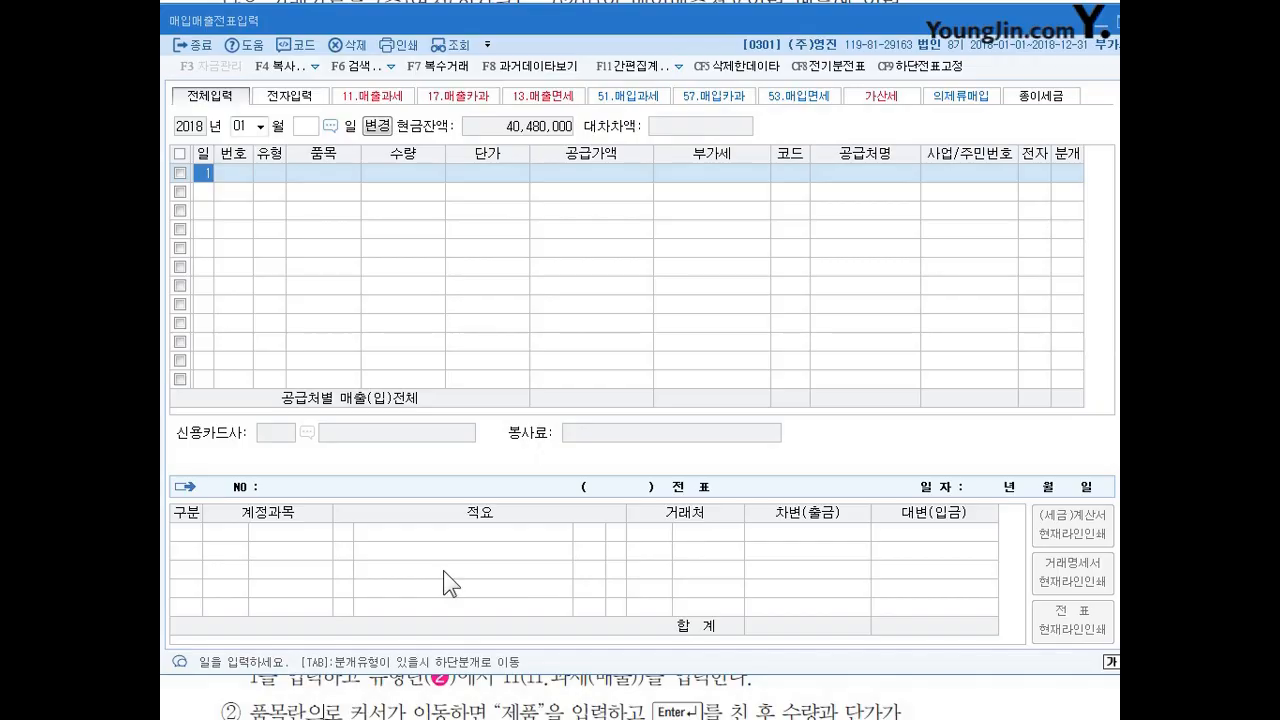
Review the exercise tip on 매출: 과세, marking when the 10% VAT taxable sales type applies.
{"action": "key", "text": "Return"}
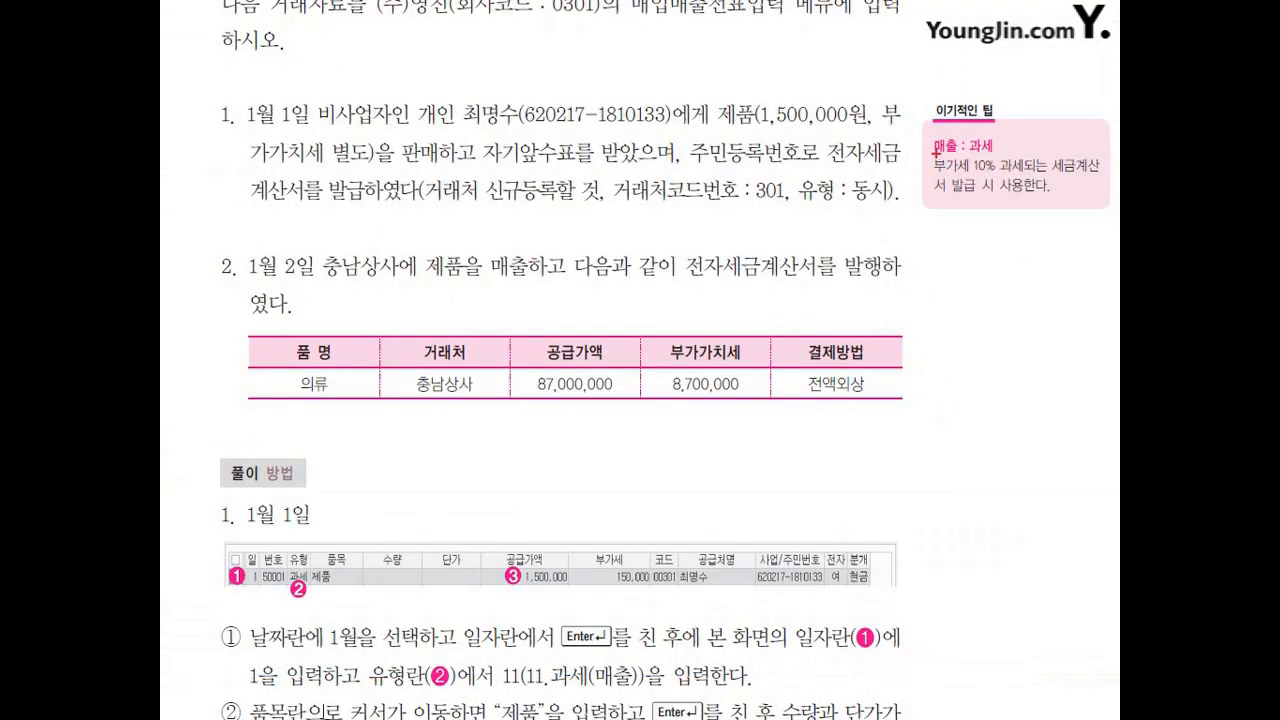
{"action": "mouse_move", "coordinate": [936, 156]}
{"action": "left_mouse_down"}
{"action": "mouse_move", "coordinate": [1004, 148]}
{"action": "mouse_move", "coordinate": [1086, 168]}
{"action": "left_mouse_up"}
{"action": "left_click_drag", "start_coordinate": [922, 201], "coordinate": [1040, 203]}
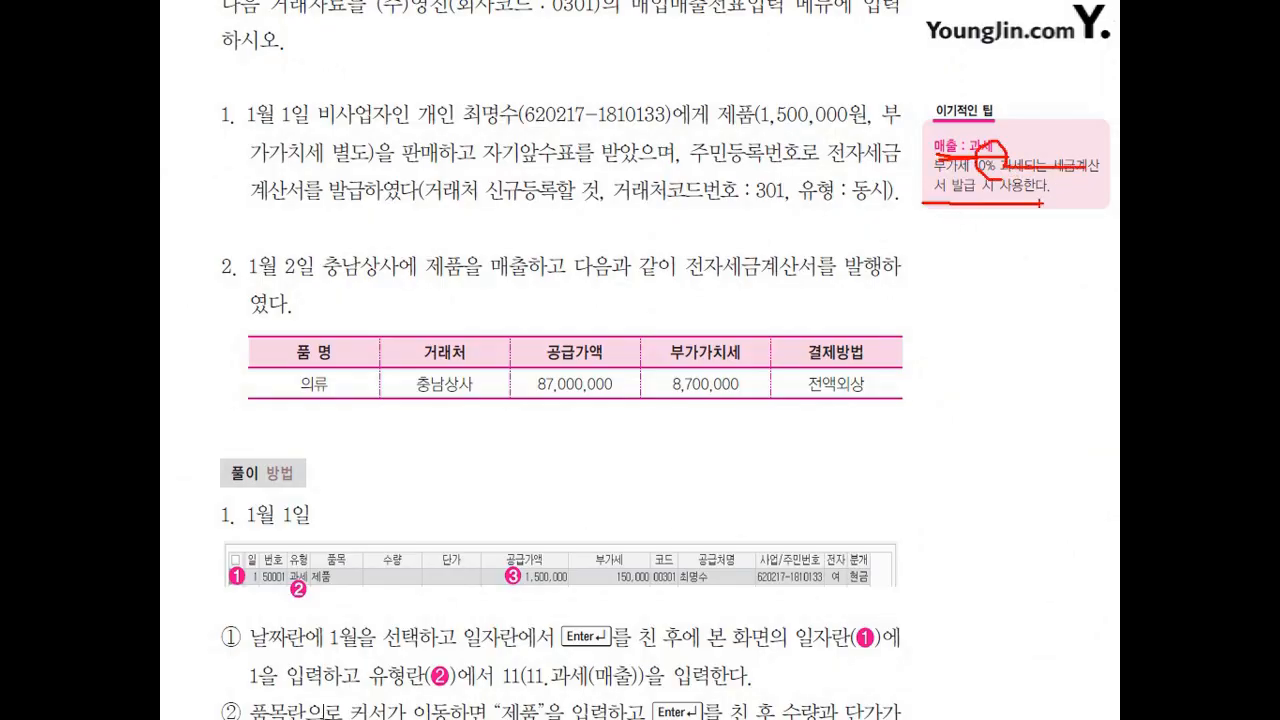
{"action": "key", "text": "Escape"}
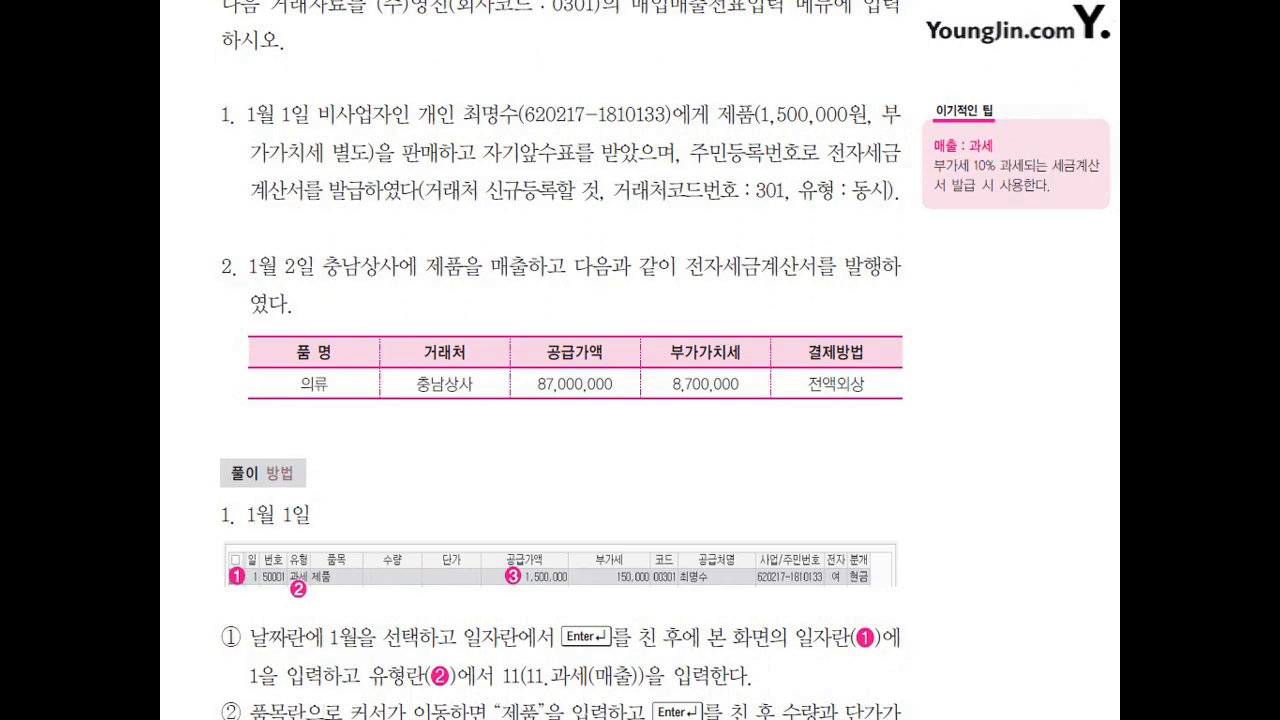
{"action": "key", "text": "alt+Tab"}
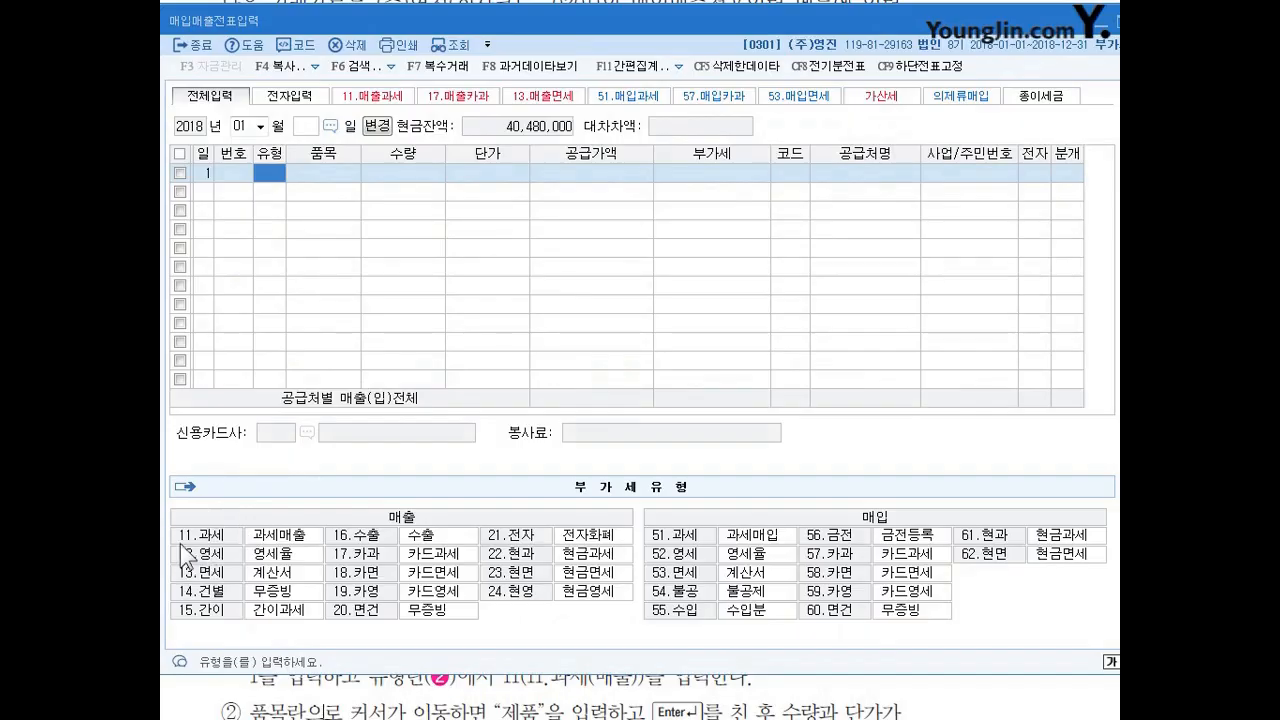
Set the January 1 entry's type to 11 (과세) and its item to 제품.
{"action": "type", "text": "11"}
{"action": "key", "text": "Return"}
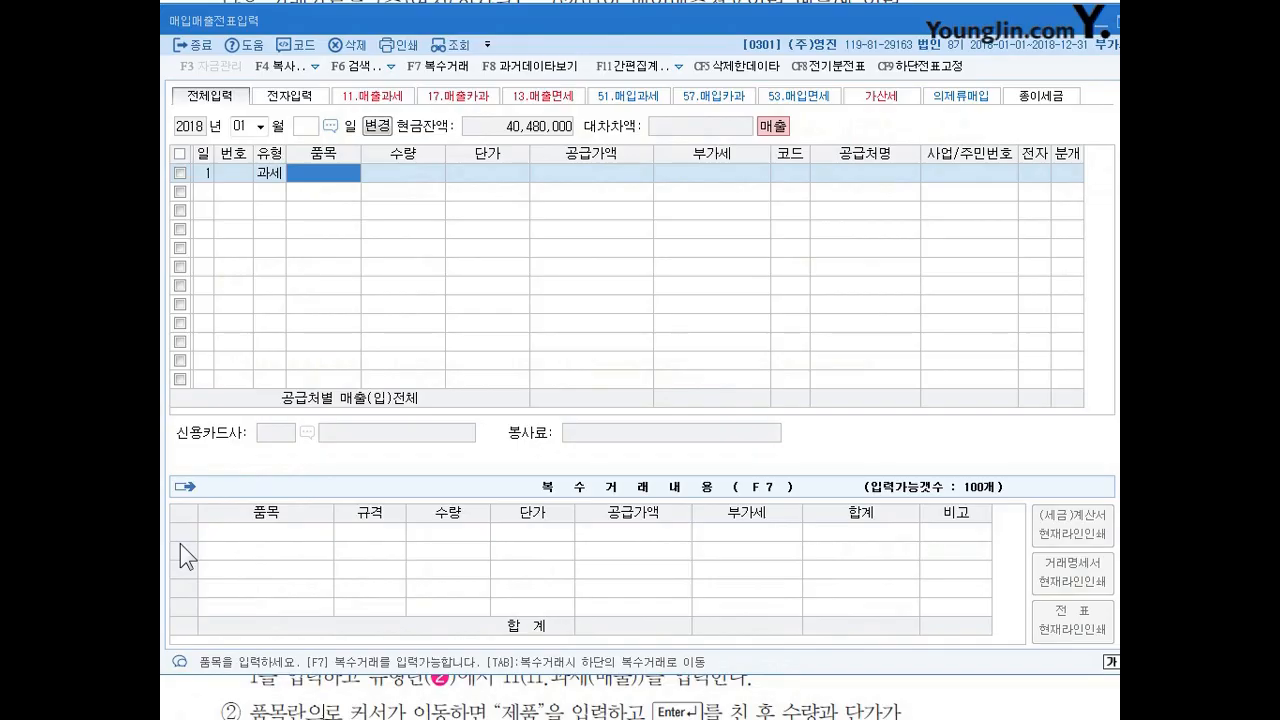
{"action": "type", "text": "제품"}
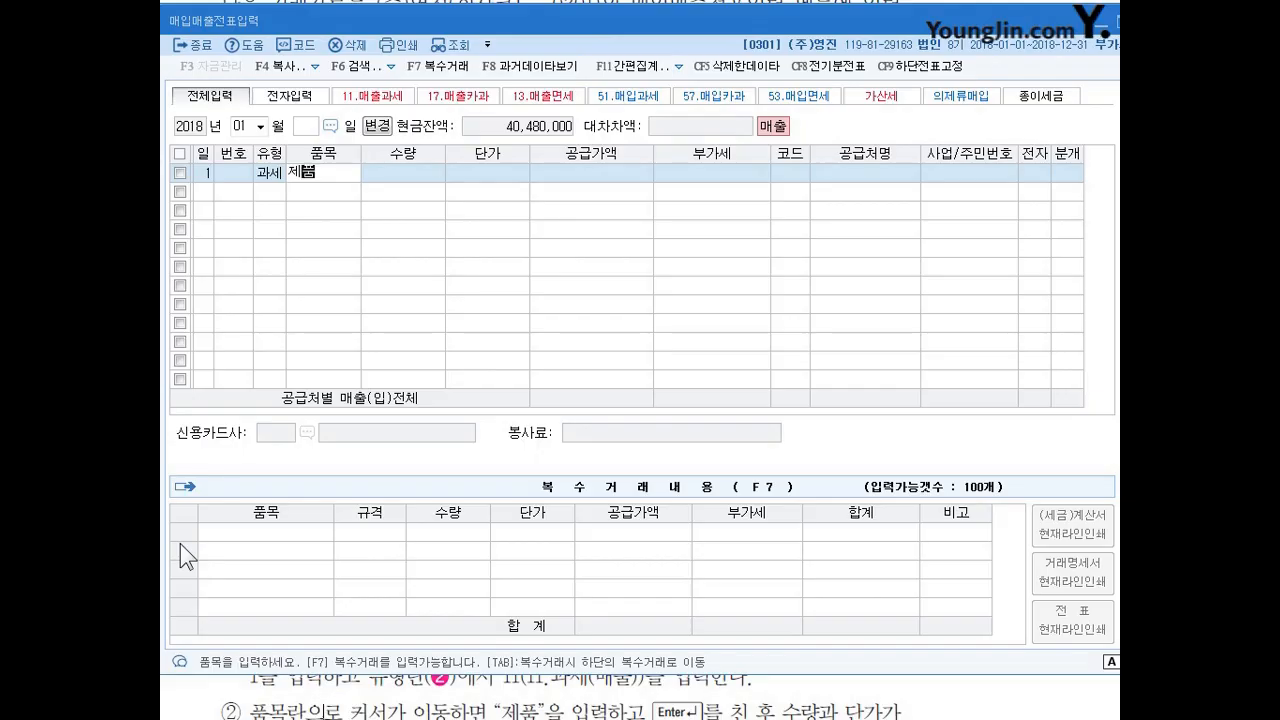
{"action": "key", "text": "Return"}
{"action": "key", "text": "Return"}
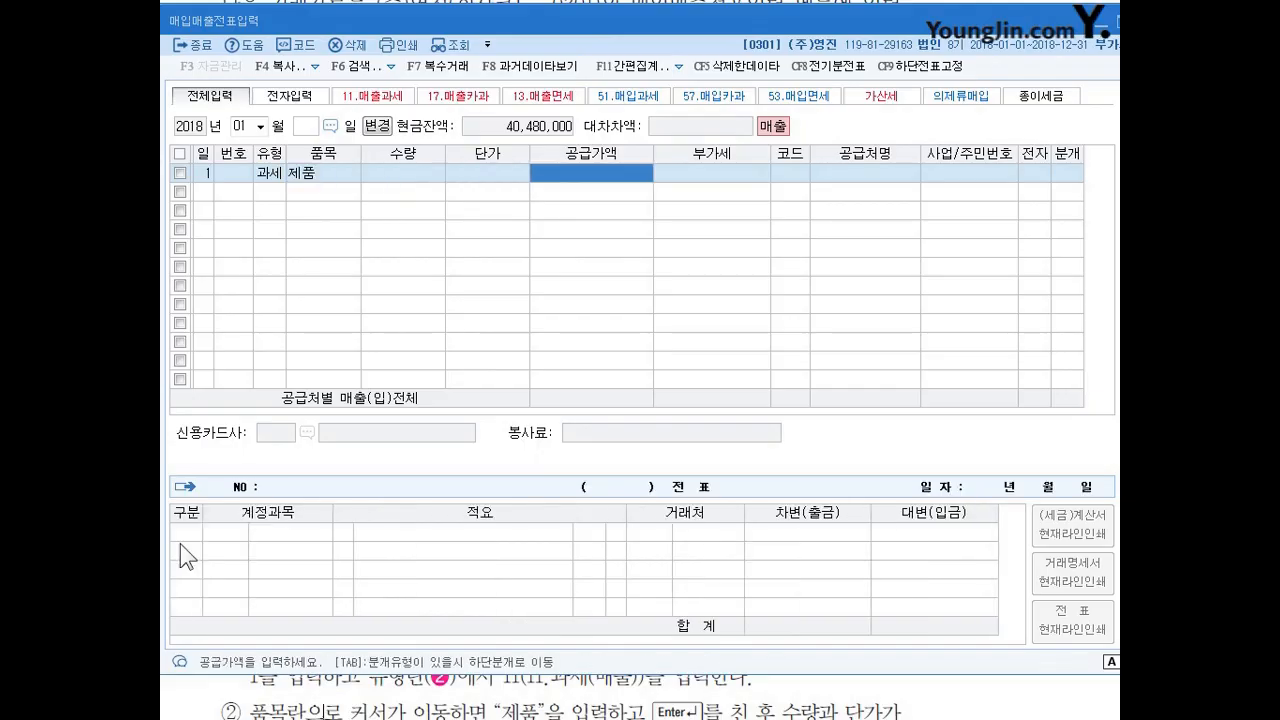
Enter a supply amount of 1,500,000 for the January 1 sale, leaving quantity and unit price blank.
{"action": "type", "text": "1,500"}
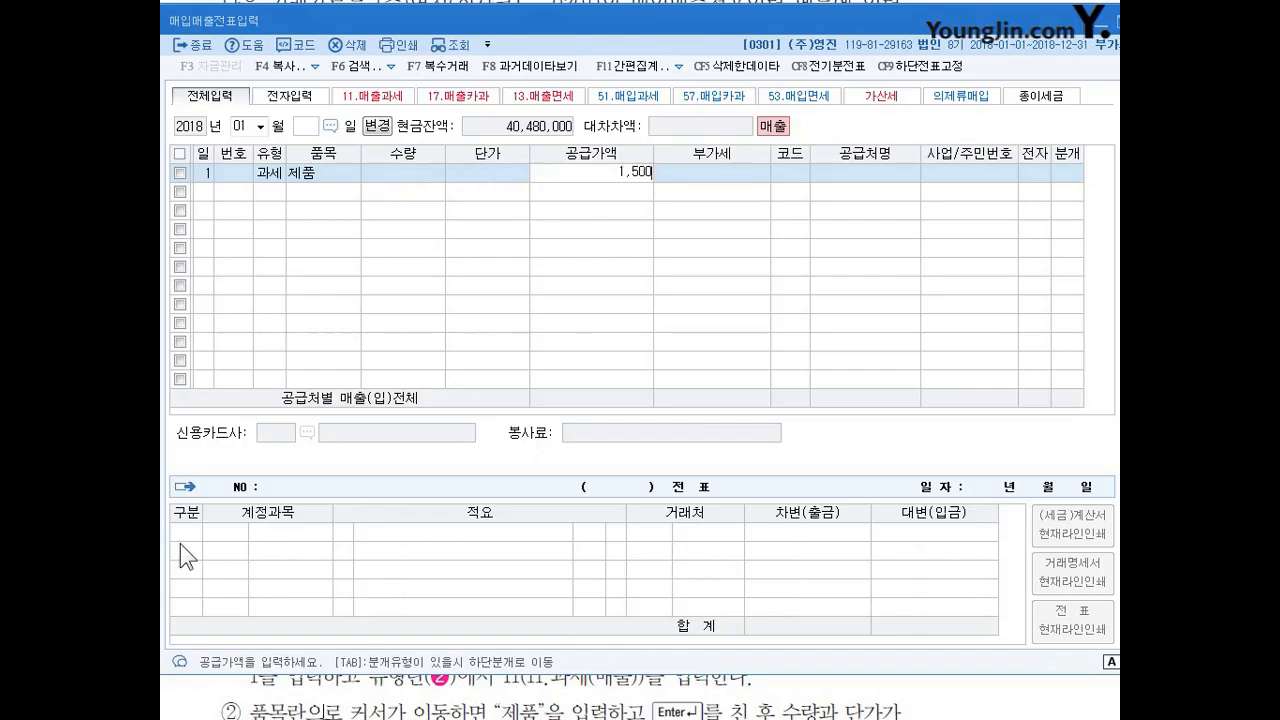
{"action": "type", "text": ",000"}
{"action": "key", "text": "Return"}
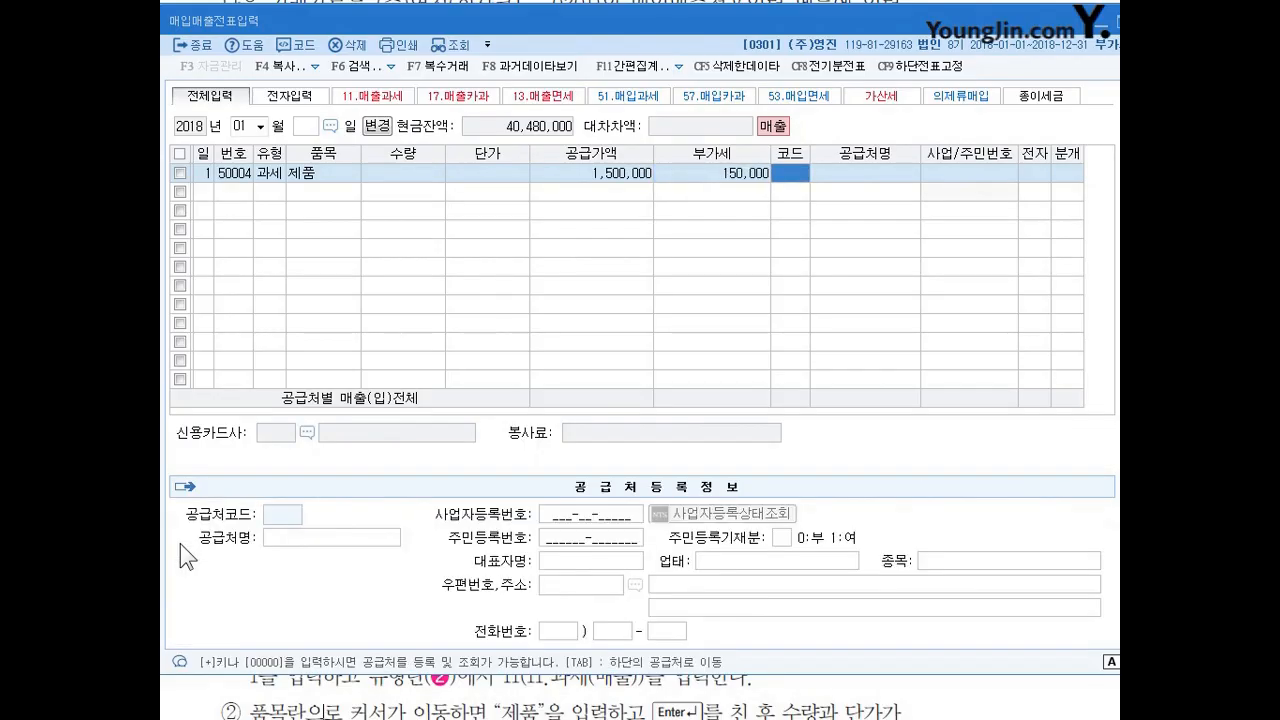
{"action": "key", "text": "Left"}
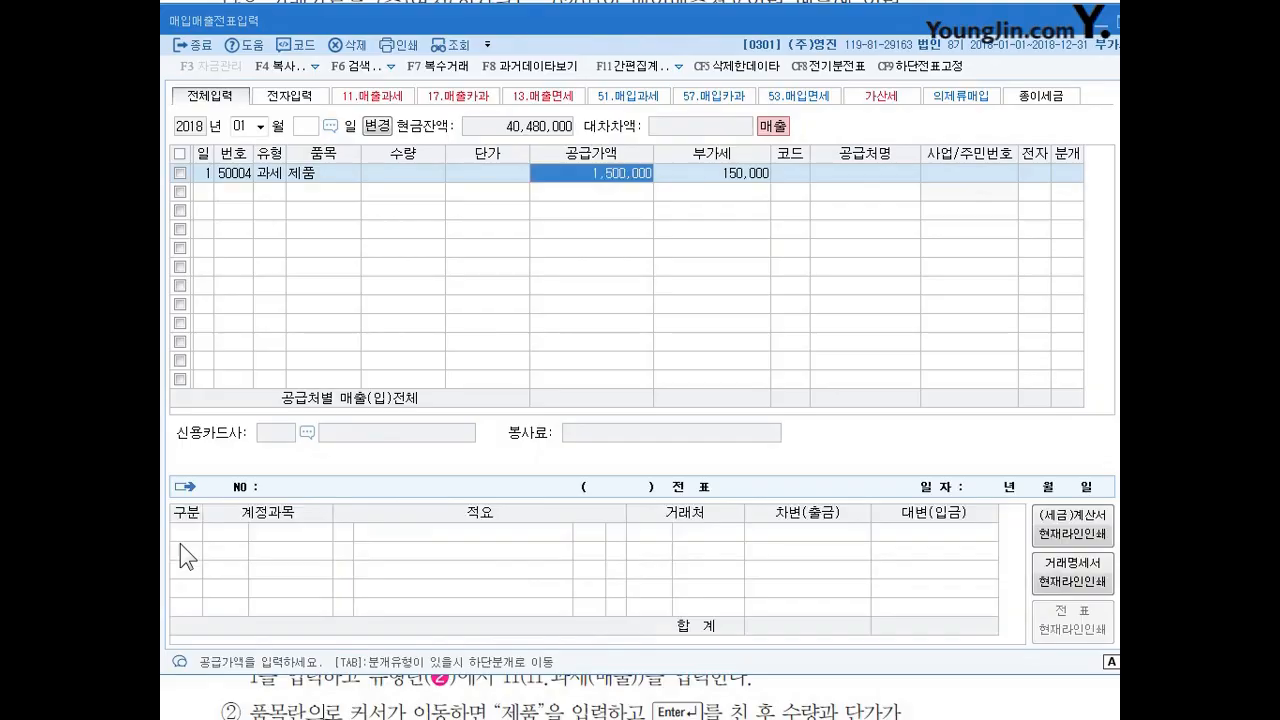
{"action": "key", "text": "Right"}
{"action": "key", "text": "Left"}
{"action": "key", "text": "Return"}
{"action": "key", "text": "Return"}
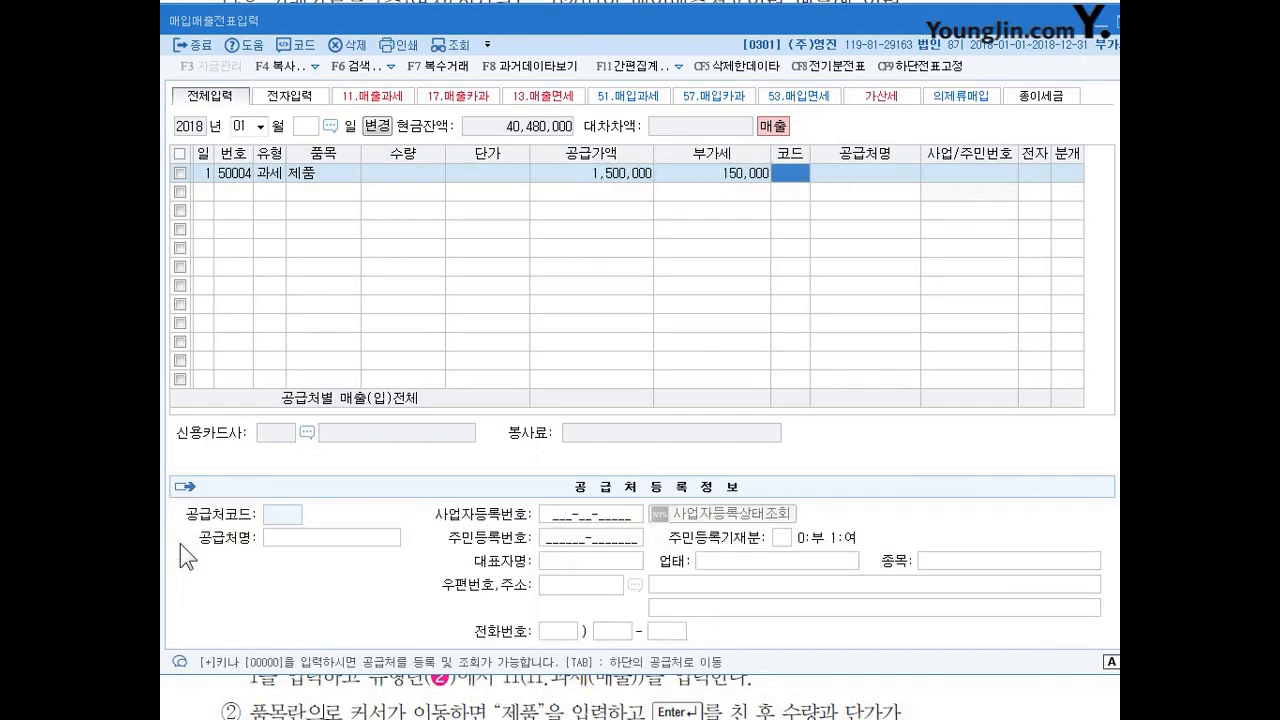
Register the individual buyer as a new 공급처 with the buyer's full name and code 301, opening the record's details for editing.
{"action": "key", "text": "plus"}
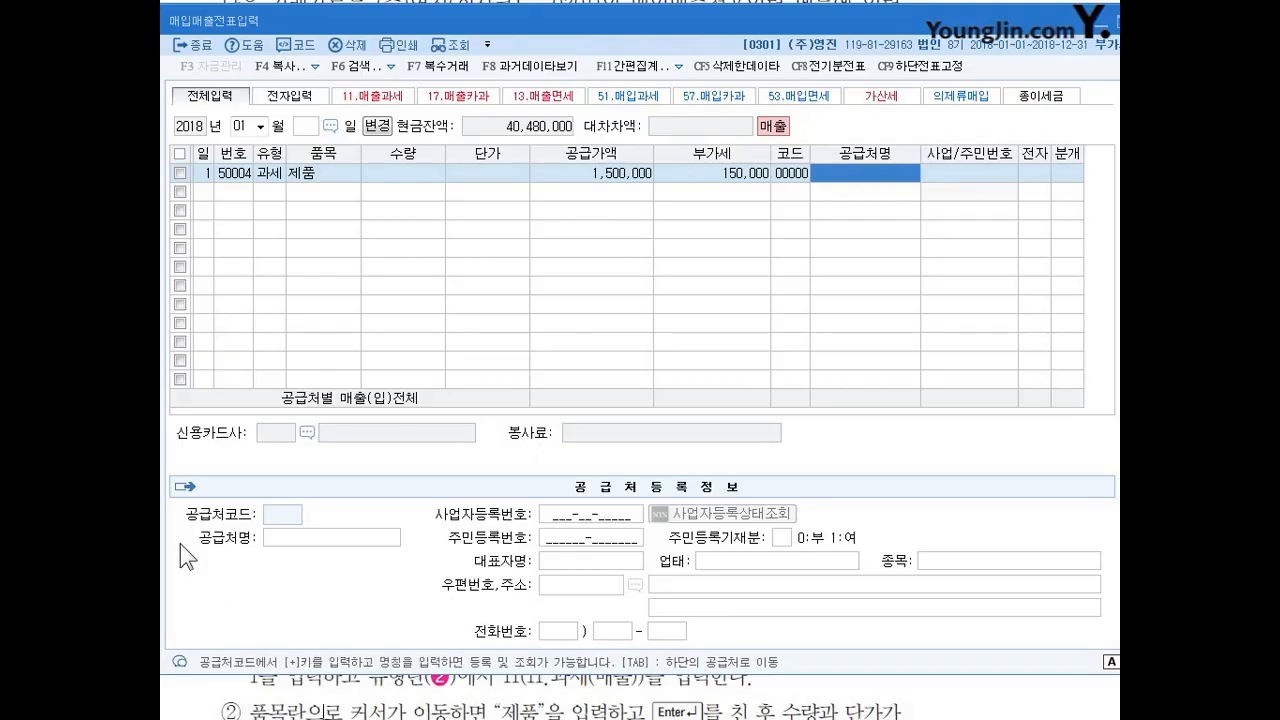
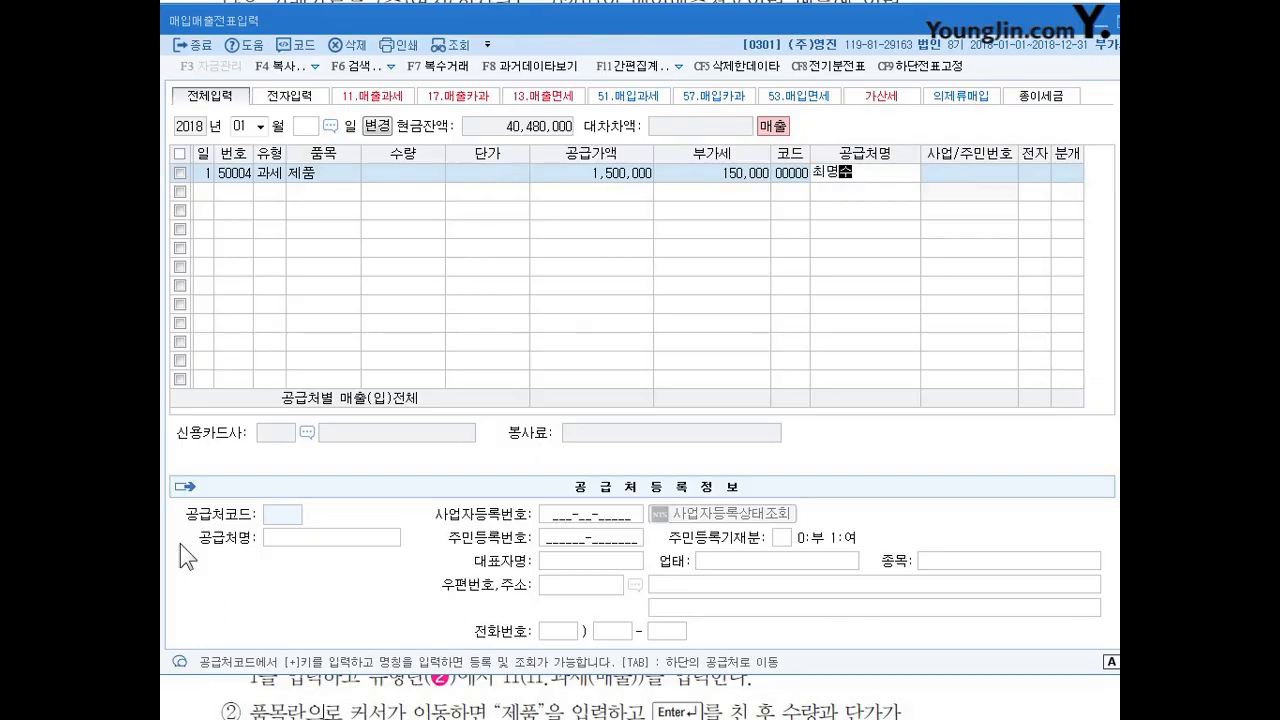
{"action": "key", "text": "Return"}
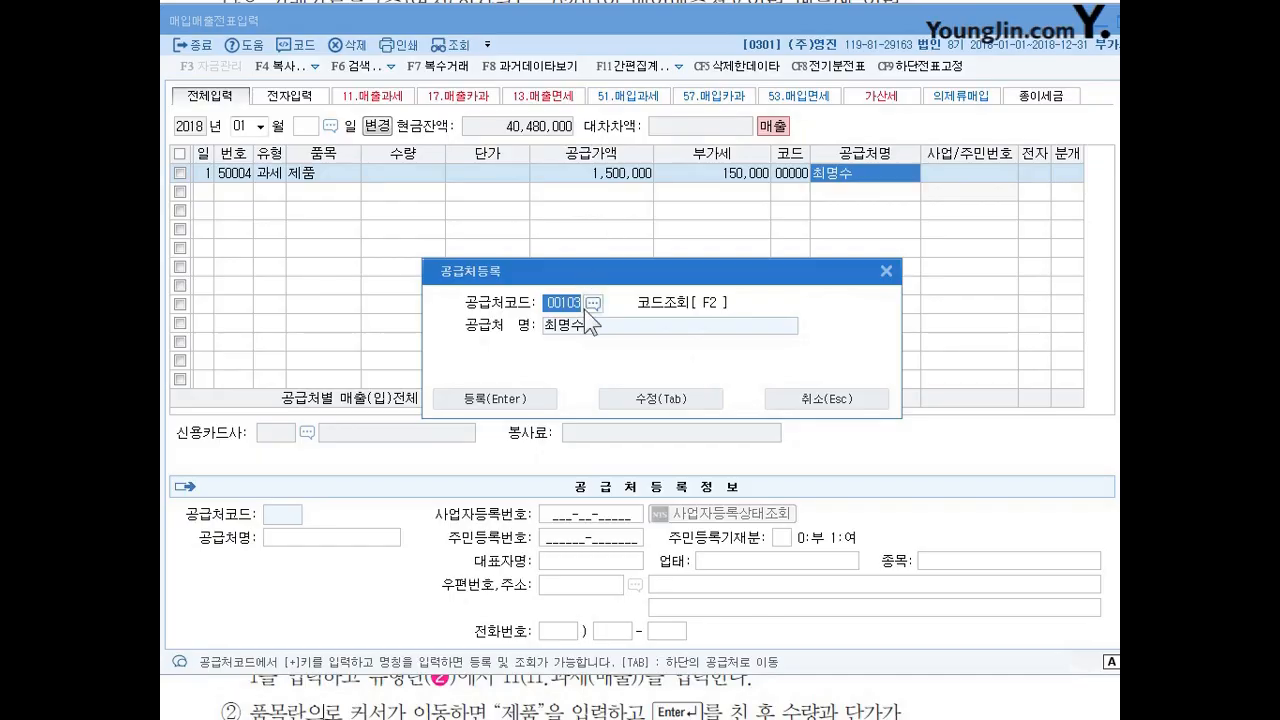
{"action": "type", "text": "301"}
{"action": "key", "text": "Return"}
{"action": "left_click", "coordinate": [662, 399]}
{"action": "key", "text": "Return"}
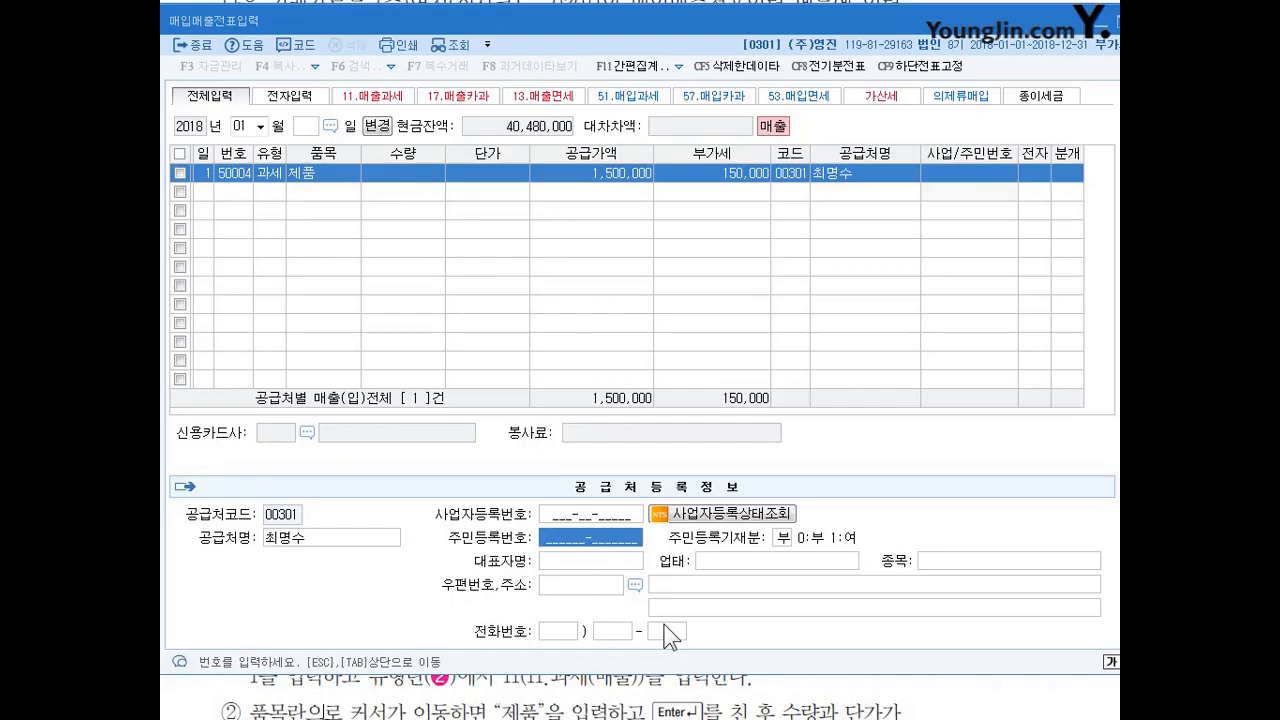
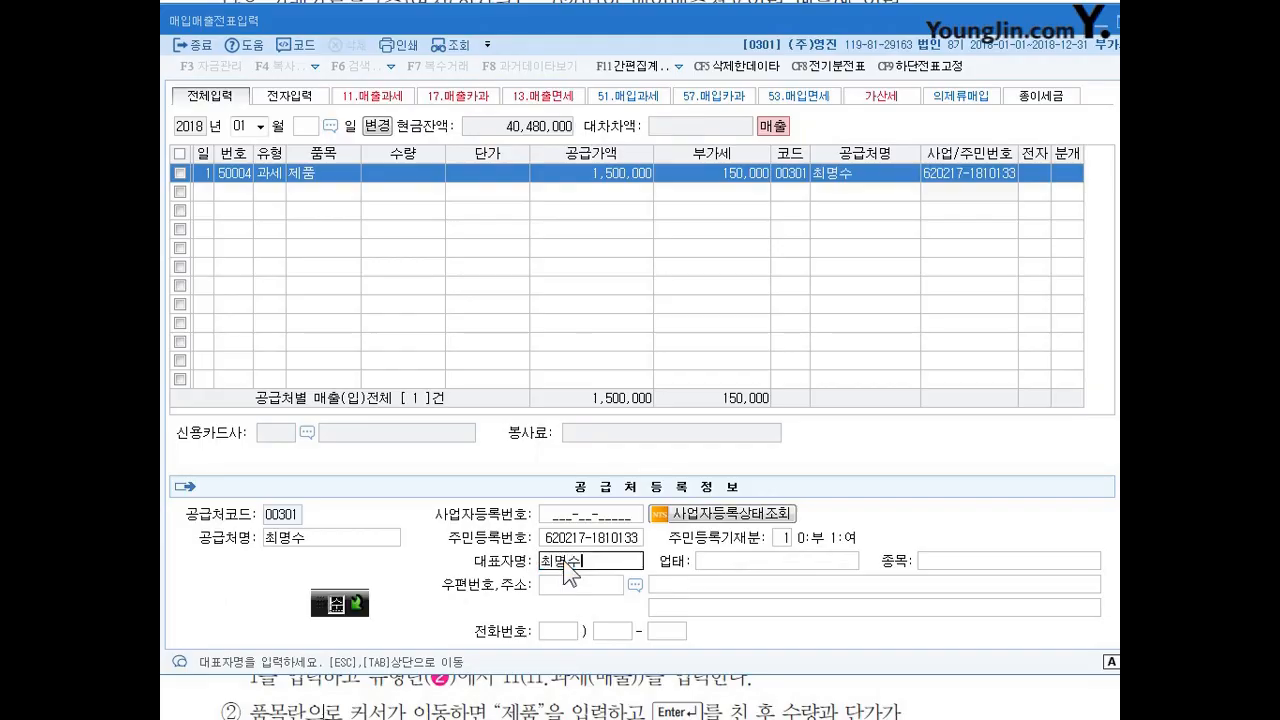
Enter the buyer's full name as the 대표자명 and finish the registration details, leaving the remaining fields blank.
{"action": "key", "text": "Return"}
{"action": "key", "text": "Return"}
{"action": "key", "text": "Return"}
{"action": "key", "text": "Return"}
{"action": "key", "text": "Return"}
{"action": "key", "text": "Return"}
{"action": "key", "text": "Return"}
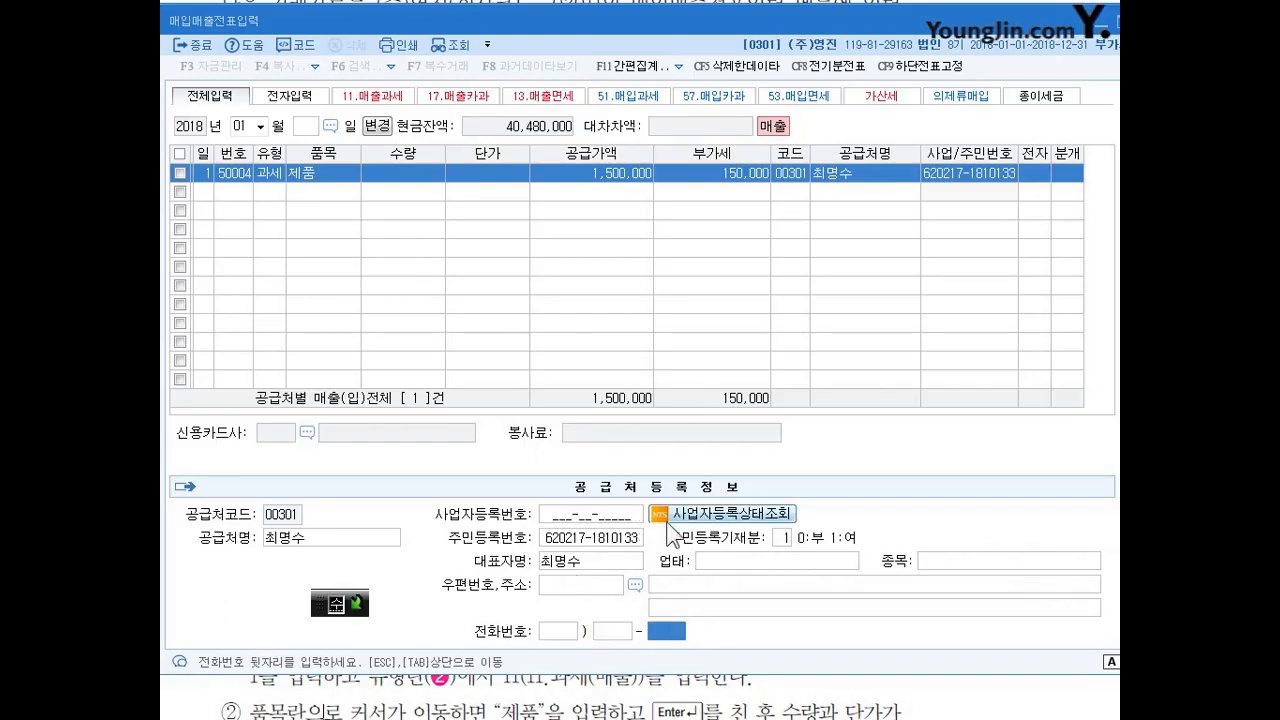
{"action": "key", "text": "Return"}
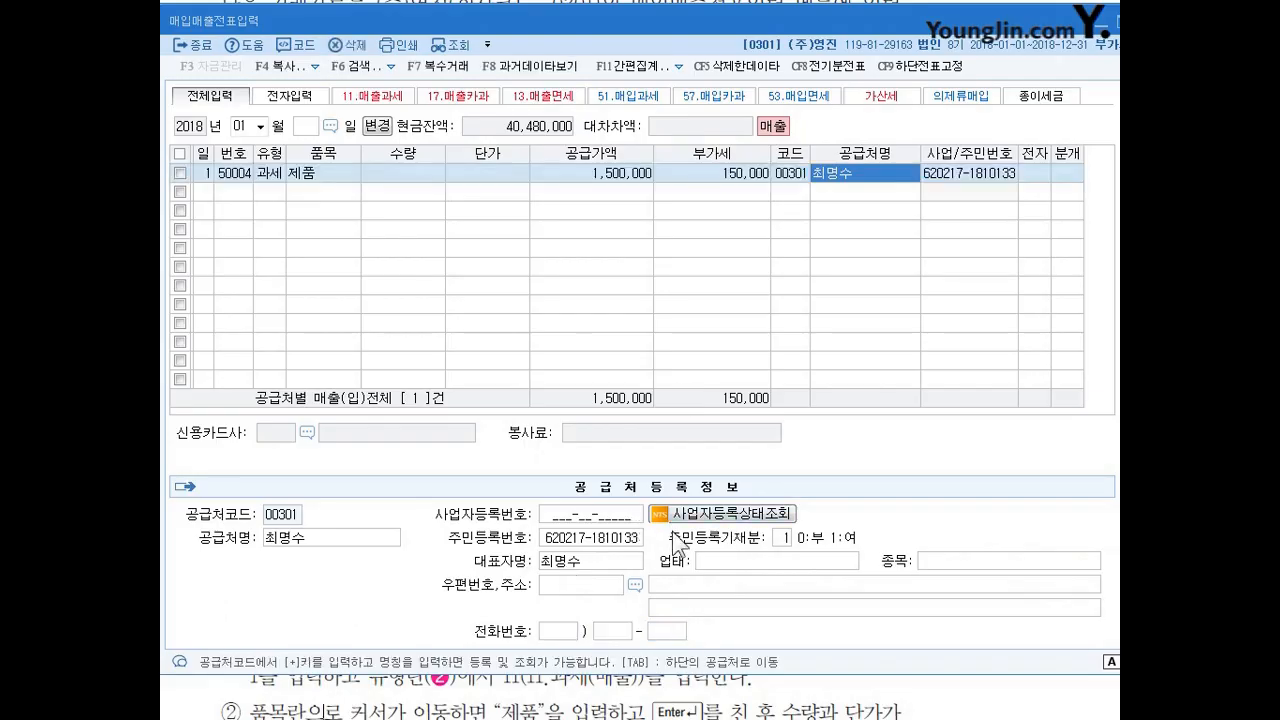
{"action": "key", "text": "Return"}
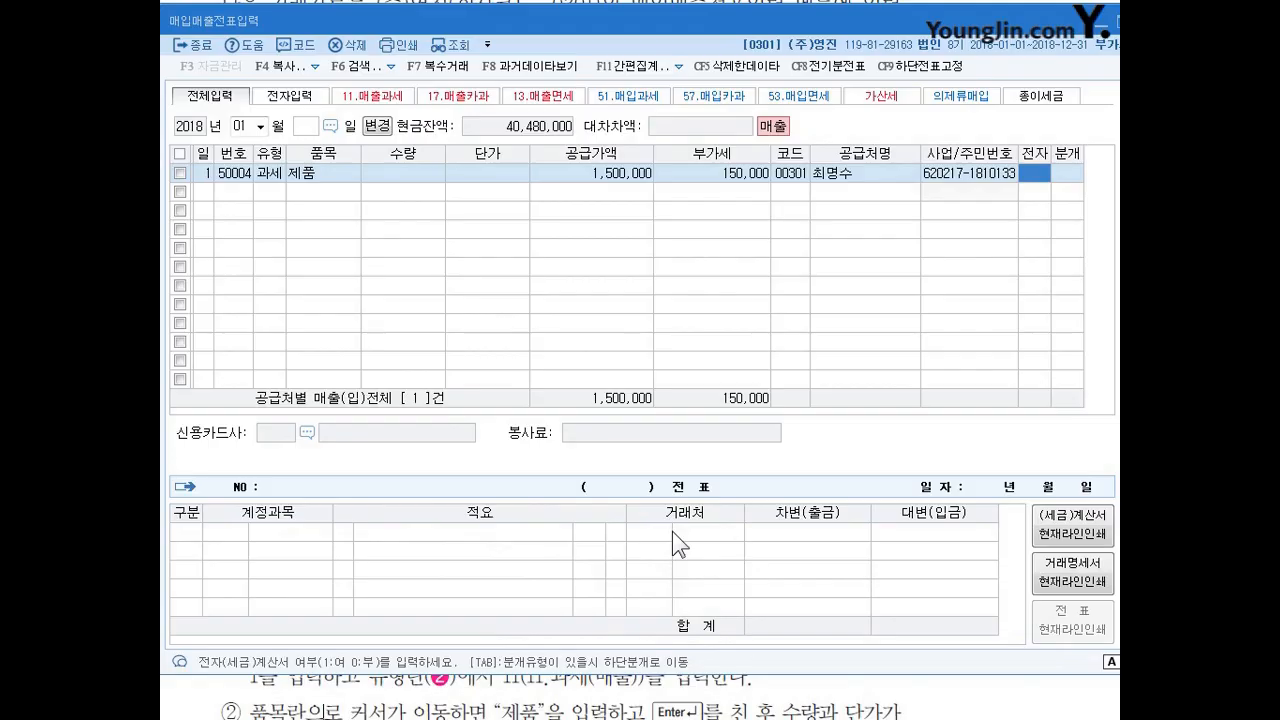
Check the newly registered buyer's record, code 00301, in 거래처등록, and return to the 매입매출전표입력 window.
{"action": "key", "text": "Escape"}
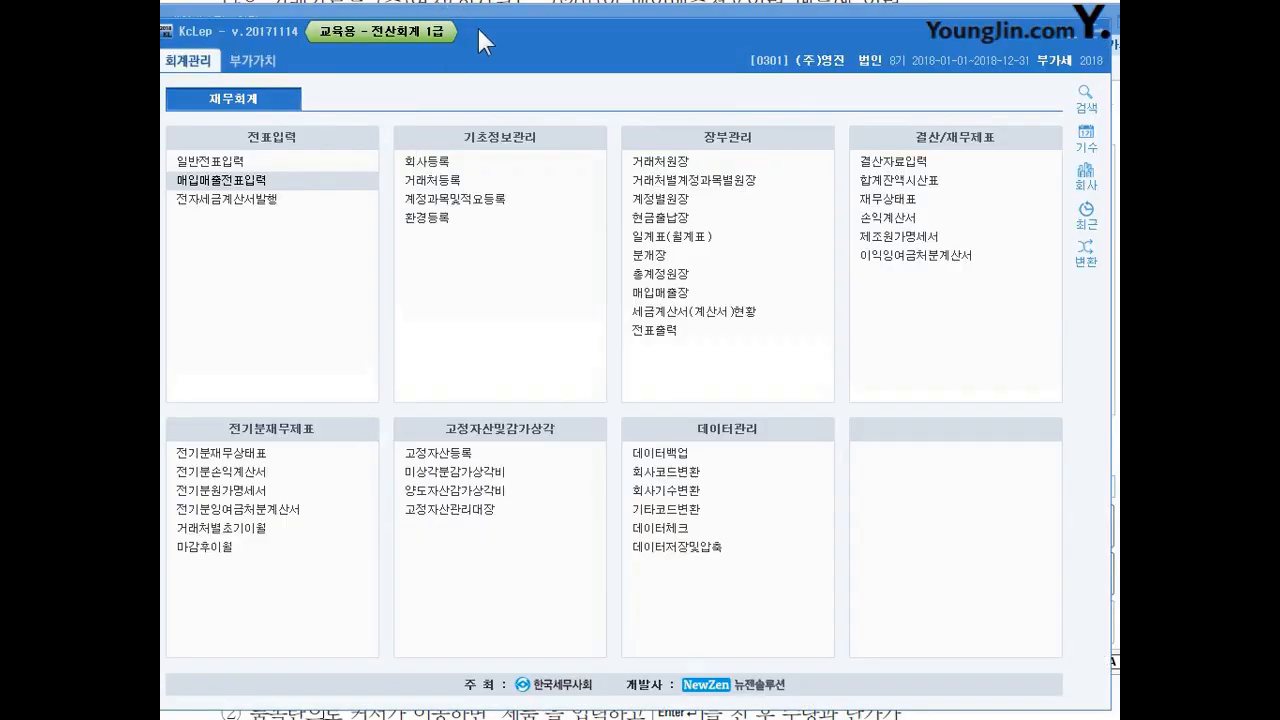
{"action": "left_click", "coordinate": [465, 179]}
{"action": "left_click", "coordinate": [454, 179]}
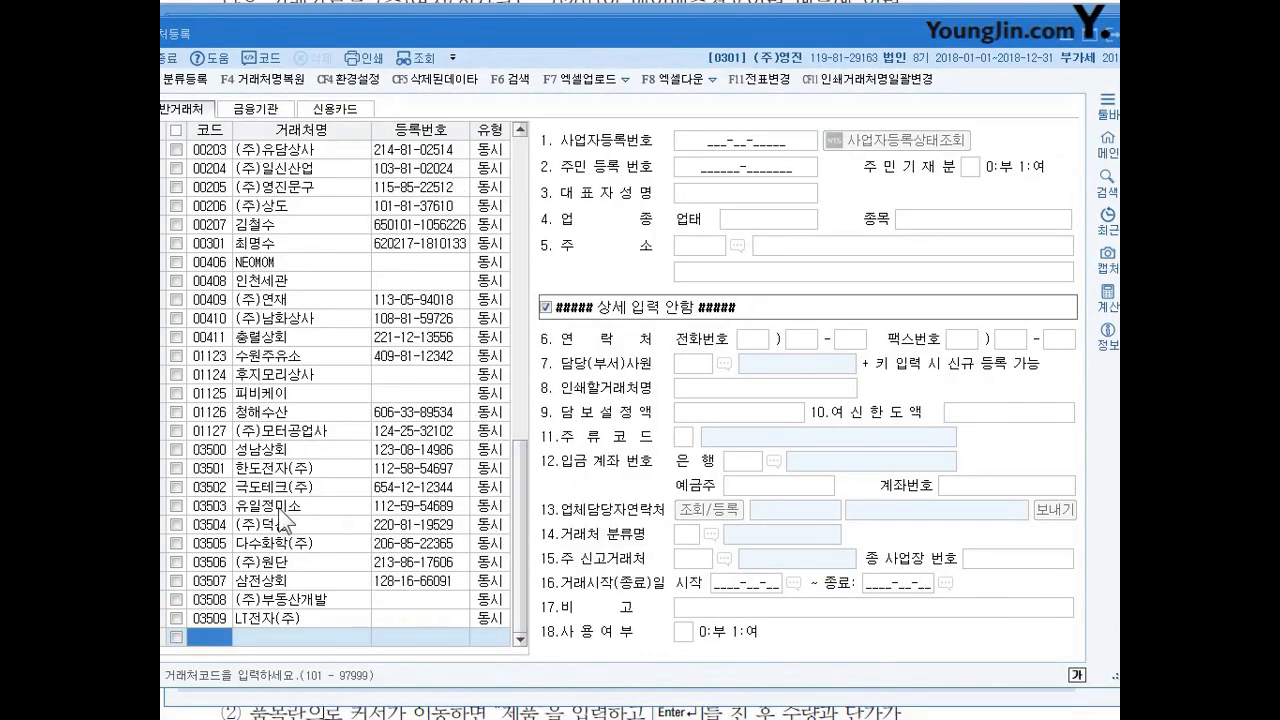
{"action": "left_click", "coordinate": [282, 245]}
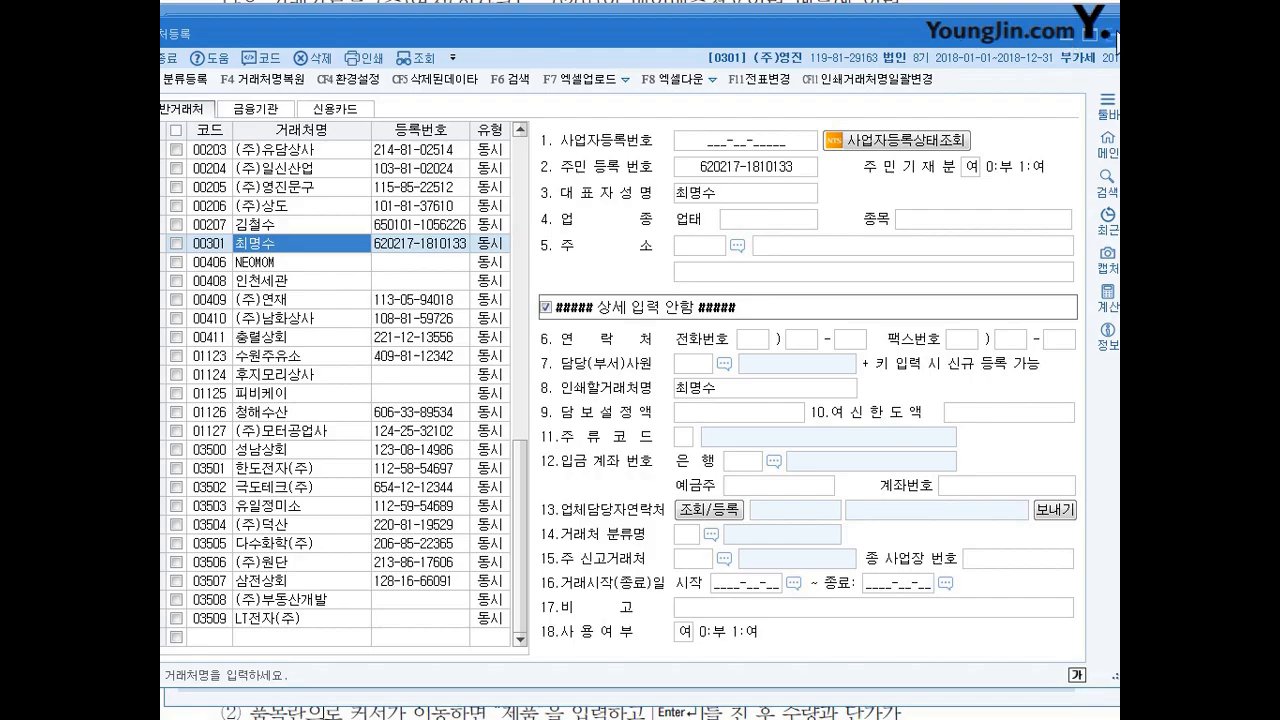
{"action": "key", "text": "Escape"}
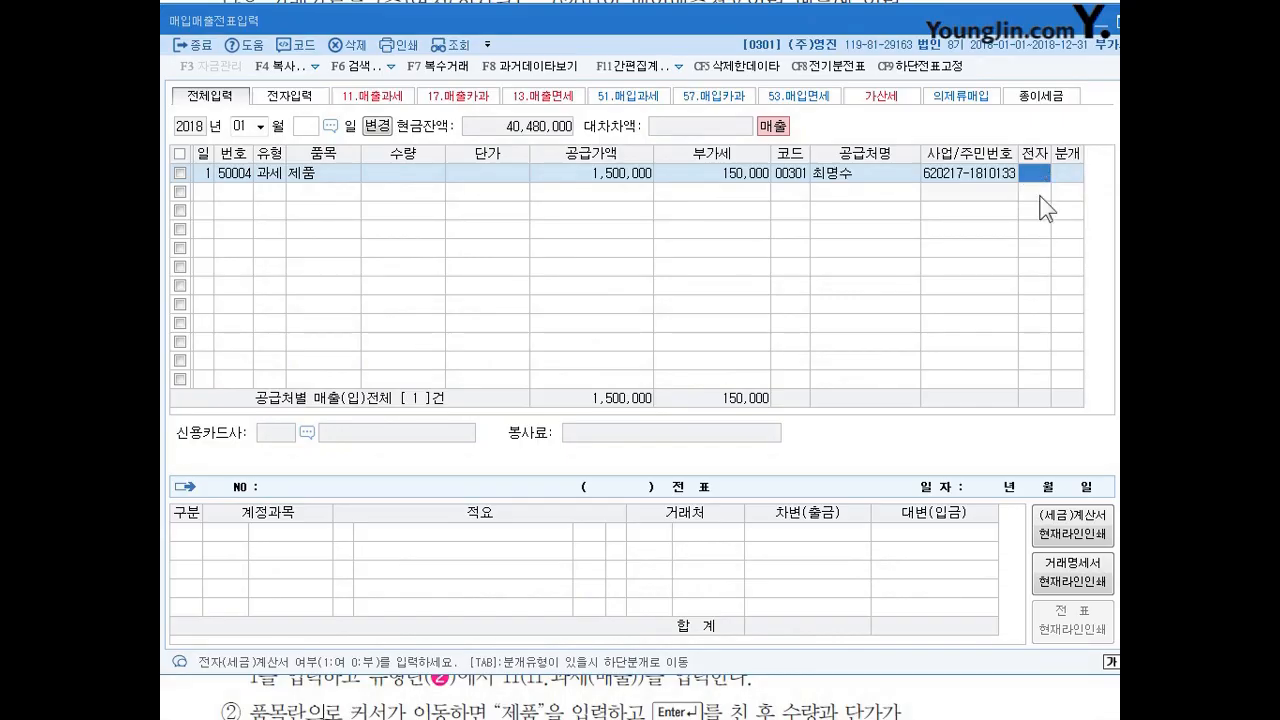
Set the electronic tax invoice field (전자) of the January 1 sale to 여.
{"action": "key", "text": "Return"}
{"action": "key", "text": "Left"}
{"action": "key", "text": "Right"}
{"action": "key", "text": "Left"}
{"action": "left_click", "coordinate": [1066, 174]}
{"action": "left_click", "coordinate": [1034, 178]}
{"action": "left_click", "coordinate": [1070, 180]}
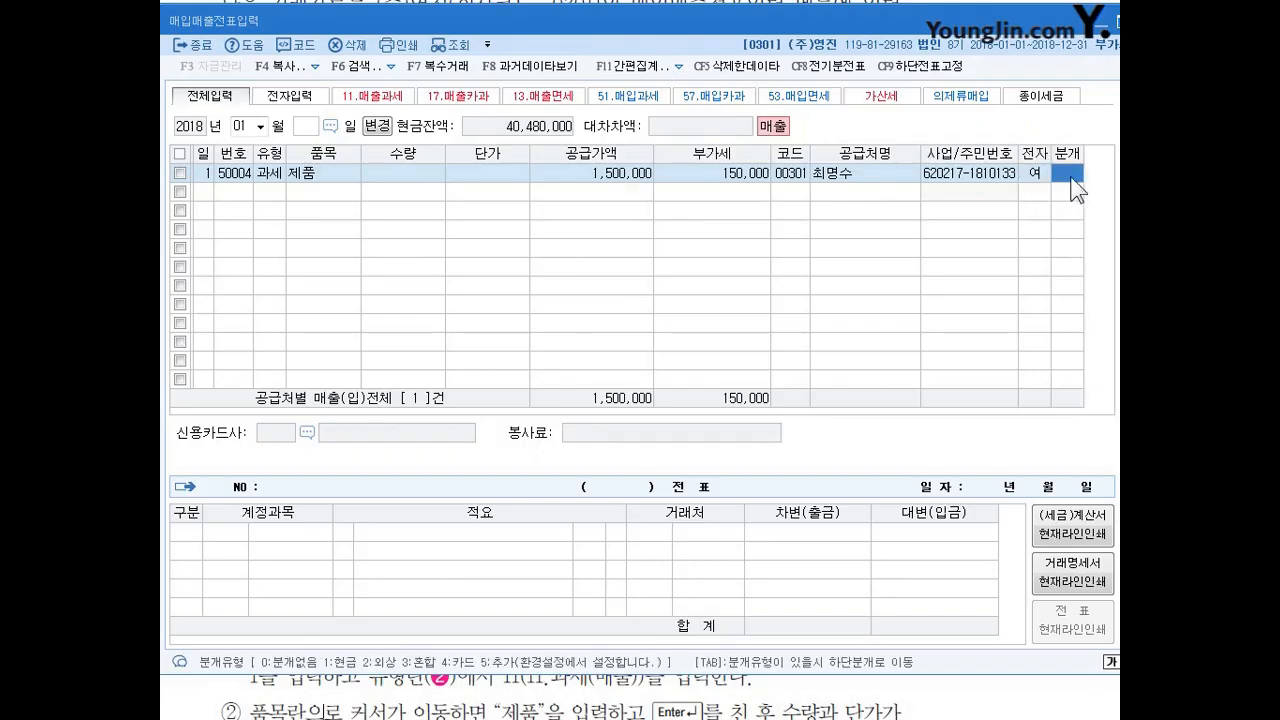
Set the January 1 sale's journal type to 1 (현금) and review the generated debit and credit lines.
{"action": "key", "text": "ctrl+2"}
{"action": "mouse_move", "coordinate": [356, 662]}
{"action": "left_mouse_down"}
{"action": "mouse_move", "coordinate": [317, 666]}
{"action": "mouse_move", "coordinate": [356, 664]}
{"action": "left_mouse_up"}
{"action": "key", "text": "Escape"}
{"action": "type", "text": "1"}
{"action": "key", "text": "Return"}
{"action": "key", "text": "ctrl+2"}
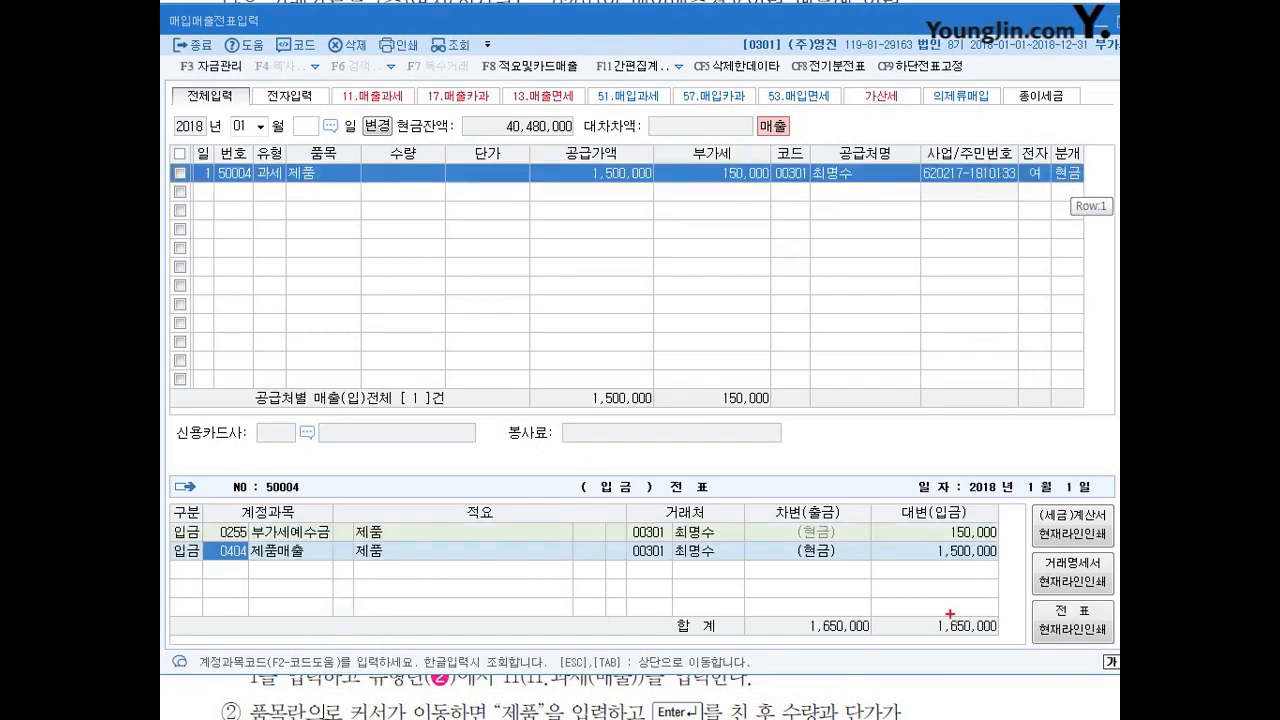
{"action": "left_click_drag", "start_coordinate": [891, 496], "coordinate": [837, 598]}
{"action": "key", "text": "Escape"}
{"action": "key", "text": "Tab"}
Add an entry for January 2 with type 11 (과세) and item 의류.
{"action": "type", "text": "2"}
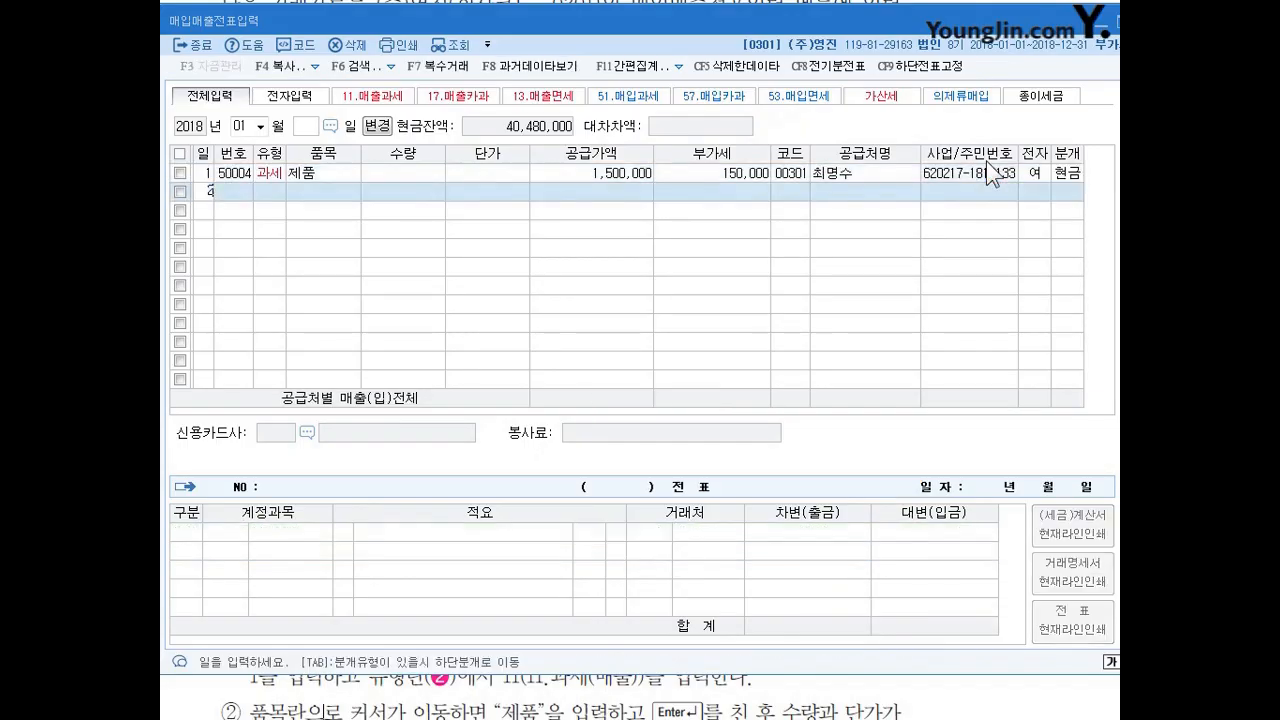
{"action": "key", "text": "Return"}
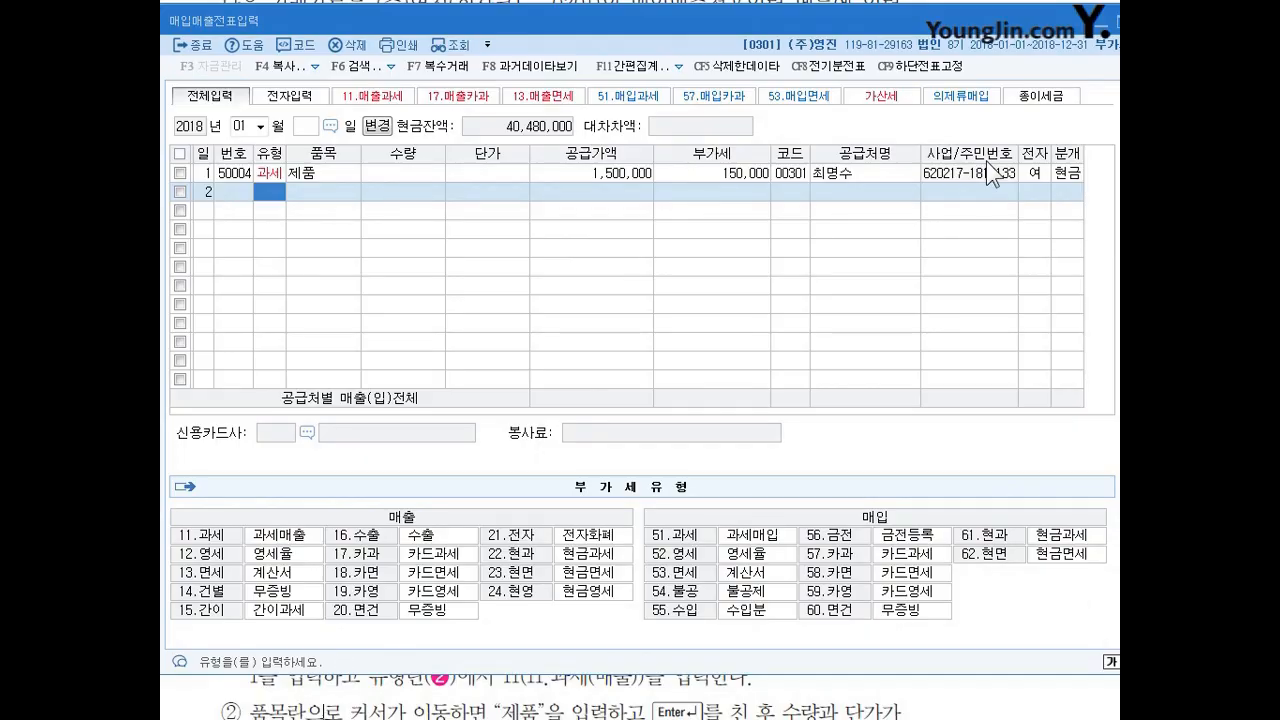
{"action": "type", "text": "11"}
{"action": "key", "text": "Return"}
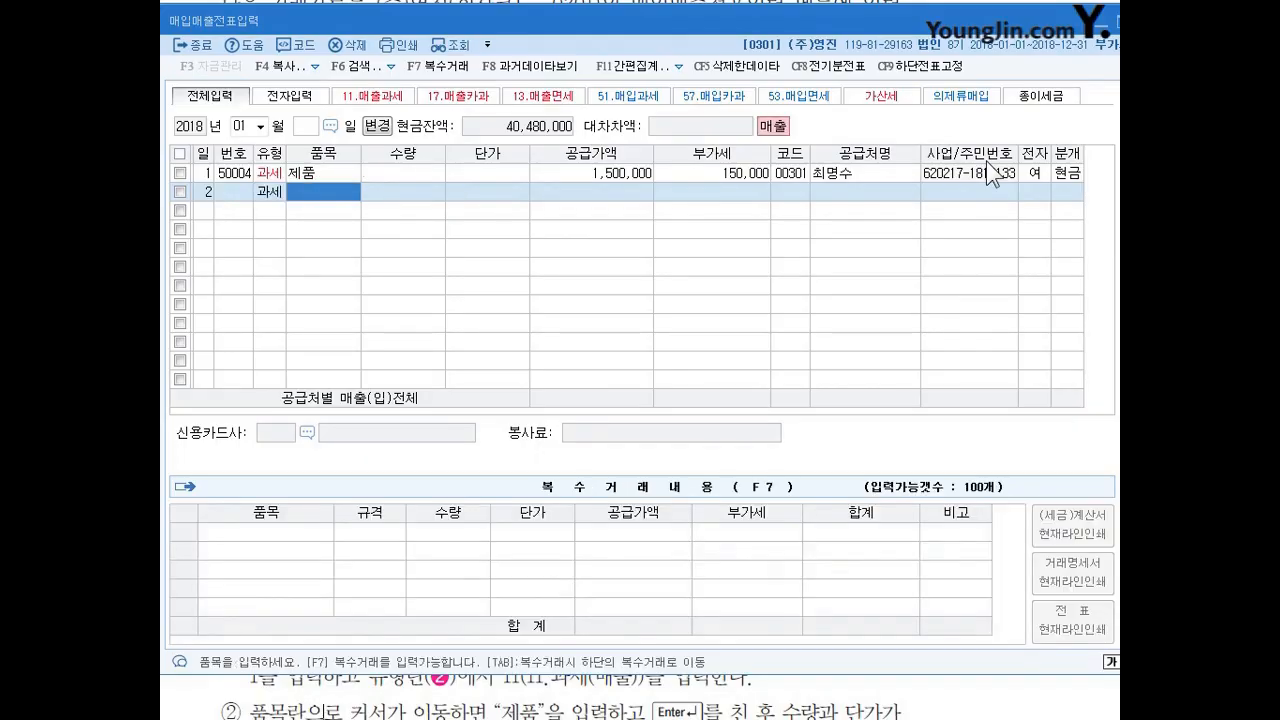
{"action": "type", "text": "의류"}
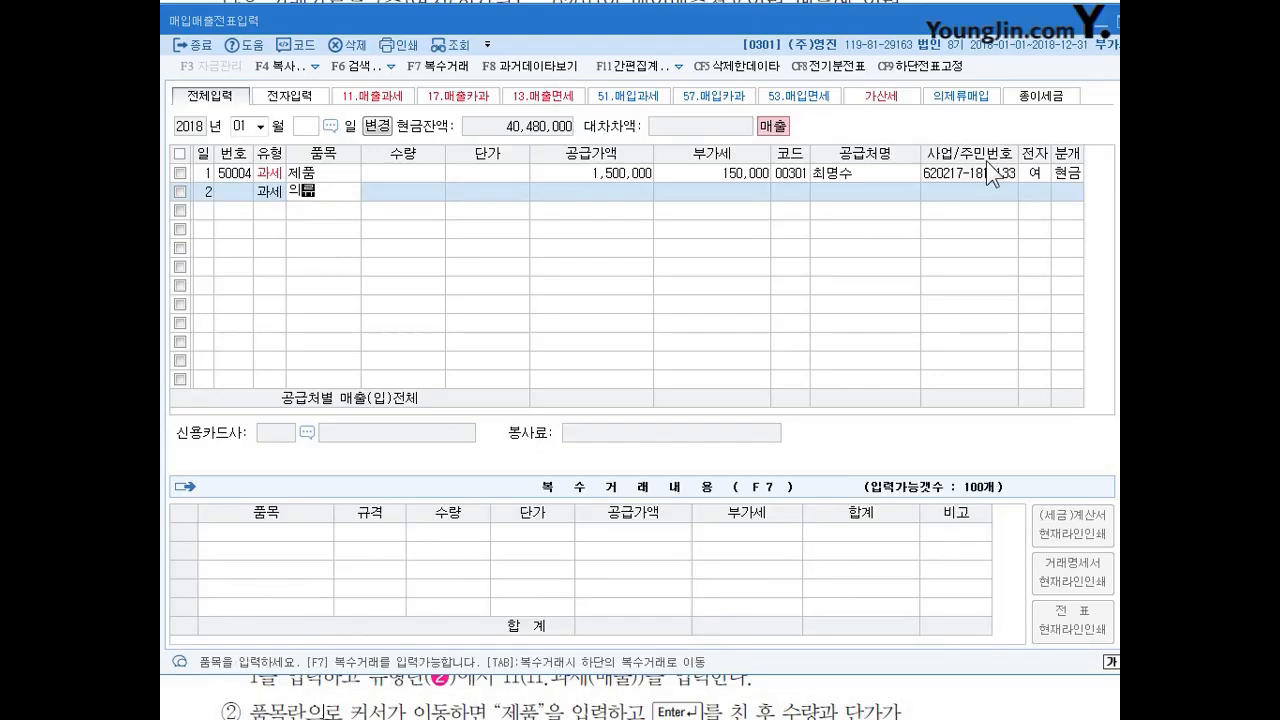
{"action": "key", "text": "Return"}
{"action": "key", "text": "Return"}
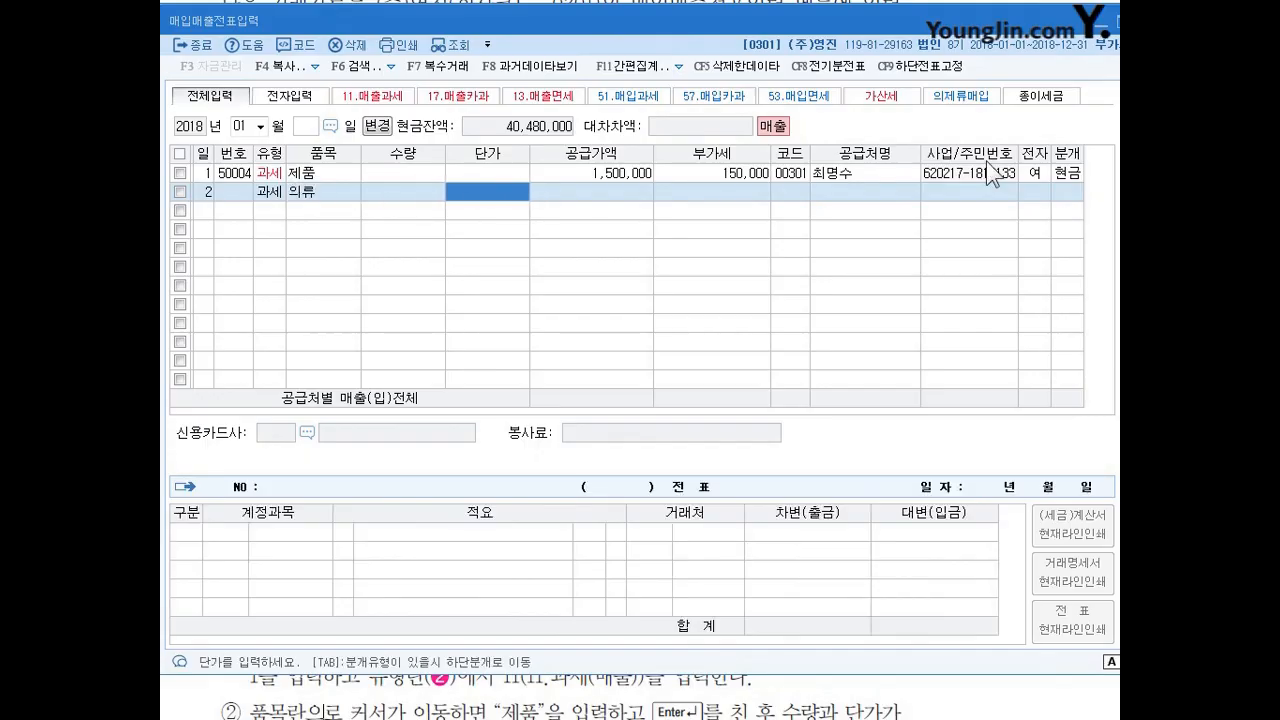
Enter a supply amount of 87,000,000 for the January 2 sale, leaving quantity and unit price blank.
{"action": "key", "text": "Right"}
{"action": "key", "text": "Left"}
{"action": "key", "text": "Left"}
{"action": "key", "text": "Right"}
{"action": "key", "text": "Right"}
{"action": "key", "text": "Left"}
{"action": "key", "text": "Left"}
{"action": "key", "text": "Right"}
{"action": "key", "text": "Right"}
{"action": "key", "text": "Left"}
{"action": "key", "text": "Left"}
{"action": "key", "text": "Right"}
{"action": "key", "text": "Right"}
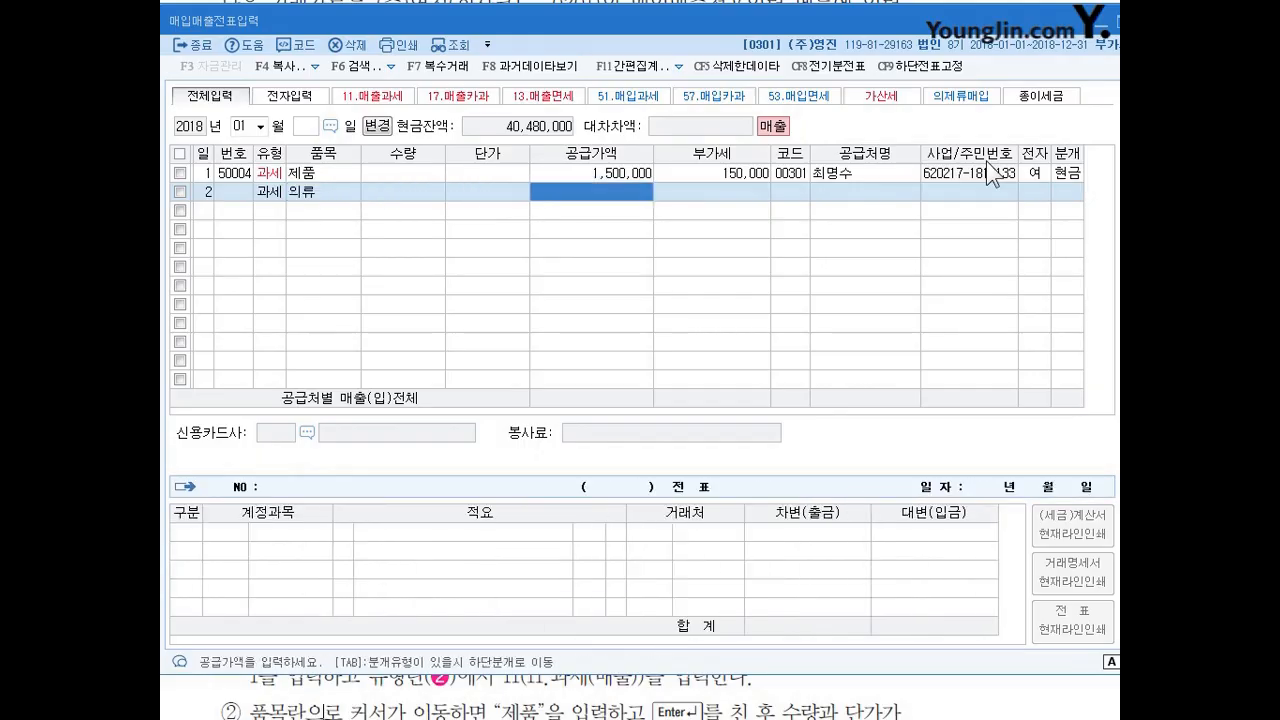
{"action": "type", "text": "87000000"}
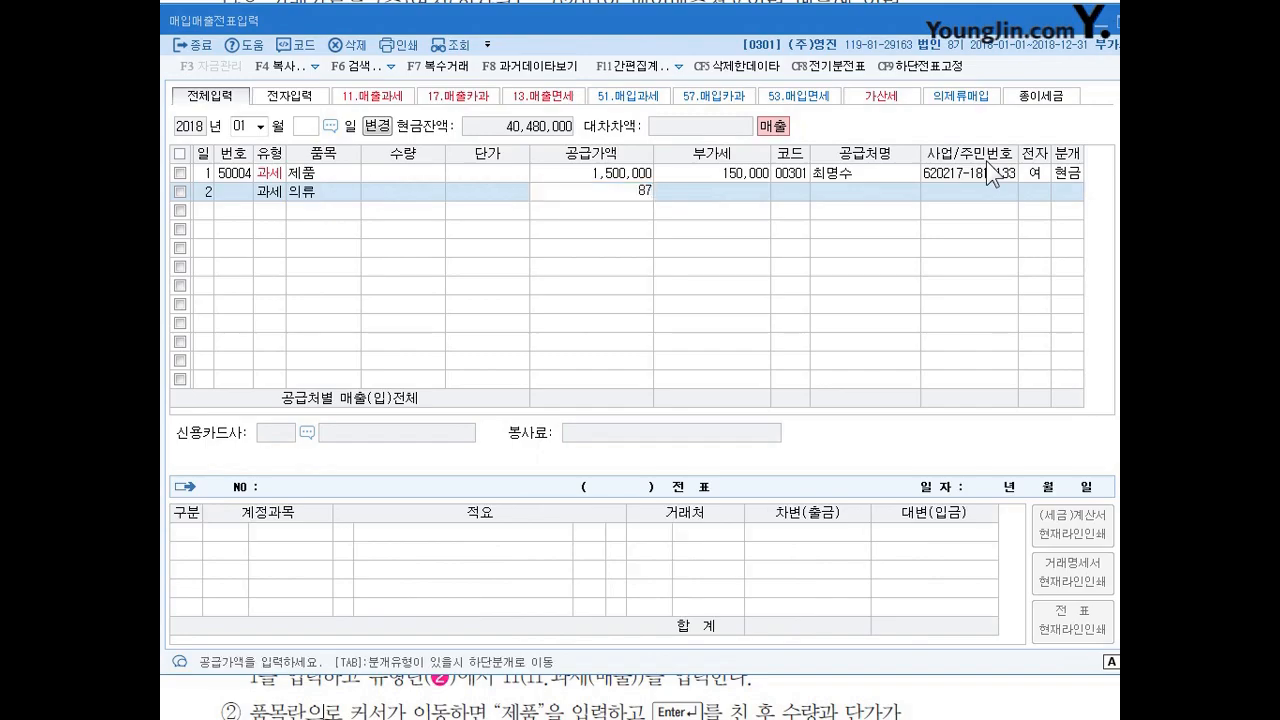
{"action": "key", "text": "Return"}
{"action": "key", "text": "Return"}
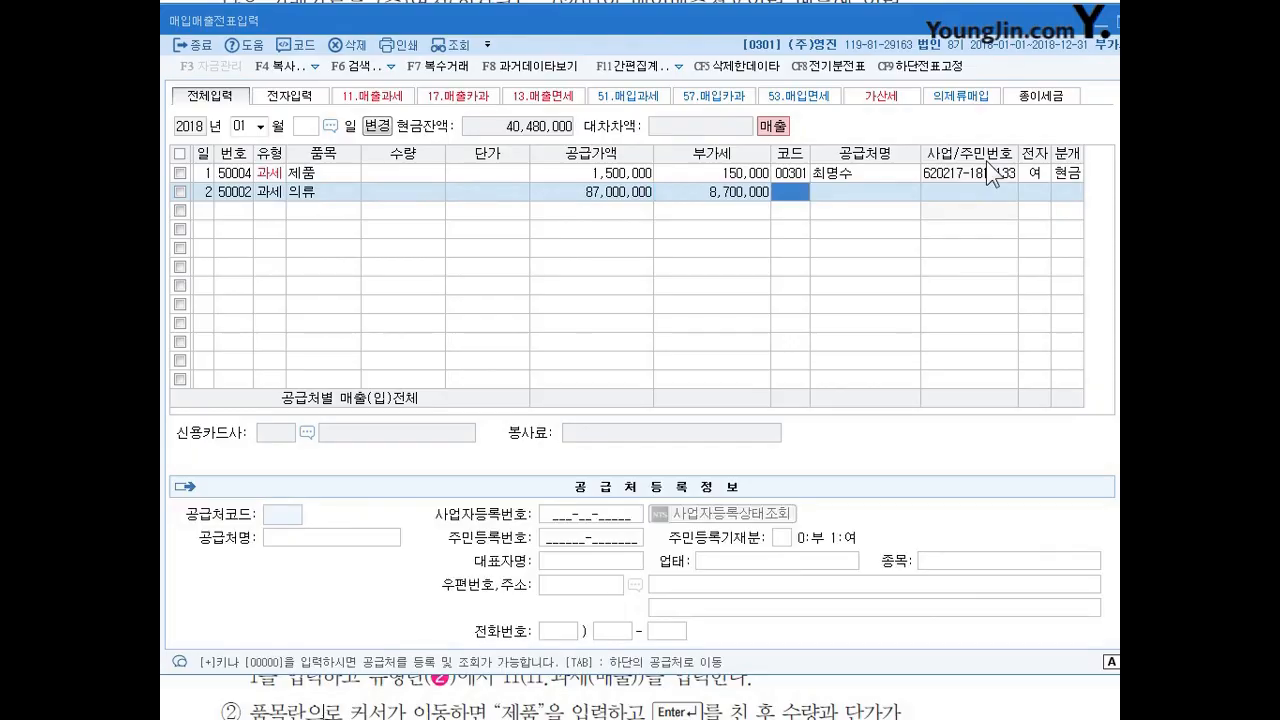
Look up 충남 and assign 충남상사 as the January 2 sale's trading partner.
{"action": "type", "text": "충남"}
{"action": "key", "text": "Return"}
{"action": "key", "text": "Return"}
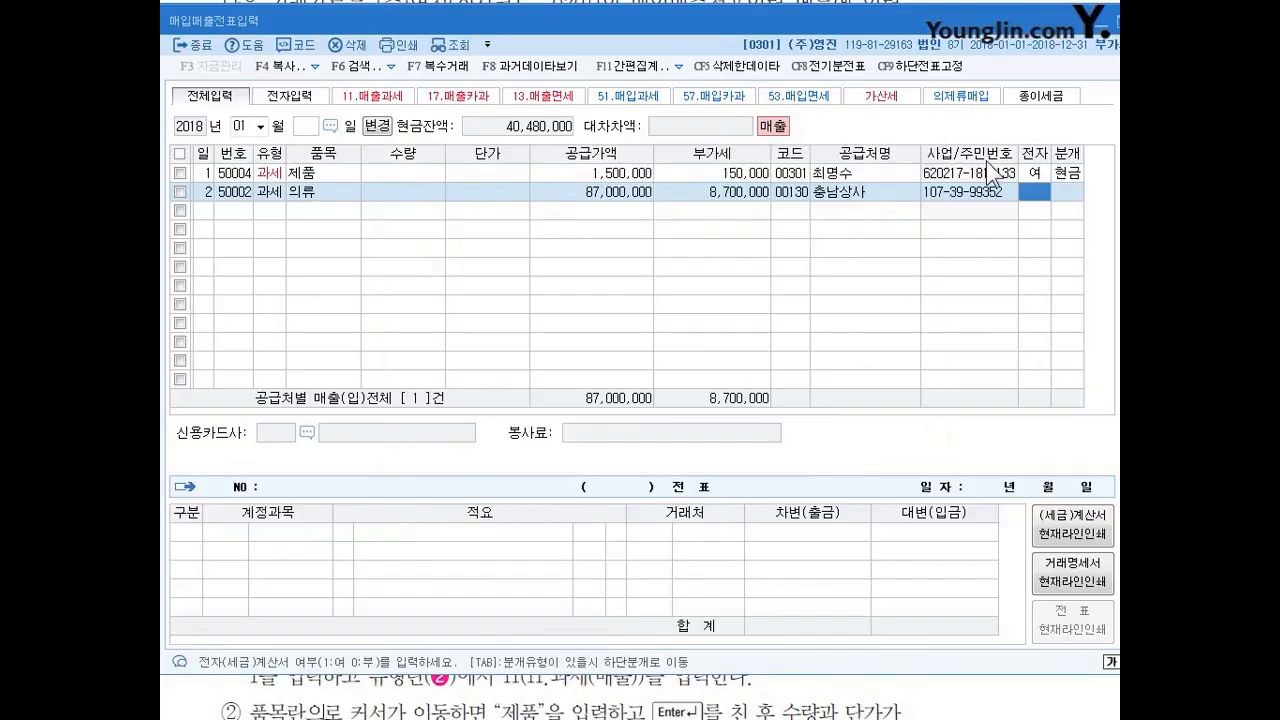
Mark the January 2 sale as electronically invoiced with 1 (여) and set its journal type to 2 (외상).
{"action": "type", "text": "1"}
{"action": "key", "text": "Return"}
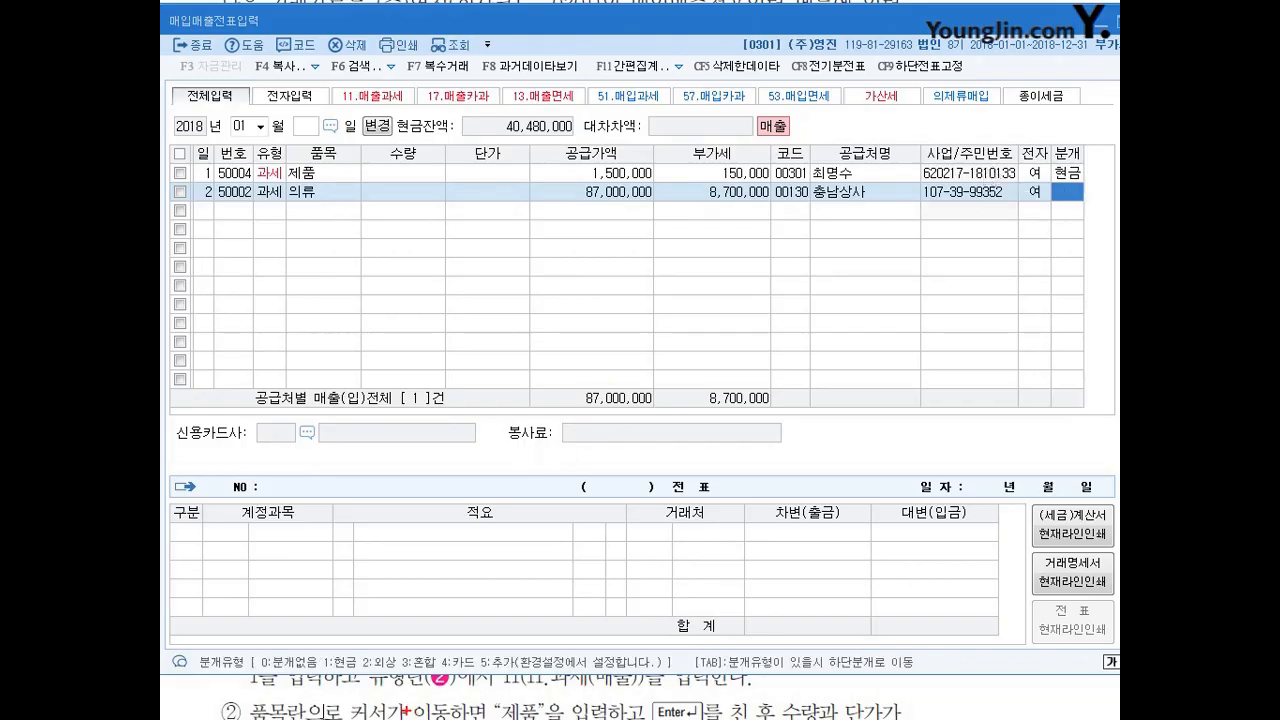
{"action": "mouse_move", "coordinate": [392, 687]}
{"action": "left_mouse_down"}
{"action": "mouse_move", "coordinate": [375, 647]}
{"action": "mouse_move", "coordinate": [388, 676]}
{"action": "mouse_move", "coordinate": [378, 666]}
{"action": "left_mouse_up"}
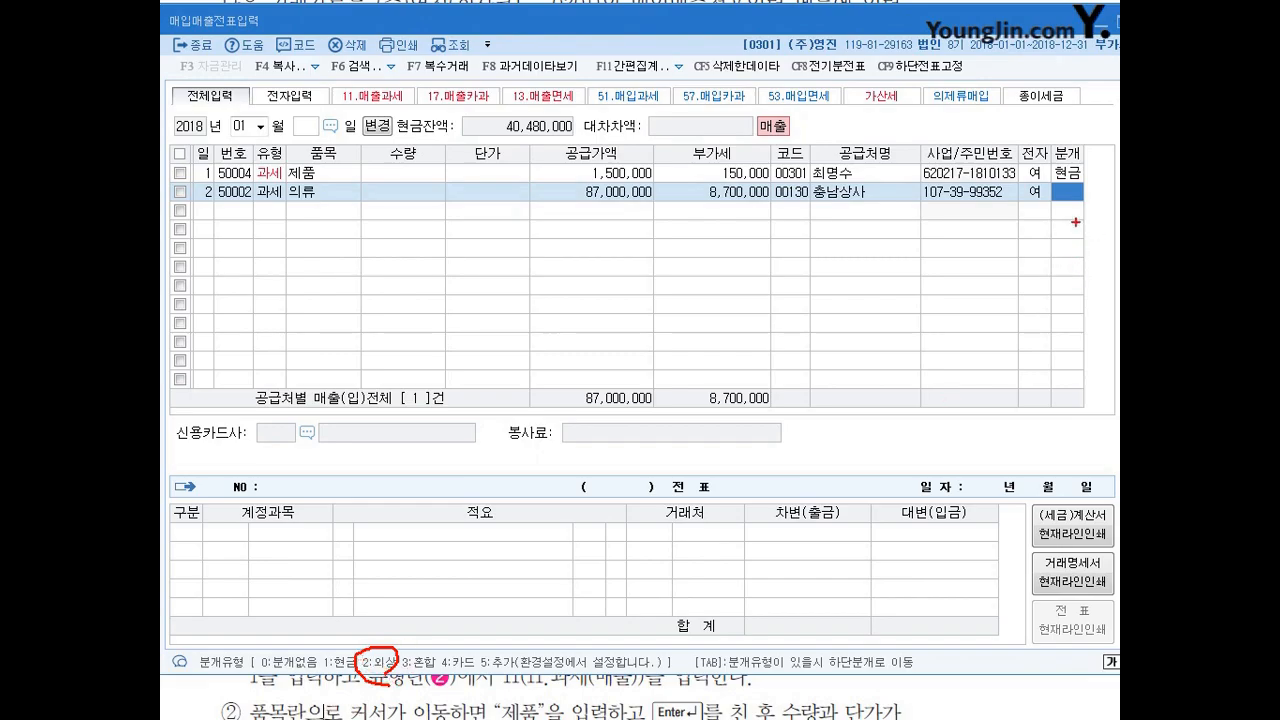
{"action": "left_click_drag", "start_coordinate": [1066, 191], "coordinate": [1084, 202]}
{"action": "type", "text": "2"}
{"action": "key", "text": "Return"}
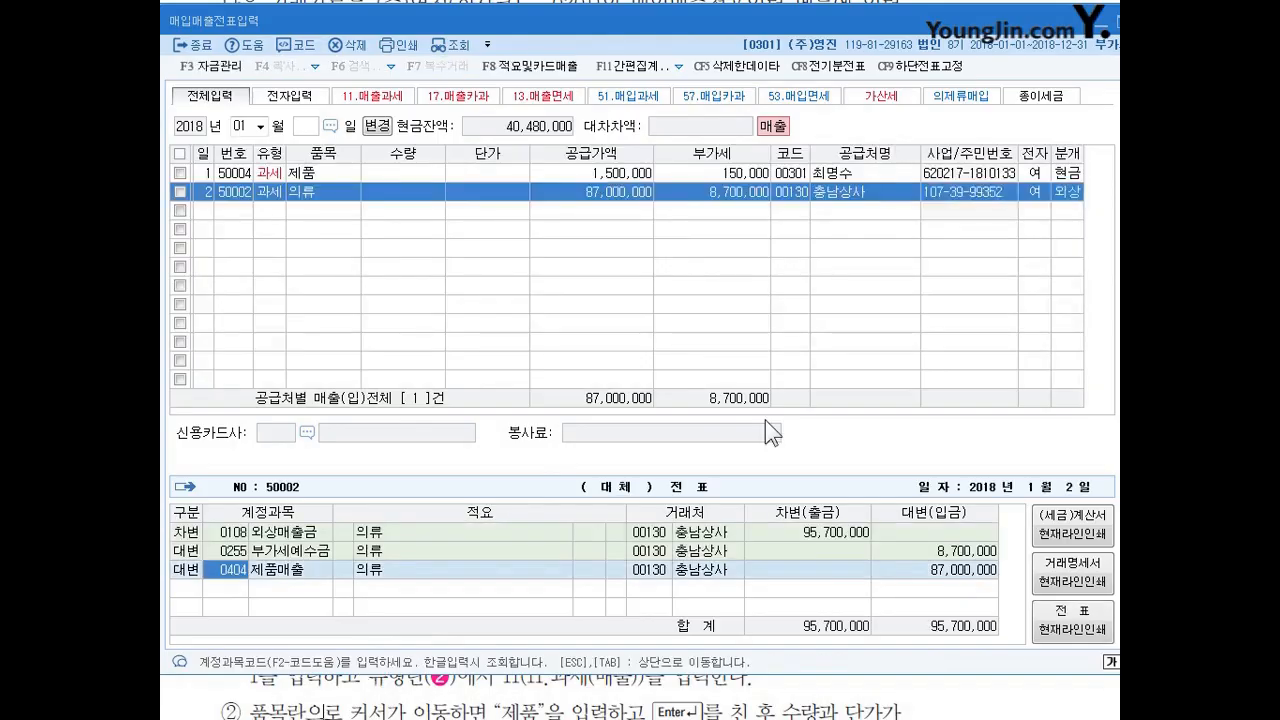
Check the January 2 voucher's debit and credit lines and trading partner, and proceed to a new entry row.
{"action": "left_click_drag", "start_coordinate": [906, 499], "coordinate": [848, 590]}
{"action": "mouse_move", "coordinate": [741, 539]}
{"action": "left_mouse_down"}
{"action": "mouse_move", "coordinate": [625, 530]}
{"action": "mouse_move", "coordinate": [714, 507]}
{"action": "mouse_move", "coordinate": [746, 538]}
{"action": "left_mouse_up"}
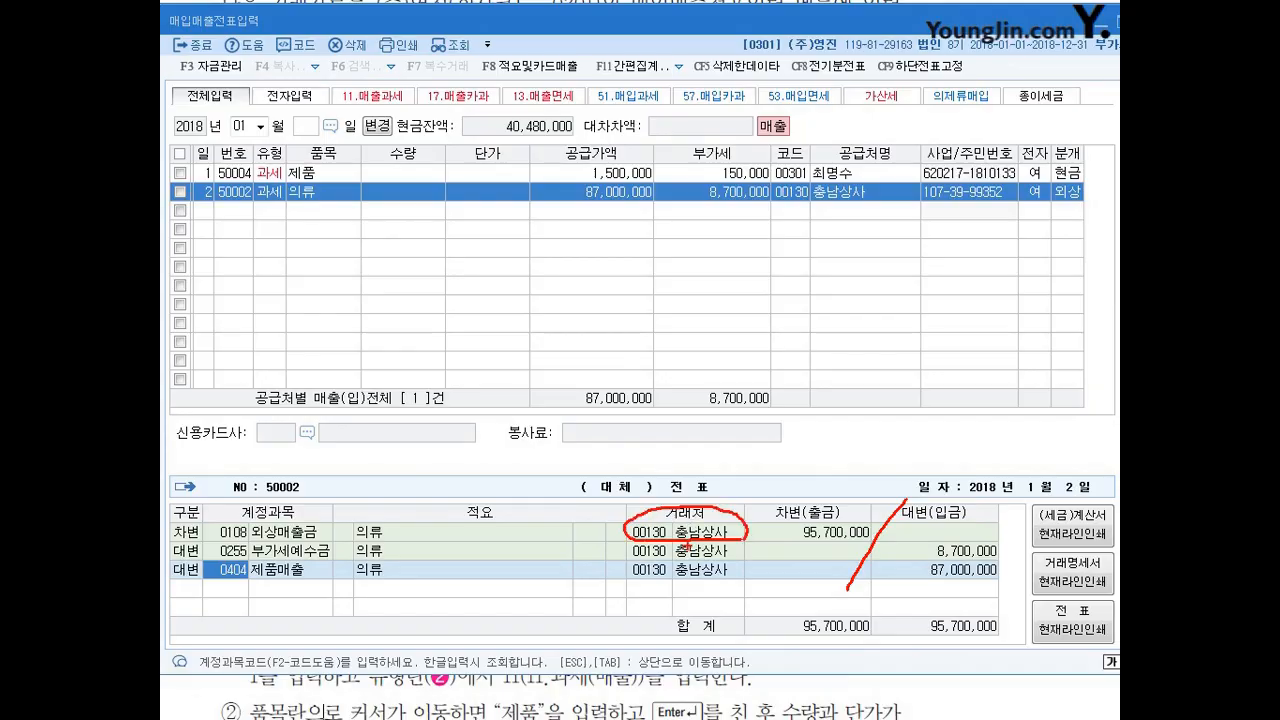
{"action": "mouse_move", "coordinate": [872, 195]}
{"action": "left_mouse_down"}
{"action": "mouse_move", "coordinate": [848, 207]}
{"action": "mouse_move", "coordinate": [788, 188]}
{"action": "mouse_move", "coordinate": [856, 188]}
{"action": "left_mouse_up"}
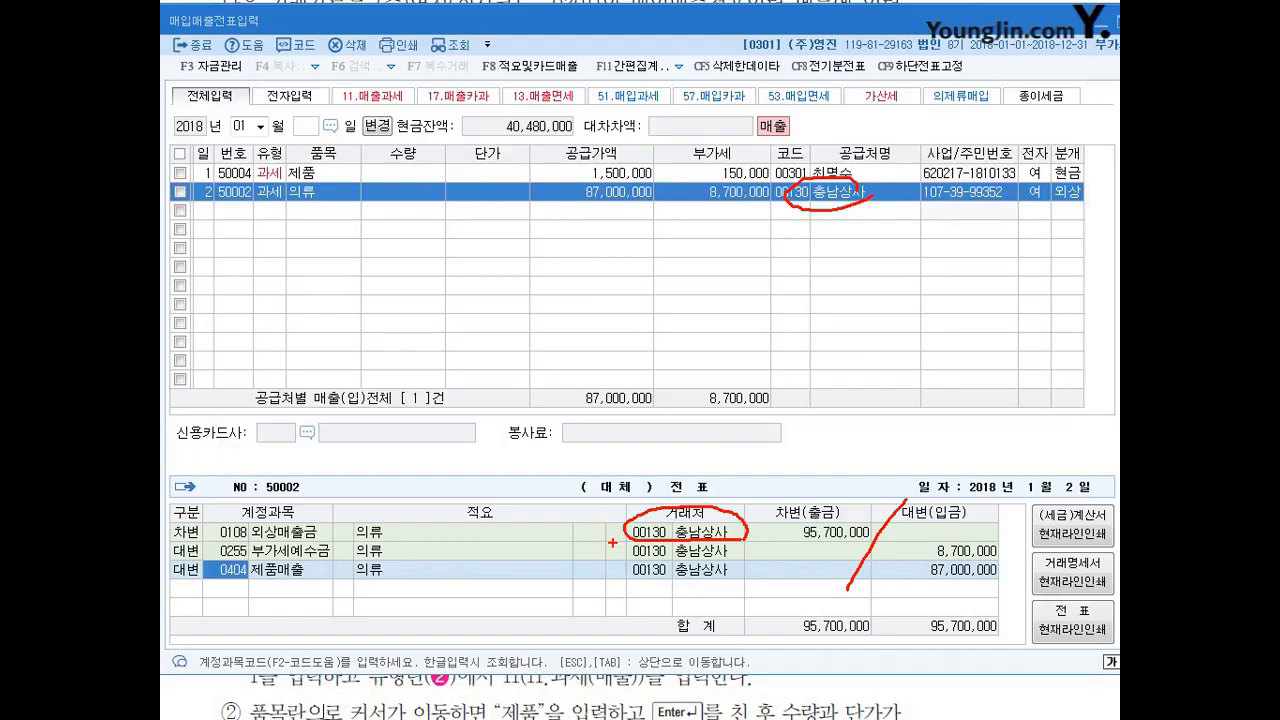
{"action": "key", "text": "Escape"}
{"action": "key", "text": "Return"}
{"action": "key", "text": "Return"}
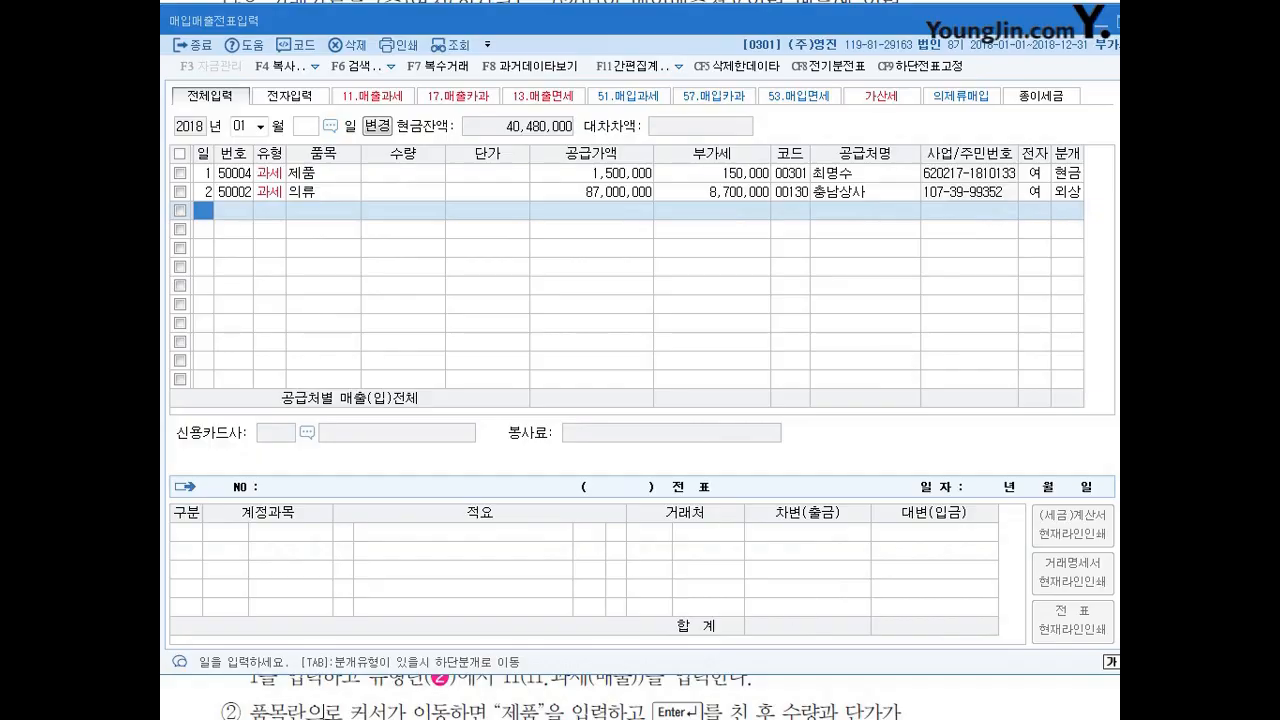
Switch to the exercise document, read the January 3 sale to (주)원단, and return to the voucher entry window.
{"action": "key", "text": "alt+Tab"}
{"action": "scroll", "coordinate": [525, 533], "scroll_direction": "down", "scroll_amount": 15}
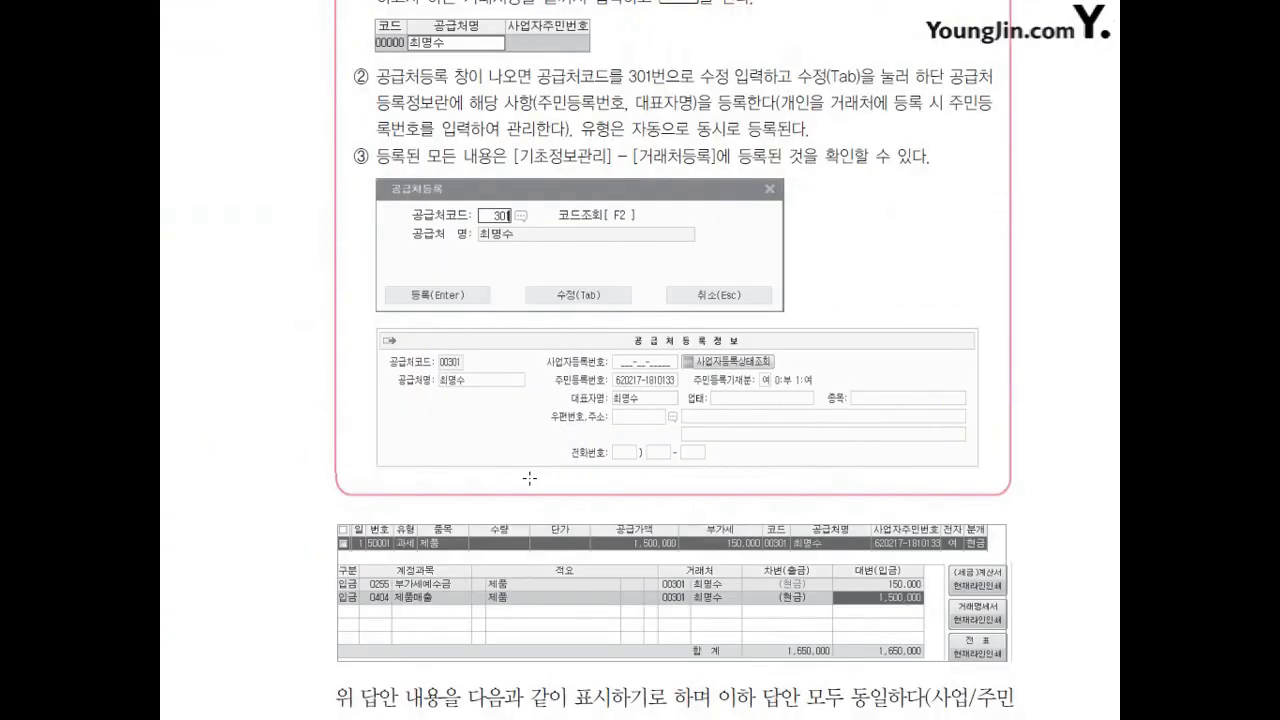
{"action": "scroll", "coordinate": [529, 476], "scroll_direction": "down", "scroll_amount": 15}
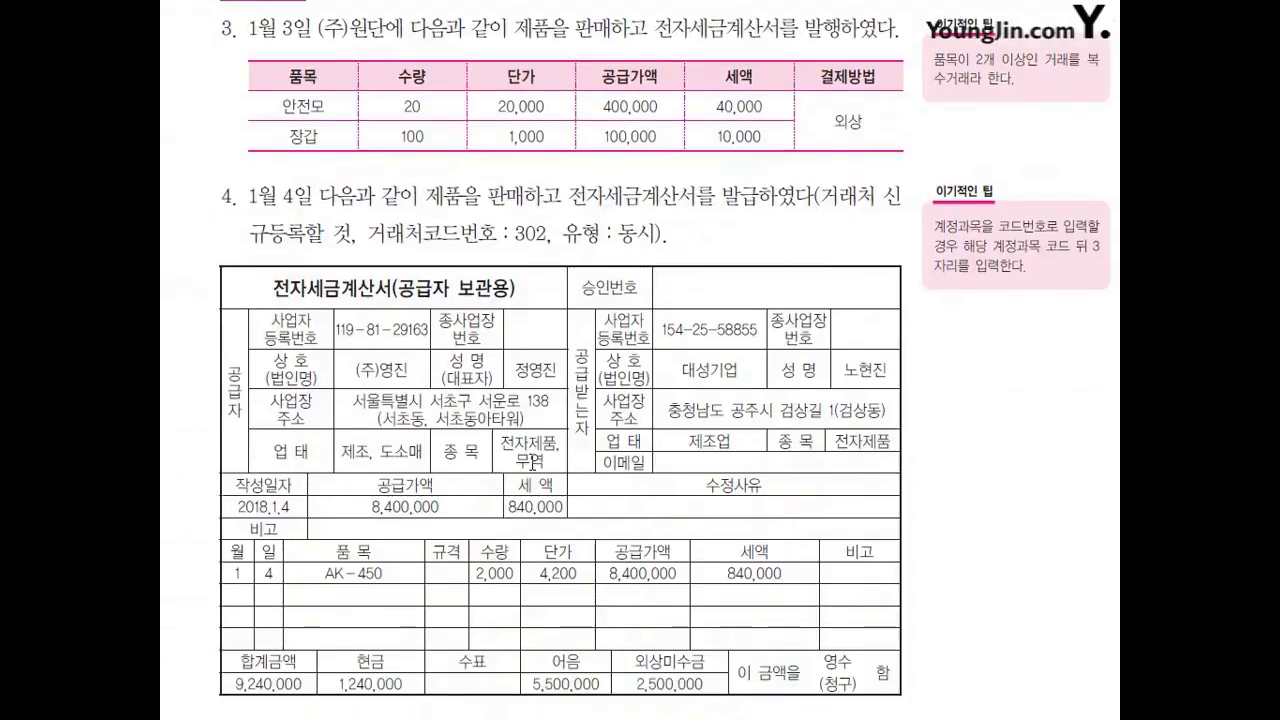
{"action": "scroll", "coordinate": [533, 461], "scroll_direction": "up", "scroll_amount": 1}
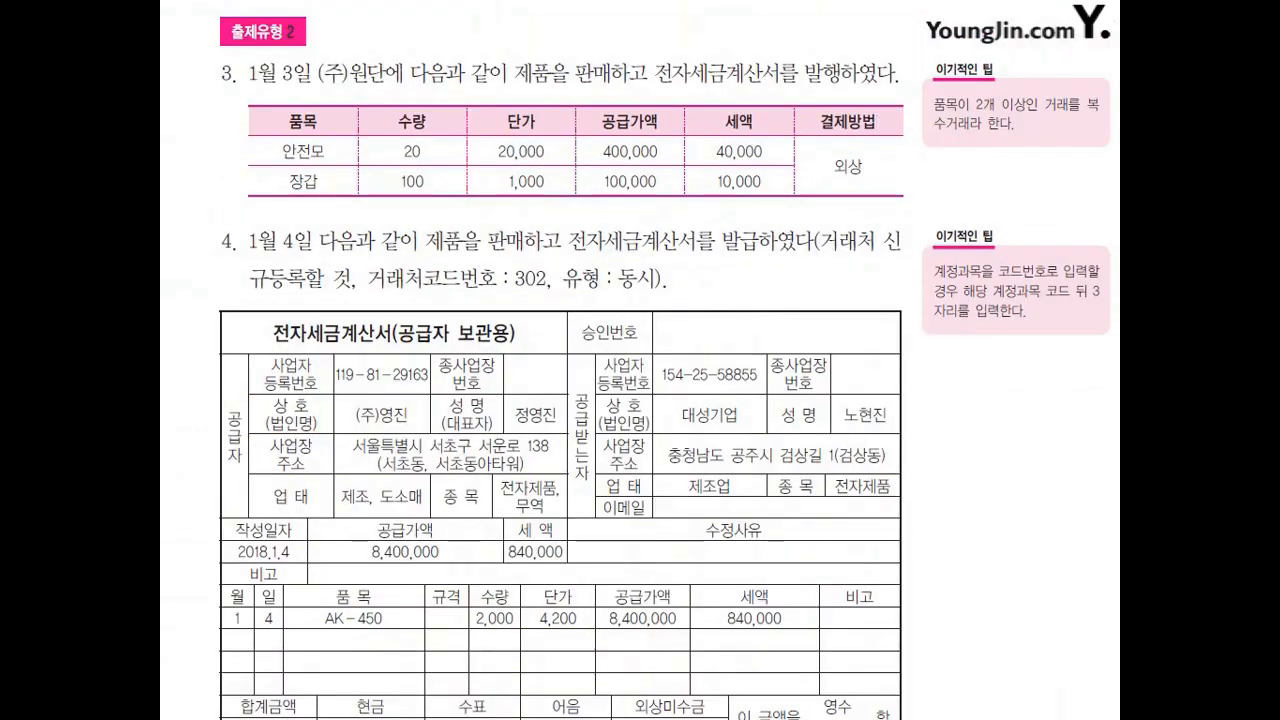
{"action": "key", "text": "alt+Tab"}
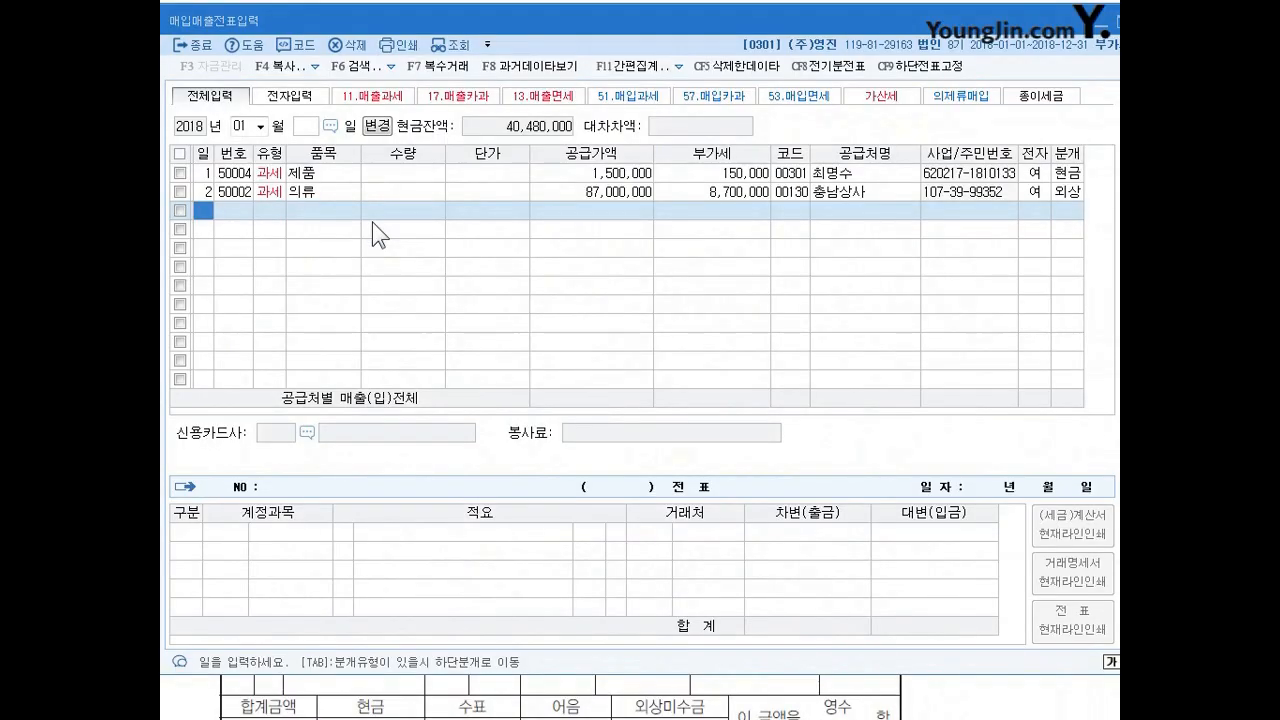
Add an entry for January 3 with type 11 (과세) and open its multiple-item transaction details (복수거래).
{"action": "type", "text": "3"}
{"action": "key", "text": "Return"}
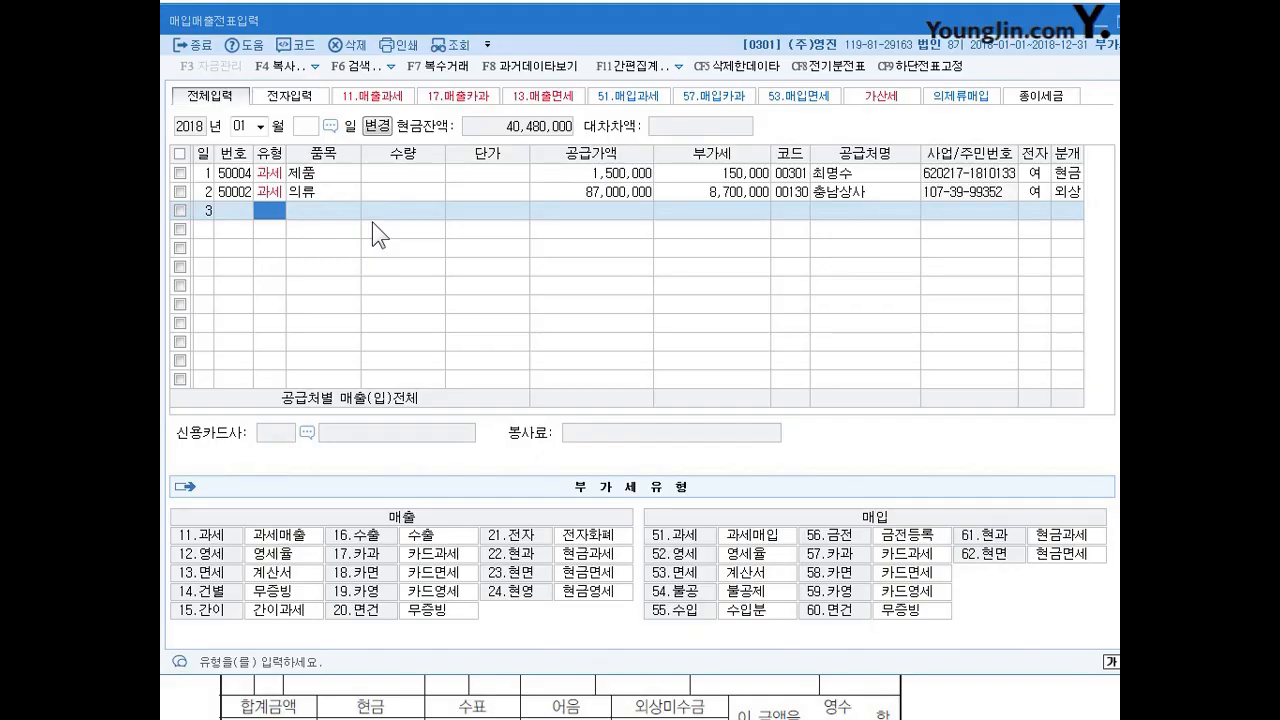
{"action": "type", "text": "11"}
{"action": "key", "text": "Return"}
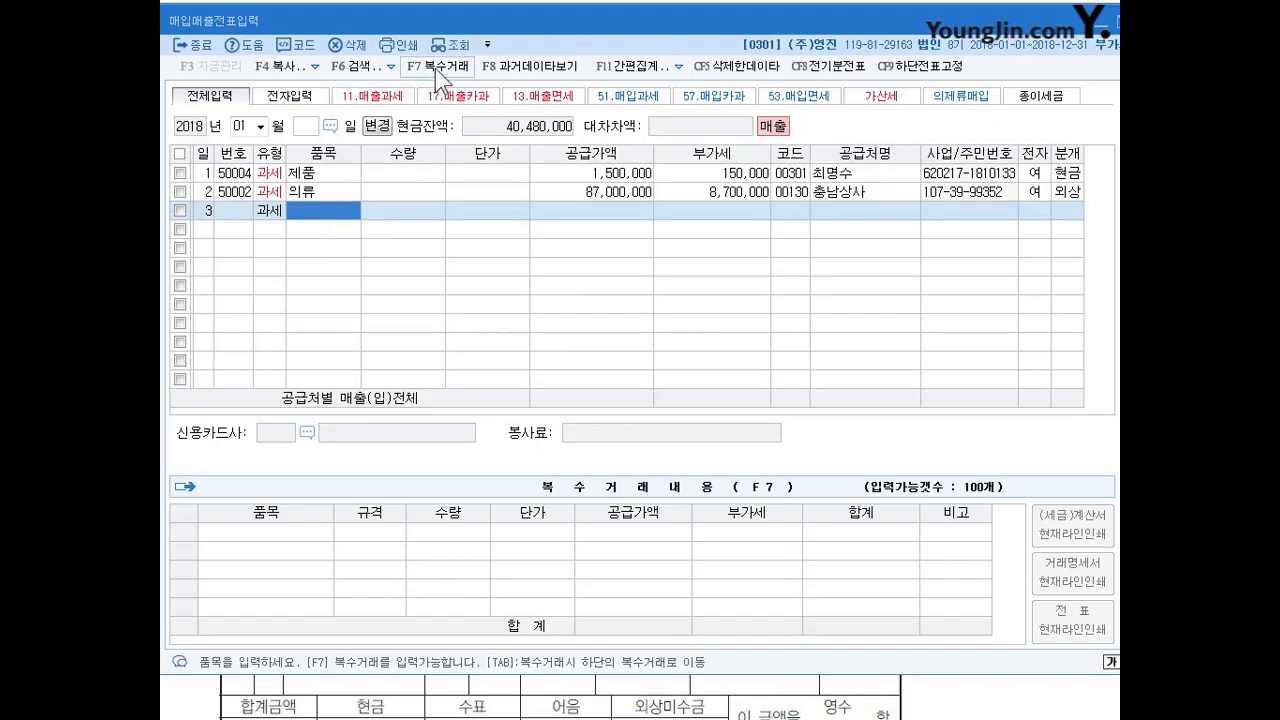
{"action": "key", "text": "ctrl+2"}
{"action": "mouse_move", "coordinate": [399, 51]}
{"action": "left_mouse_down"}
{"action": "mouse_move", "coordinate": [412, 71]}
{"action": "mouse_move", "coordinate": [469, 54]}
{"action": "mouse_move", "coordinate": [395, 66]}
{"action": "mouse_move", "coordinate": [462, 71]}
{"action": "left_mouse_up"}
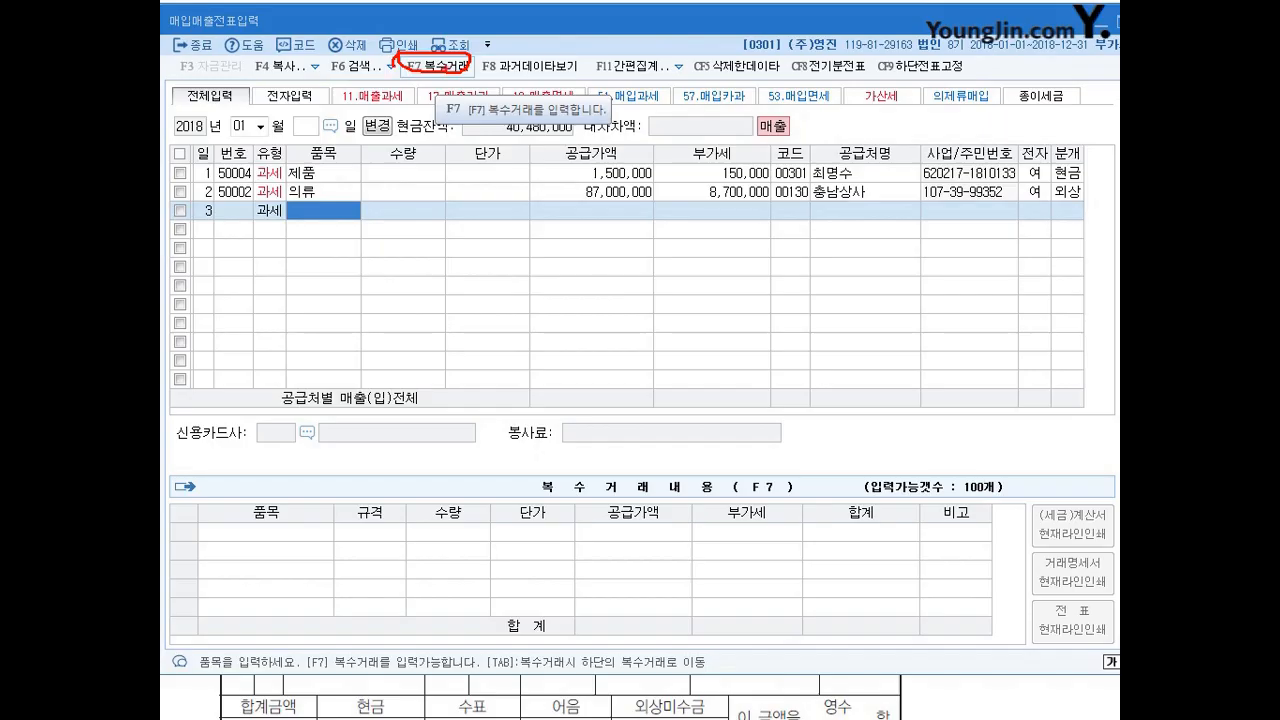
{"action": "key", "text": "Escape"}
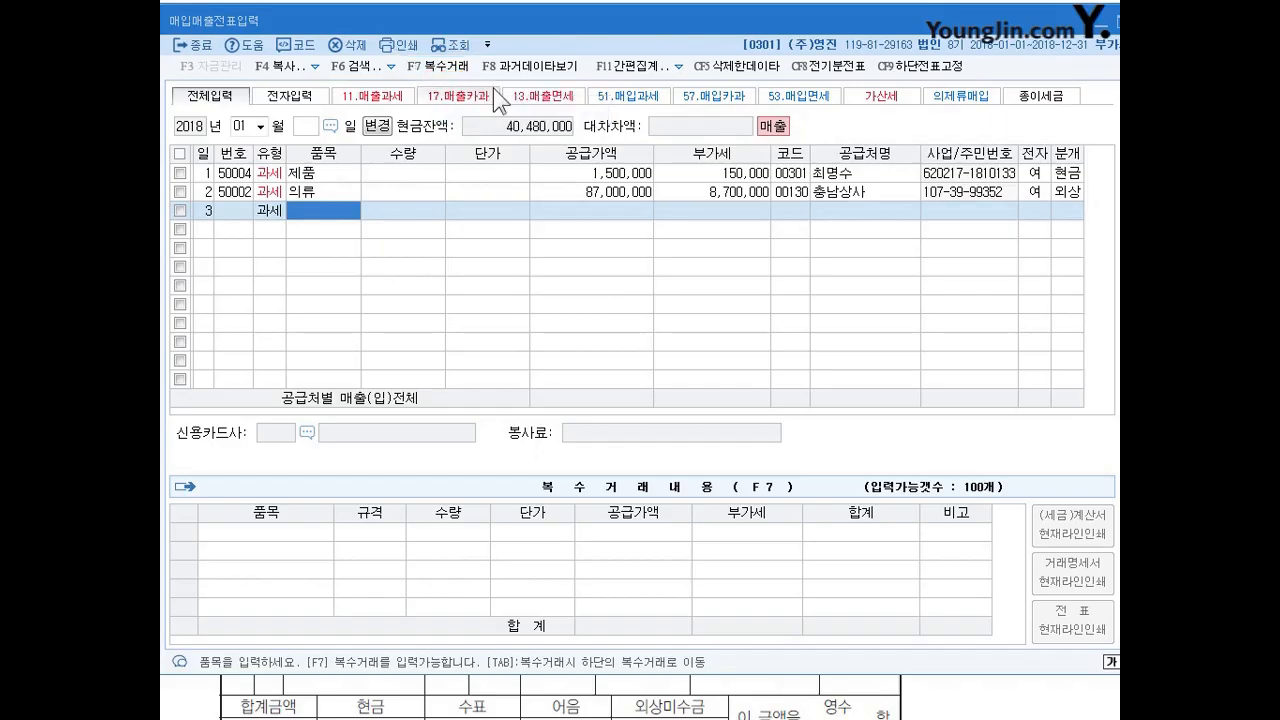
{"action": "left_click", "coordinate": [437, 66]}
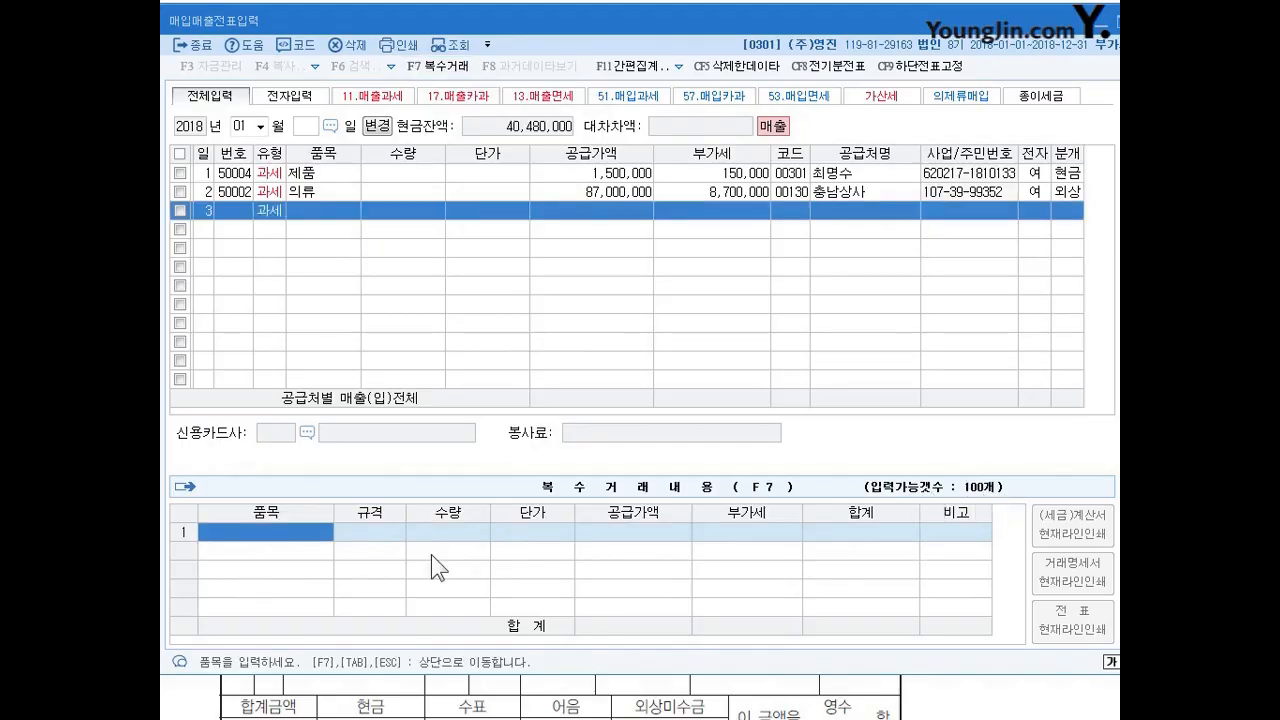
Enter 안전모 as the first item with quantity 20 and unit price 20,000, leaving the specification blank.
{"action": "left_click", "coordinate": [279, 539]}
{"action": "type", "text": "안전모\\"}
{"action": "key", "text": "Return"}
{"action": "key", "text": "Left"}
{"action": "key", "text": "BackSpace"}
{"action": "key", "text": "Return"}
{"action": "key", "text": "Return"}
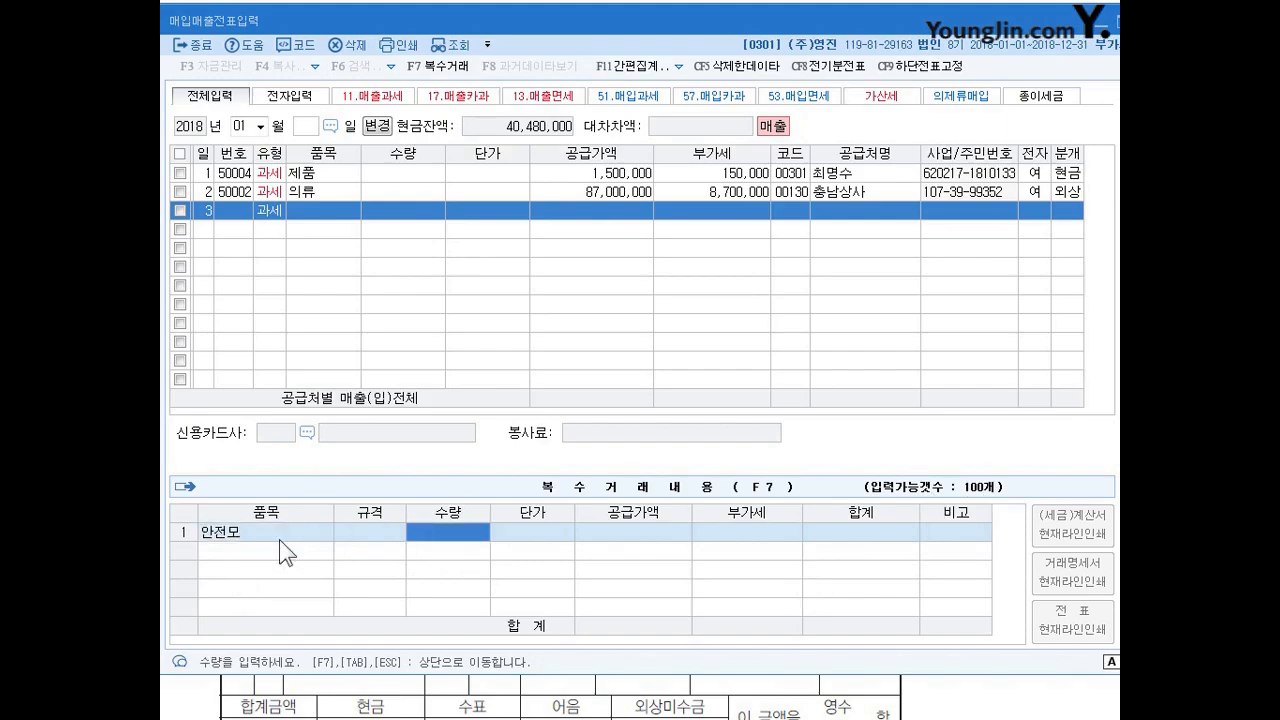
{"action": "type", "text": "20"}
{"action": "key", "text": "Return"}
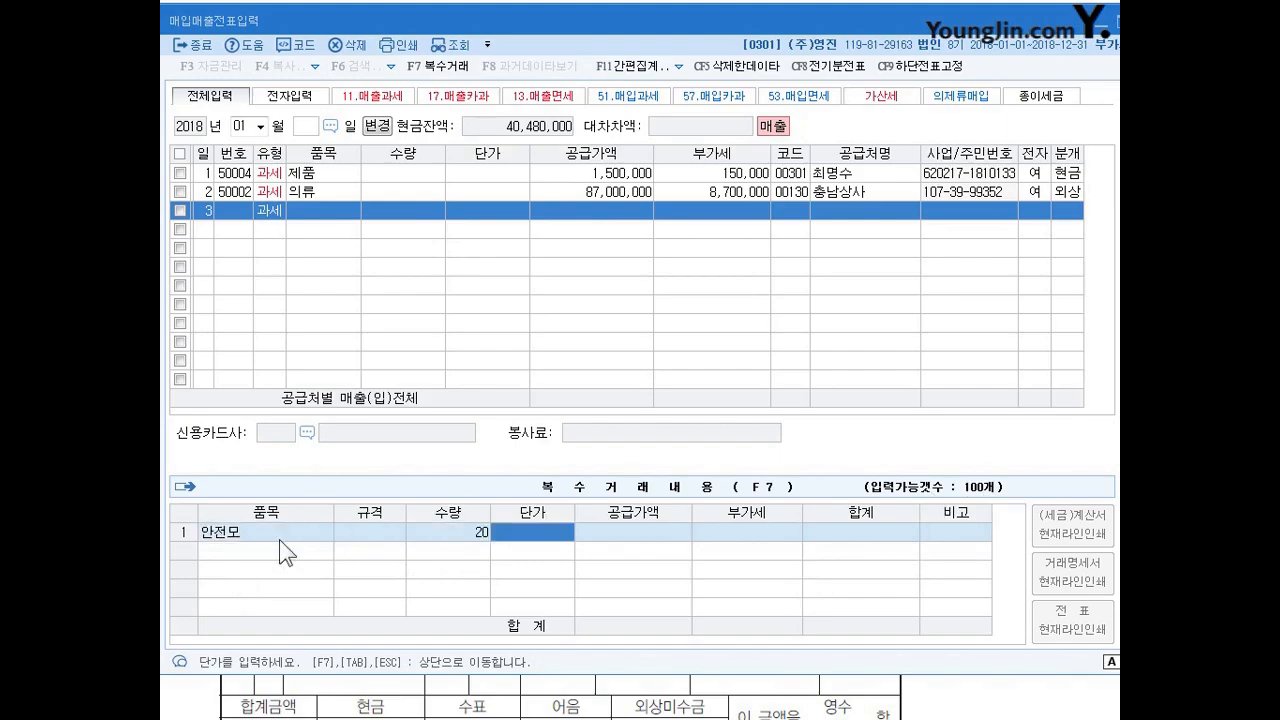
{"action": "type", "text": "200000"}
{"action": "key", "text": "Return"}
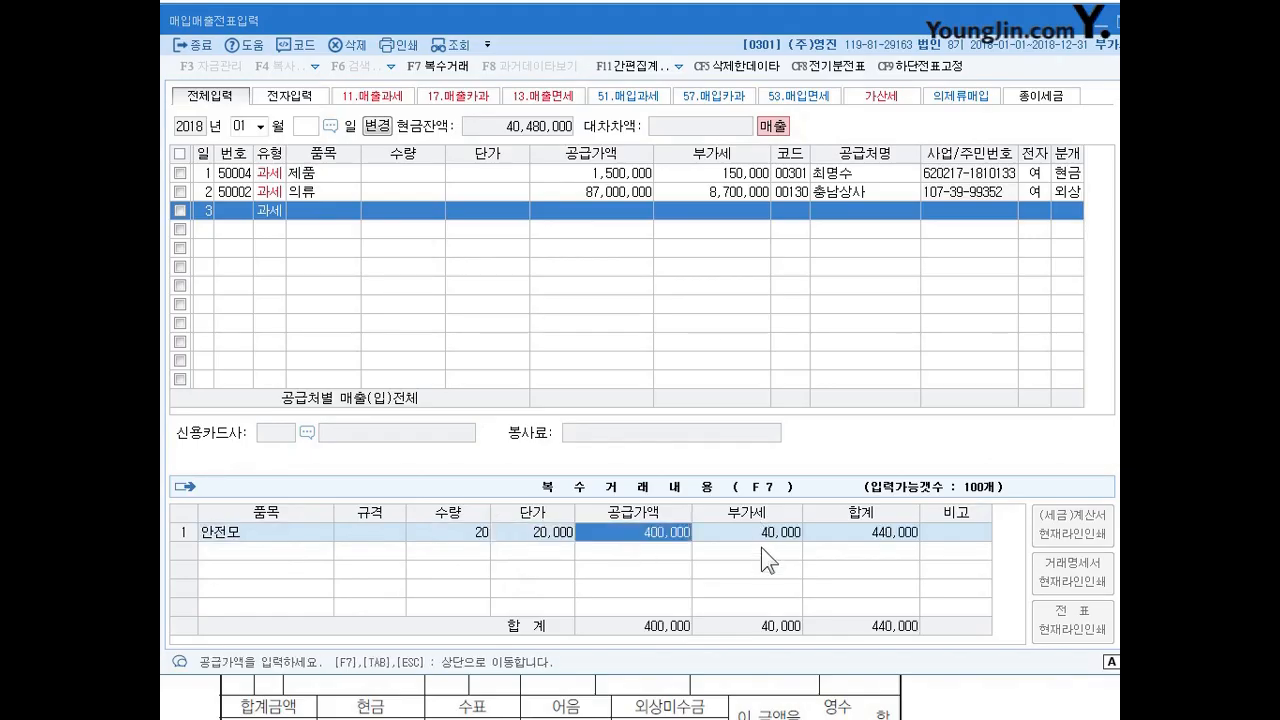
{"action": "key", "text": "Return"}
{"action": "key", "text": "Return"}
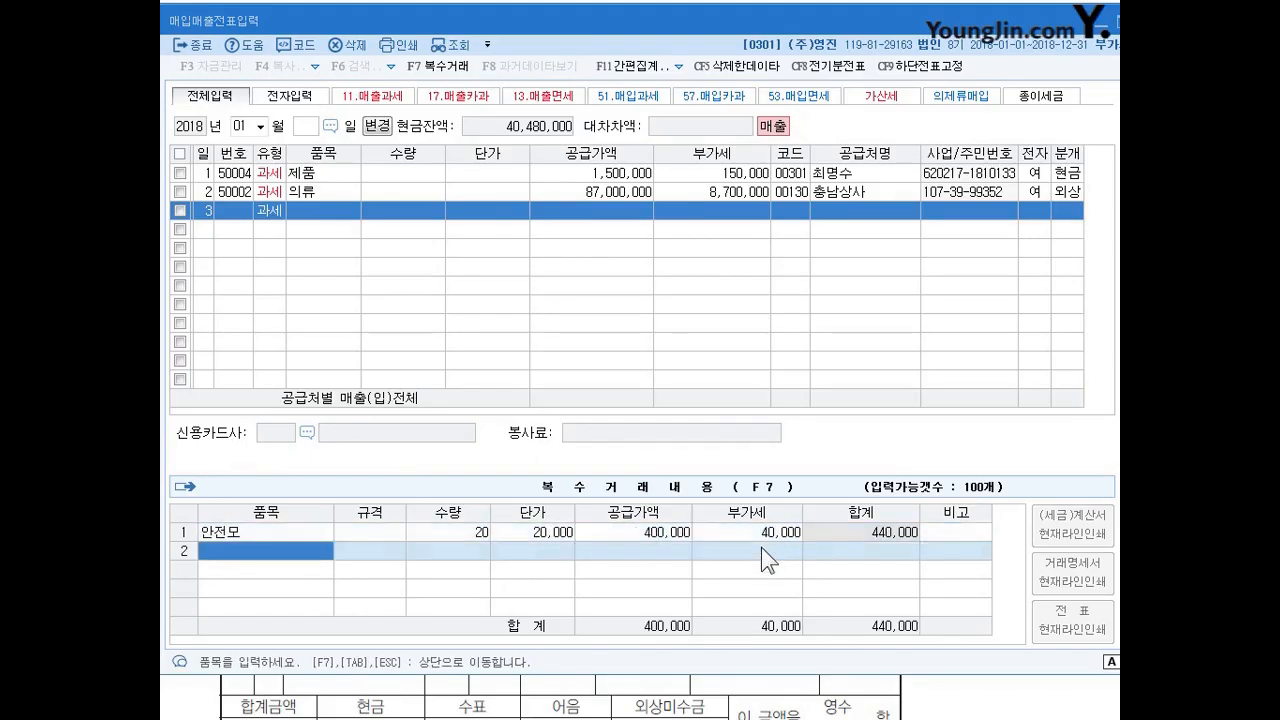
Enter 장갑 as the second item with quantity 100 and unit price 1,000, leaving the specification blank.
{"action": "type", "text": "장갑"}
{"action": "key", "text": "Return"}
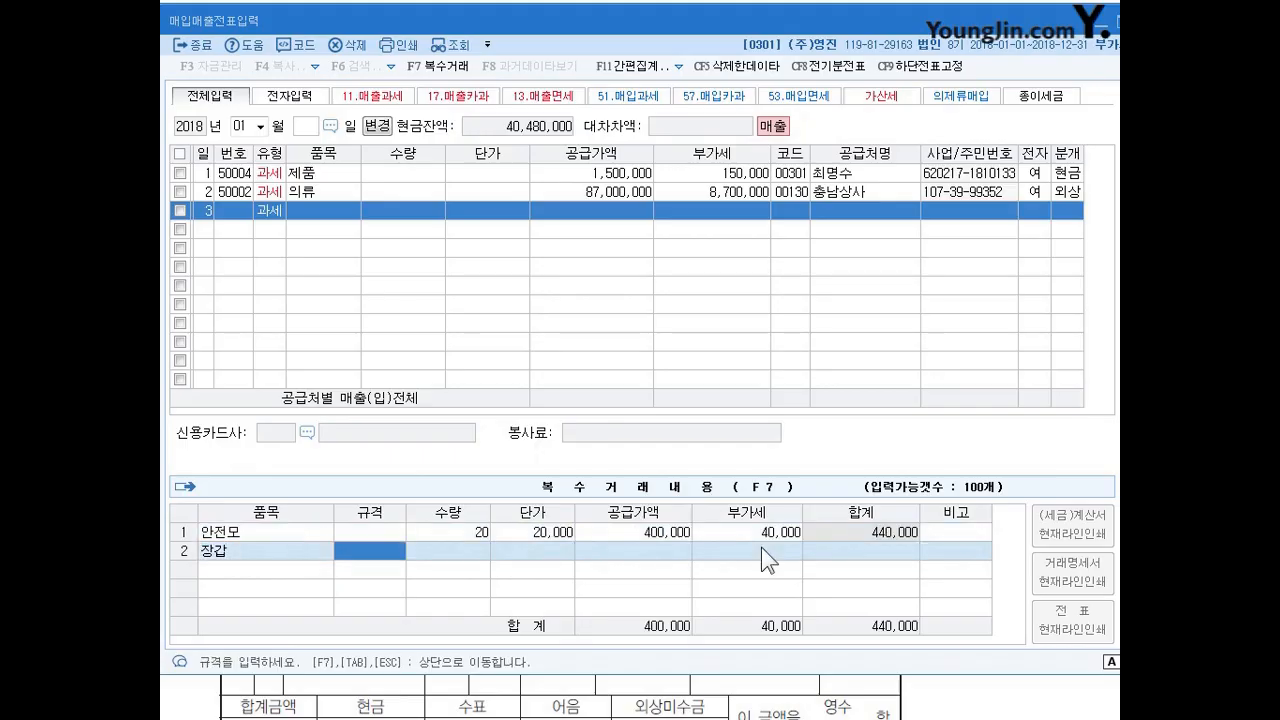
{"action": "key", "text": "Return"}
{"action": "type", "text": "100"}
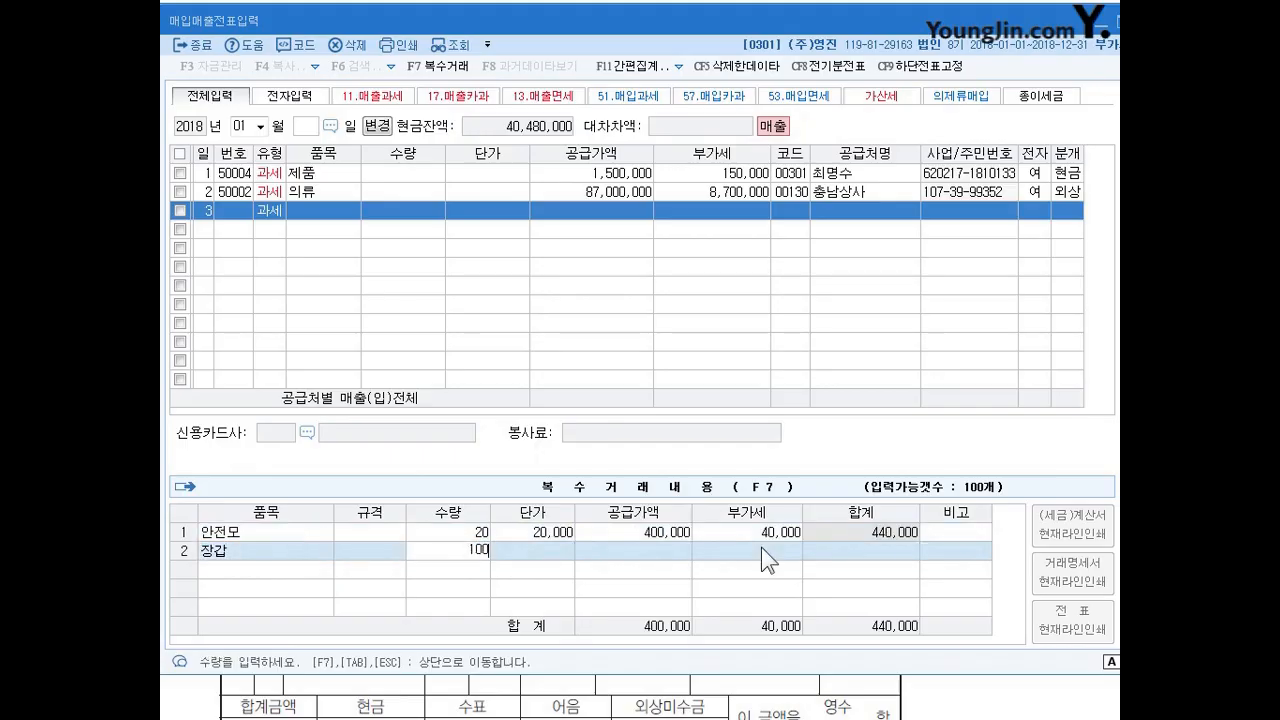
{"action": "key", "text": "Return"}
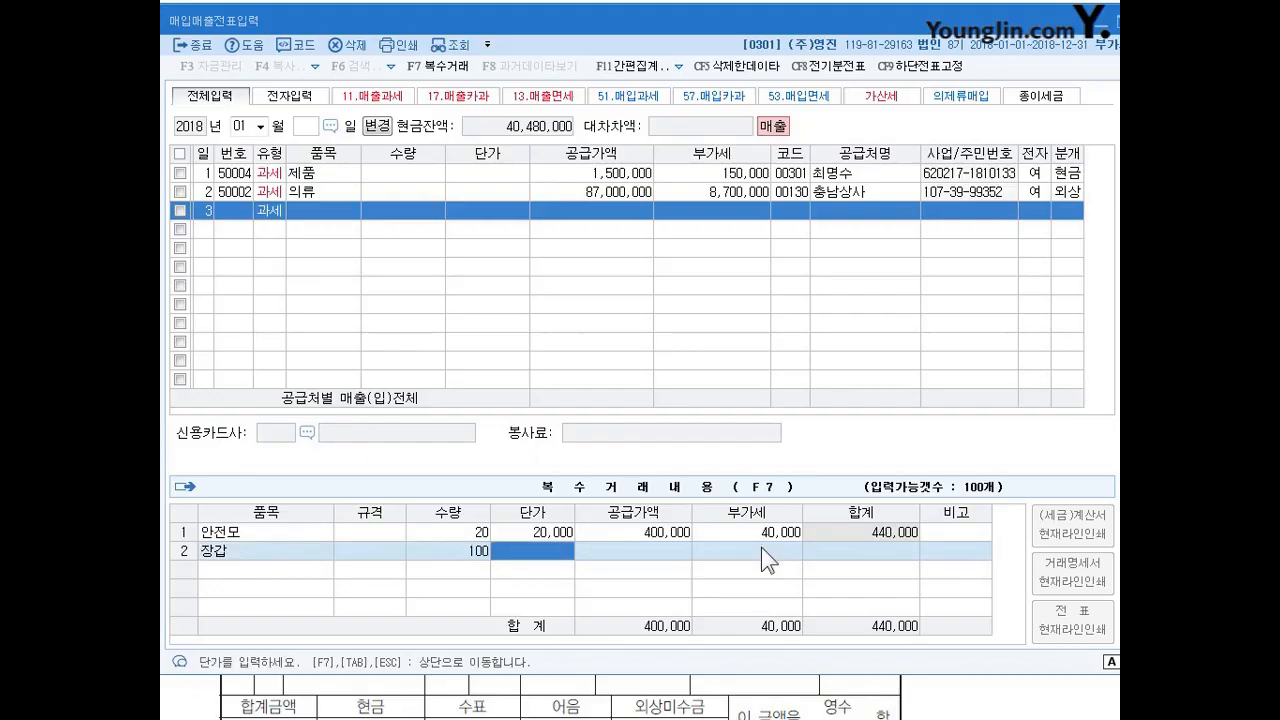
{"action": "type", "text": "1000"}
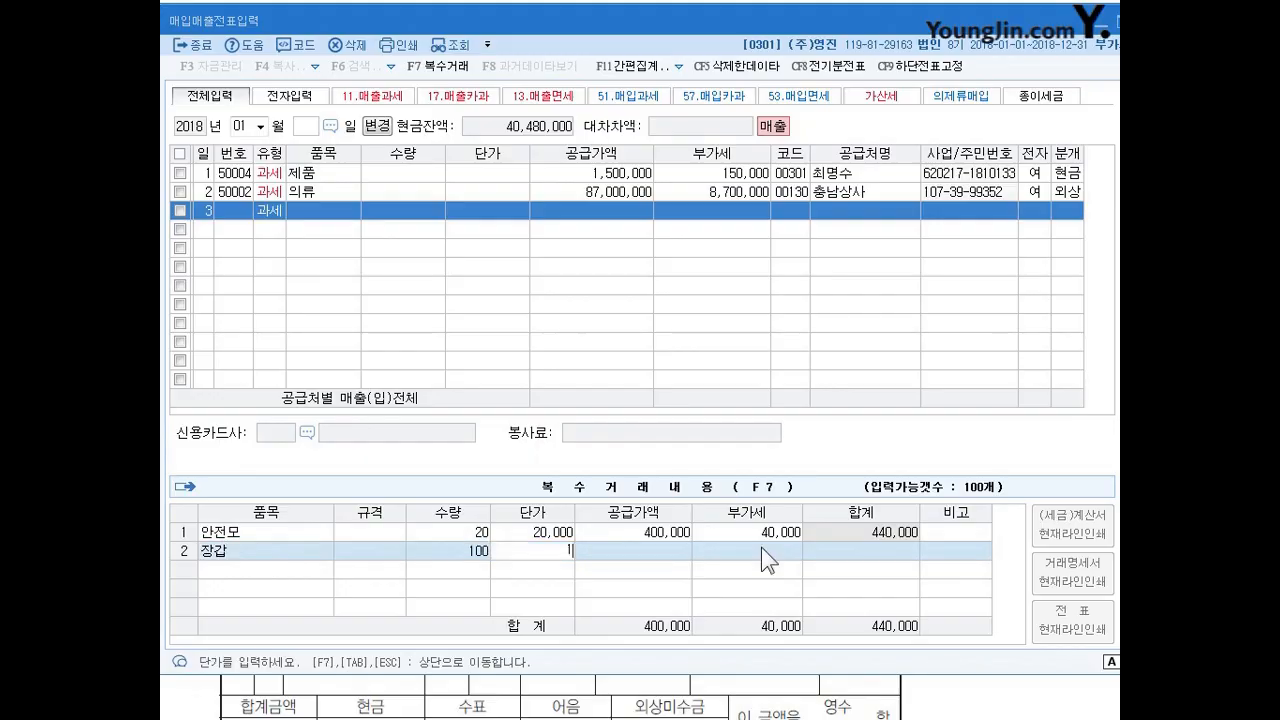
{"action": "key", "text": "Return"}
{"action": "key", "text": "Return"}
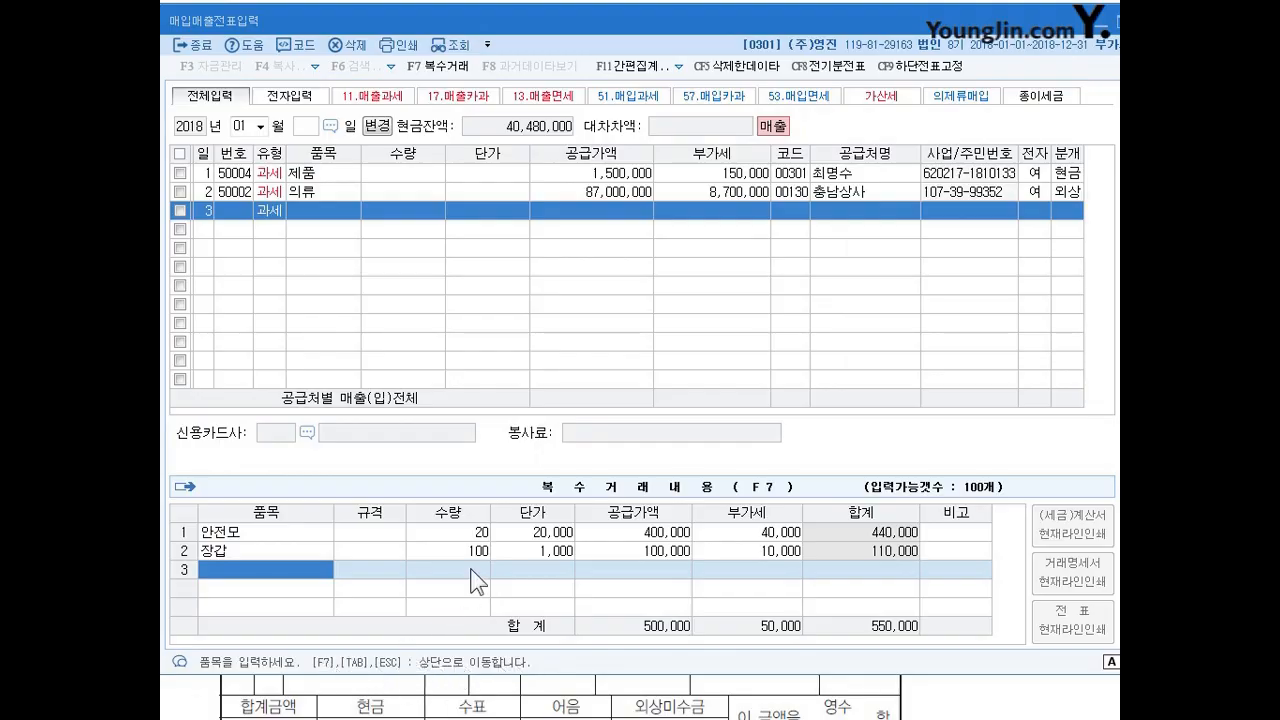
Finish the multiple-item details, look up 원단 and assign (주)원단 as the January 3 sale's trading partner.
{"action": "key", "text": "Escape"}
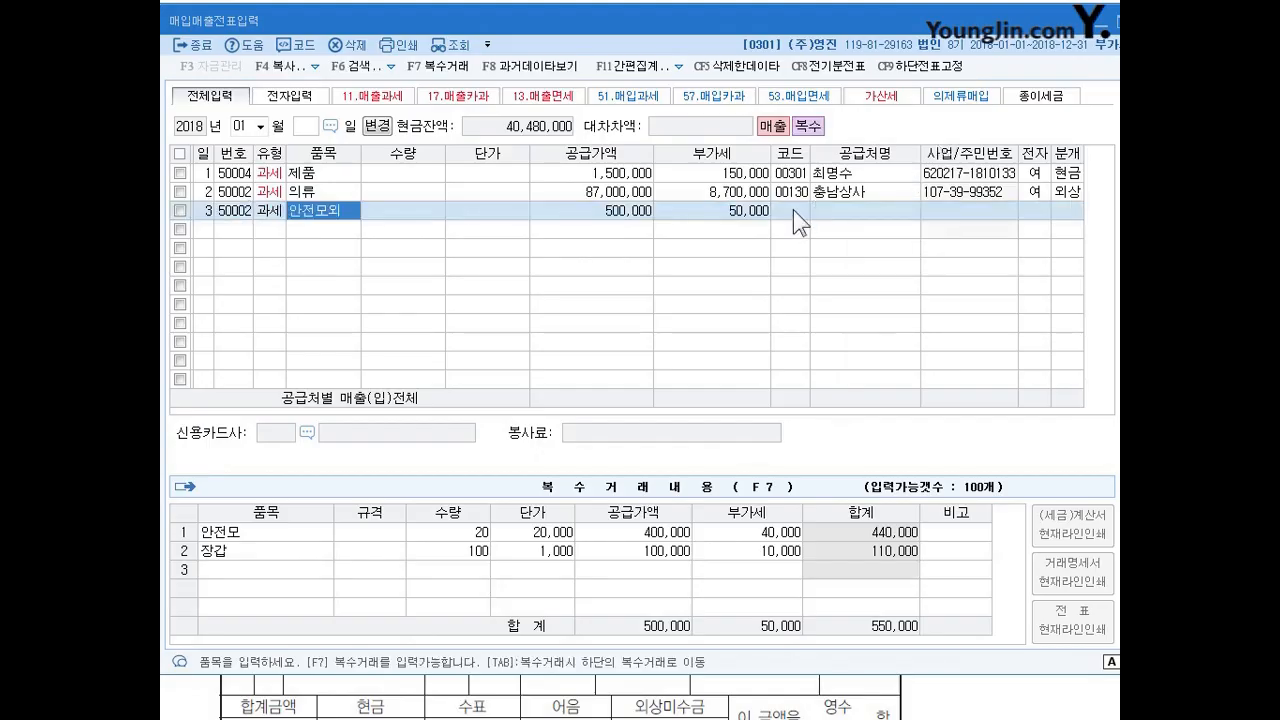
{"action": "left_click", "coordinate": [793, 212]}
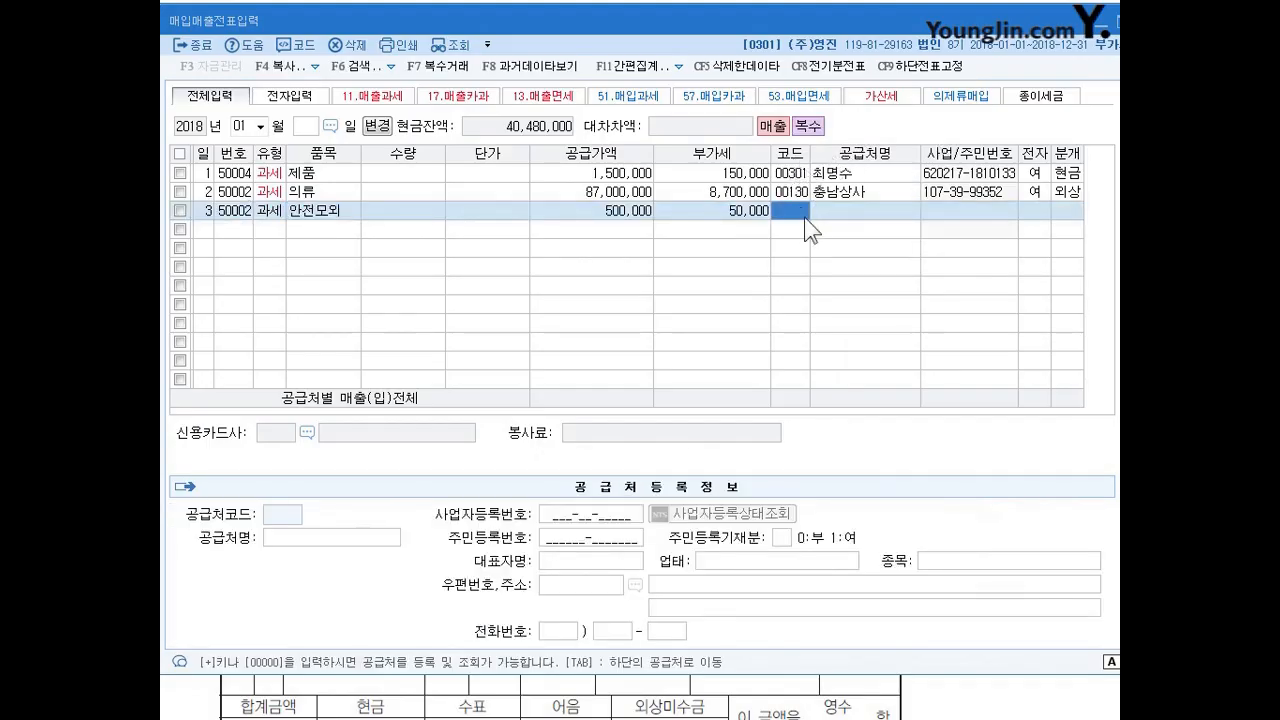
{"action": "type", "text": "원단"}
{"action": "key", "text": "Return"}
{"action": "key", "text": "Return"}
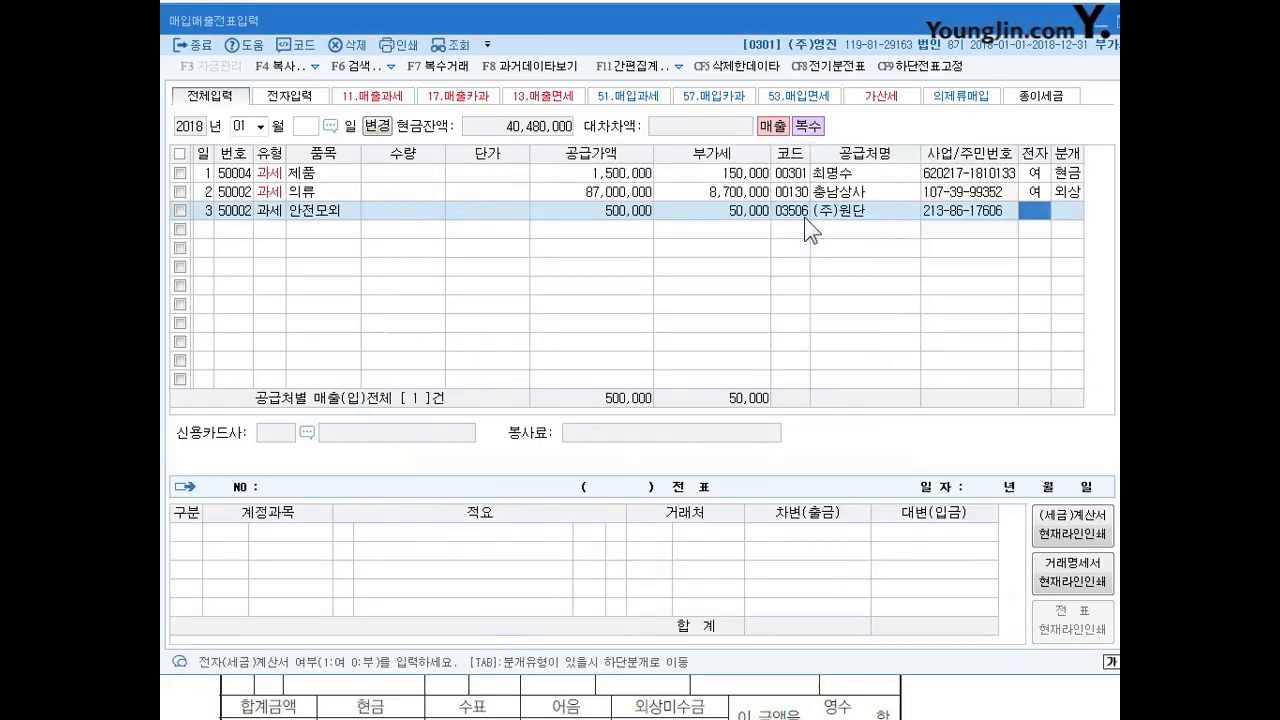
Mark the January 3 sale as electronically invoiced, set its journal type to 2 (외상) and review the generated debit and credit lines.
{"action": "key", "text": "1"}
{"action": "key", "text": "Return"}
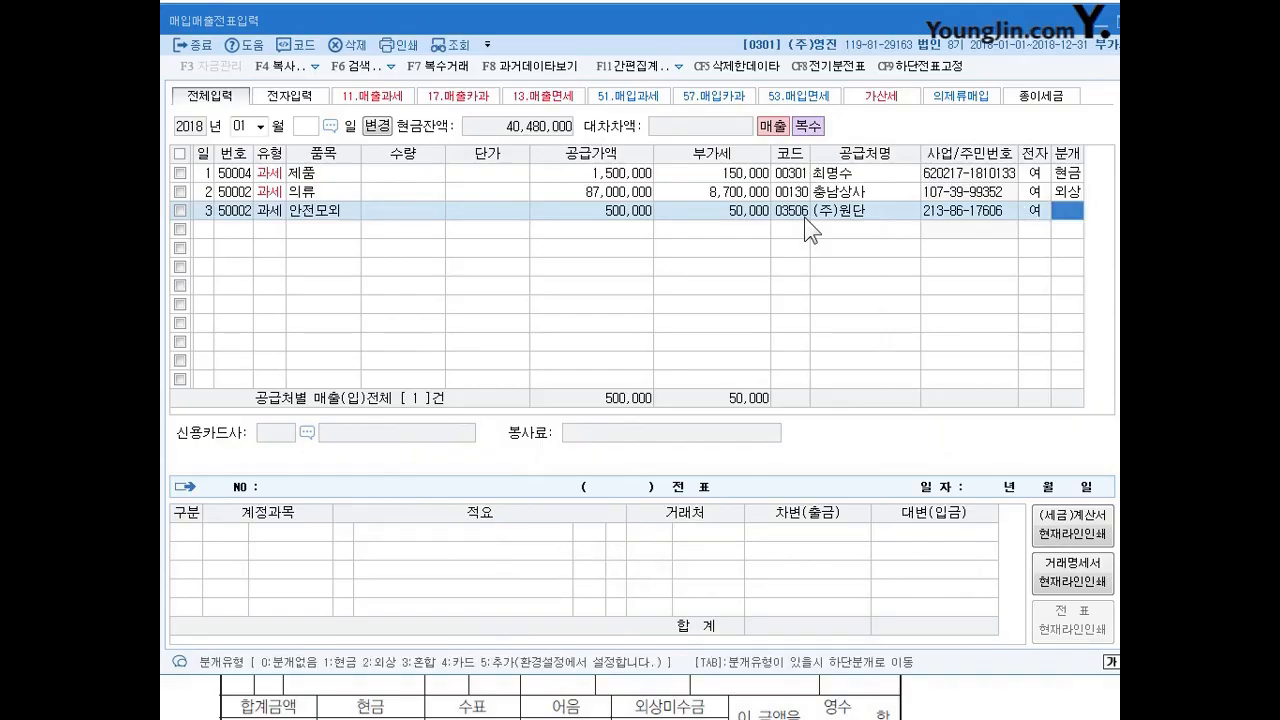
{"action": "key", "text": "2"}
{"action": "key", "text": "Return"}
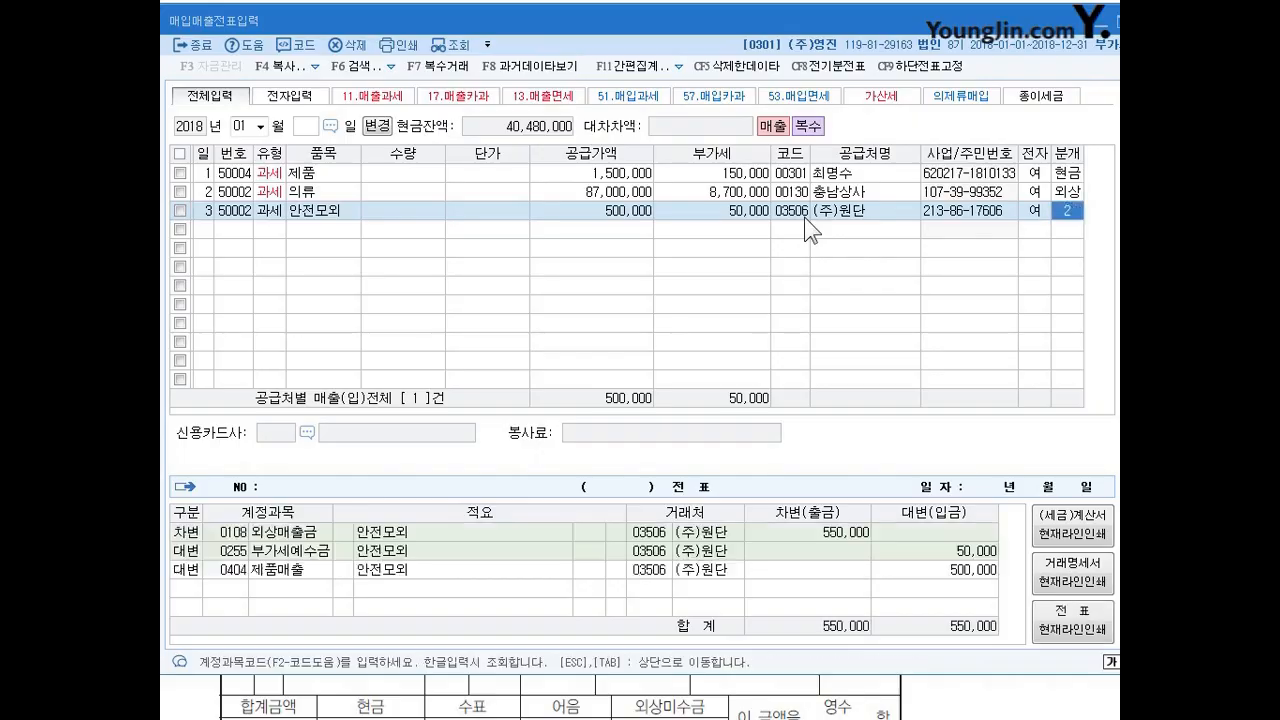
{"action": "key", "text": "Return"}
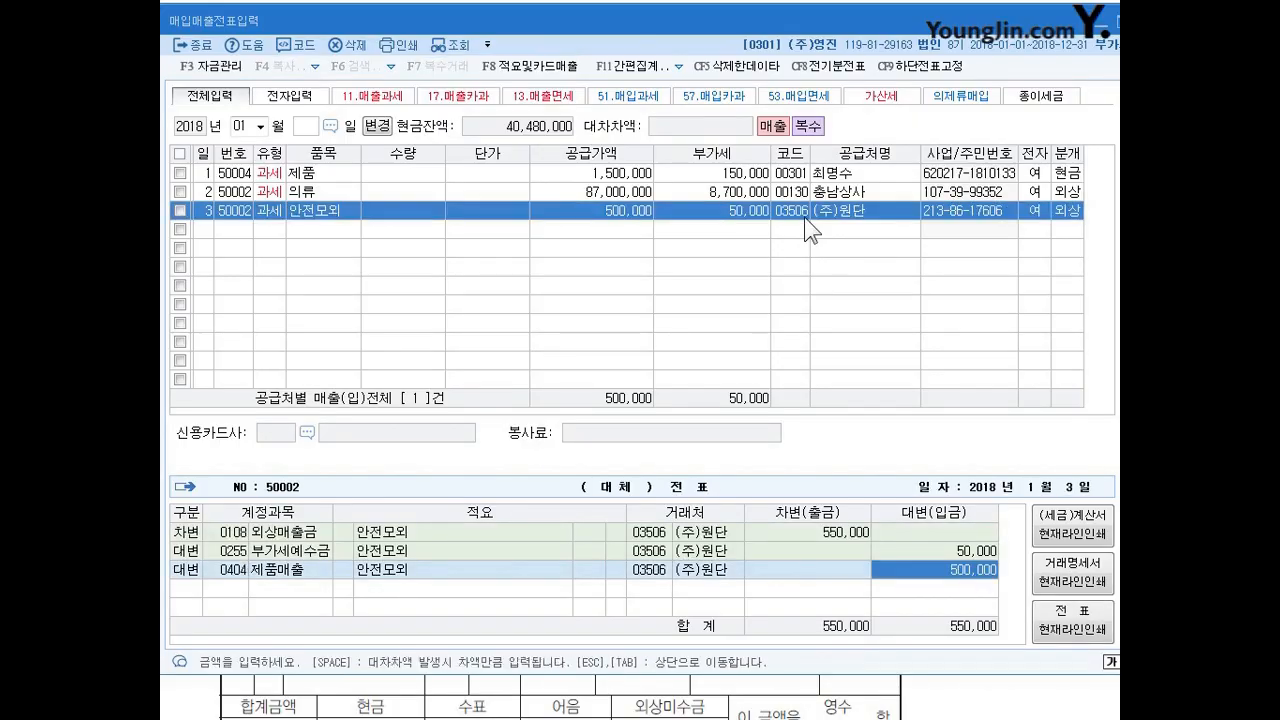
{"action": "left_click_drag", "start_coordinate": [897, 500], "coordinate": [846, 614]}
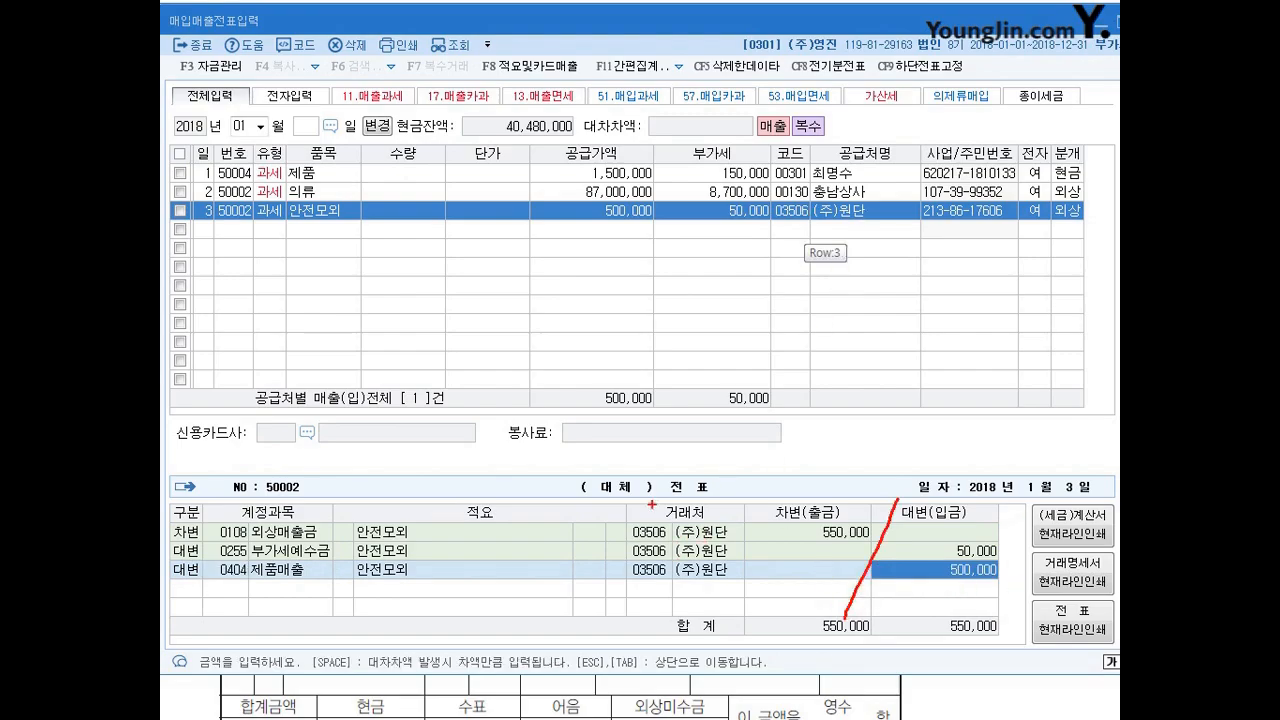
{"action": "key", "text": "Escape"}
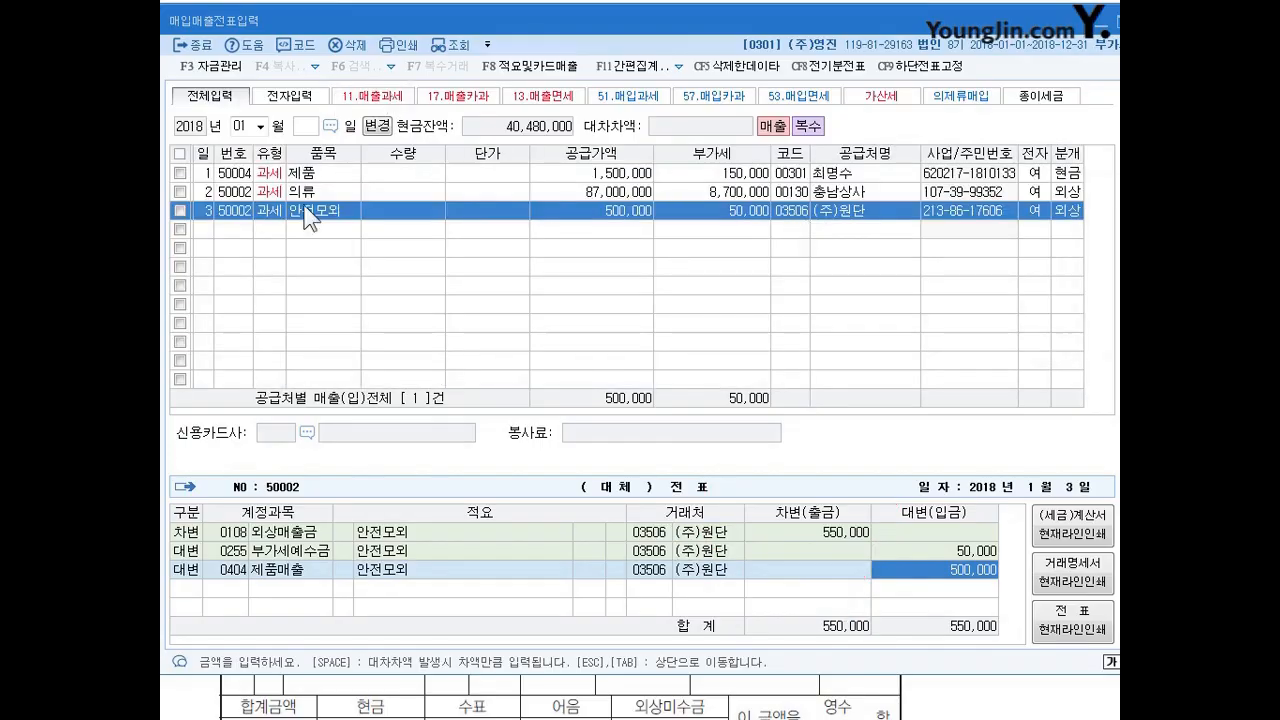
Start a new voucher entry for January 4.
{"action": "left_click", "coordinate": [227, 235]}
{"action": "type", "text": "4"}
{"action": "key", "text": "Return"}
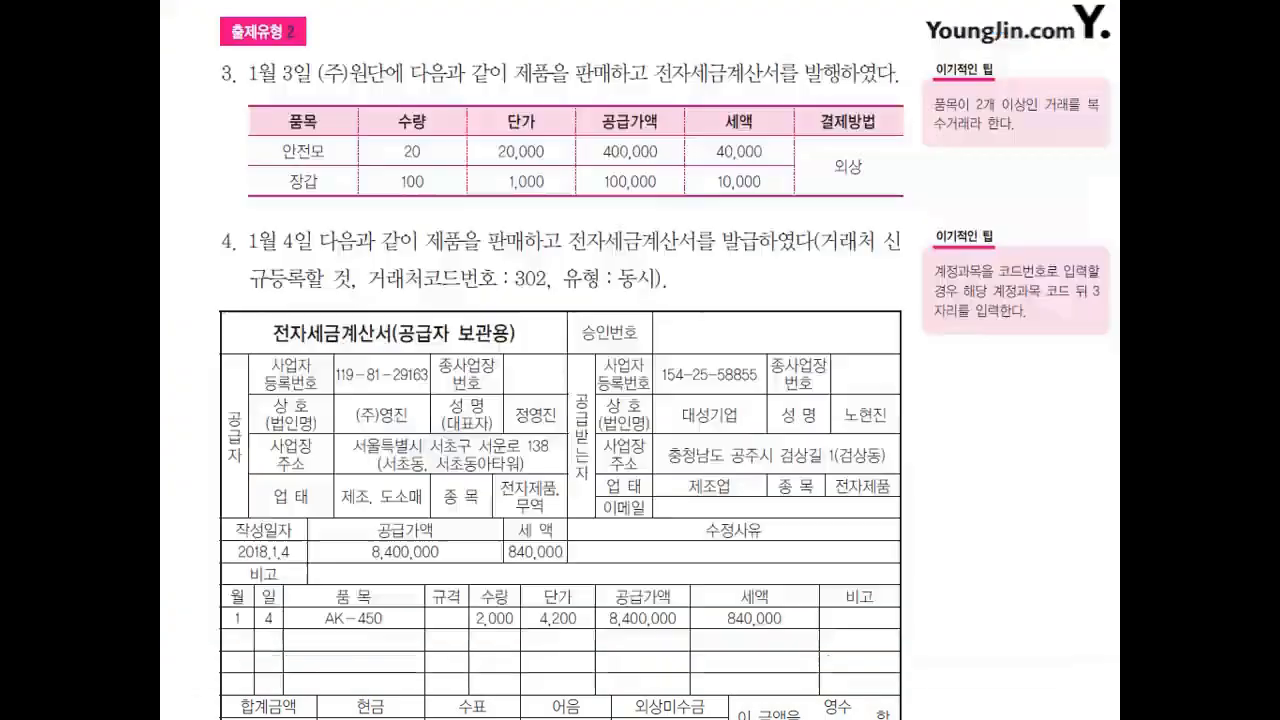
Examine the January 4 sale's description and the buyer details on its electronic tax invoice in the exercise document.
{"action": "scroll", "coordinate": [566, 515], "scroll_direction": "down", "scroll_amount": 2}
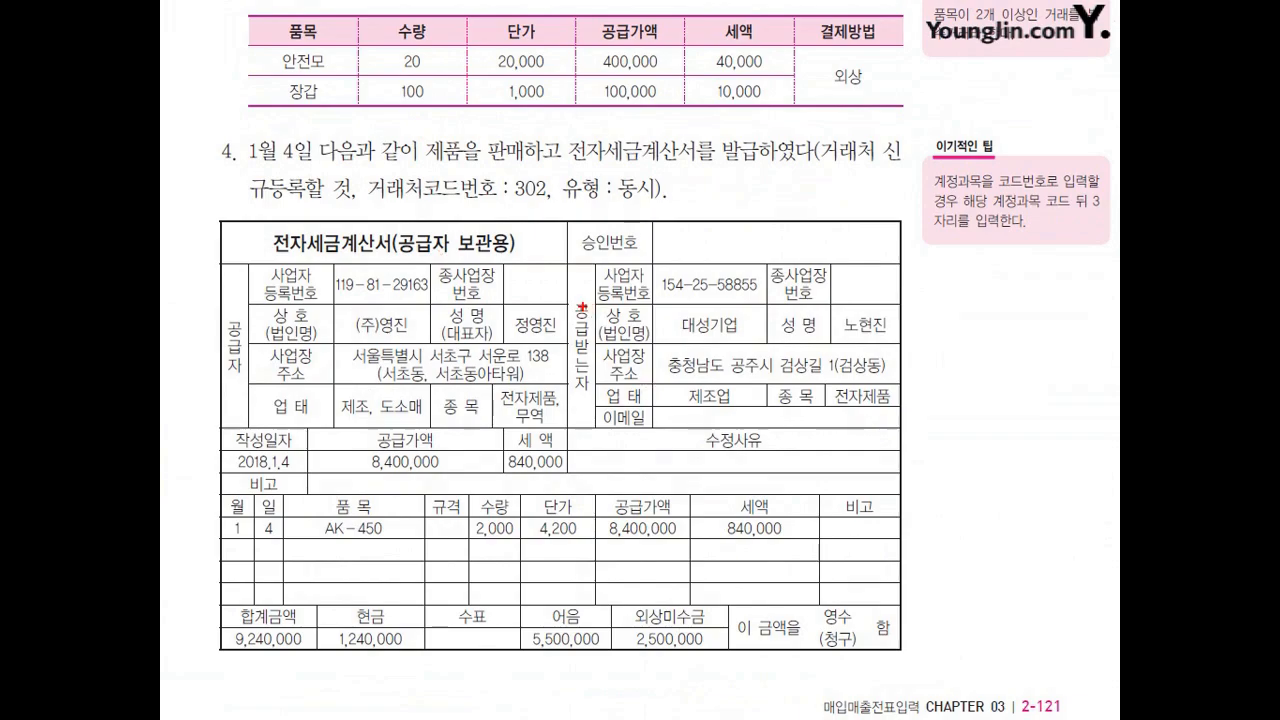
{"action": "mouse_move", "coordinate": [698, 250]}
{"action": "left_mouse_down"}
{"action": "mouse_move", "coordinate": [603, 275]}
{"action": "mouse_move", "coordinate": [590, 357]}
{"action": "mouse_move", "coordinate": [705, 409]}
{"action": "mouse_move", "coordinate": [904, 406]}
{"action": "mouse_move", "coordinate": [752, 254]}
{"action": "mouse_move", "coordinate": [680, 258]}
{"action": "left_mouse_up"}
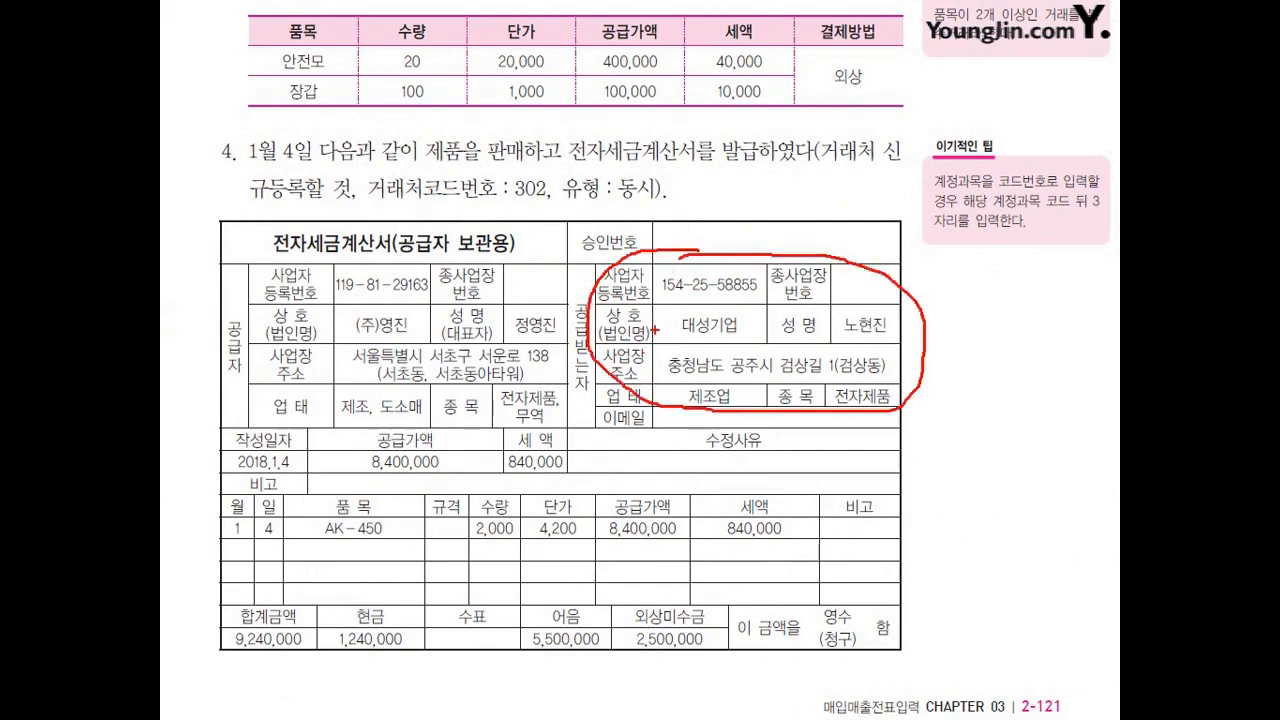
{"action": "mouse_move", "coordinate": [428, 165]}
{"action": "left_mouse_down"}
{"action": "mouse_move", "coordinate": [558, 162]}
{"action": "mouse_move", "coordinate": [538, 171]}
{"action": "left_mouse_up"}
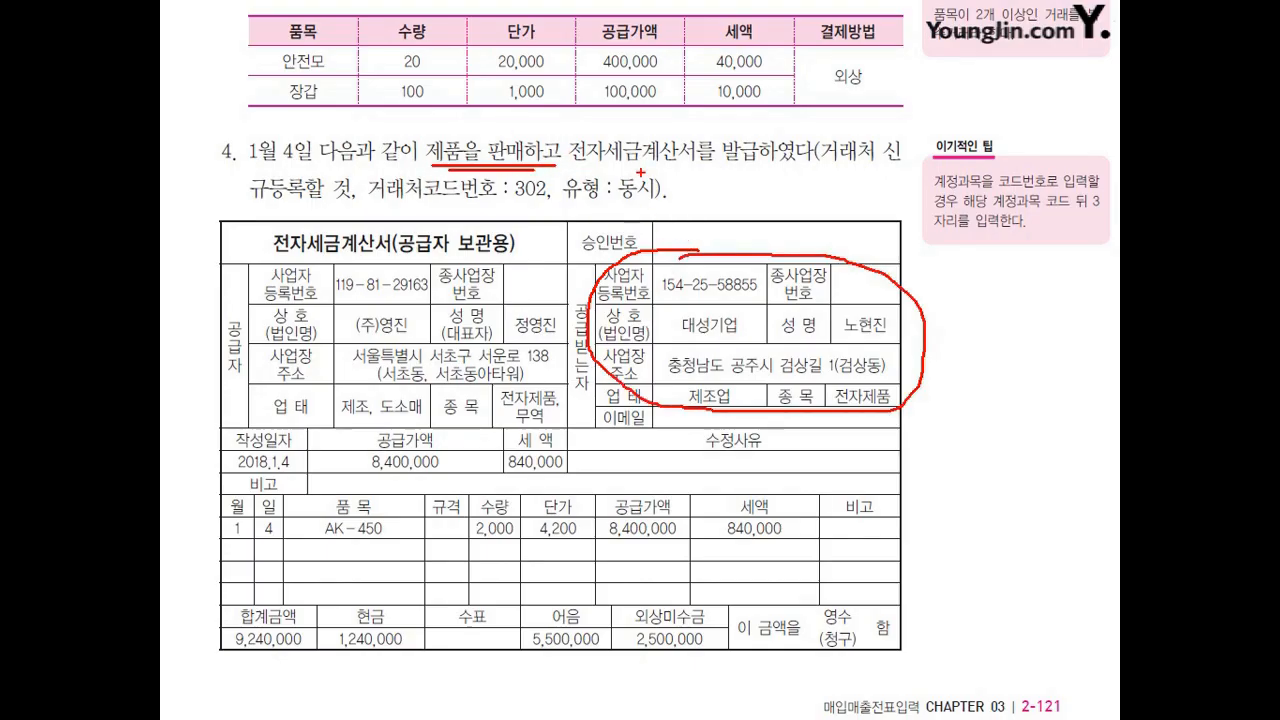
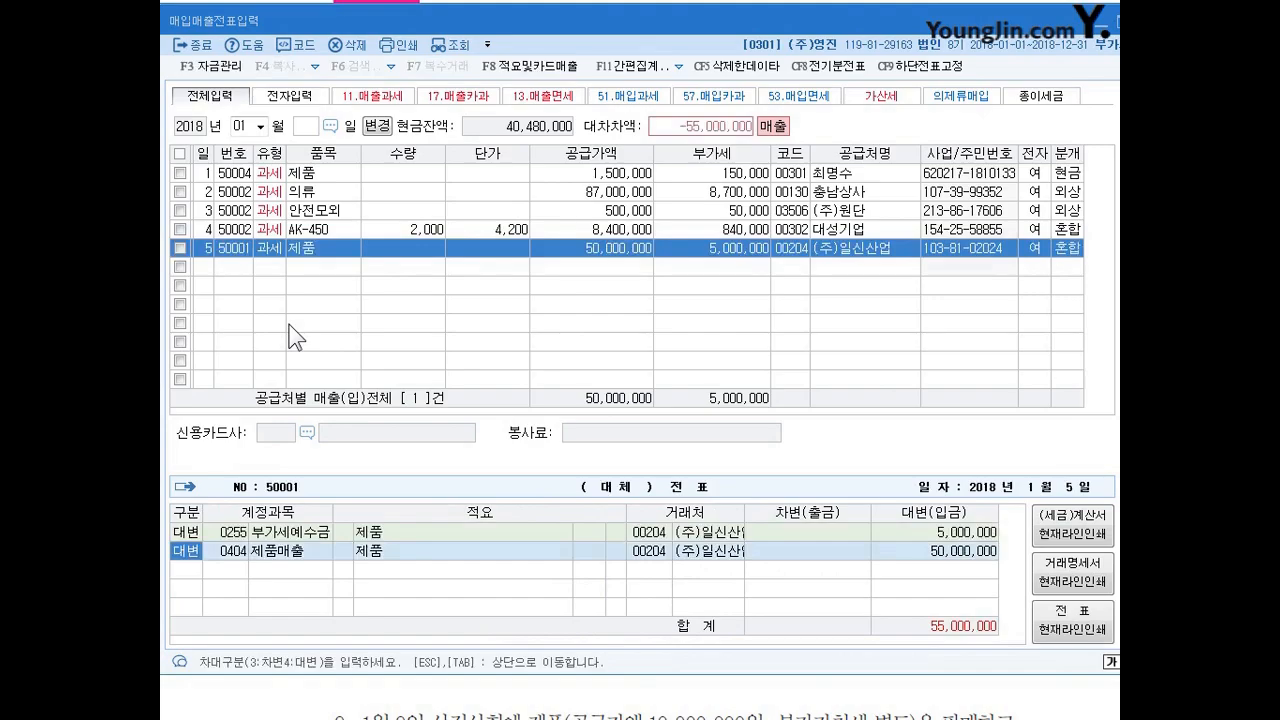
Add a debit line to the January 5 sale's journal for account 101 (현금) with an amount of 20,000,000.
{"action": "left_click", "coordinate": [1068, 249]}
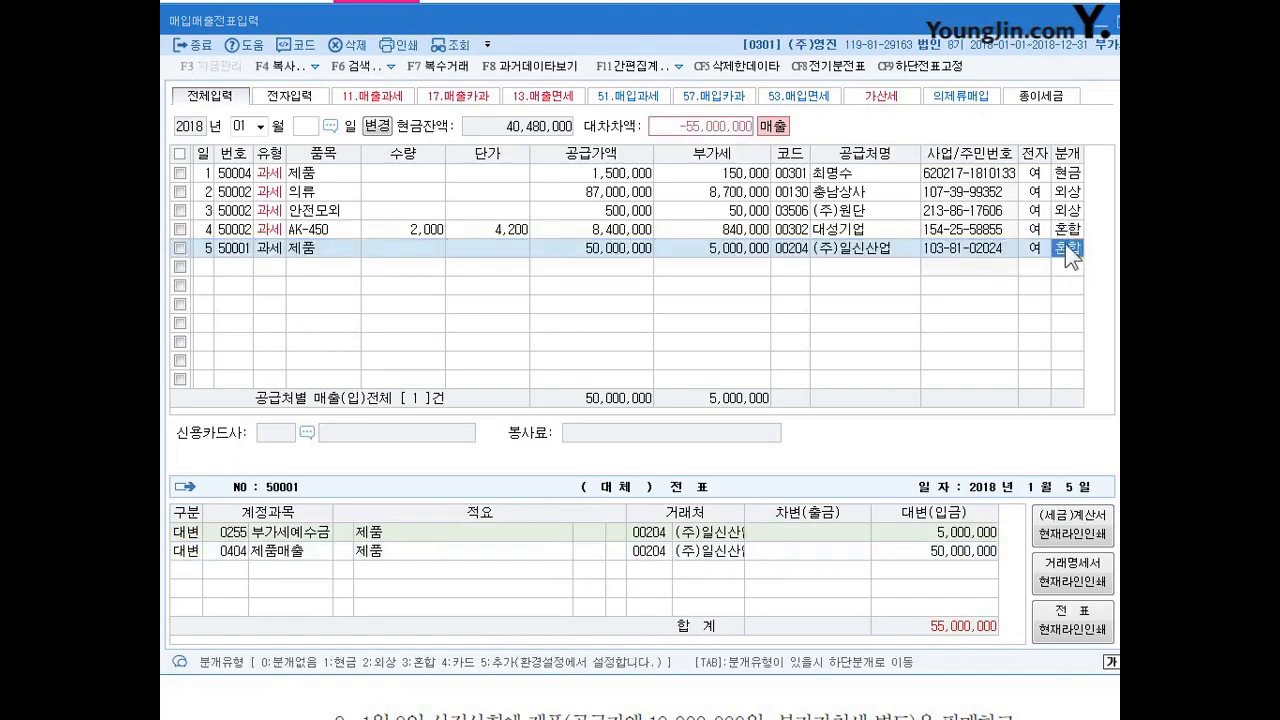
{"action": "left_click", "coordinate": [191, 566]}
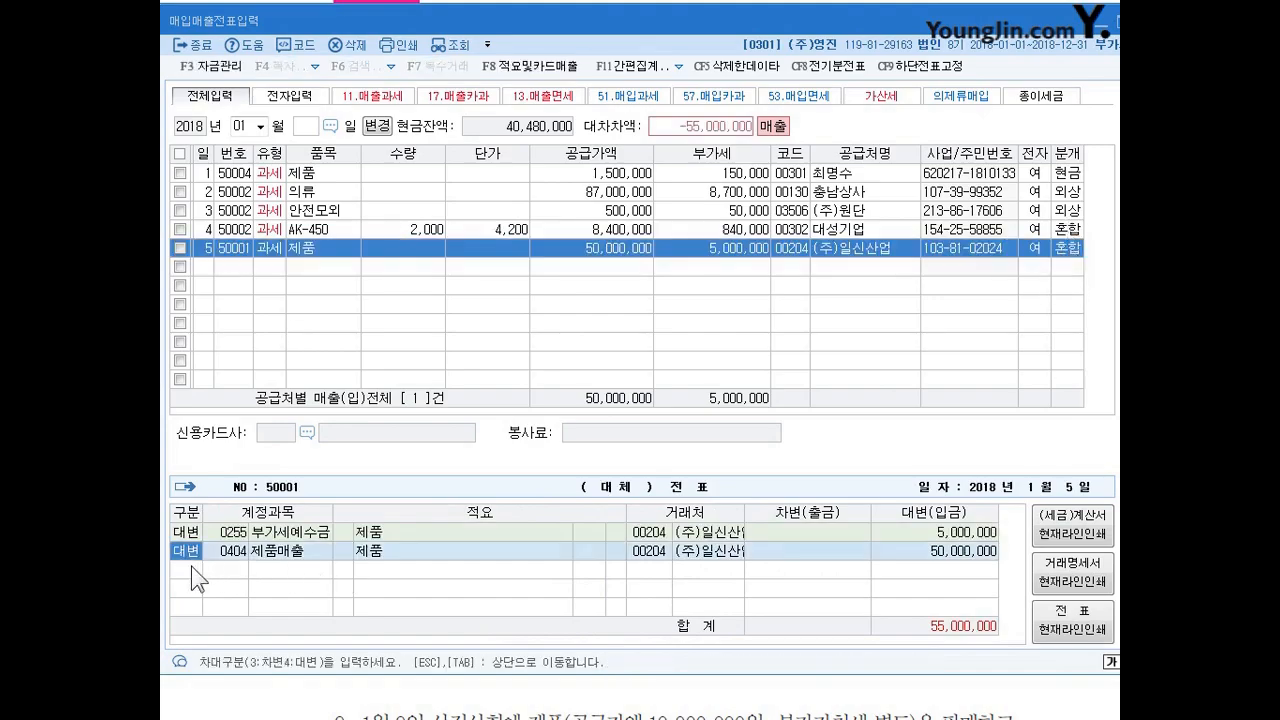
{"action": "left_click", "coordinate": [850, 544]}
{"action": "key", "text": "Return"}
{"action": "type", "text": "3"}
{"action": "key", "text": "Return"}
{"action": "type", "text": "101"}
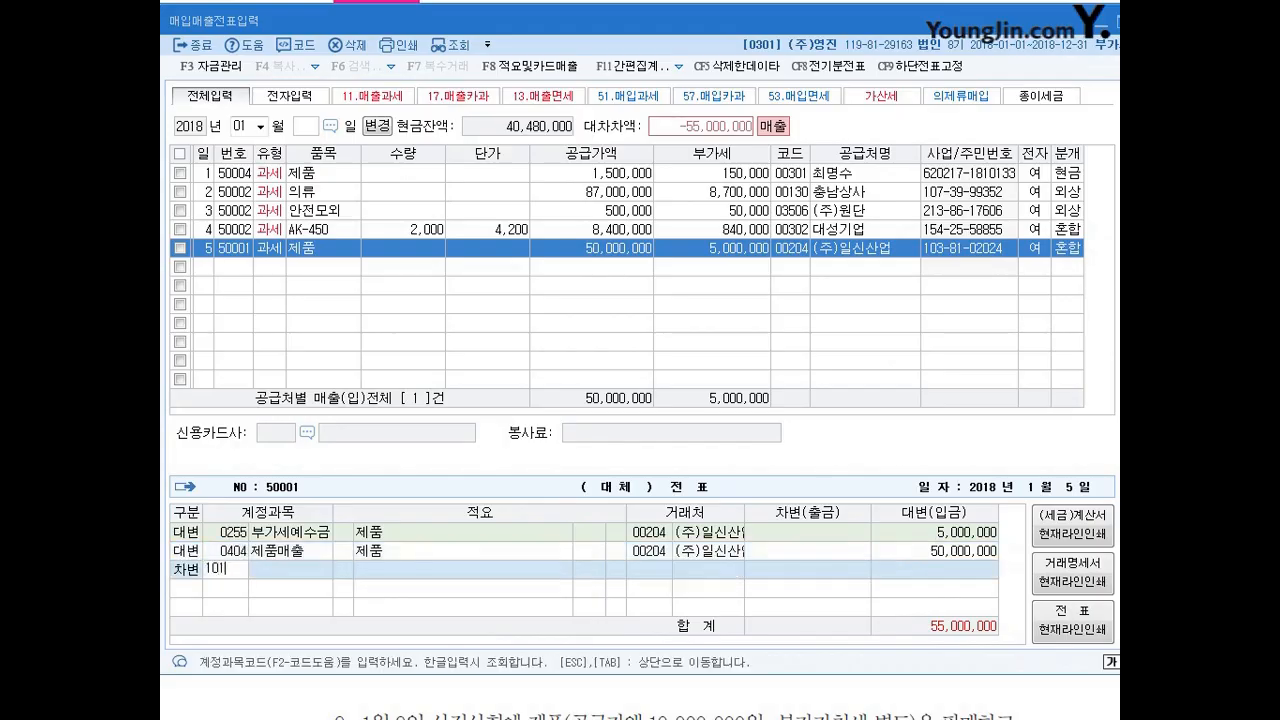
{"action": "key", "text": "Return"}
{"action": "key", "text": "Return"}
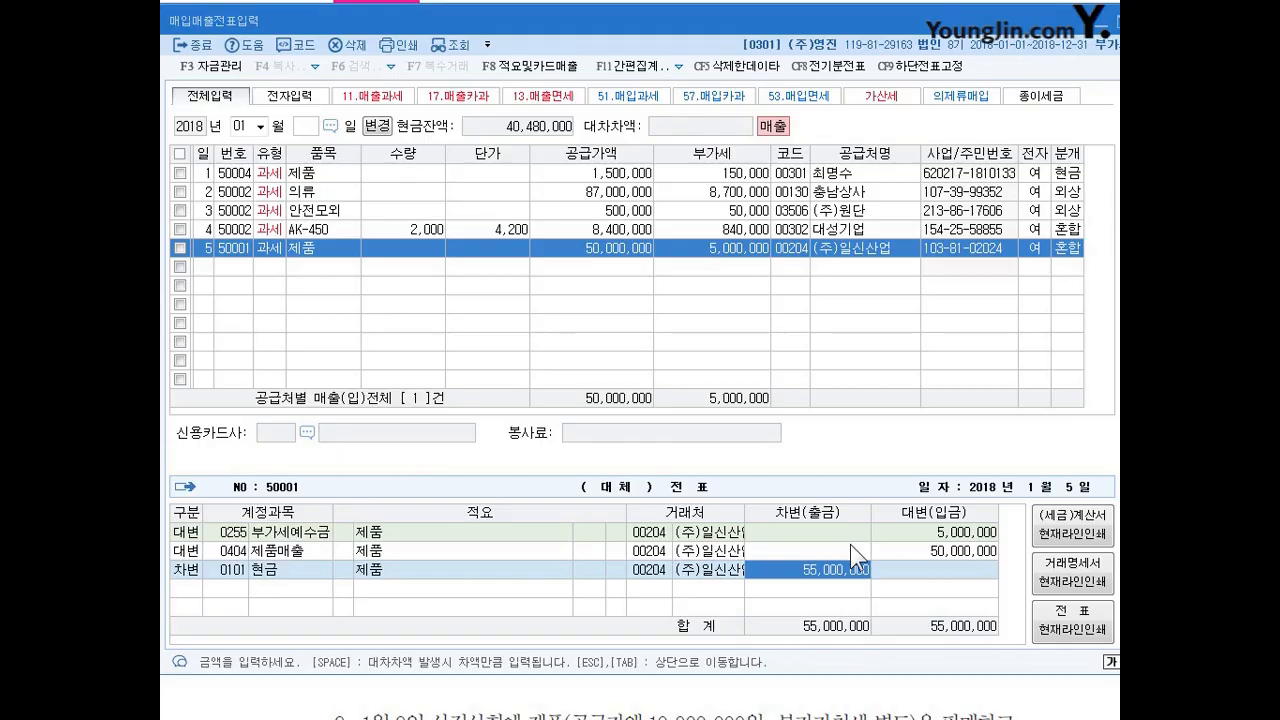
{"action": "type", "text": "20000000"}
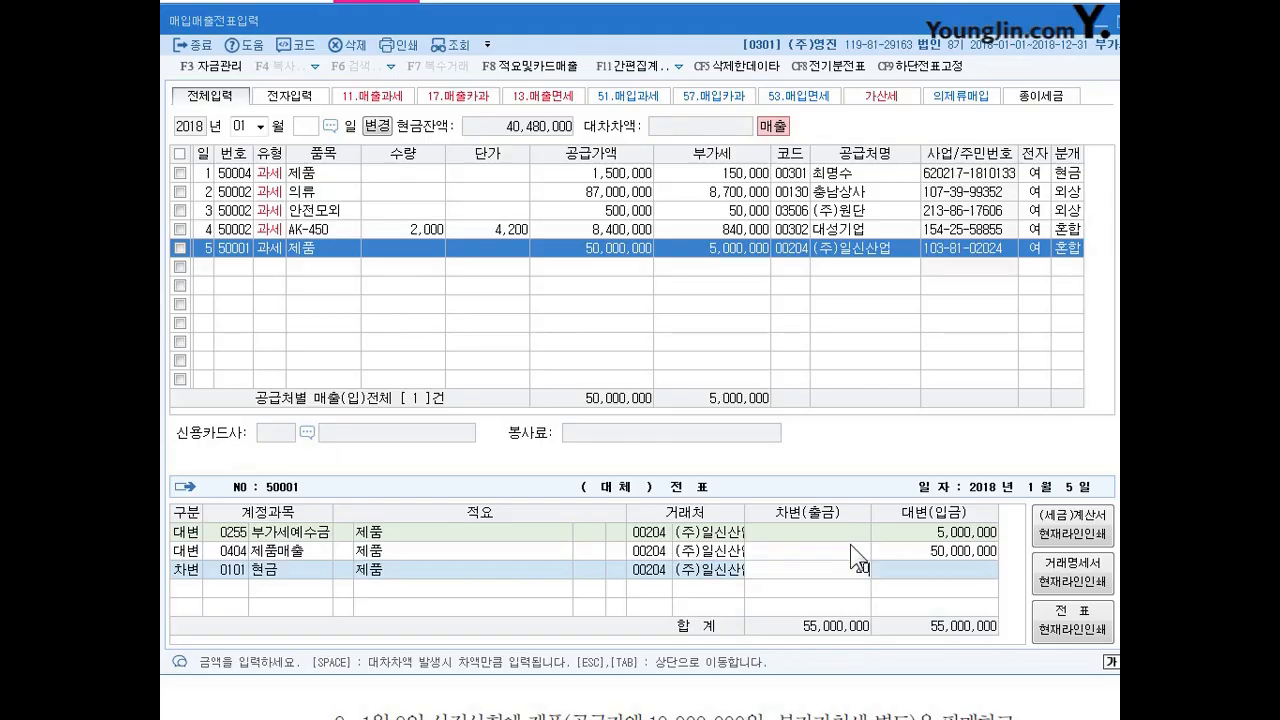
{"action": "key", "text": "Return"}
Add a second debit line to the January 5 sale for account 108 (외상매출금), taking the remaining 35,000,000.
{"action": "type", "text": "3"}
{"action": "key", "text": "Return"}
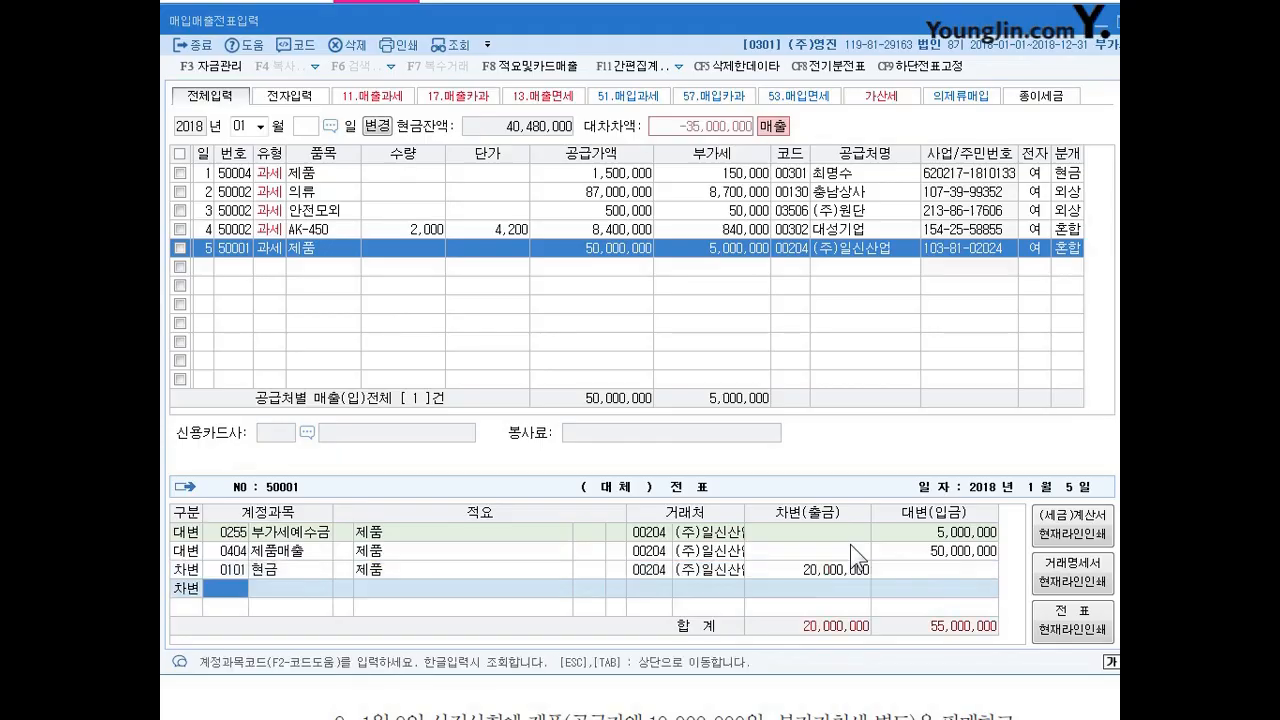
{"action": "type", "text": "108"}
{"action": "key", "text": "Return"}
{"action": "key", "text": "Return"}
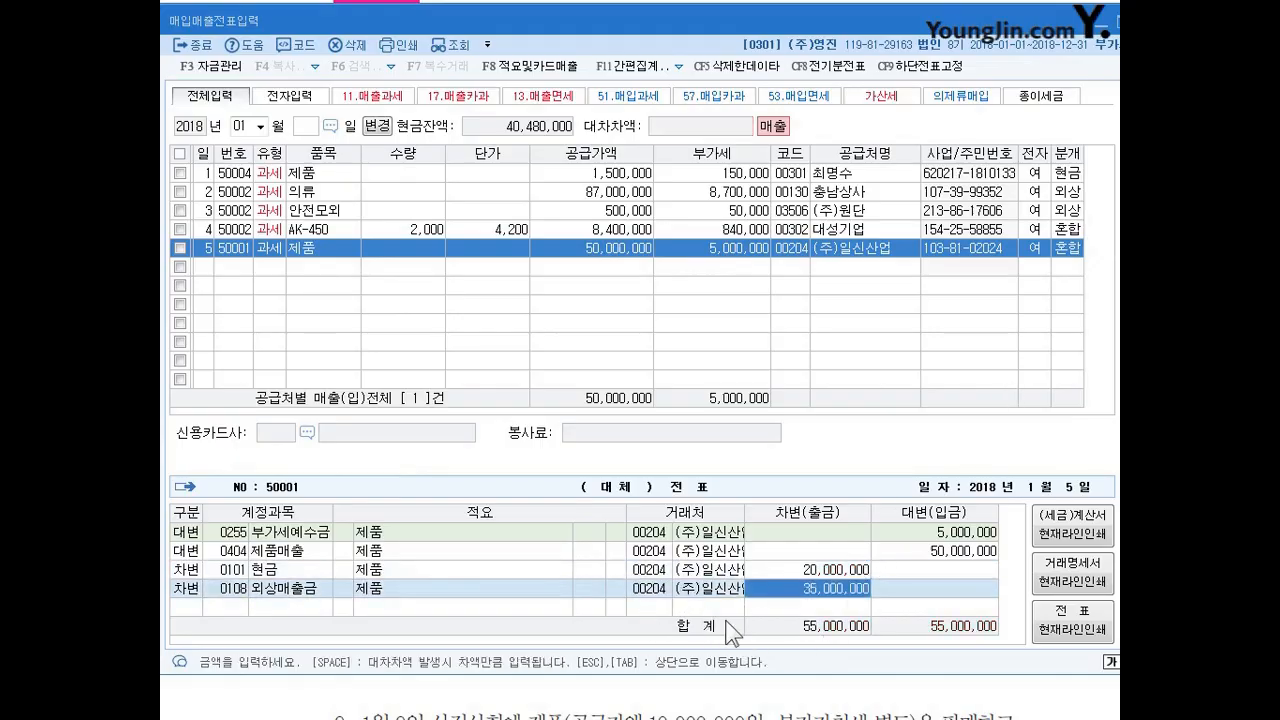
{"action": "key", "text": "Escape"}
Start a new voucher entry for January 6 with VAT type 11 (과세).
{"action": "key", "text": "Return"}
{"action": "type", "text": "6"}
{"action": "key", "text": "Return"}
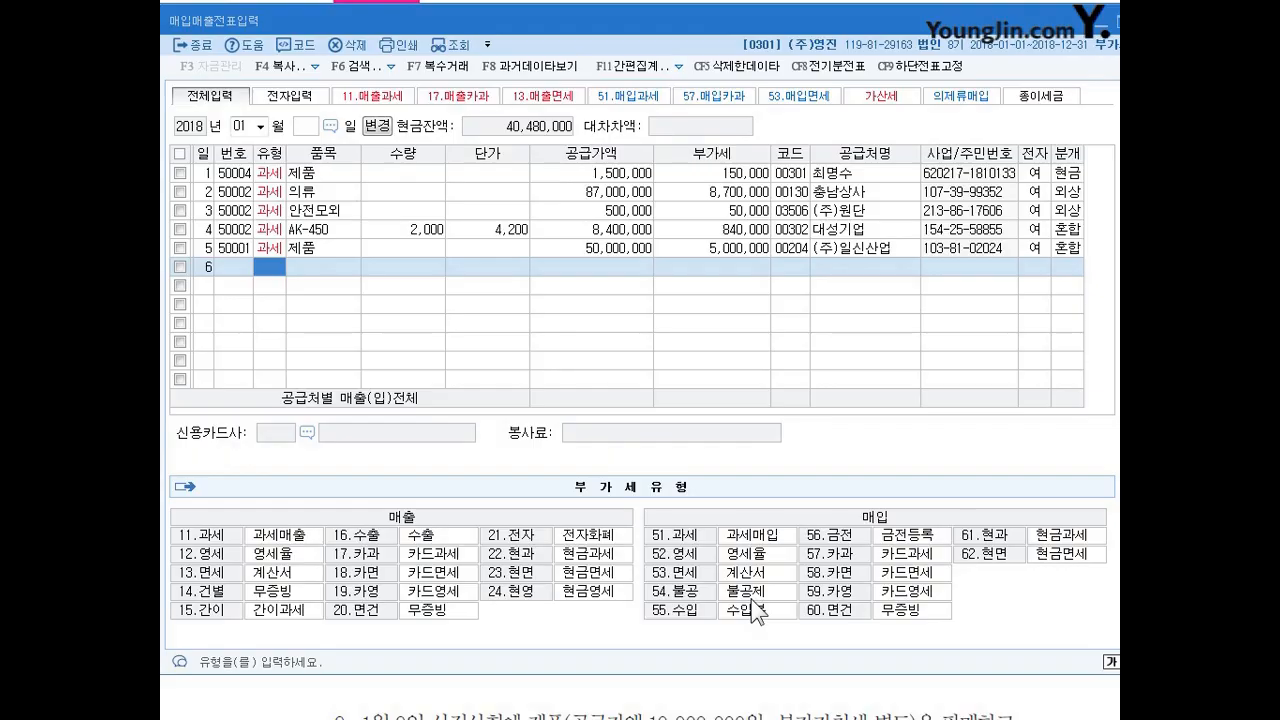
{"action": "type", "text": "11"}
{"action": "key", "text": "Return"}
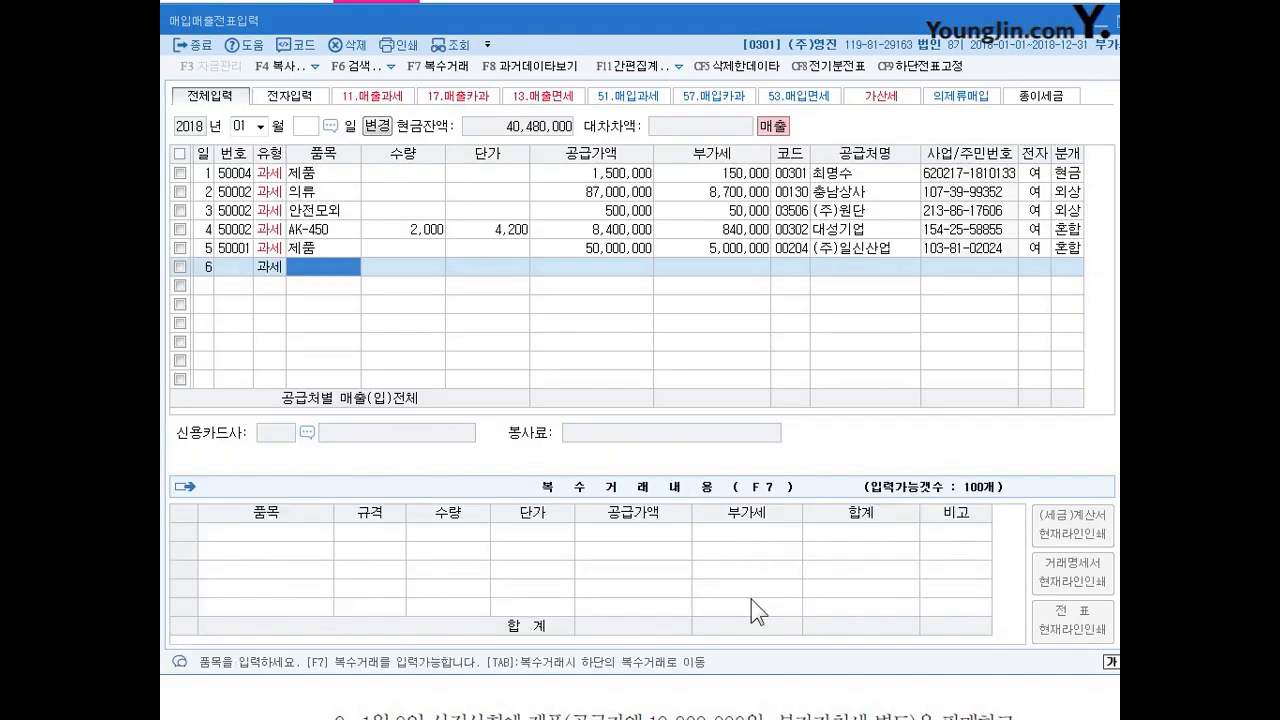
Enter 제품 for January 6 with quantity 200 and unit price 30,000, carrying over (주)일신산업 from the entry above as trading partner.
{"action": "type", "text": "제품"}
{"action": "key", "text": "Return"}
{"action": "type", "text": "200"}
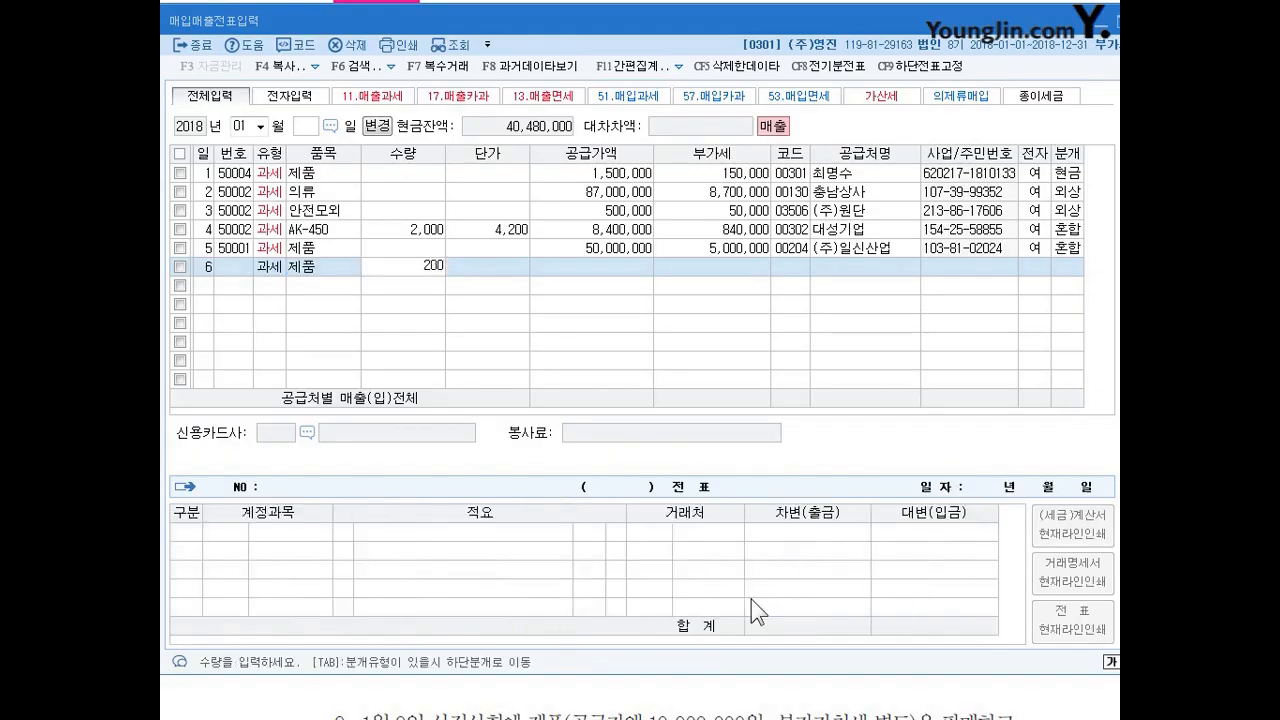
{"action": "key", "text": "Return"}
{"action": "type", "text": "30"}
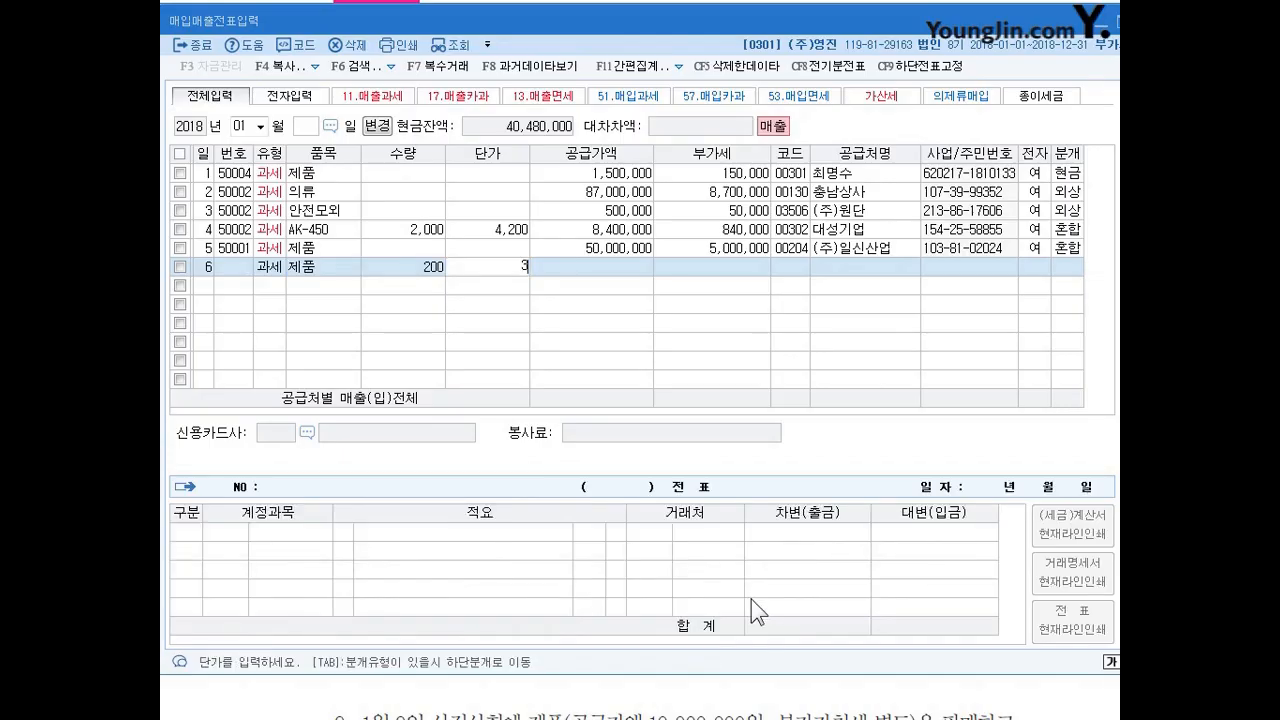
{"action": "key", "text": "Return"}
{"action": "key", "text": "Hangul"}
{"action": "key", "text": "Left"}
{"action": "type", "text": "30000"}
{"action": "key", "text": "Return"}
{"action": "key", "text": "Return"}
{"action": "key", "text": "Return"}
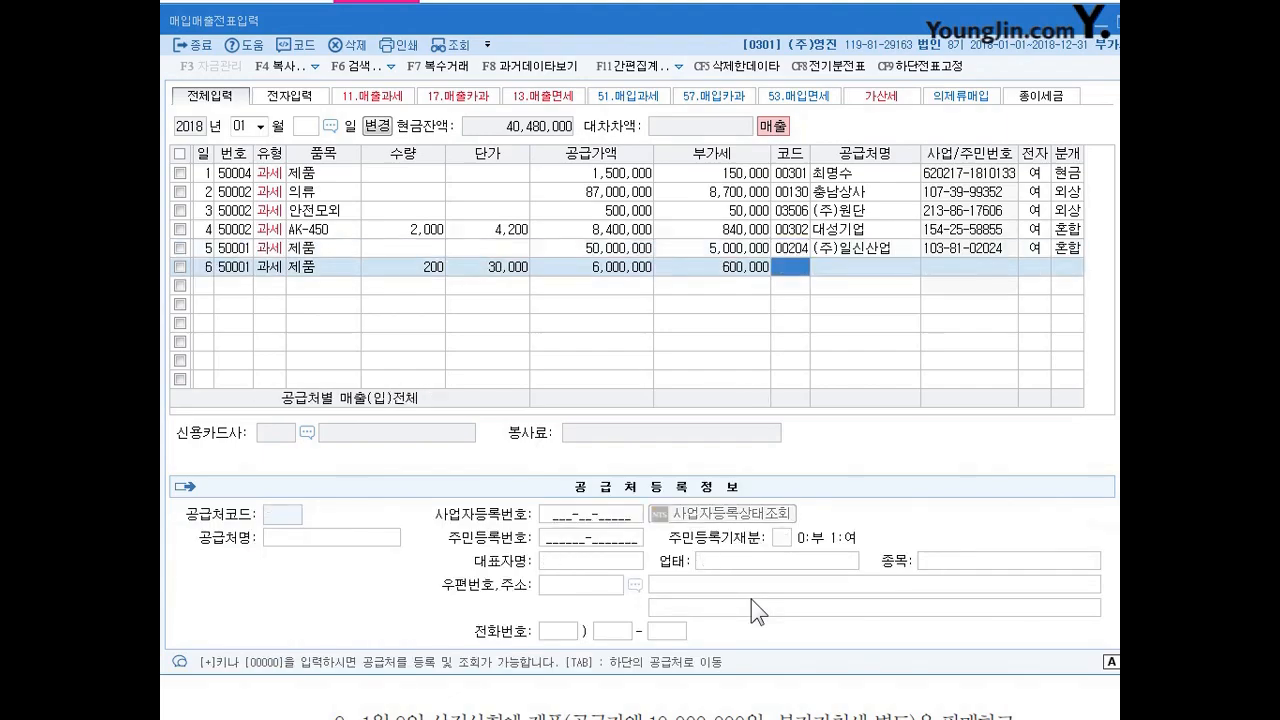
{"action": "key", "text": "Return"}
{"action": "key", "text": "Left"}
{"action": "key", "text": "Up"}
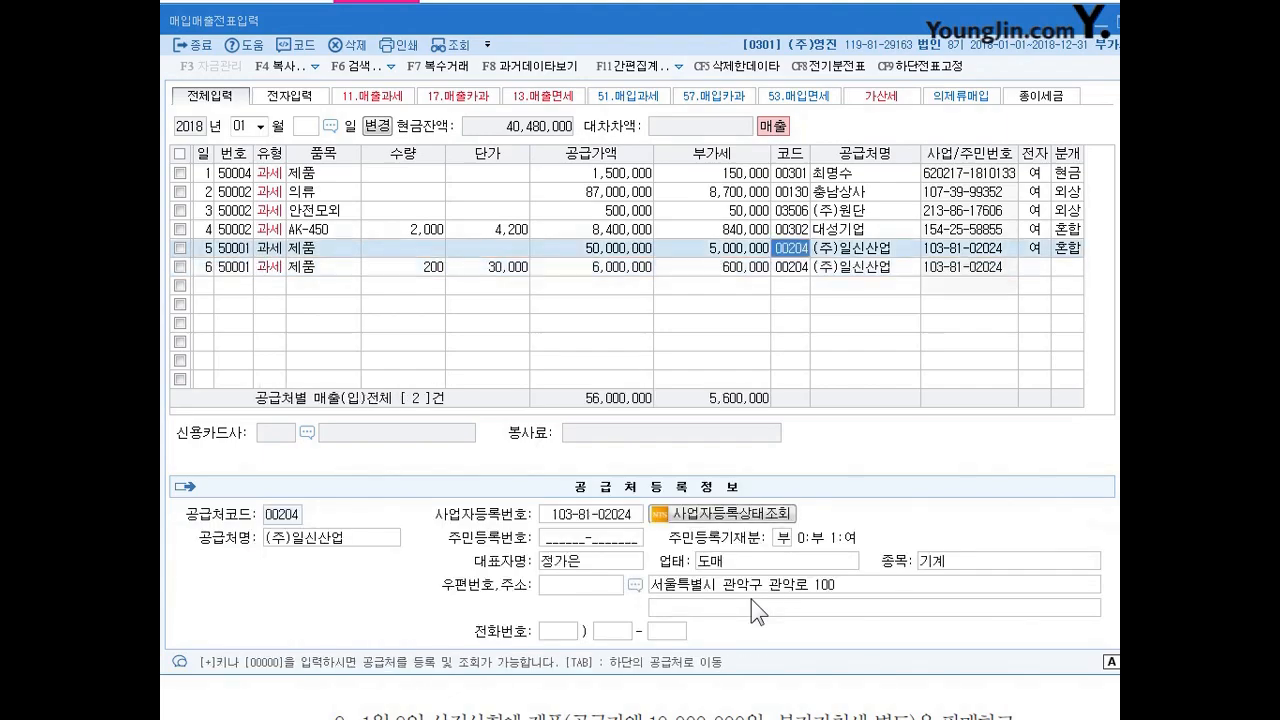
{"action": "key", "text": "Down"}
{"action": "key", "text": "Up"}
{"action": "key", "text": "Down"}
{"action": "key", "text": "Up"}
{"action": "key", "text": "Down"}
{"action": "key", "text": "Up"}
{"action": "key", "text": "Down"}
{"action": "key", "text": "Up"}
{"action": "key", "text": "Down"}
{"action": "key", "text": "Right"}
{"action": "key", "text": "Left"}
{"action": "key", "text": "Up"}
{"action": "key", "text": "Down"}
Mark the January 6 sale as electronically invoiced and set its journal type to 3 (혼합).
{"action": "key", "text": "Right"}
{"action": "key", "text": "Return"}
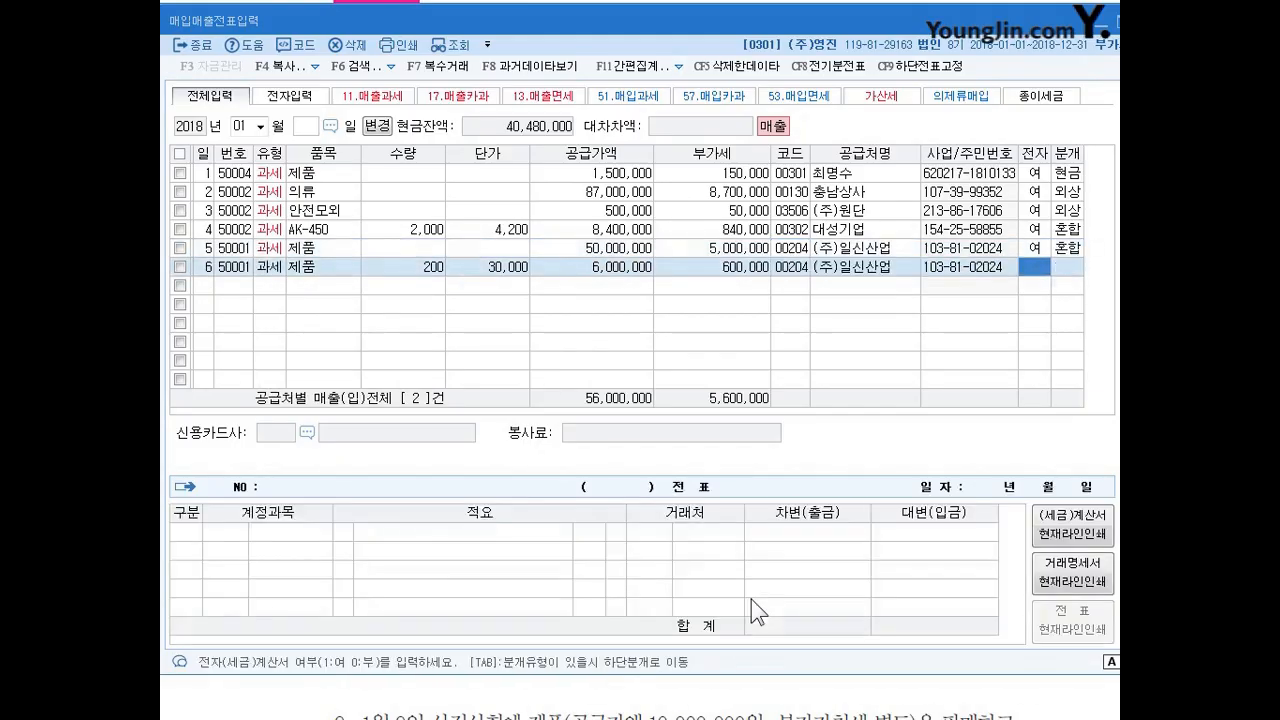
{"action": "key", "text": "Return"}
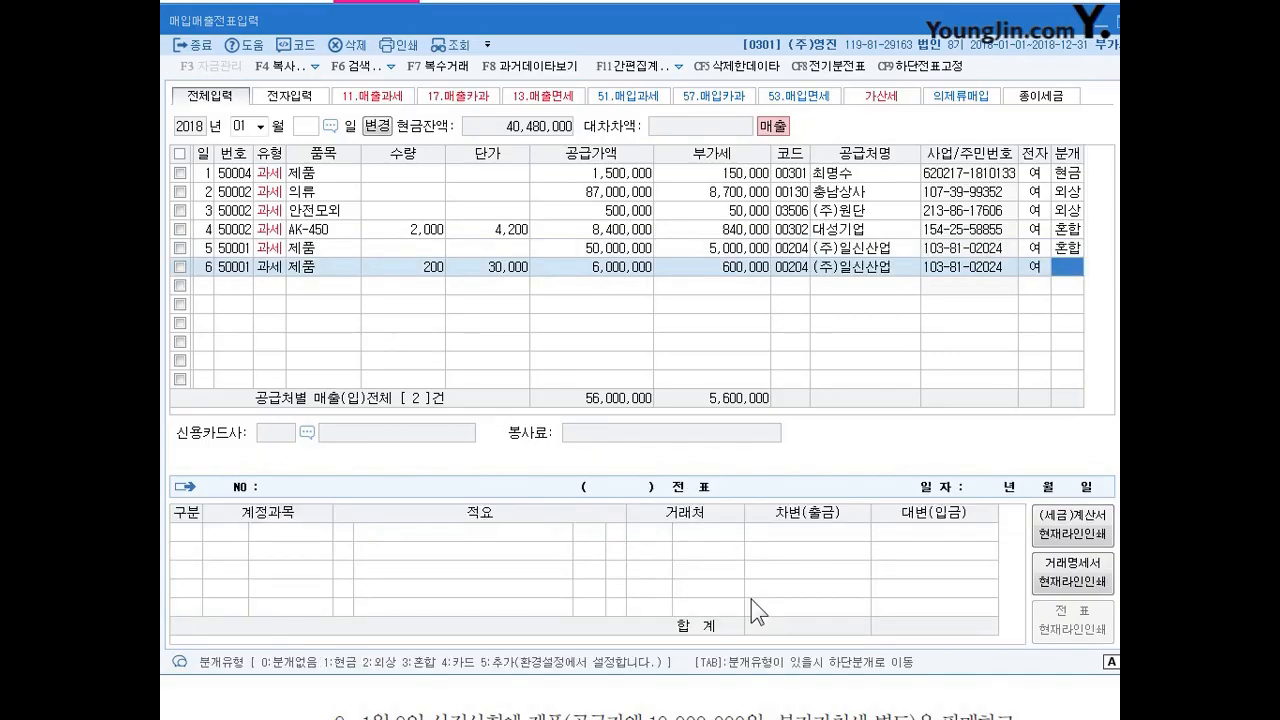
{"action": "type", "text": "3"}
{"action": "key", "text": "Return"}
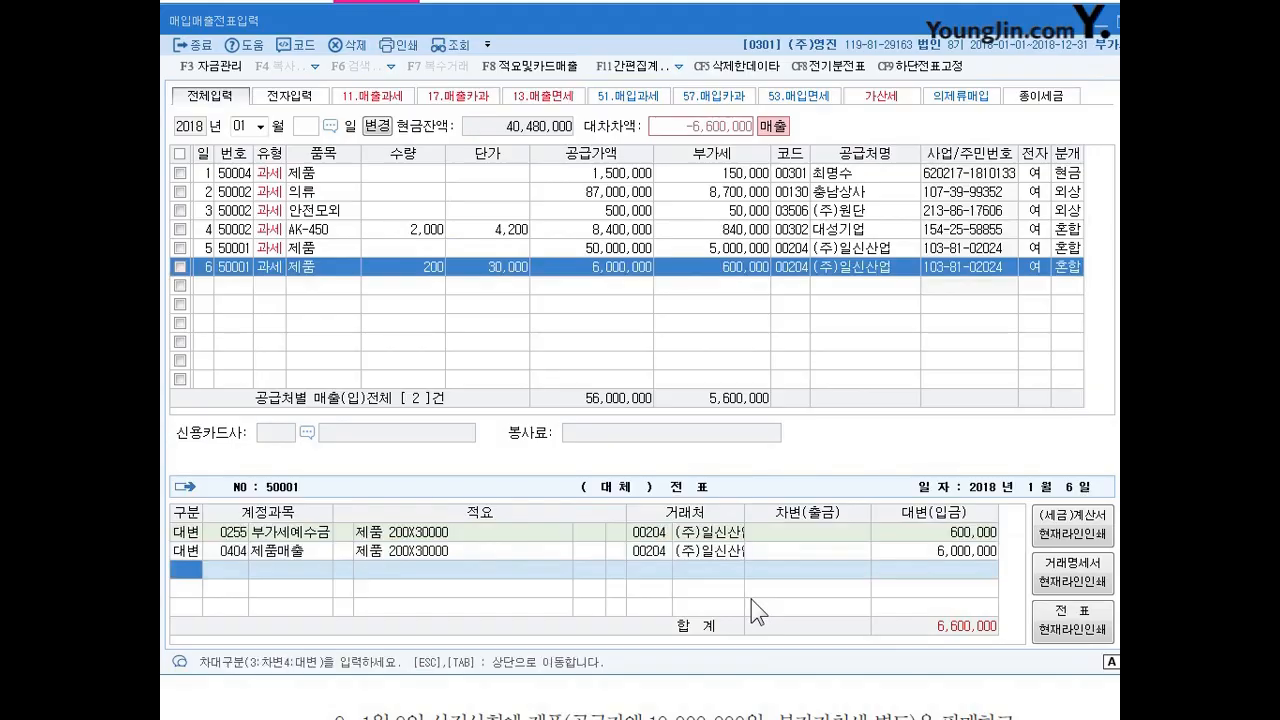
Add a debit line to the January 6 sale for account 110 (받을어음) with the full 6,600,000.
{"action": "type", "text": "3110"}
{"action": "key", "text": "Return"}
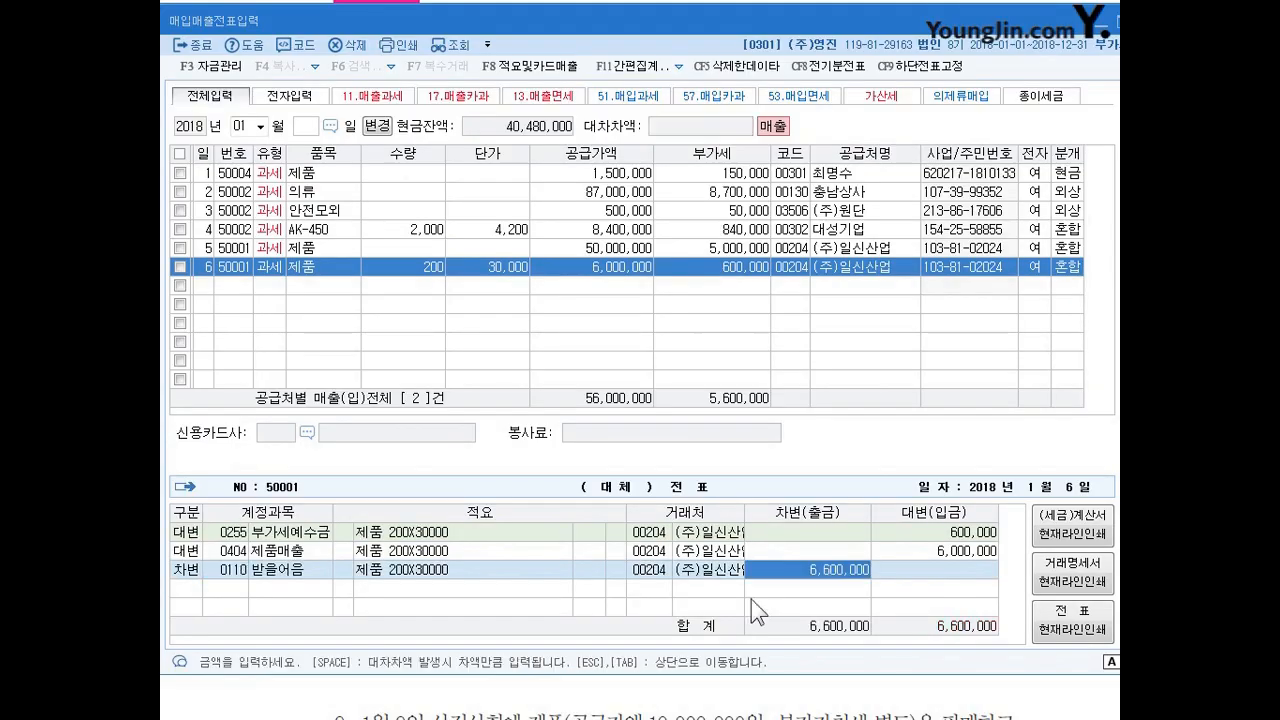
{"action": "key", "text": "Return"}
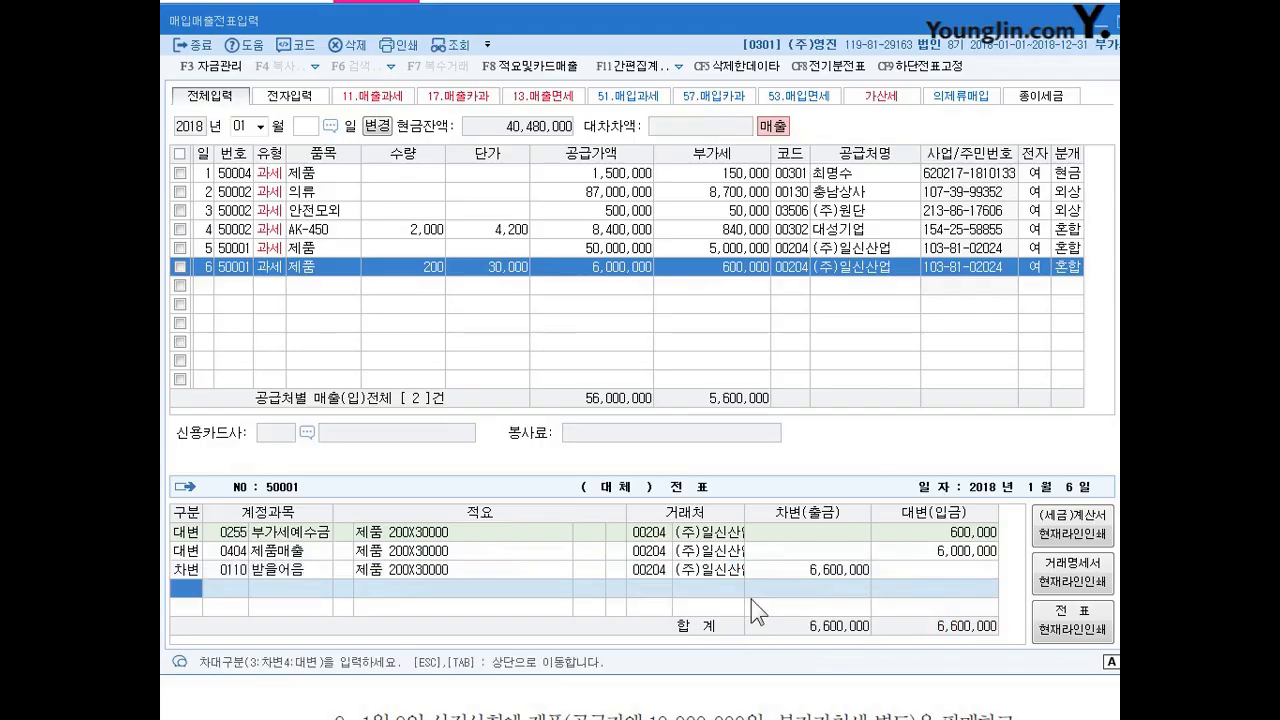
{"action": "key", "text": "Up"}
{"action": "key", "text": "Return"}
{"action": "key", "text": "Return"}
{"action": "key", "text": "Return"}
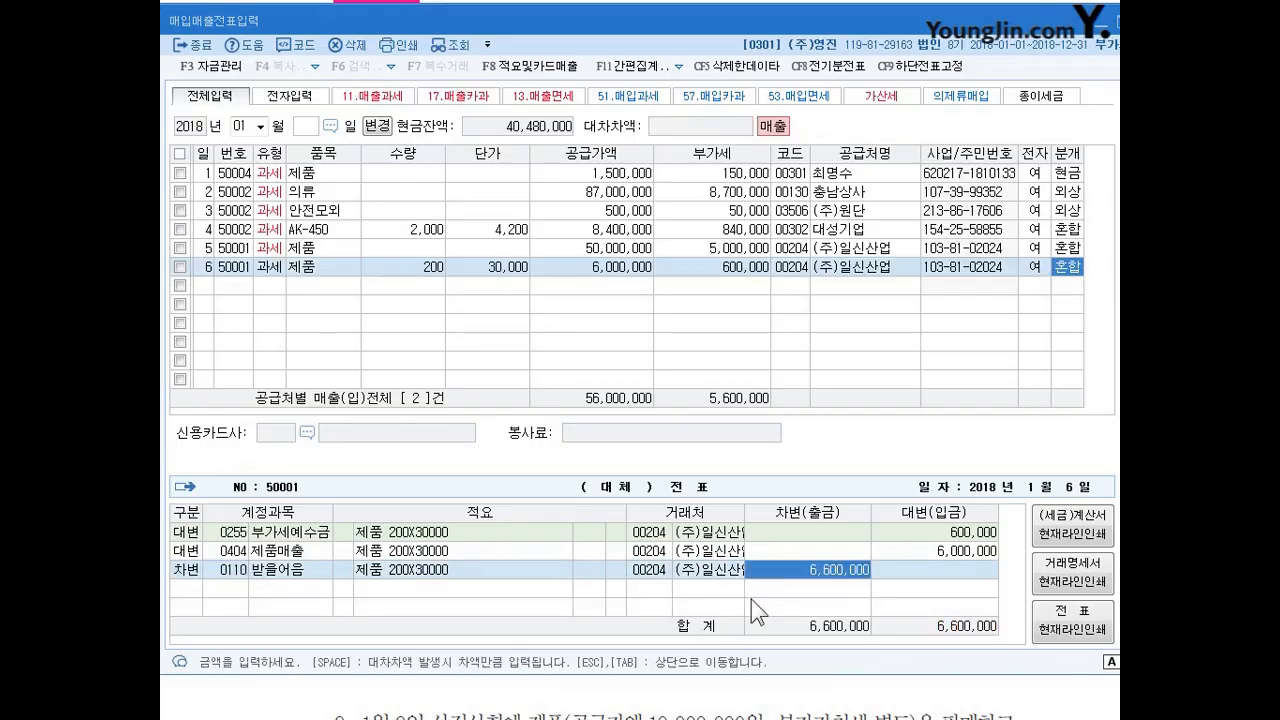
Start a January 7 taxable sale (type 11) of 제품 with a supply value of 20,000,000 and no quantity or unit price.
{"action": "type", "text": "7"}
{"action": "key", "text": "Return"}
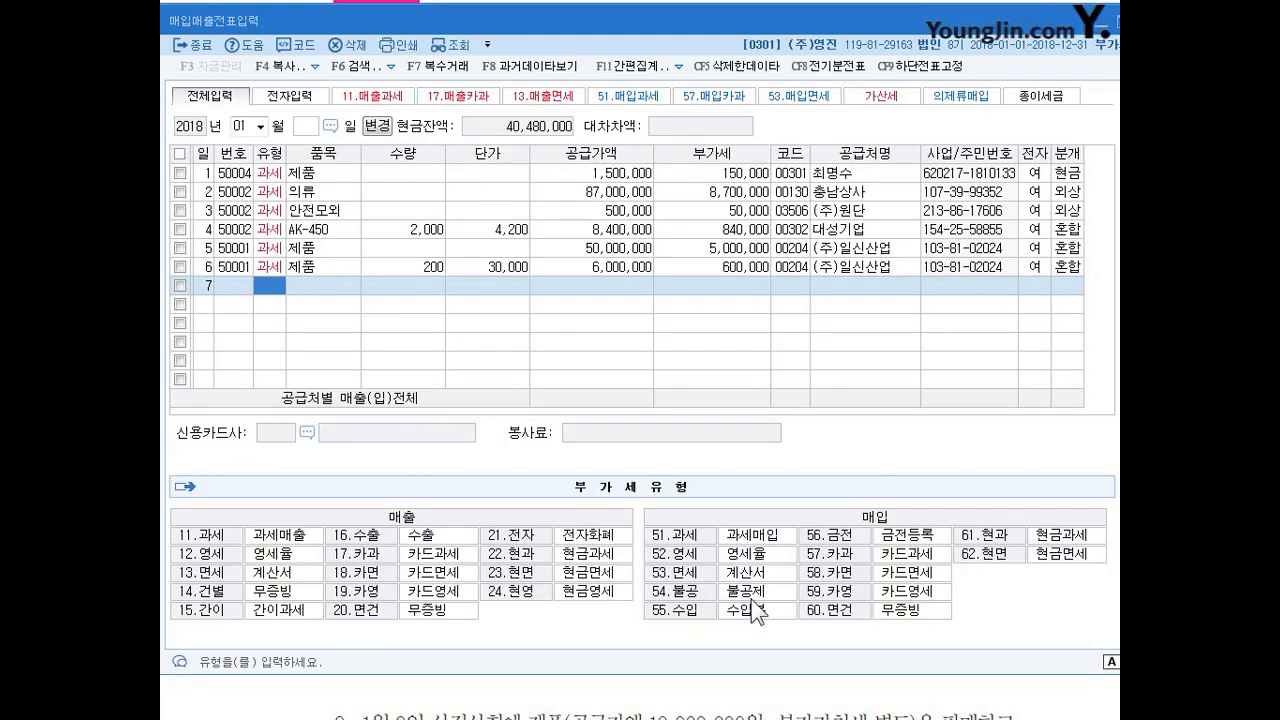
{"action": "type", "text": "11"}
{"action": "key", "text": "Return"}
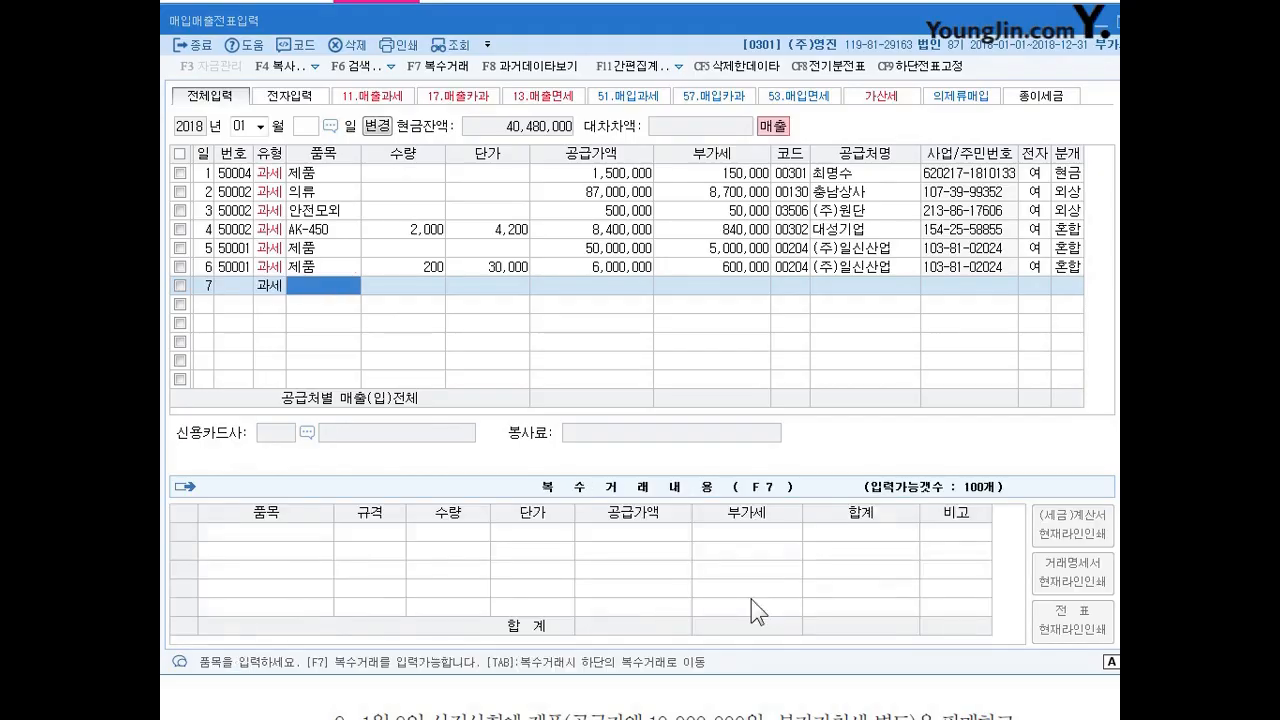
{"action": "type", "text": "제품"}
{"action": "key", "text": "Return"}
{"action": "key", "text": "Return"}
{"action": "key", "text": "Return"}
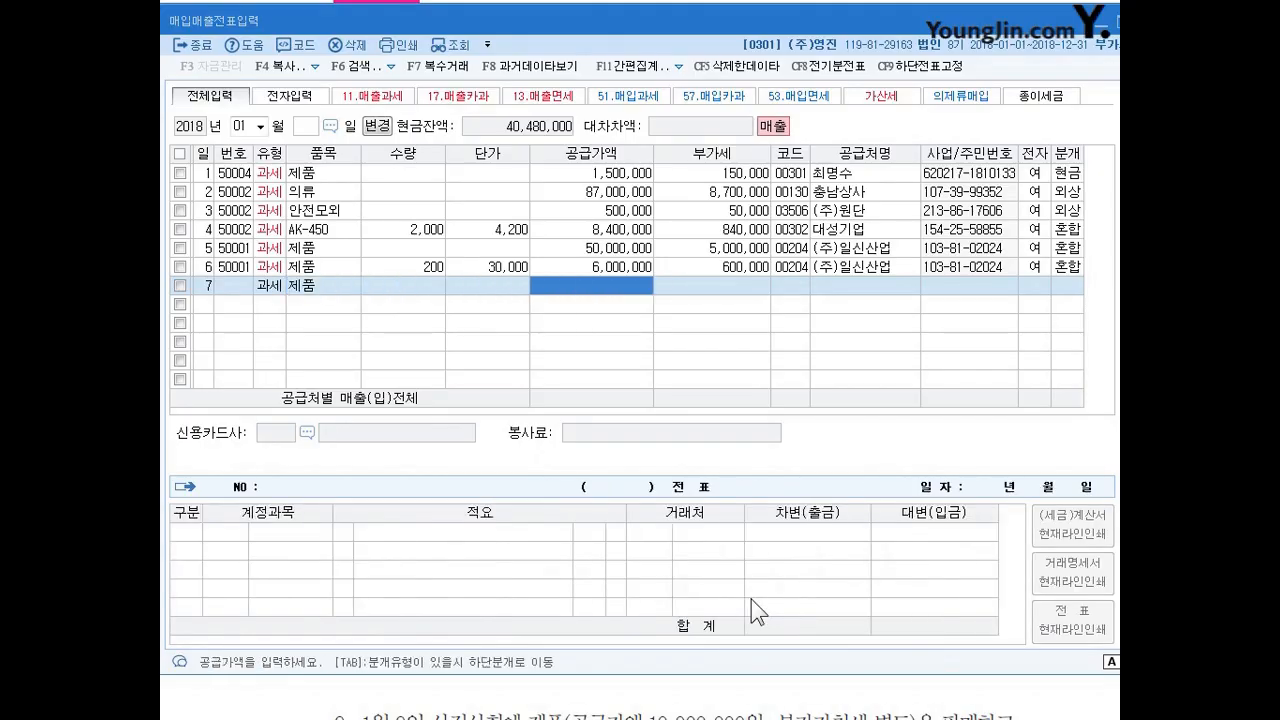
{"action": "type", "text": "20"}
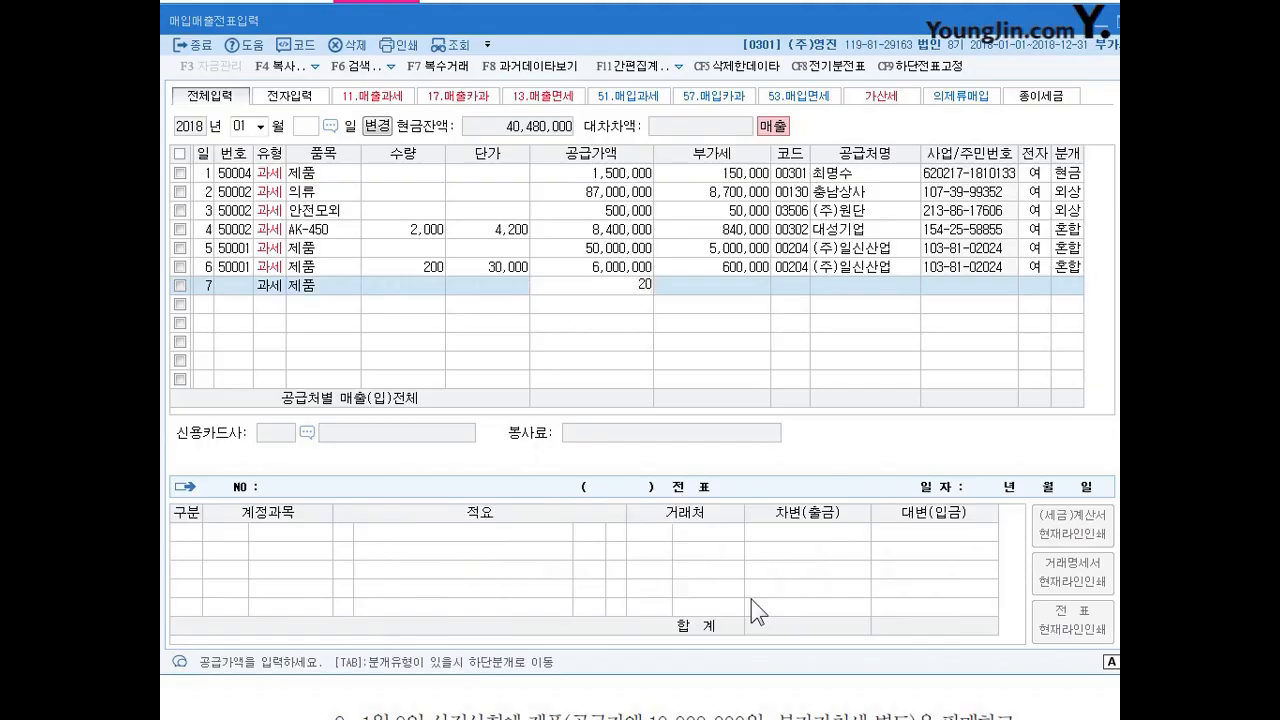
{"action": "type", "text": ",000,000"}
{"action": "key", "text": "Return"}
{"action": "key", "text": "Return"}
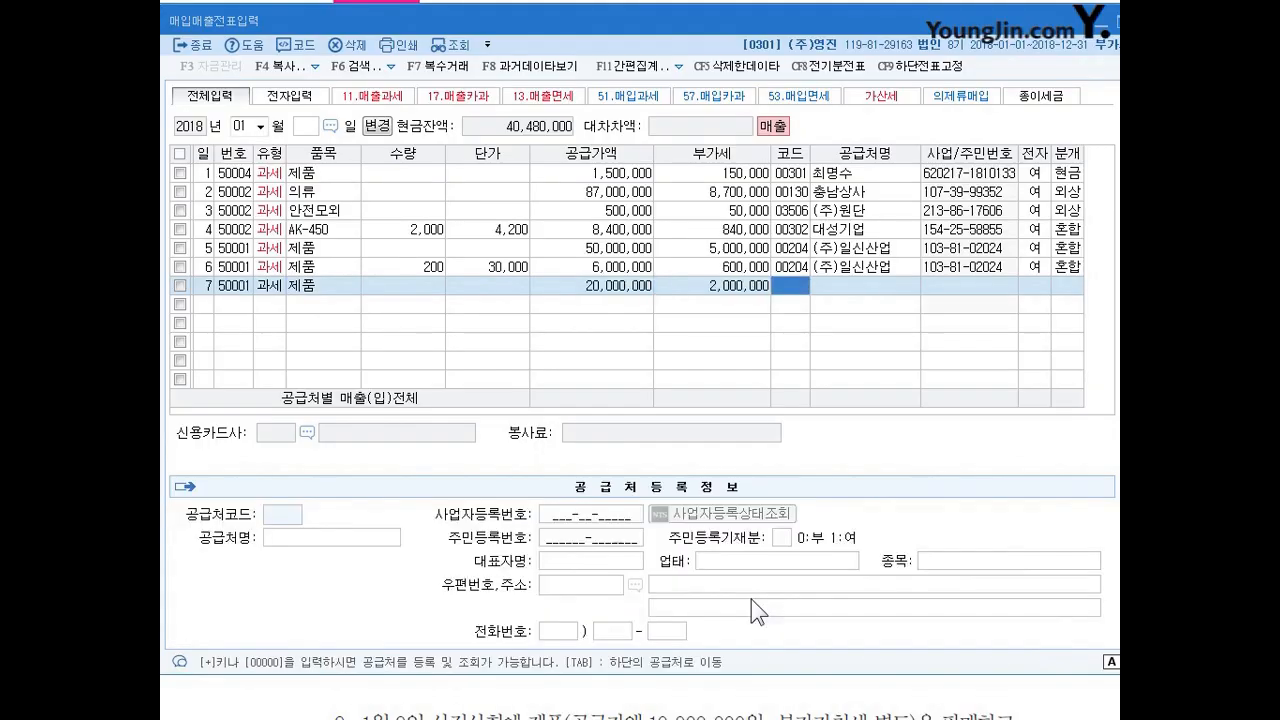
Look up 한국 and assign (주)한국물류 as the January 7 sale's trading partner.
{"action": "type", "text": "한국"}
{"action": "key", "text": "Return"}
{"action": "key", "text": "Down"}
{"action": "key", "text": "Return"}
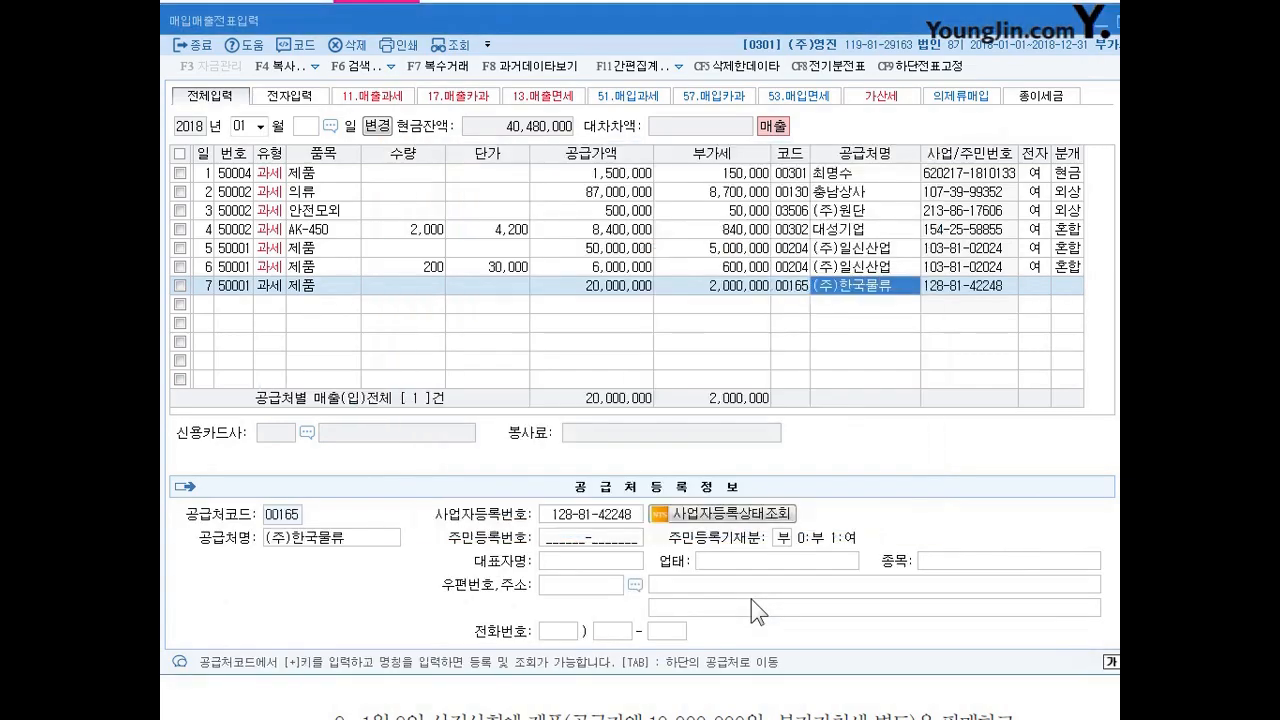
{"action": "key", "text": "Return"}
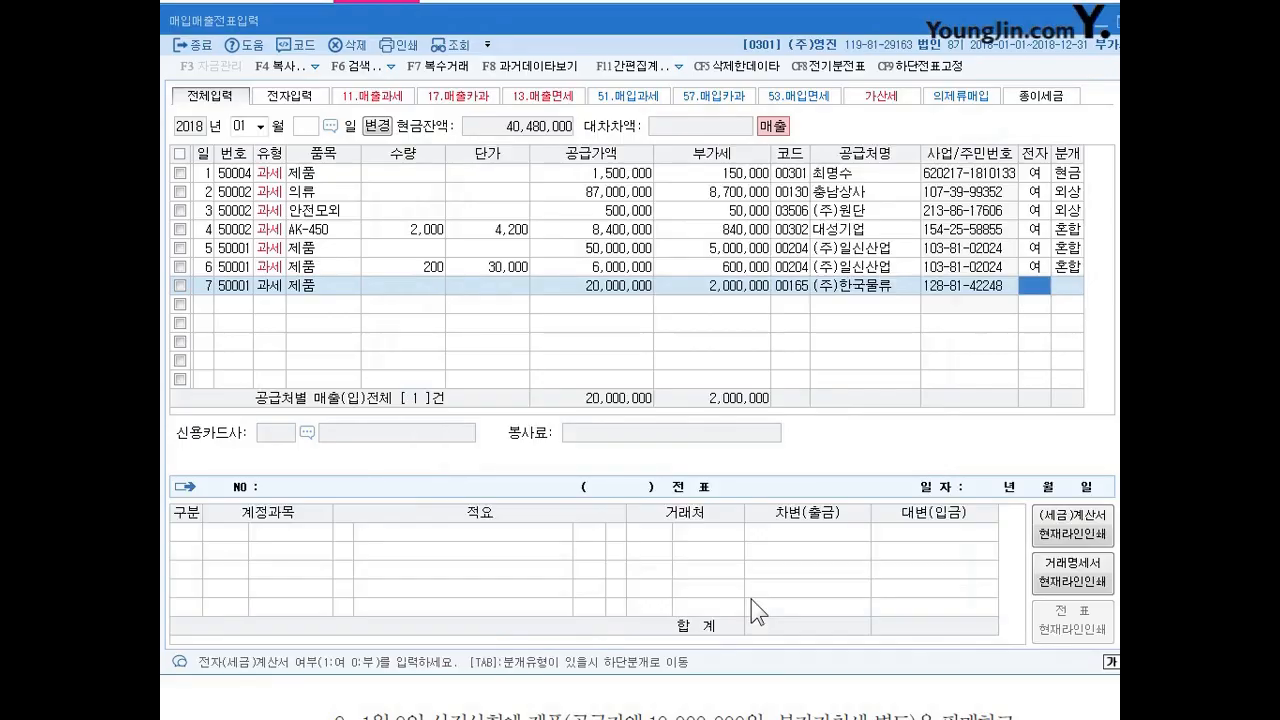
Mark the January 7 sale as electronically invoiced and set its journal type to 3 (혼합).
{"action": "type", "text": "1"}
{"action": "key", "text": "Return"}
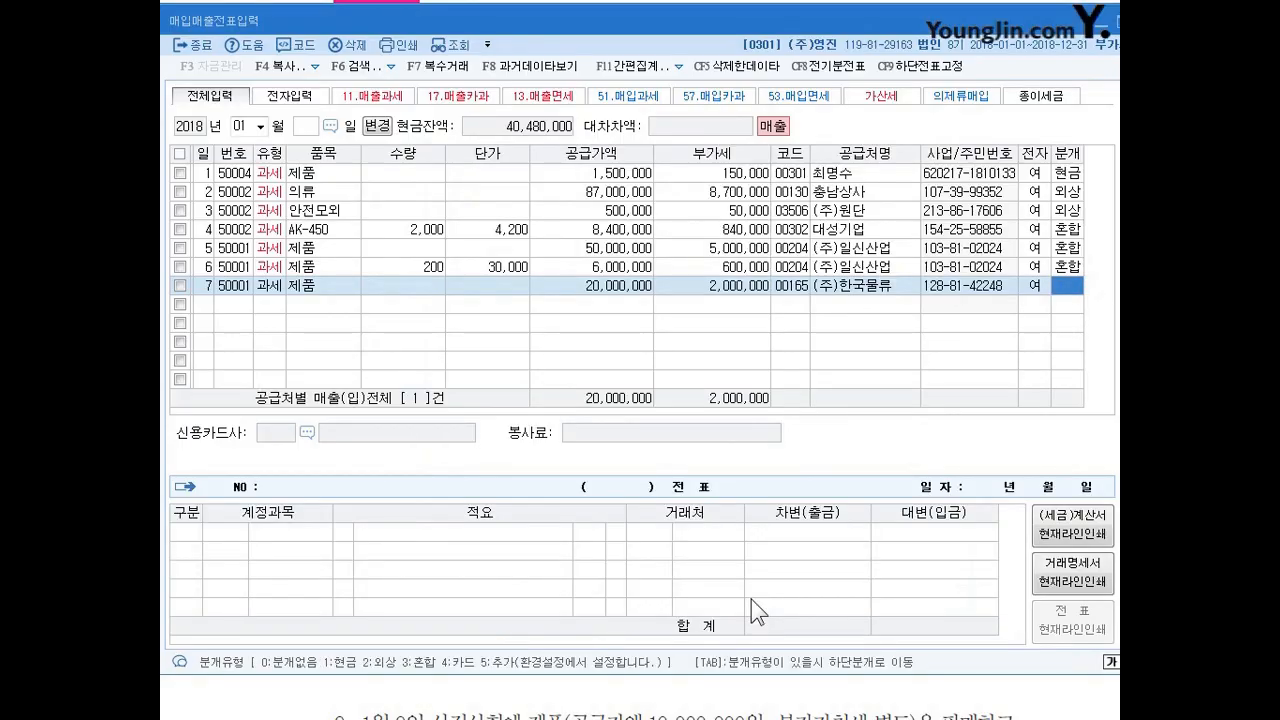
{"action": "type", "text": "3"}
{"action": "key", "text": "Return"}
{"action": "key", "text": "Return"}
{"action": "key", "text": "Return"}
{"action": "key", "text": "Return"}
{"action": "key", "text": "Return"}
{"action": "key", "text": "Return"}
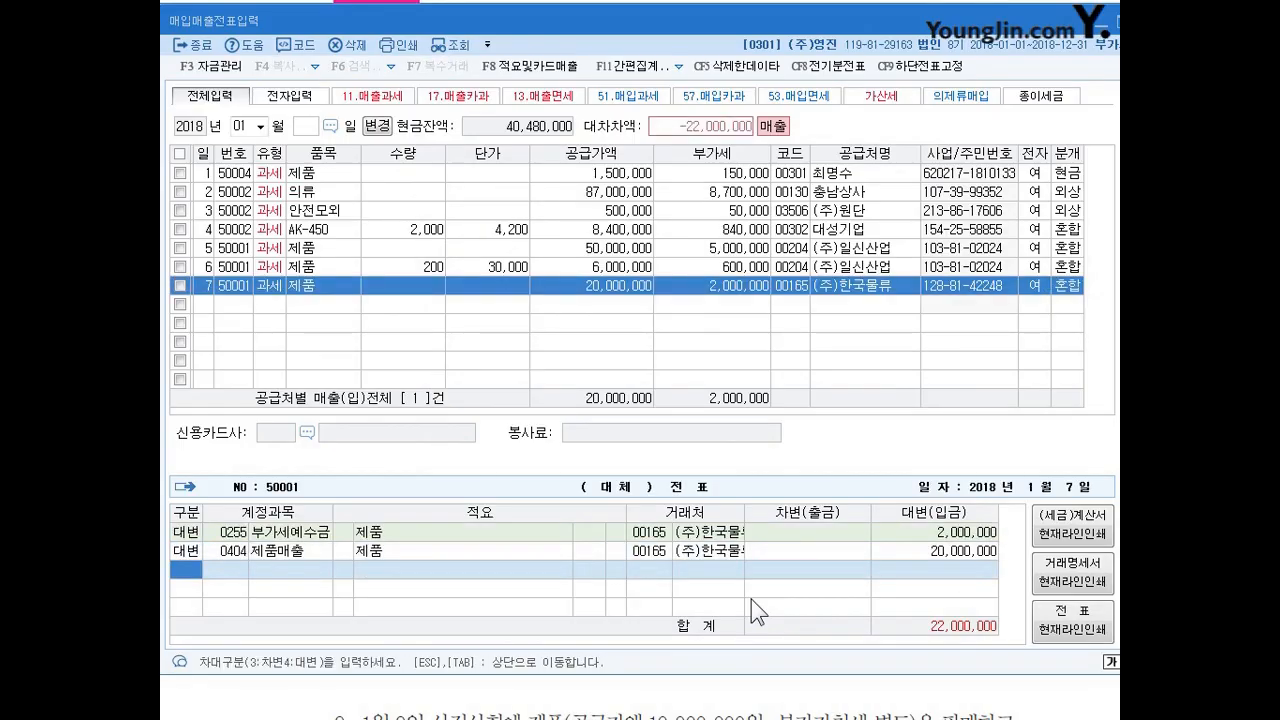
Add a debit line to the January 7 sale for account 101 (현금) with an amount of 2,000,000.
{"action": "type", "text": "3"}
{"action": "key", "text": "Return"}
{"action": "type", "text": "101"}
{"action": "key", "text": "Return"}
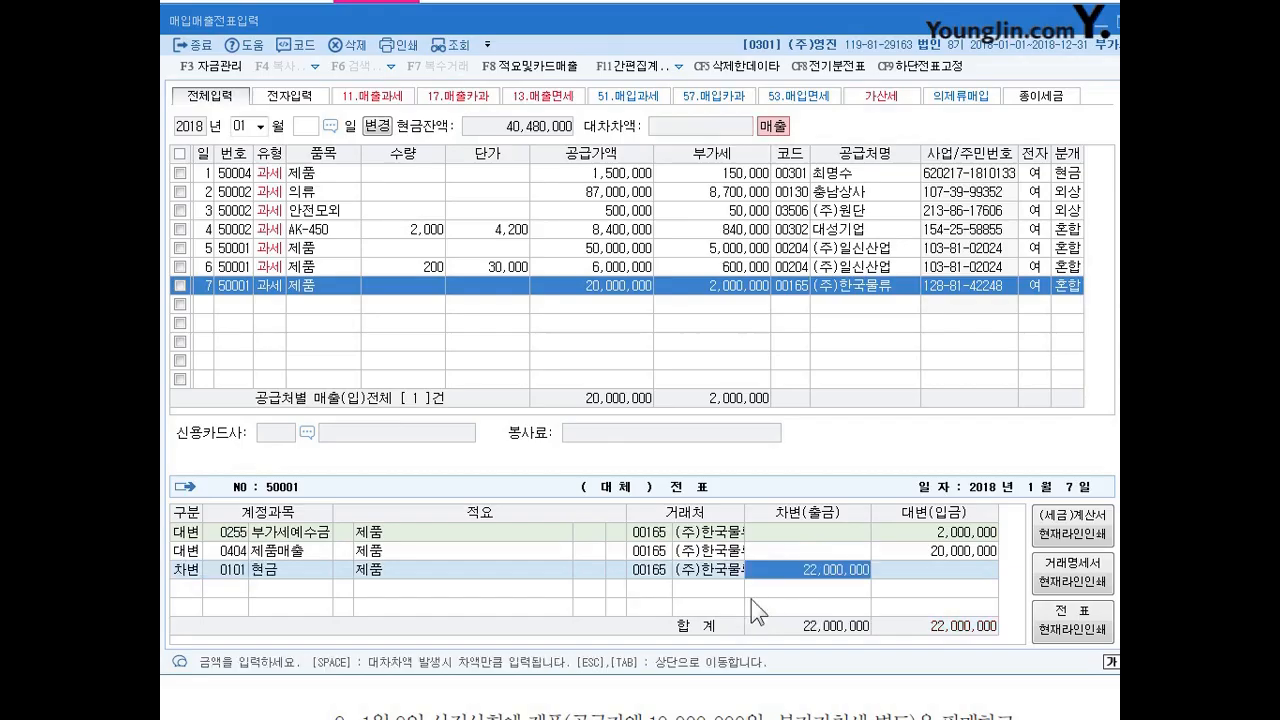
{"action": "key", "text": "Left"}
{"action": "key", "text": "Left"}
{"action": "key", "text": "Left"}
{"action": "key", "text": "Left"}
{"action": "key", "text": "Right"}
{"action": "key", "text": "Right"}
{"action": "key", "text": "Right"}
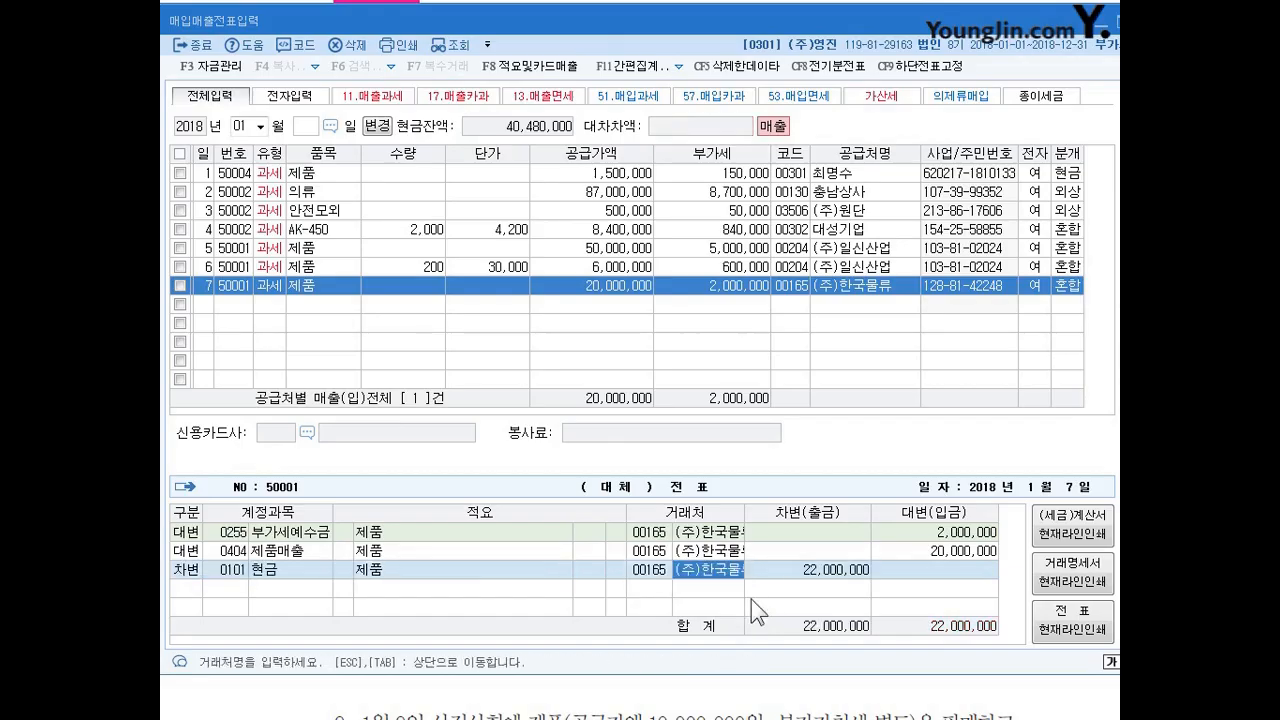
{"action": "key", "text": "Right"}
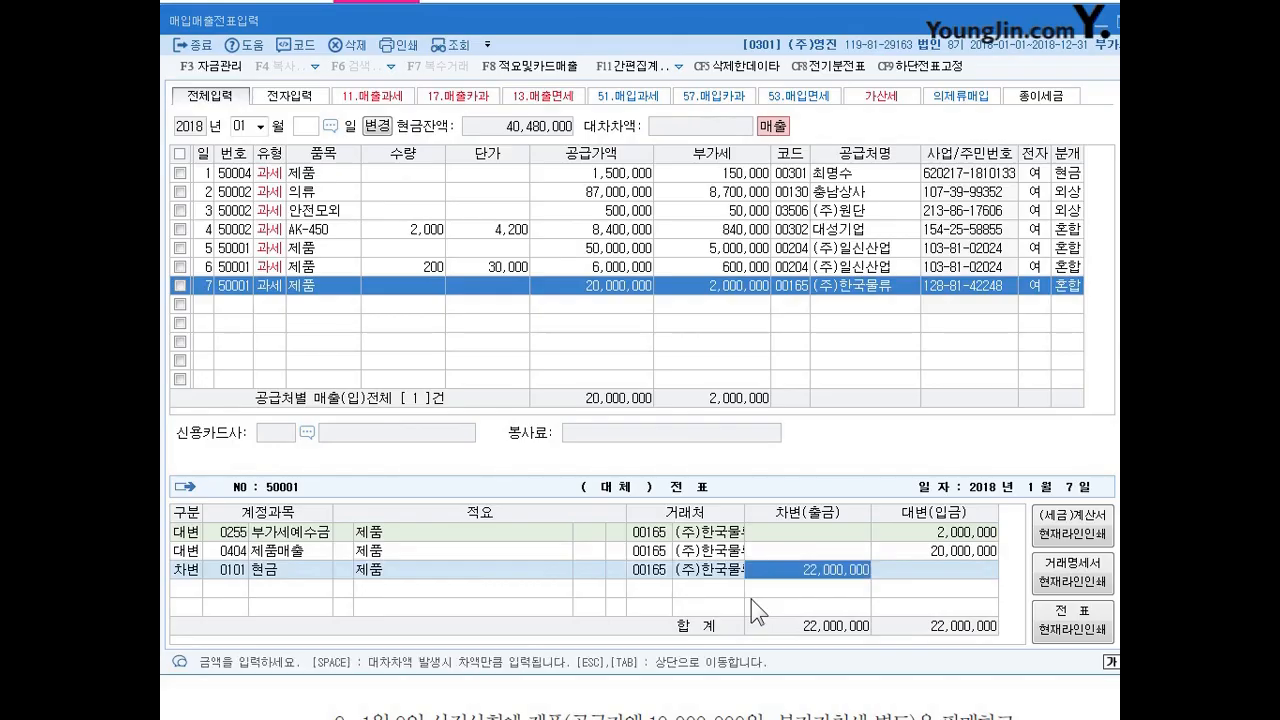
{"action": "type", "text": "2000000"}
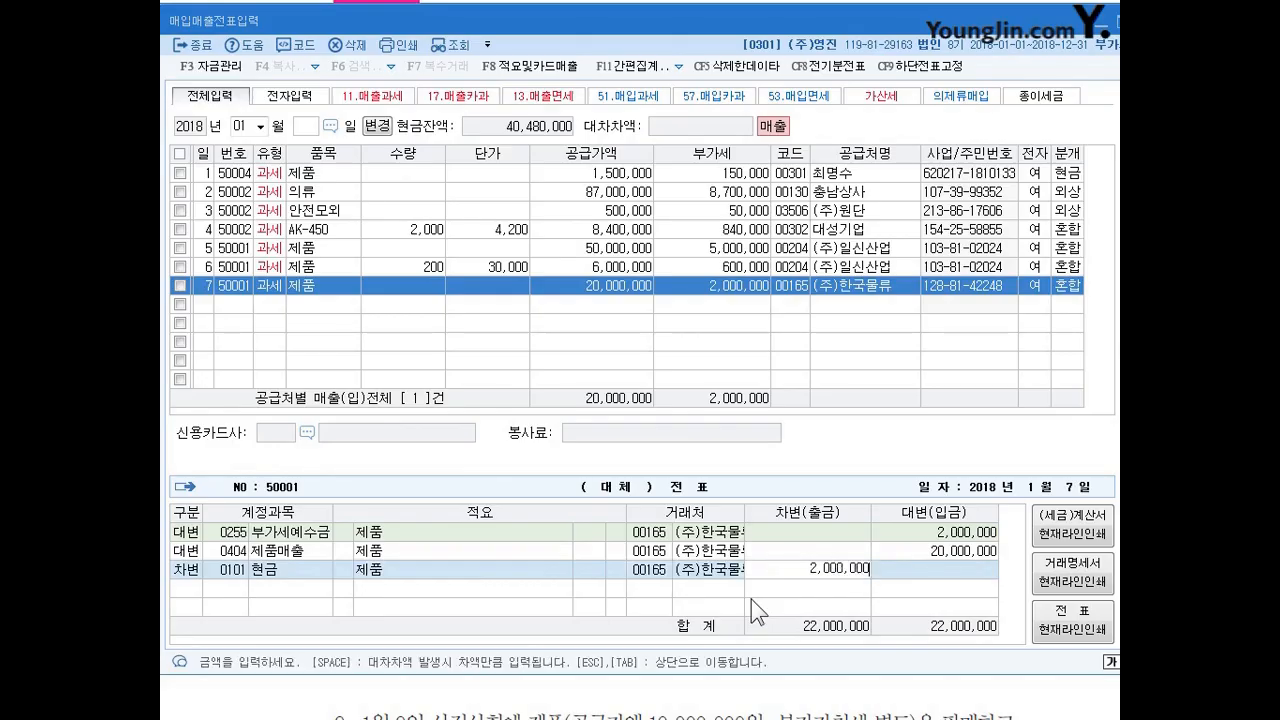
{"action": "key", "text": "Return"}
Add a second debit line to the January 7 sale for account 110 (받을어음), taking the remaining 20,000,000.
{"action": "type", "text": "3"}
{"action": "key", "text": "Return"}
{"action": "type", "text": "110"}
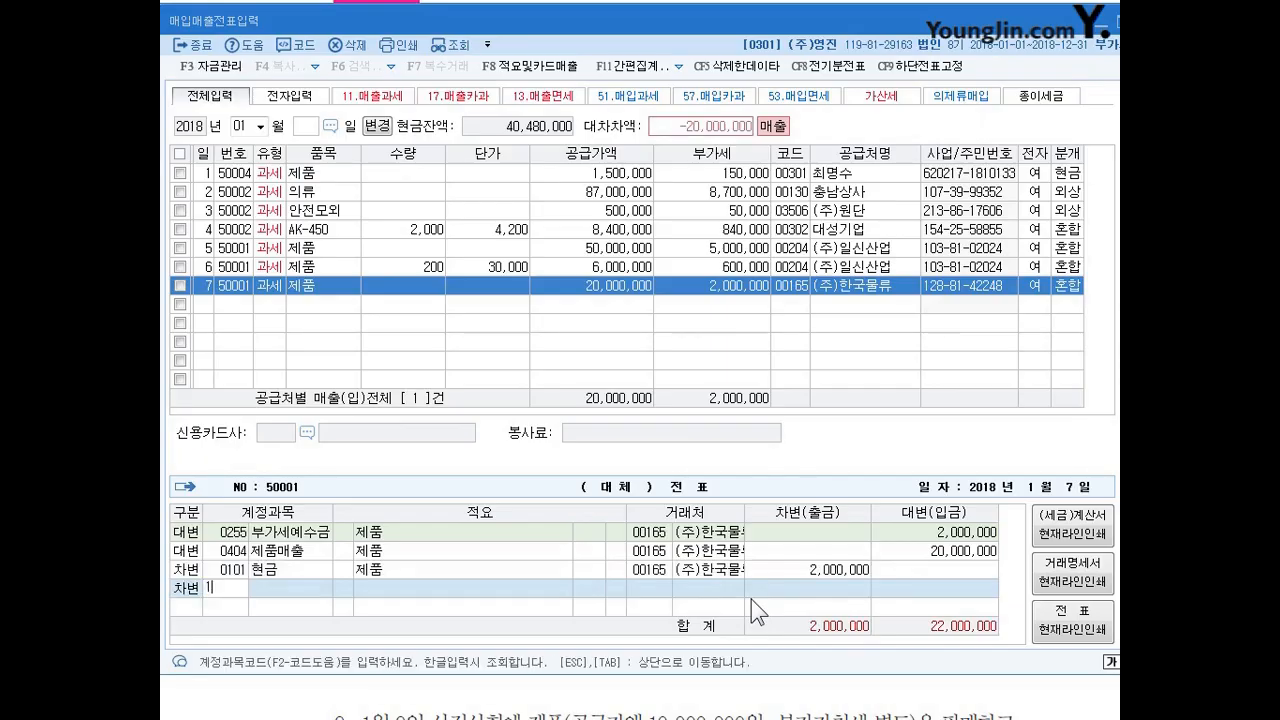
{"action": "key", "text": "Return"}
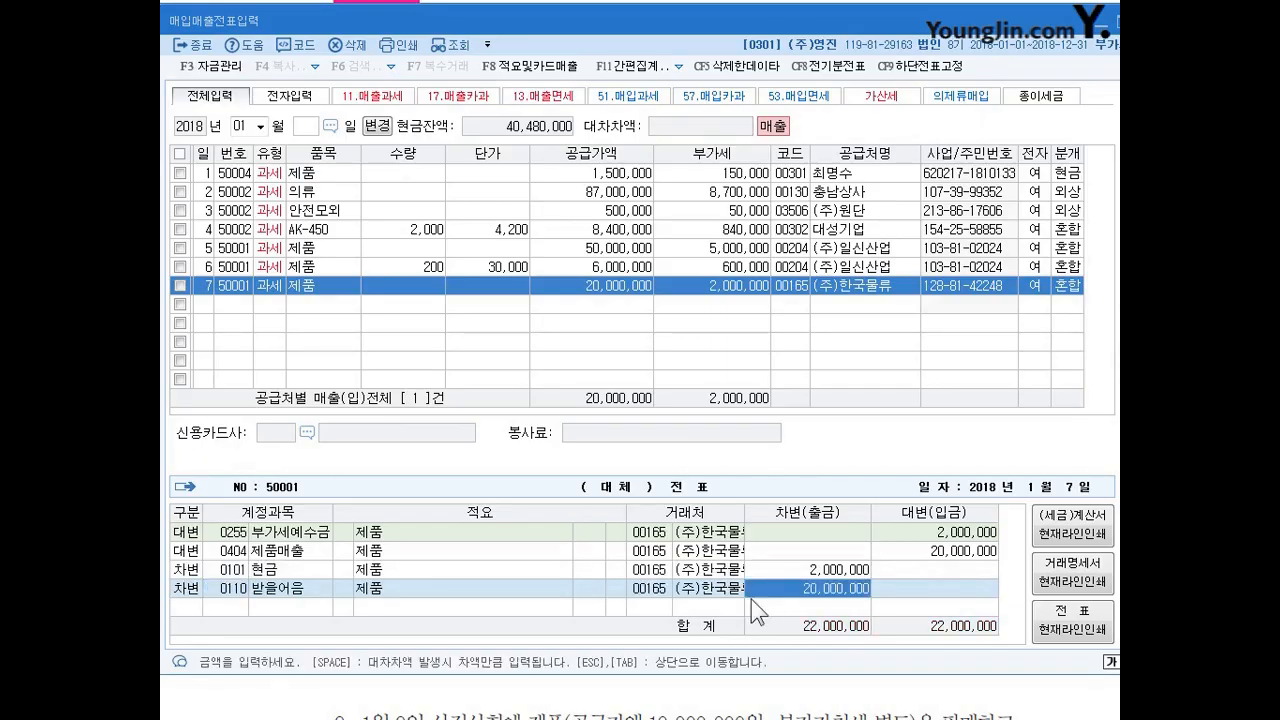
{"action": "key", "text": "Return"}
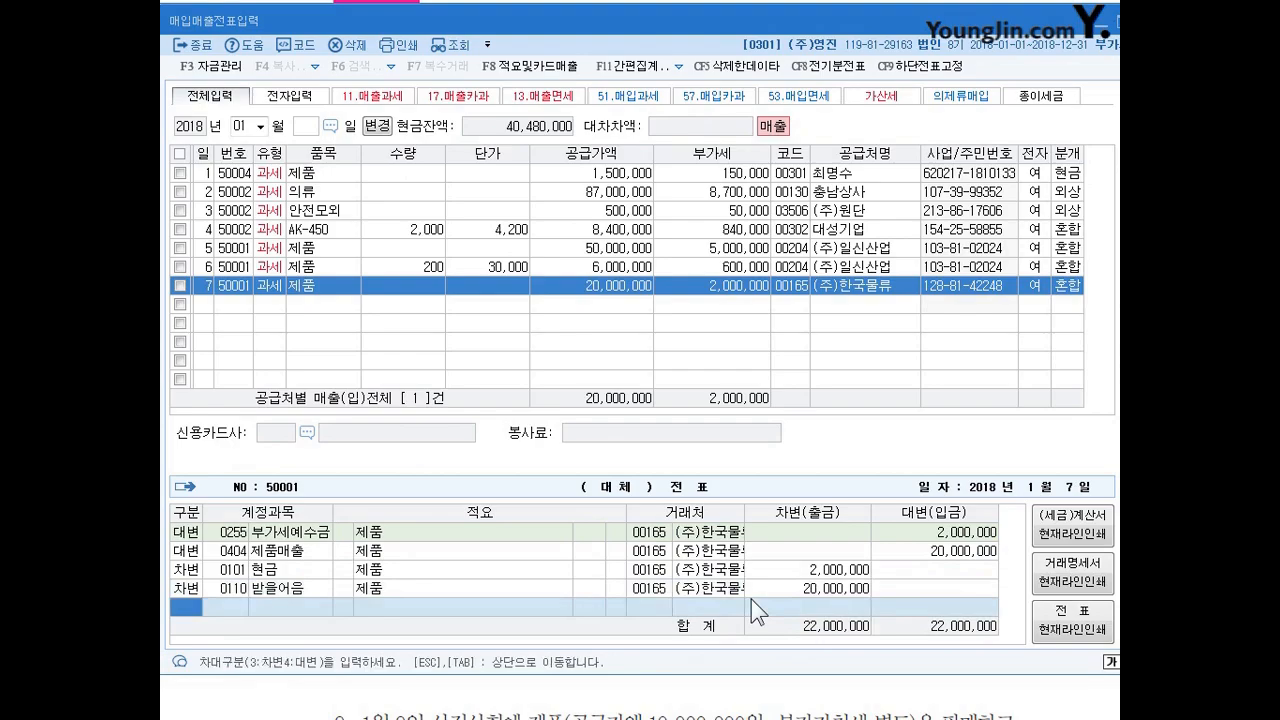
Recheck the January 7 sale's 받을어음 debit line through its amount and close that voucher's journal entry.
{"action": "key", "text": "Up"}
{"action": "key", "text": "Return"}
{"action": "key", "text": "Return"}
{"action": "key", "text": "Return"}
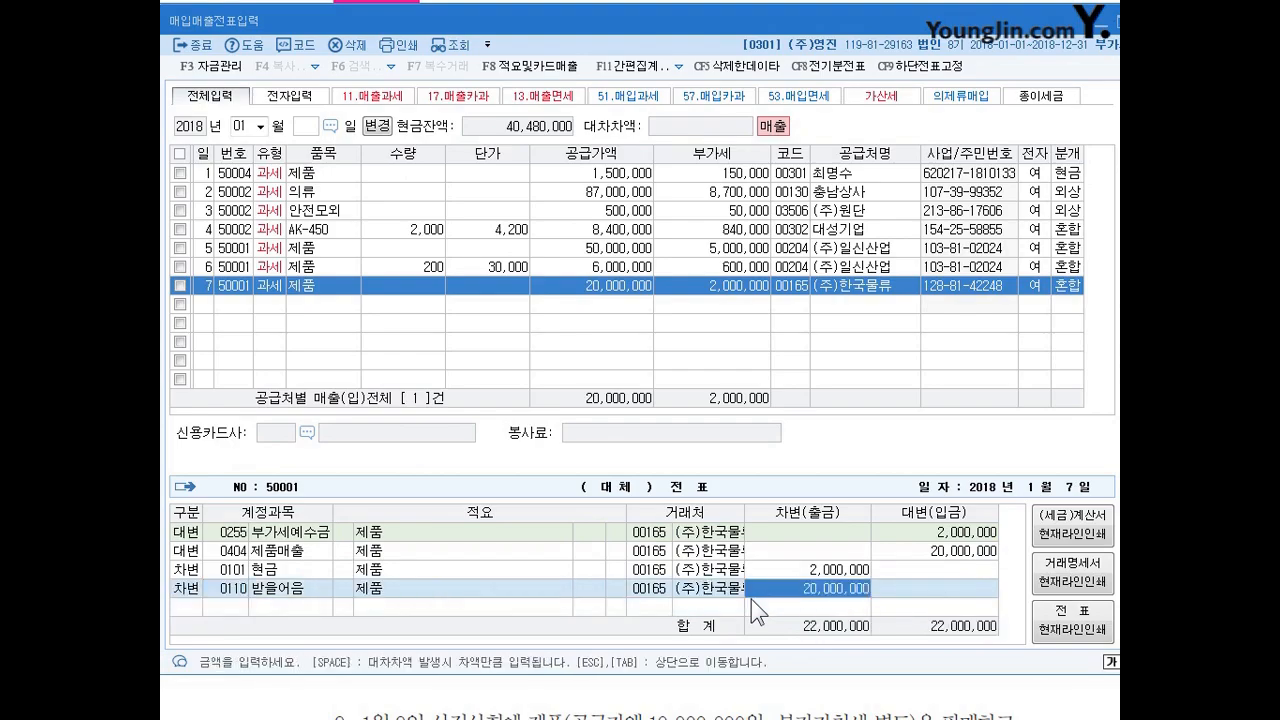
{"action": "key", "text": "Return"}
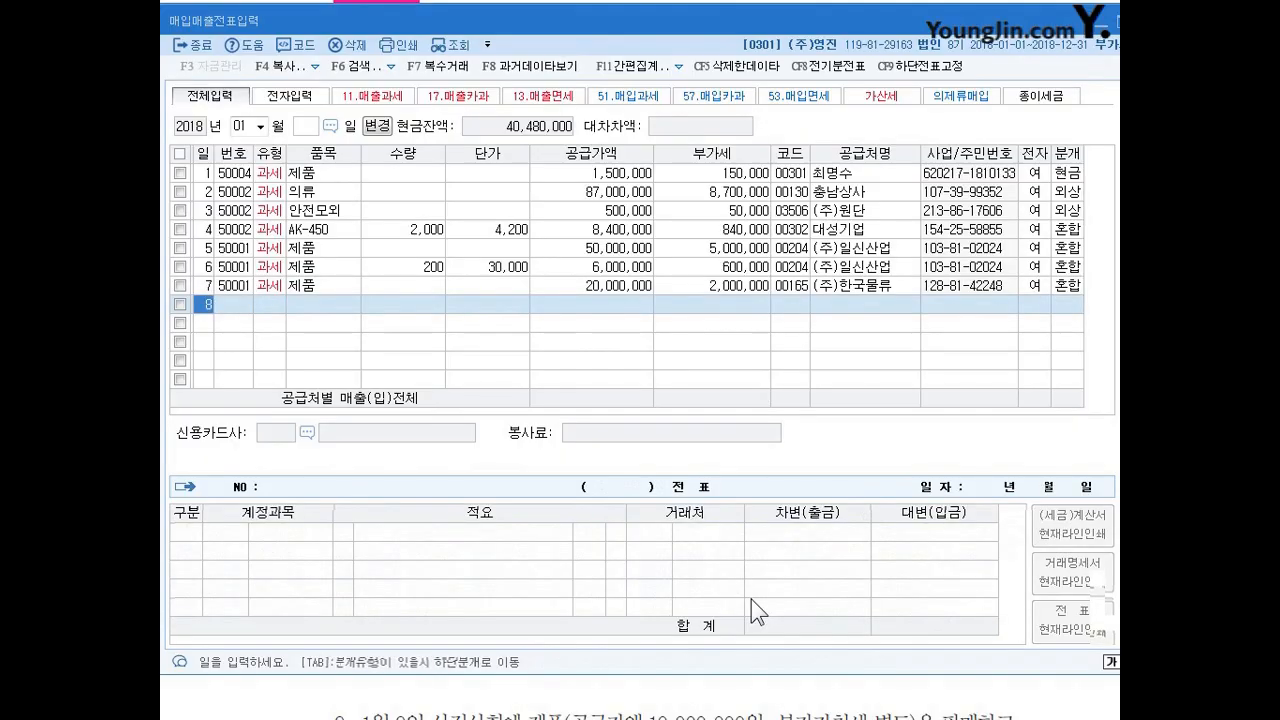
Enter a January 8 taxable sale of type 11 (과세) for 제품 with quantity 20 and unit price 120,000.
{"action": "key", "text": "Return"}
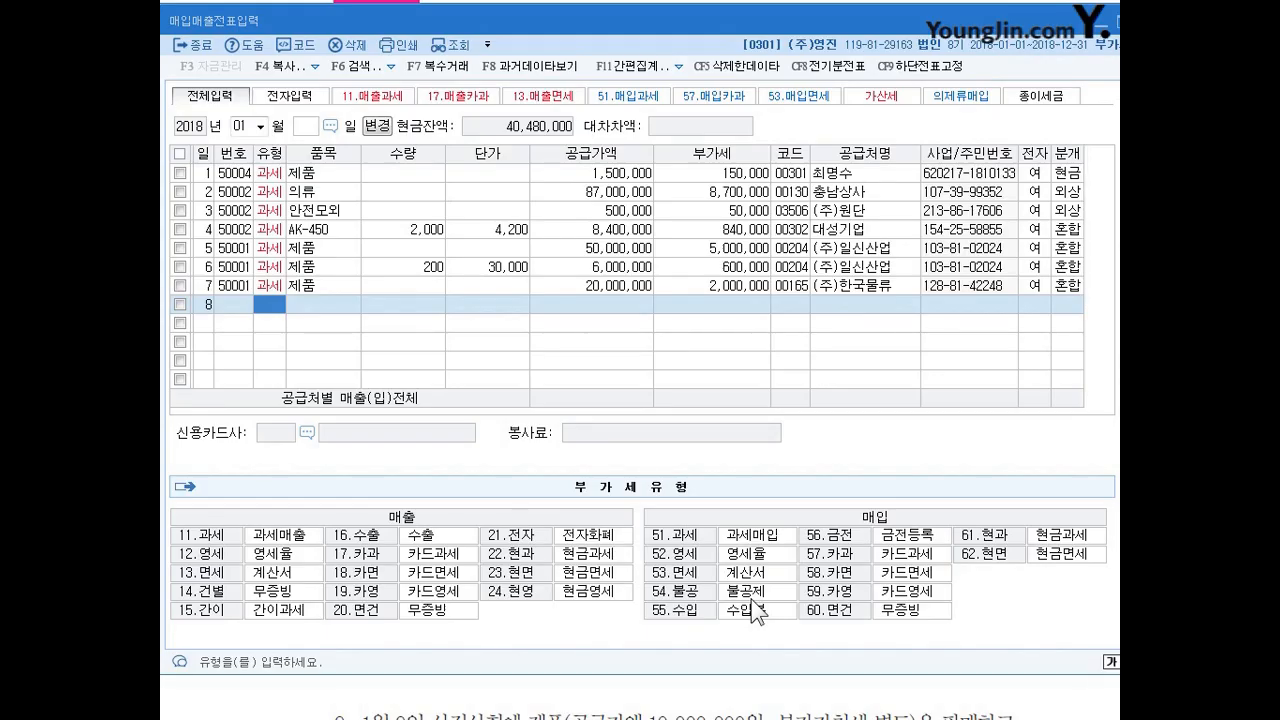
{"action": "type", "text": "11"}
{"action": "key", "text": "Return"}
{"action": "type", "text": "제품"}
{"action": "key", "text": "Return"}
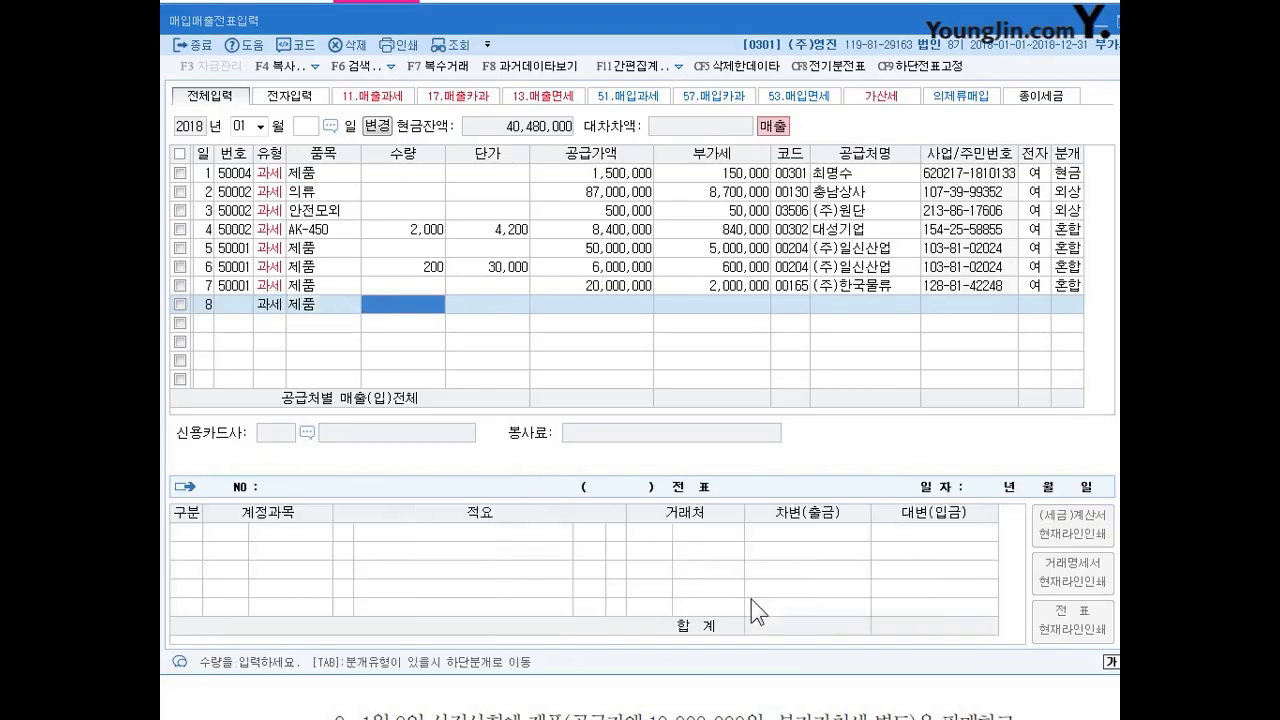
{"action": "type", "text": "20"}
{"action": "key", "text": "Return"}
{"action": "type", "text": "120000"}
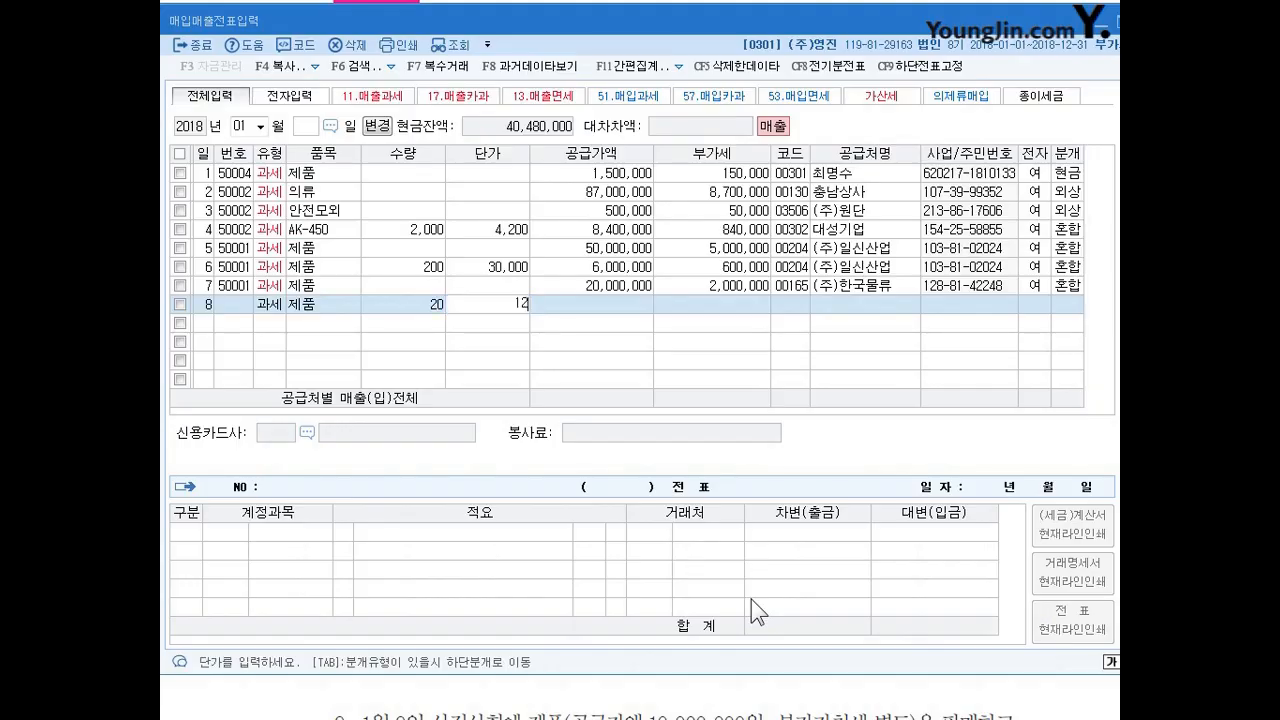
{"action": "key", "text": "Return"}
Look up 유담, assign (주)유담상사 as the January 8 sale's trading partner and mark the sale as electronically invoiced.
{"action": "key", "text": "Return"}
{"action": "key", "text": "Return"}
{"action": "type", "text": "유담"}
{"action": "key", "text": "Return"}
{"action": "key", "text": "Return"}
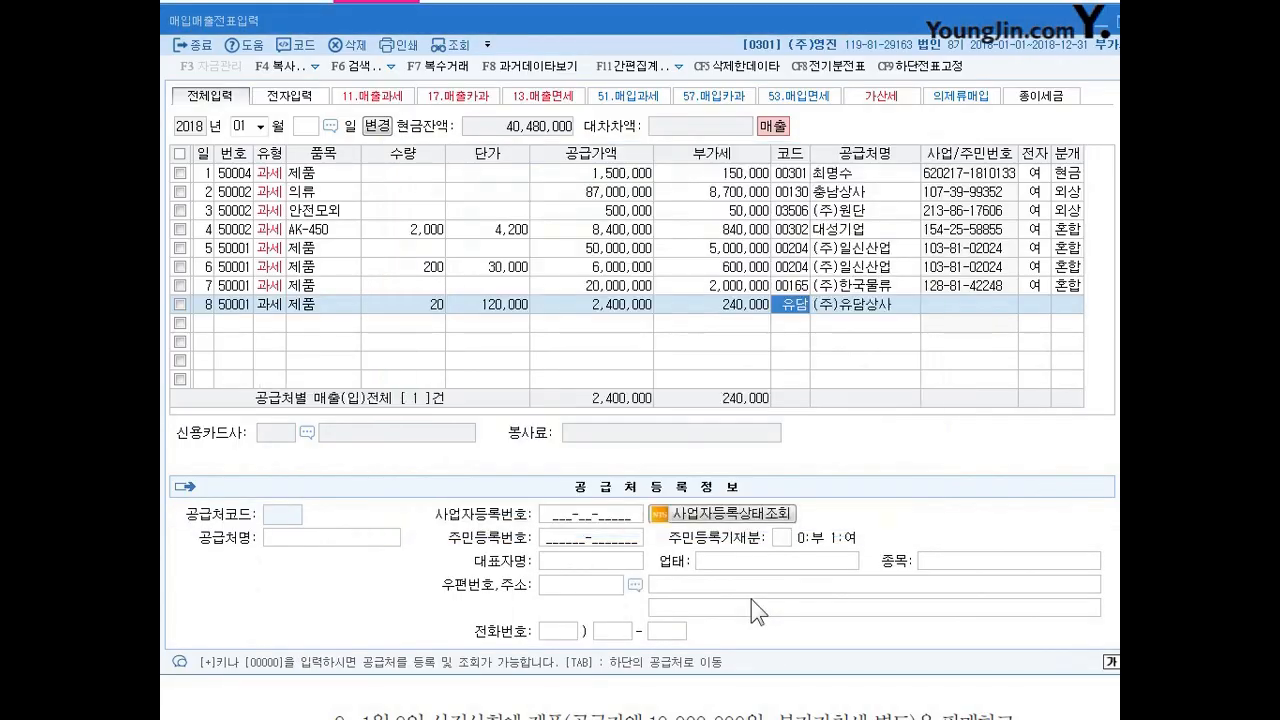
{"action": "key", "text": "Return"}
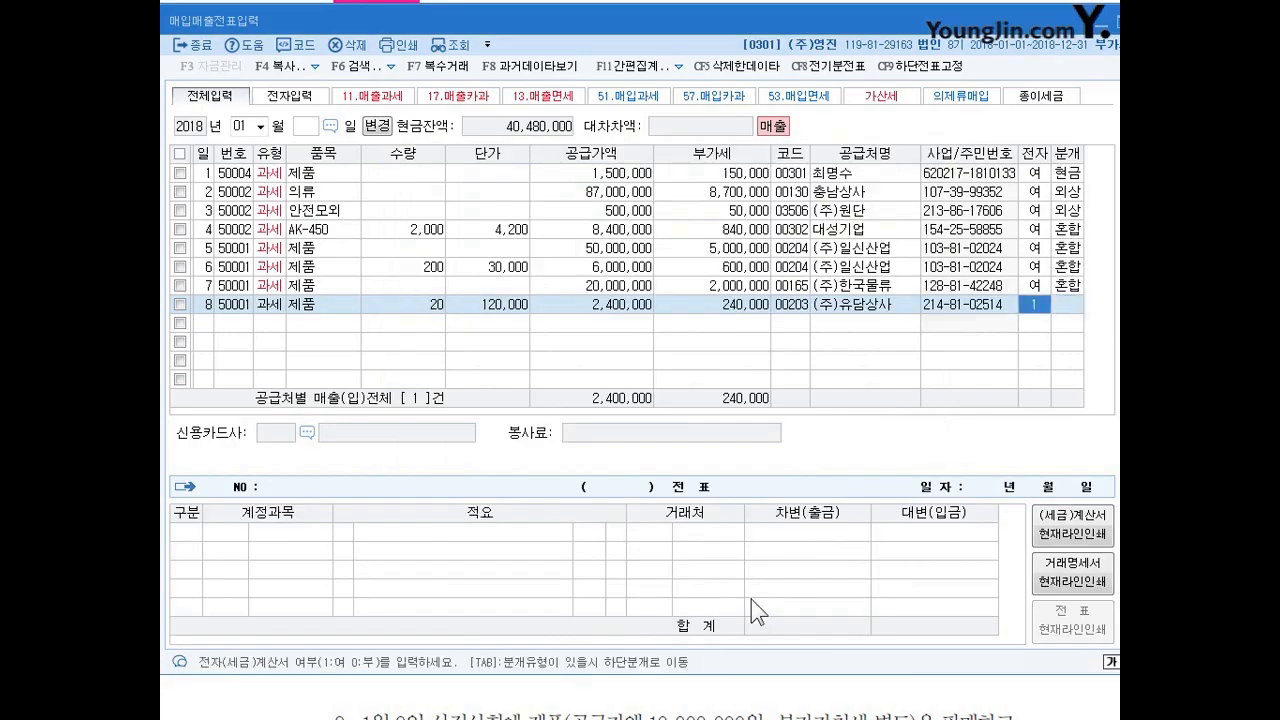
{"action": "key", "text": "Return"}
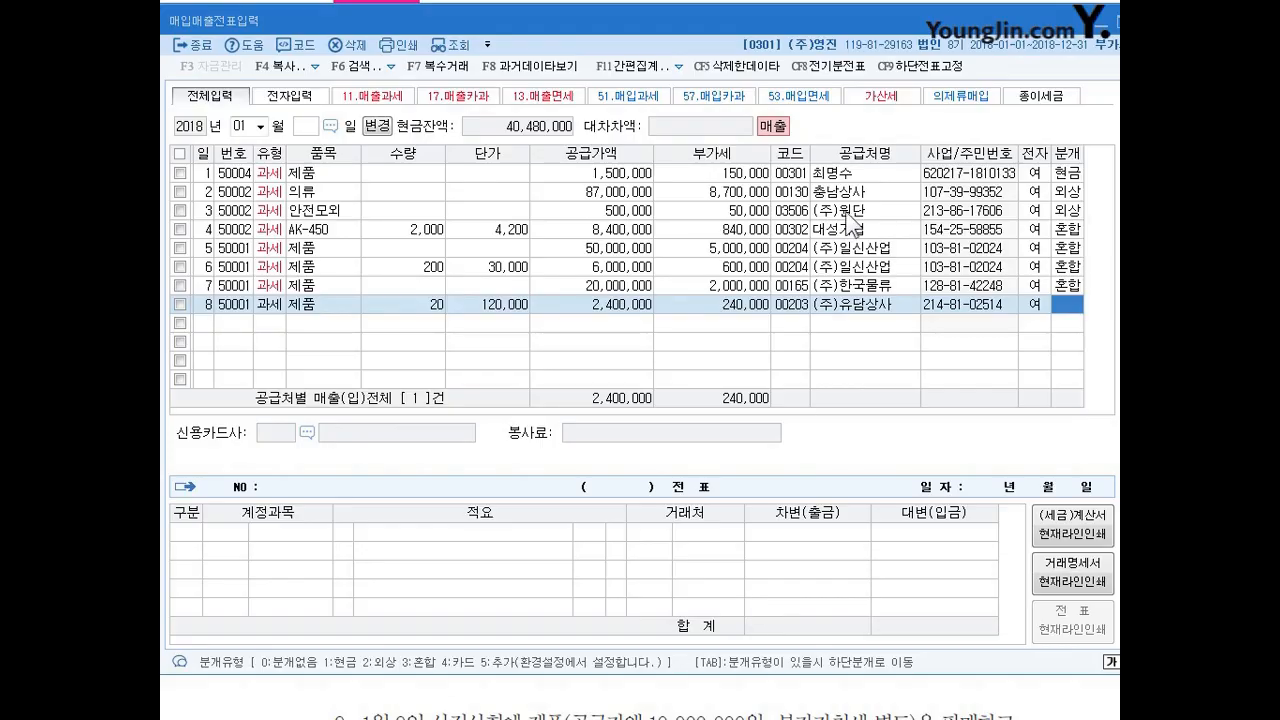
Bring the exercise text into view to read the January 8 transaction's payment and shipping cost terms.
{"action": "left_click", "coordinate": [1100, 22]}
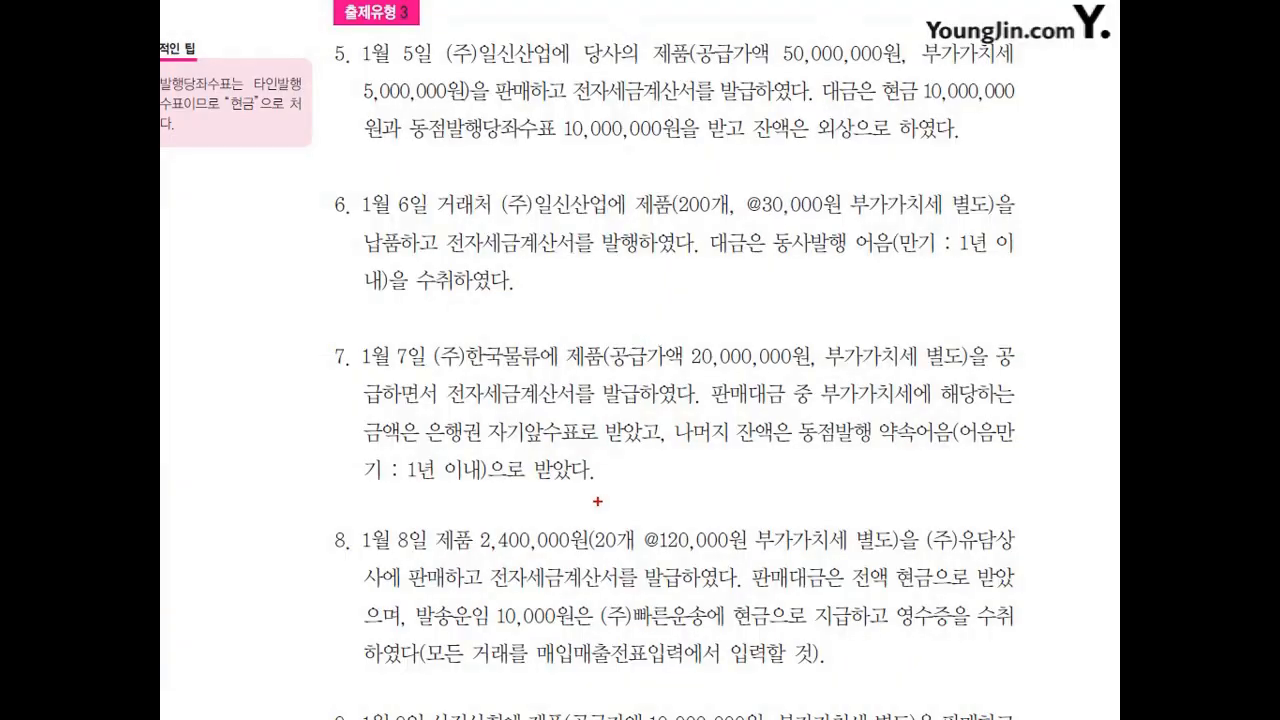
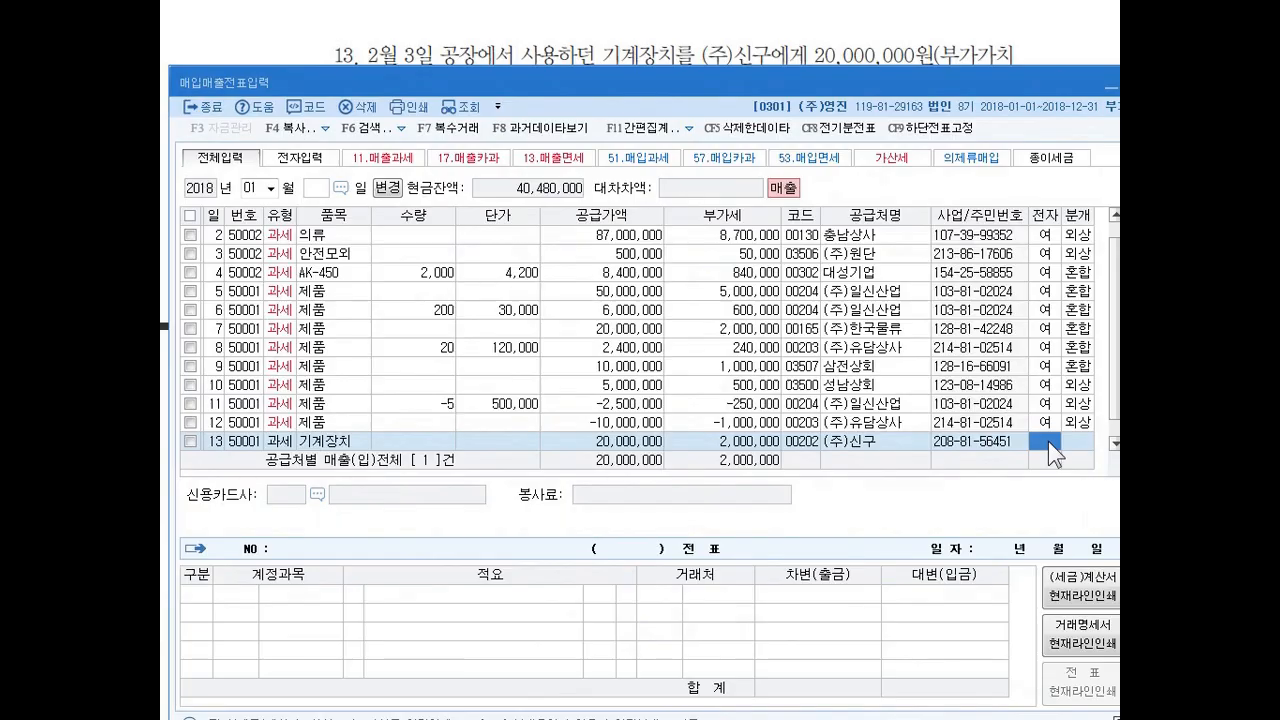
Mark the January 13 기계장치 sale to (주)신구 as electronically invoiced and set its journal type to 혼합.
{"action": "key", "text": "1"}
{"action": "key", "text": "3"}
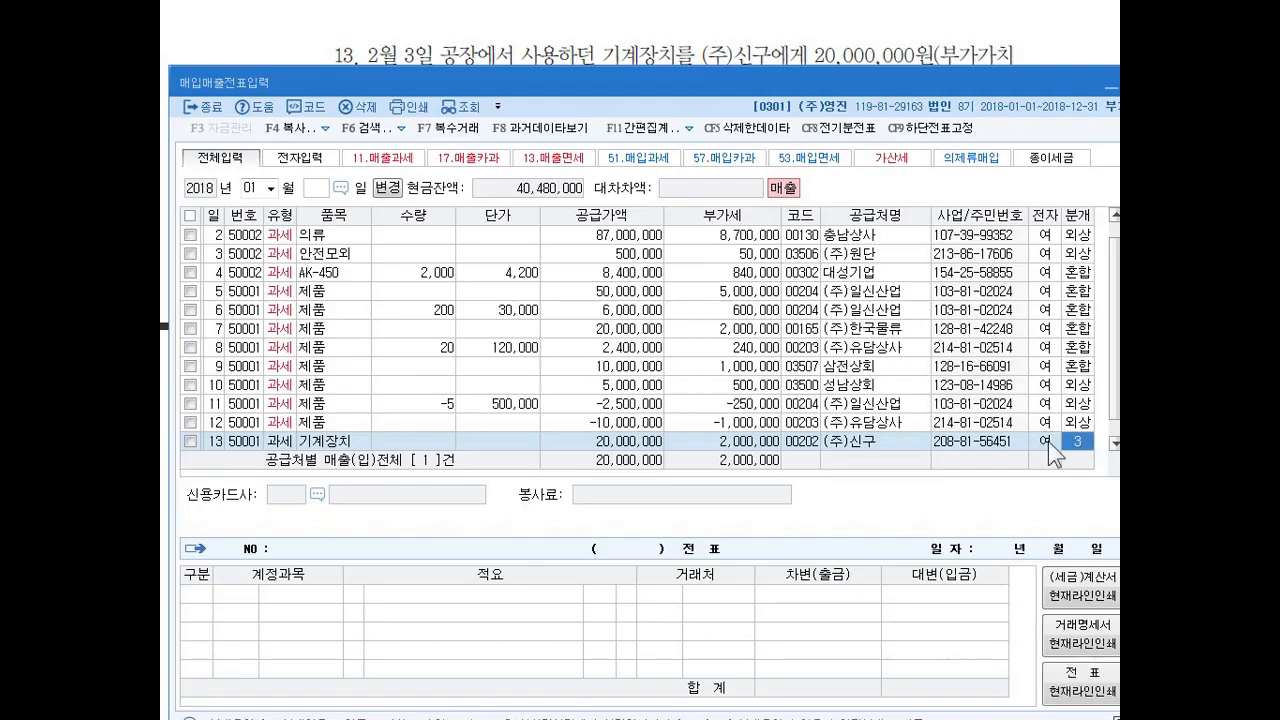
{"action": "key", "text": "Return"}
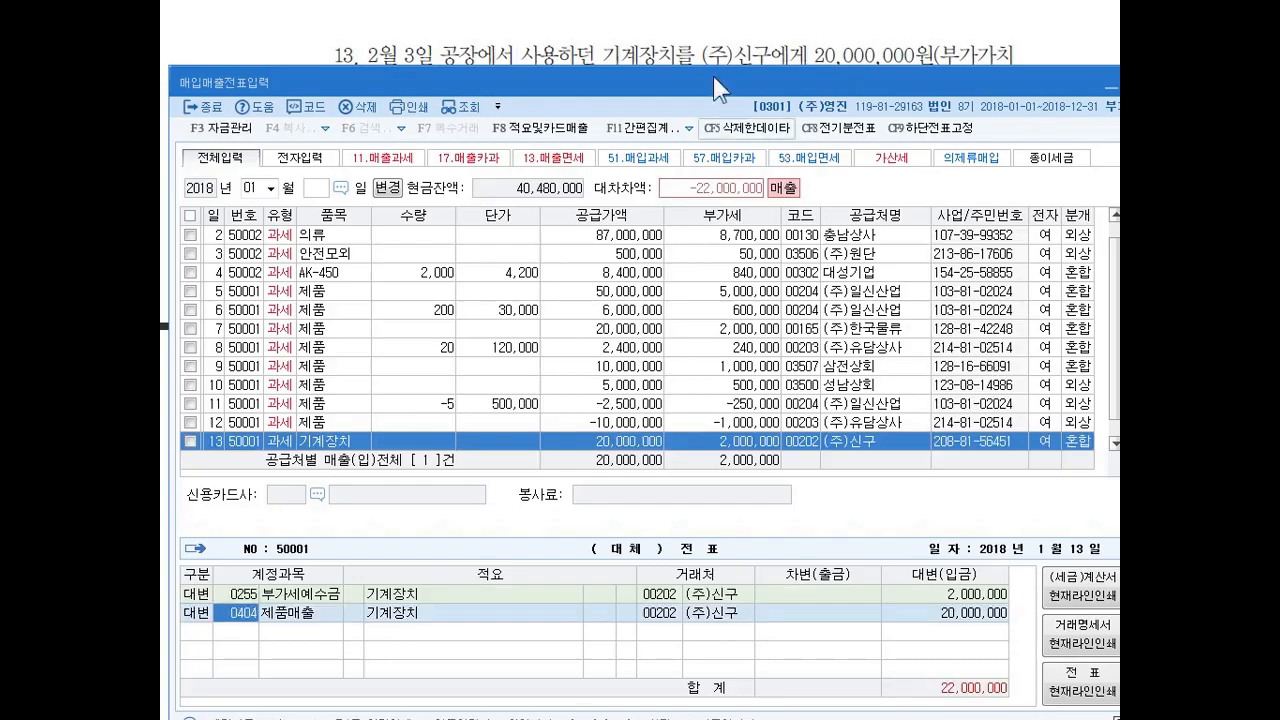
{"action": "left_click_drag", "start_coordinate": [580, 90], "coordinate": [575, 31]}
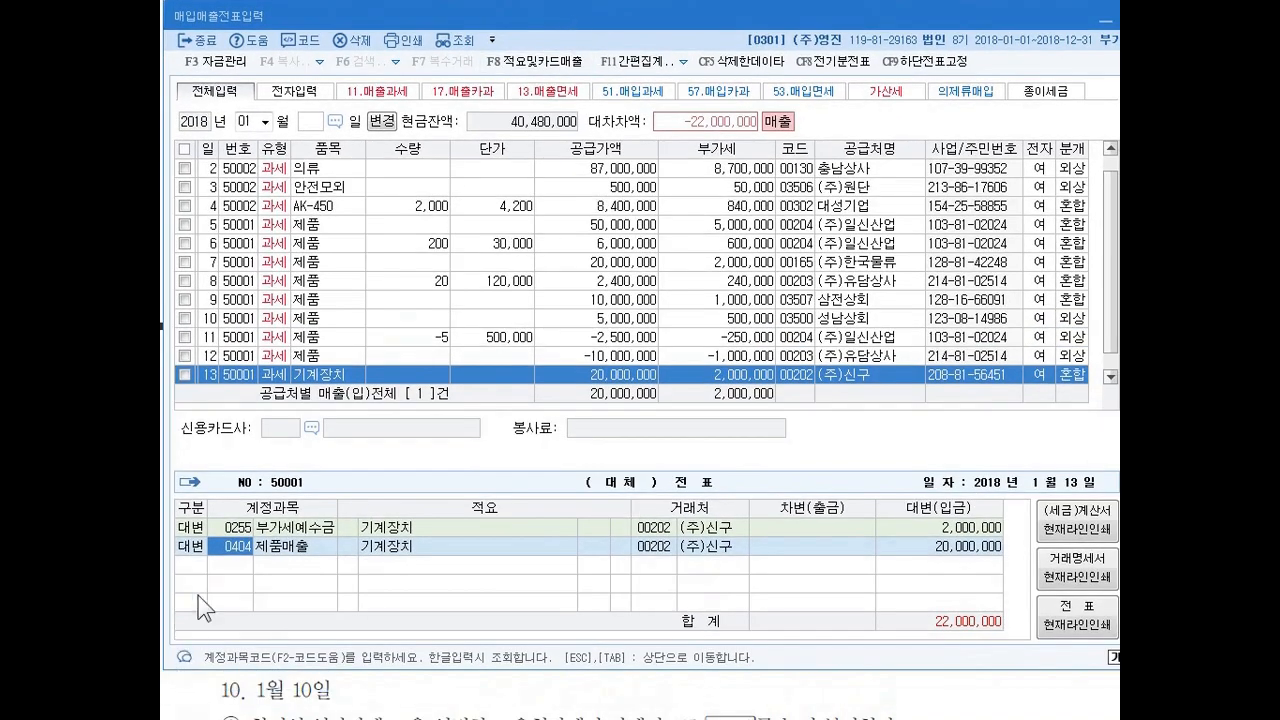
Change the January 13 entry's 제품매출 credit line to account 0206 기계장치 with an amount of 25,000,000.
{"action": "type", "text": "0206"}
{"action": "key", "text": "Return"}
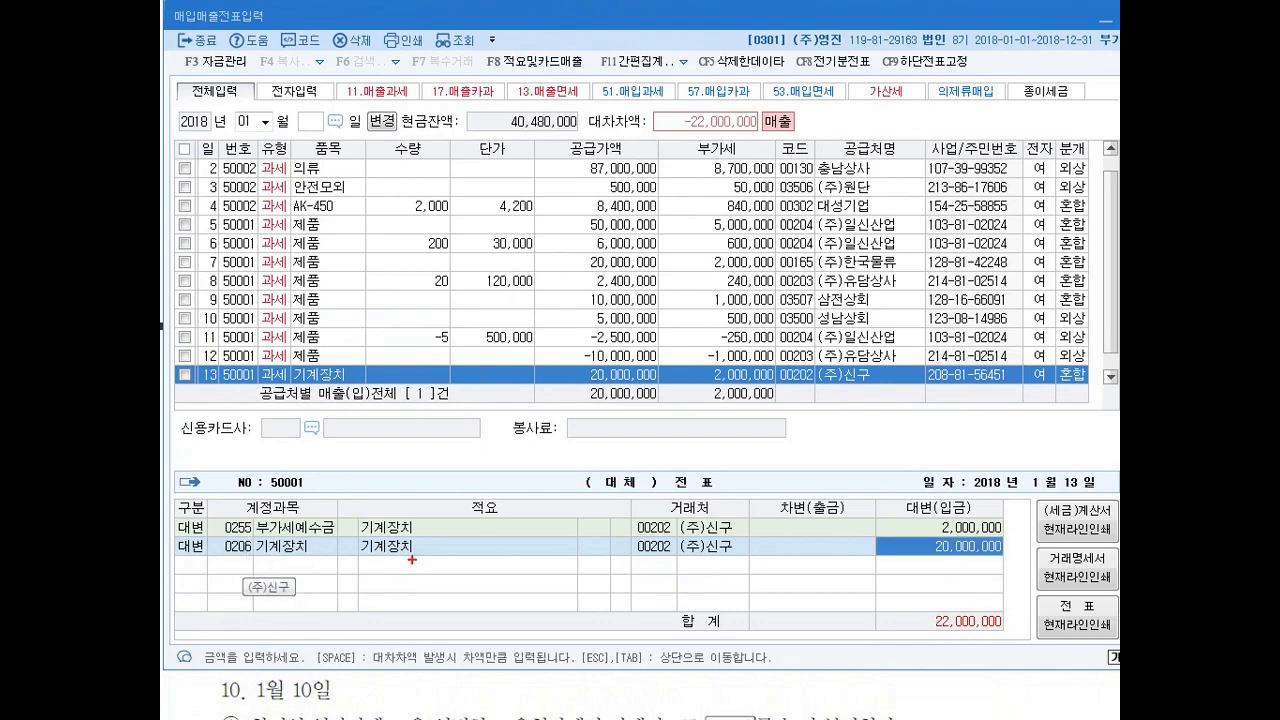
{"action": "mouse_move", "coordinate": [1003, 550]}
{"action": "left_mouse_down"}
{"action": "mouse_move", "coordinate": [893, 549]}
{"action": "mouse_move", "coordinate": [1006, 549]}
{"action": "left_mouse_up"}
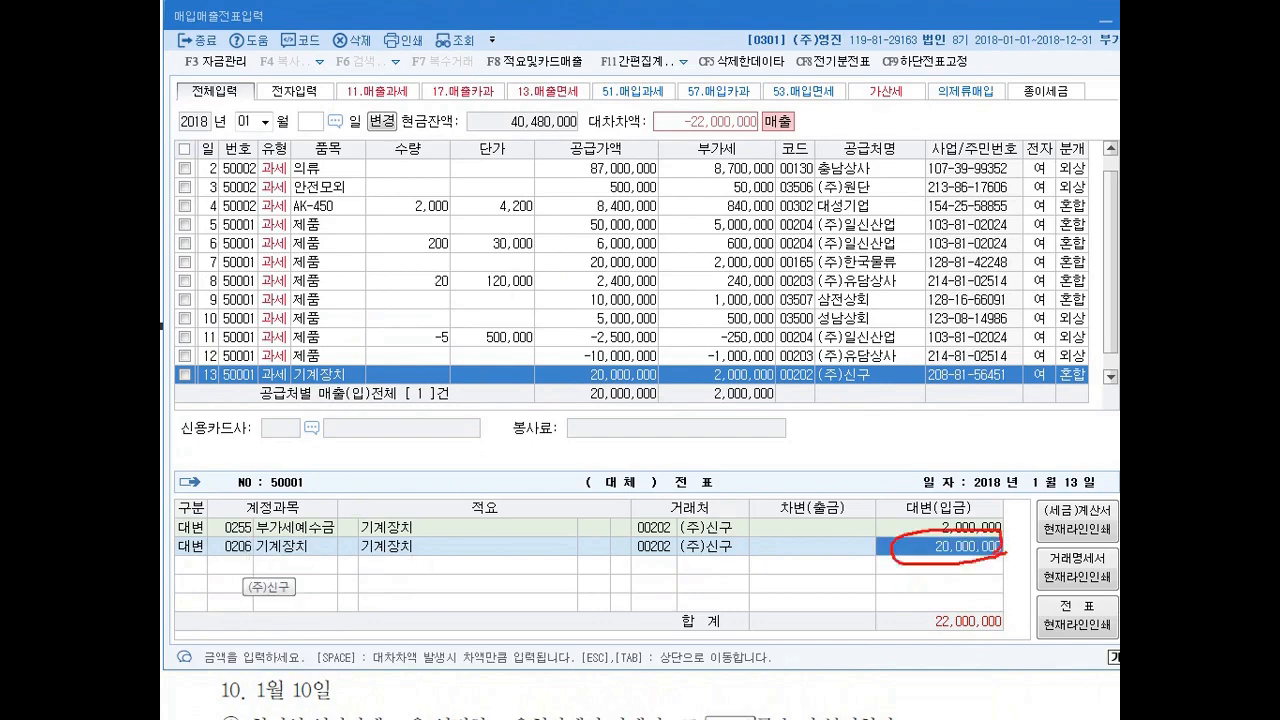
{"action": "key", "text": "Escape"}
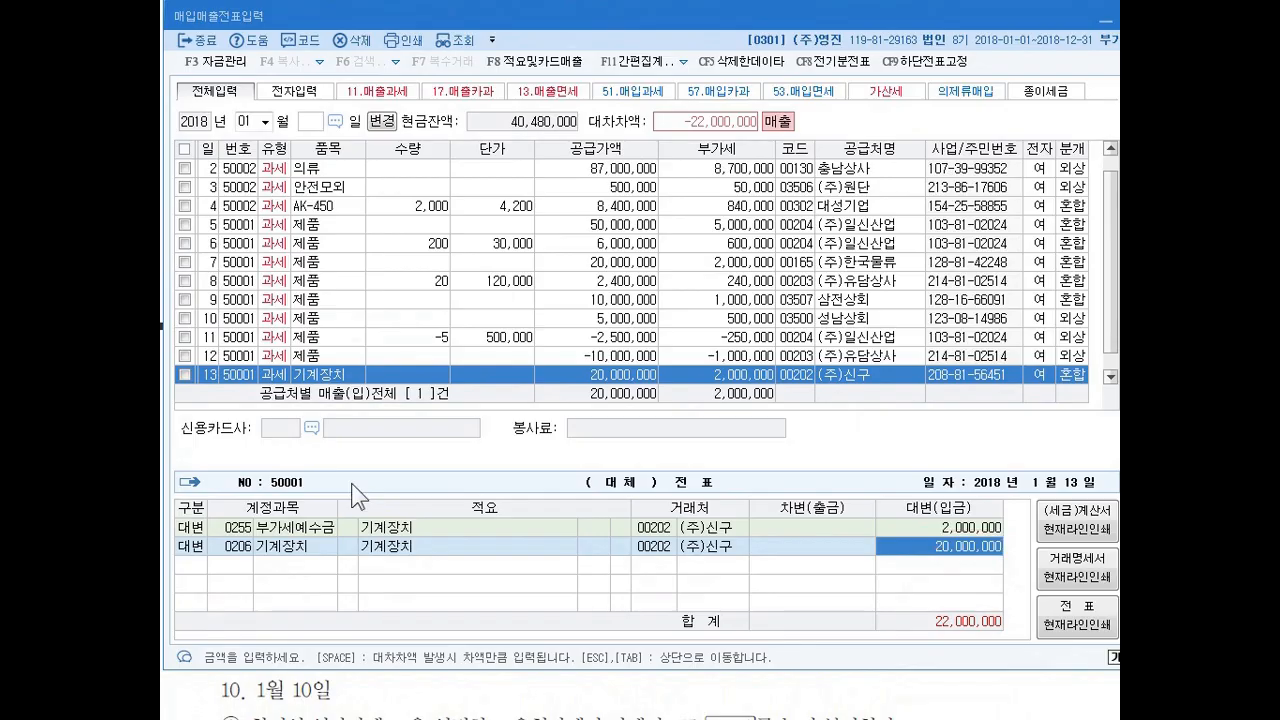
{"action": "type", "text": "25000000"}
{"action": "key", "text": "Return"}
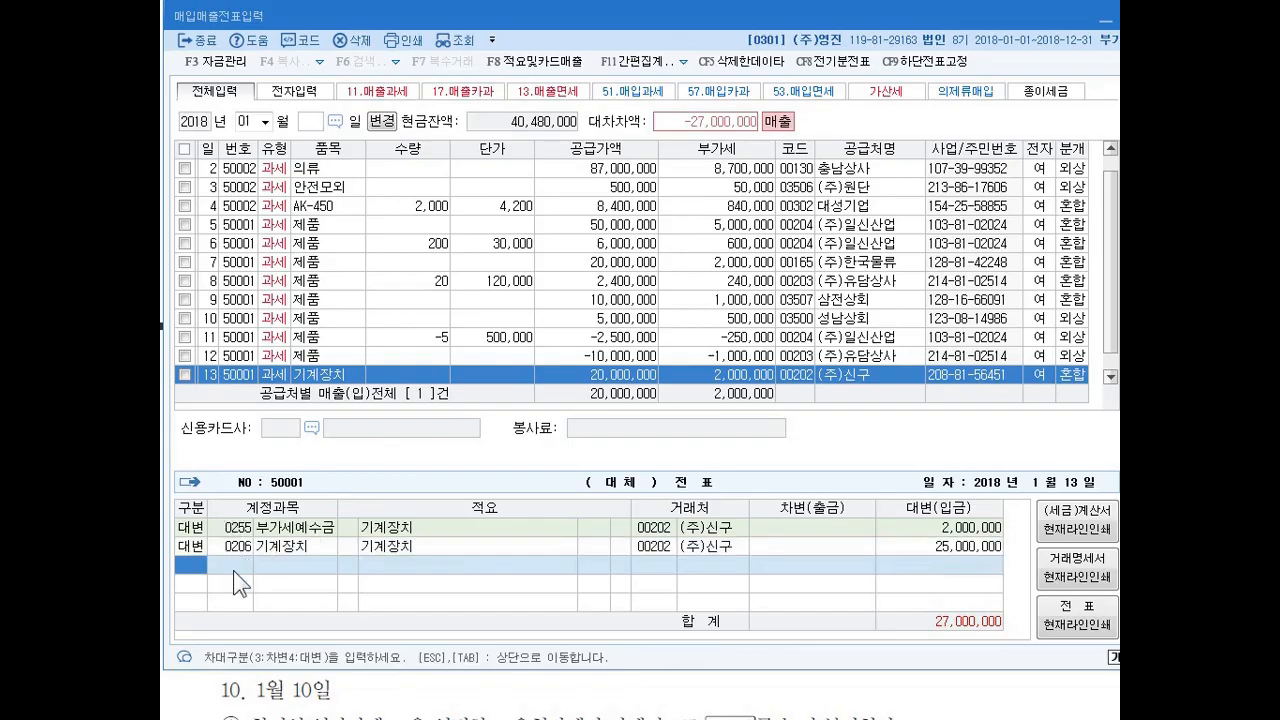
Look up 감가 and add a debit line for account 0207 감가상각누계액 of 기계장치 with an amount of 3,000,000.
{"action": "type", "text": "3"}
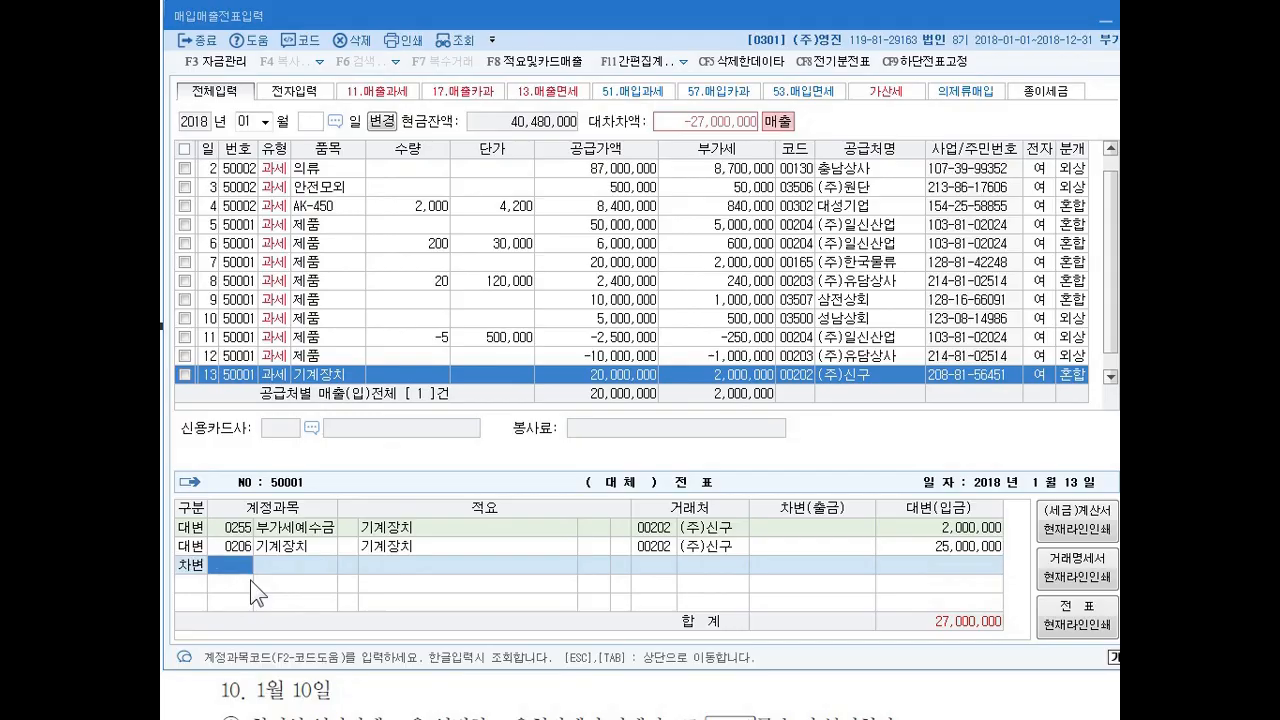
{"action": "type", "text": "감가"}
{"action": "key", "text": "Return"}
{"action": "key", "text": "Down"}
{"action": "key", "text": "Down"}
{"action": "key", "text": "Down"}
{"action": "key", "text": "Down"}
{"action": "key", "text": "Down"}
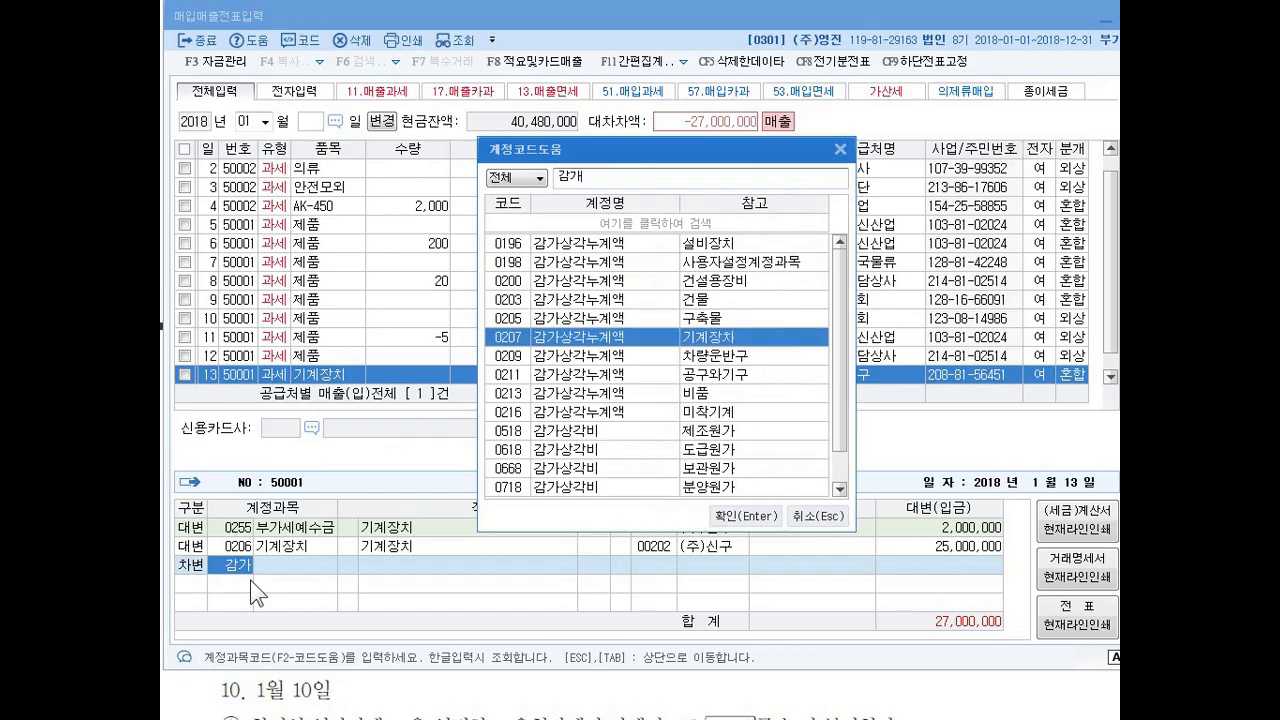
{"action": "key", "text": "Return"}
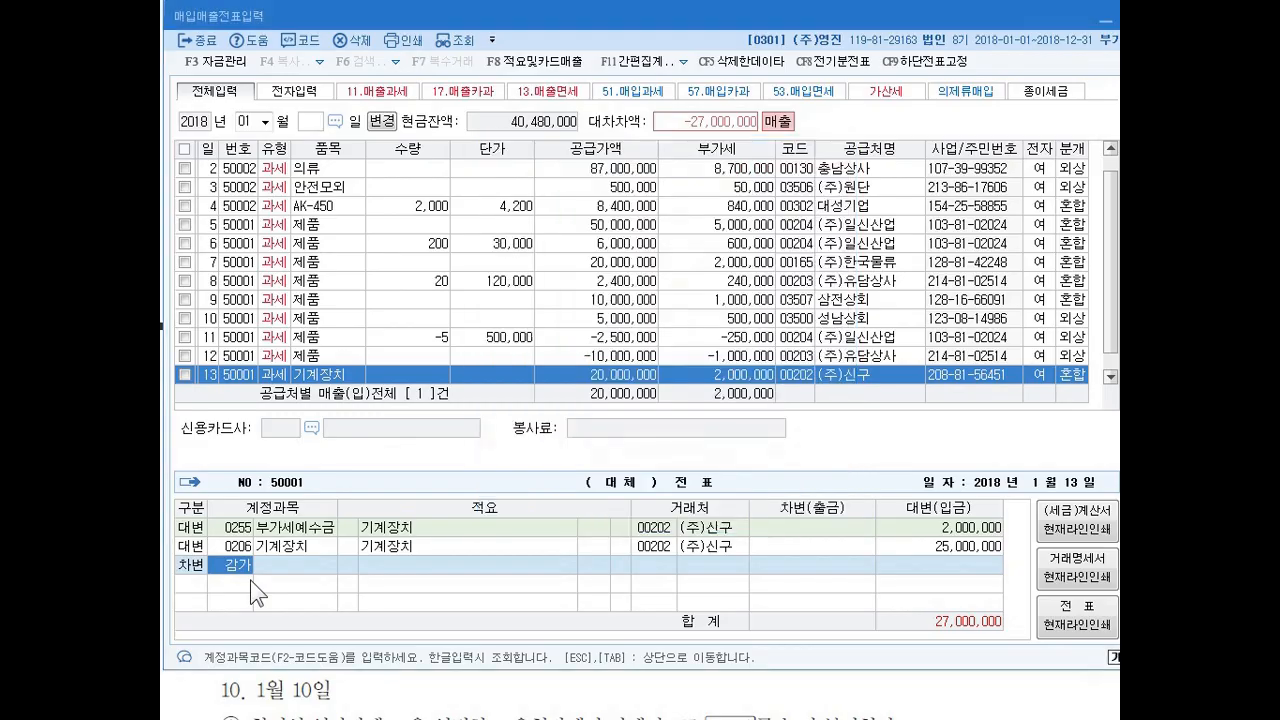
{"action": "key", "text": "Left"}
{"action": "left_click", "coordinate": [246, 560]}
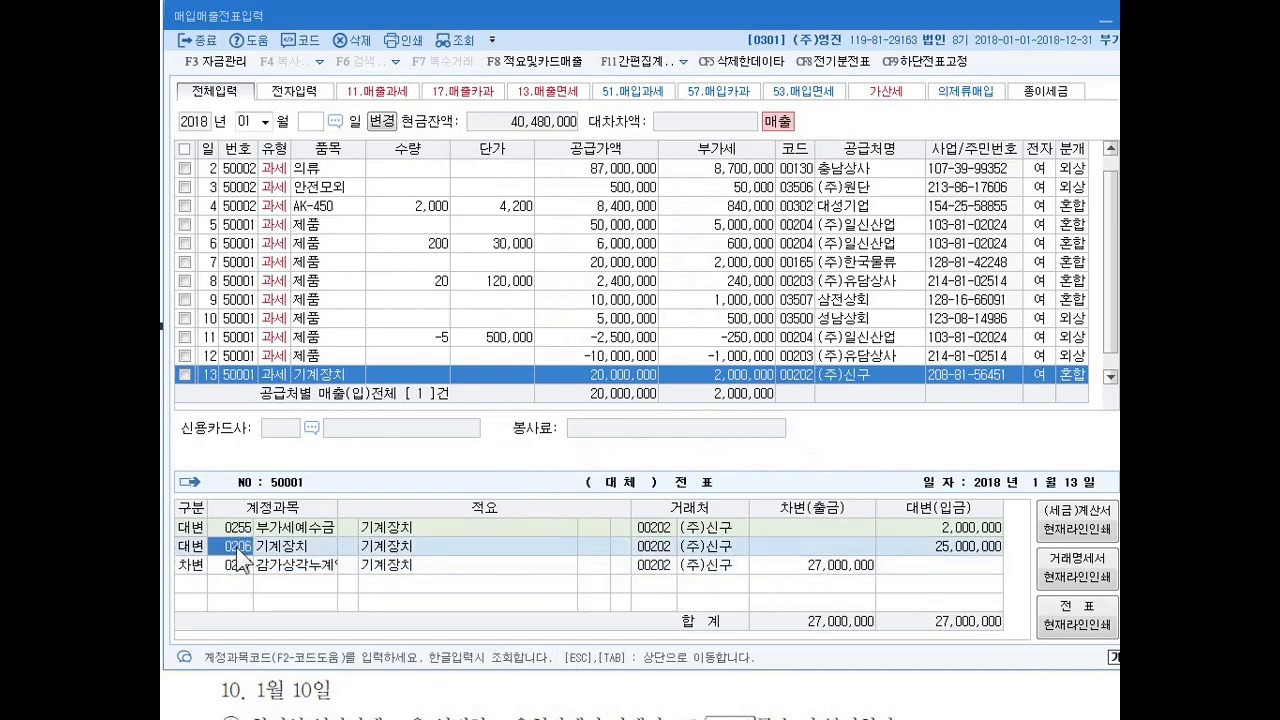
{"action": "left_click", "coordinate": [781, 560]}
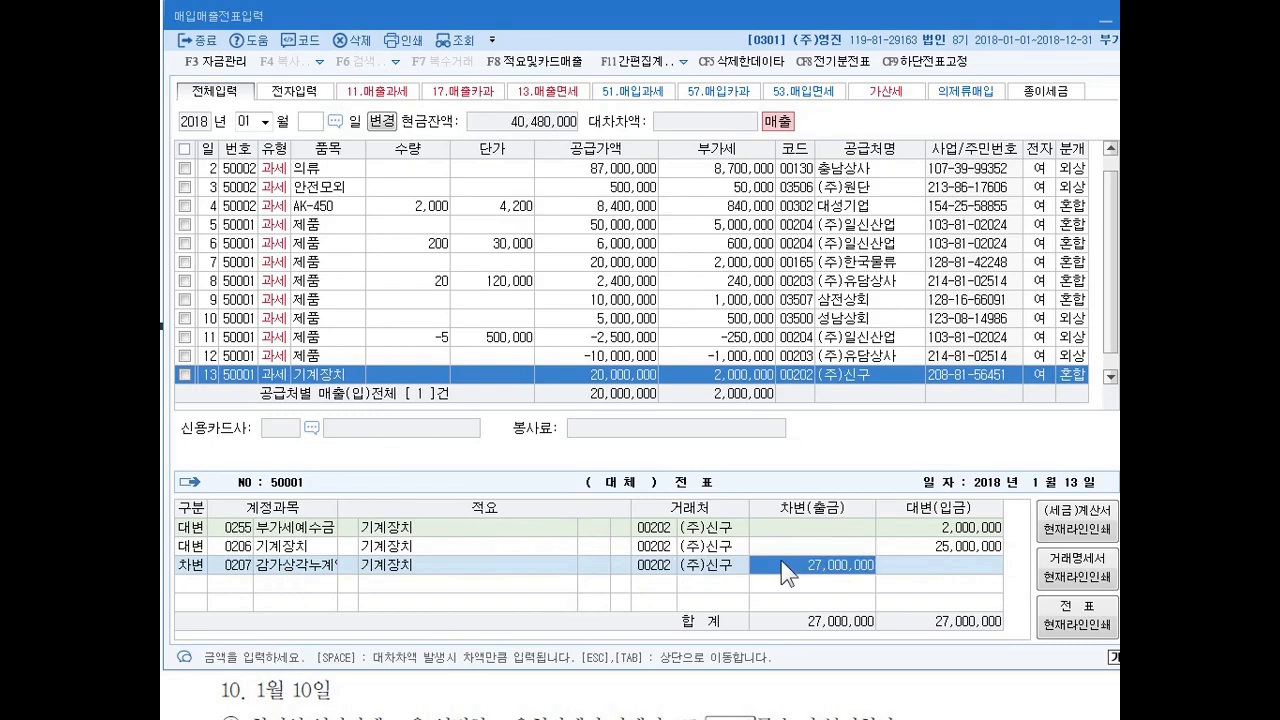
{"action": "type", "text": "3000000"}
{"action": "key", "text": "Return"}
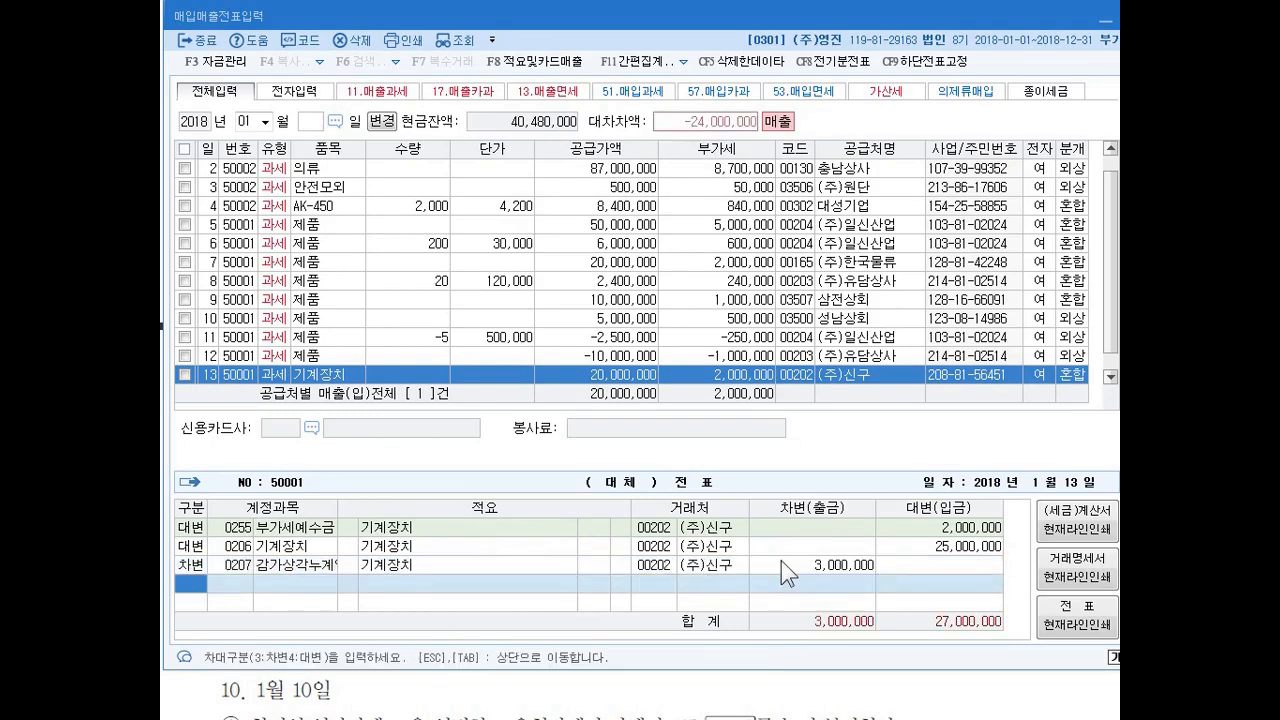
Add a debit line for account 0101 현금 with an amount of 15,000,000 to the January 13 entry.
{"action": "type", "text": "3"}
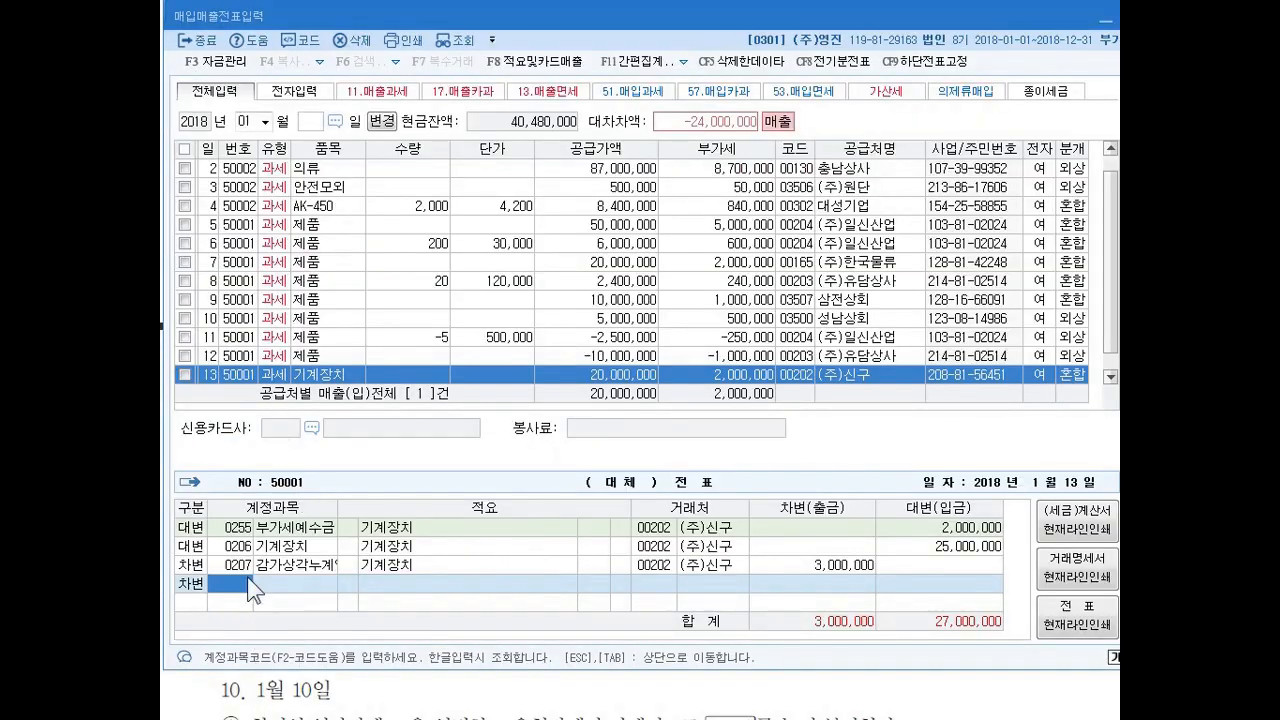
{"action": "type", "text": "101"}
{"action": "key", "text": "Return"}
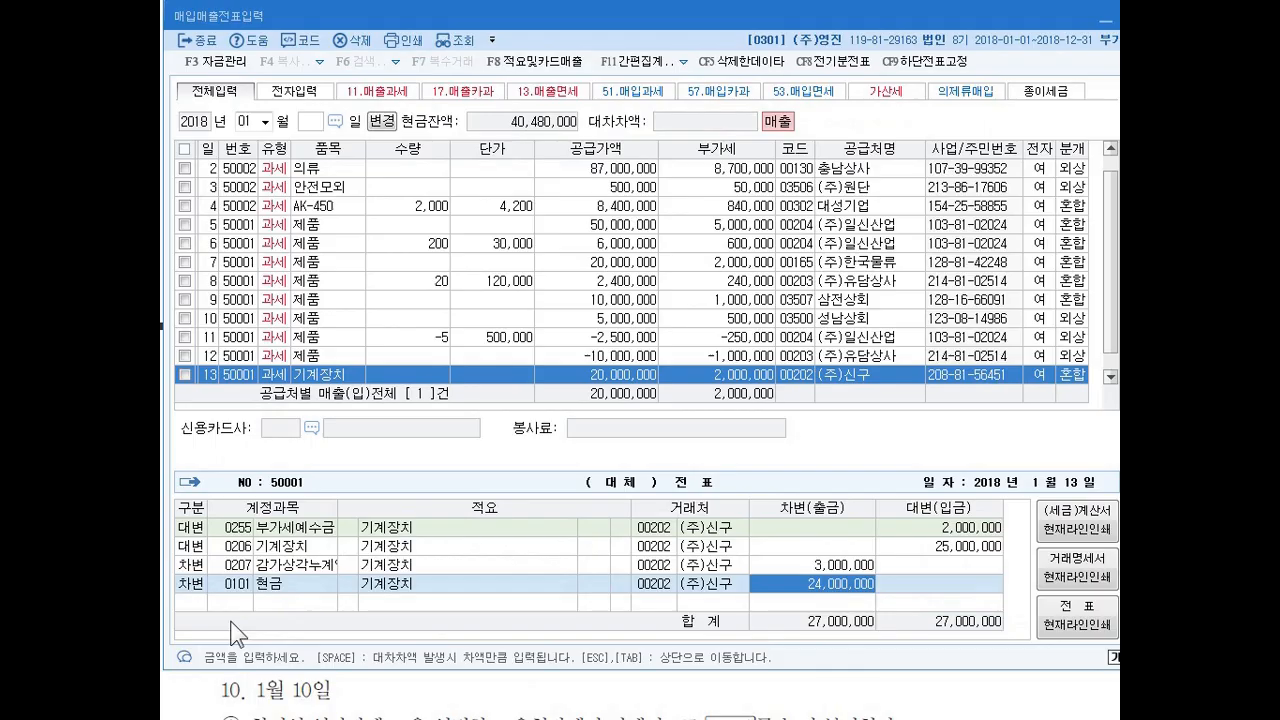
{"action": "type", "text": "15000000"}
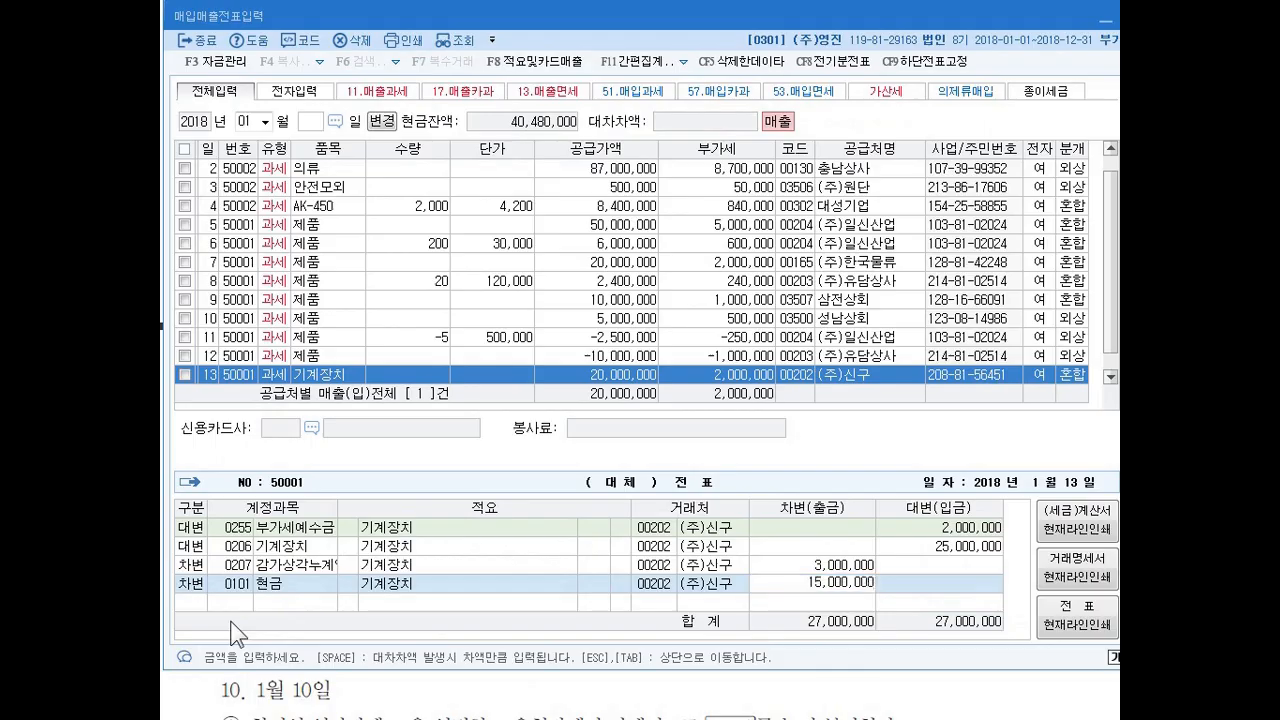
{"action": "key", "text": "Return"}
Add a debit line for account 0120 미수금 with an amount of 7,000,000 to the January 13 entry.
{"action": "type", "text": "3"}
{"action": "key", "text": "Return"}
{"action": "type", "text": "120"}
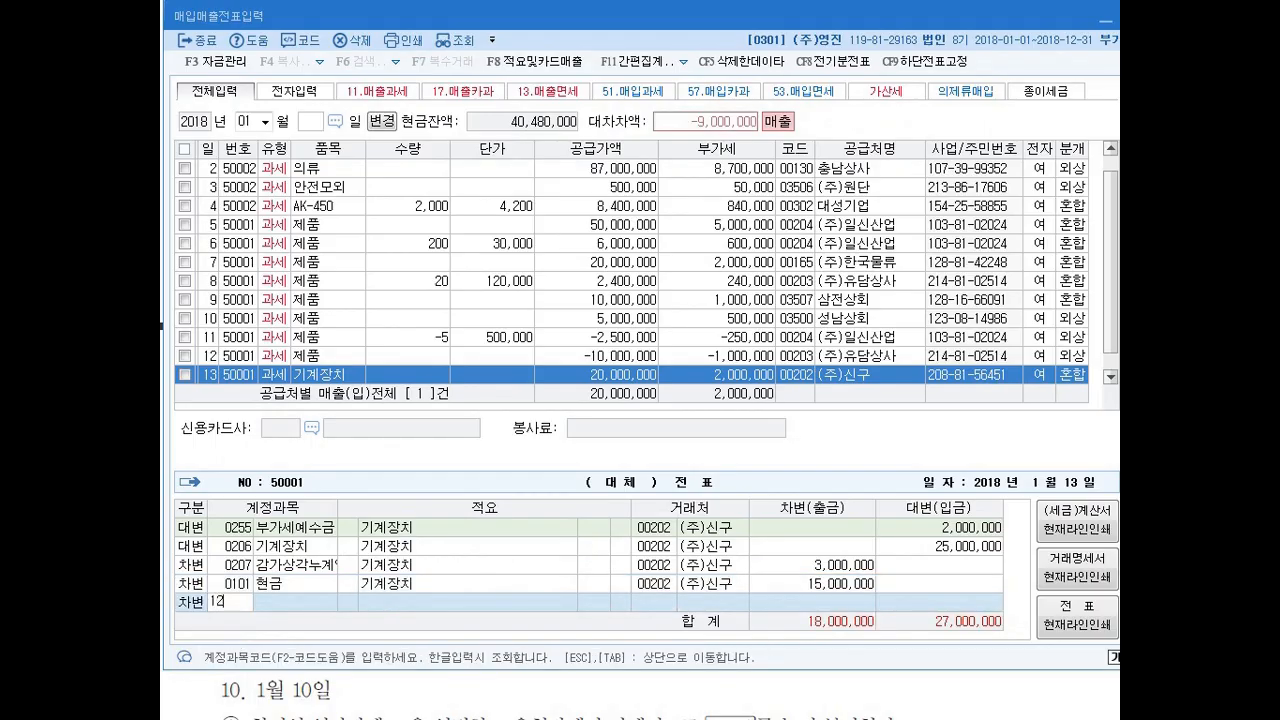
{"action": "key", "text": "Return"}
{"action": "type", "text": "7000000"}
{"action": "key", "text": "Return"}
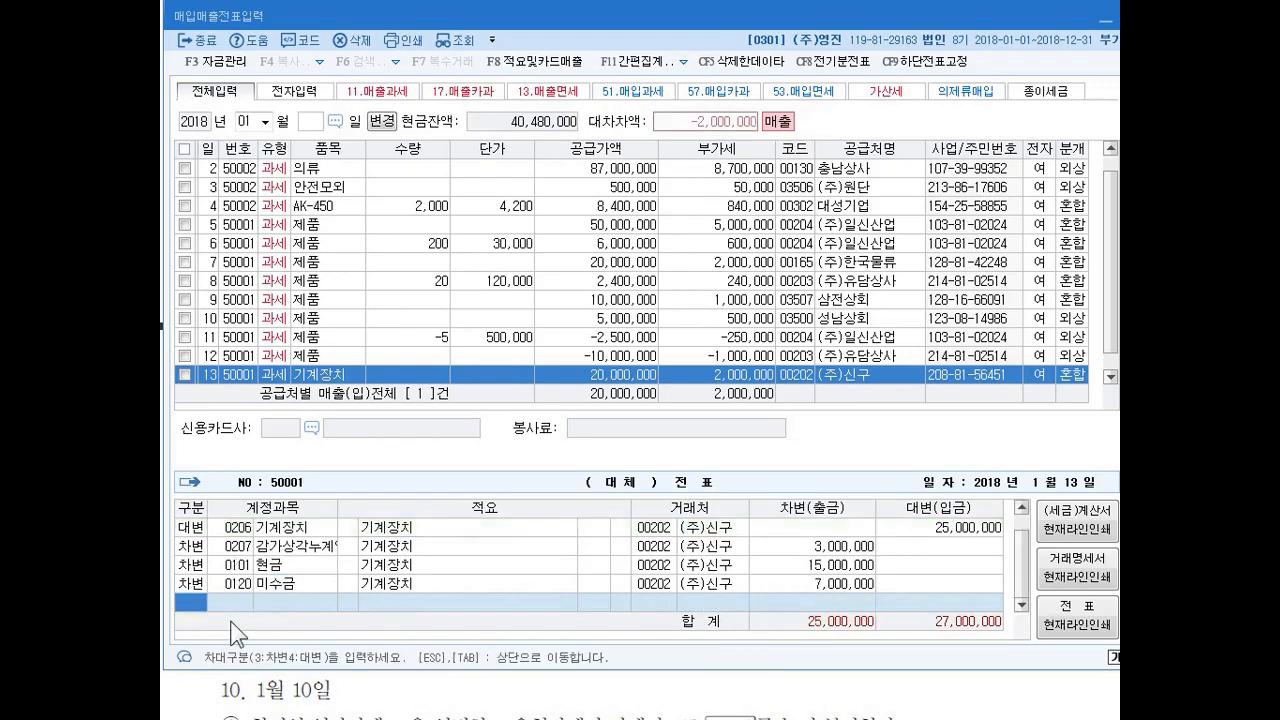
Add a debit line for disposal account 0970 with the remaining 2,000,000, check the debit and credit totals, and close the January 13 entry.
{"action": "type", "text": "3"}
{"action": "key", "text": "Return"}
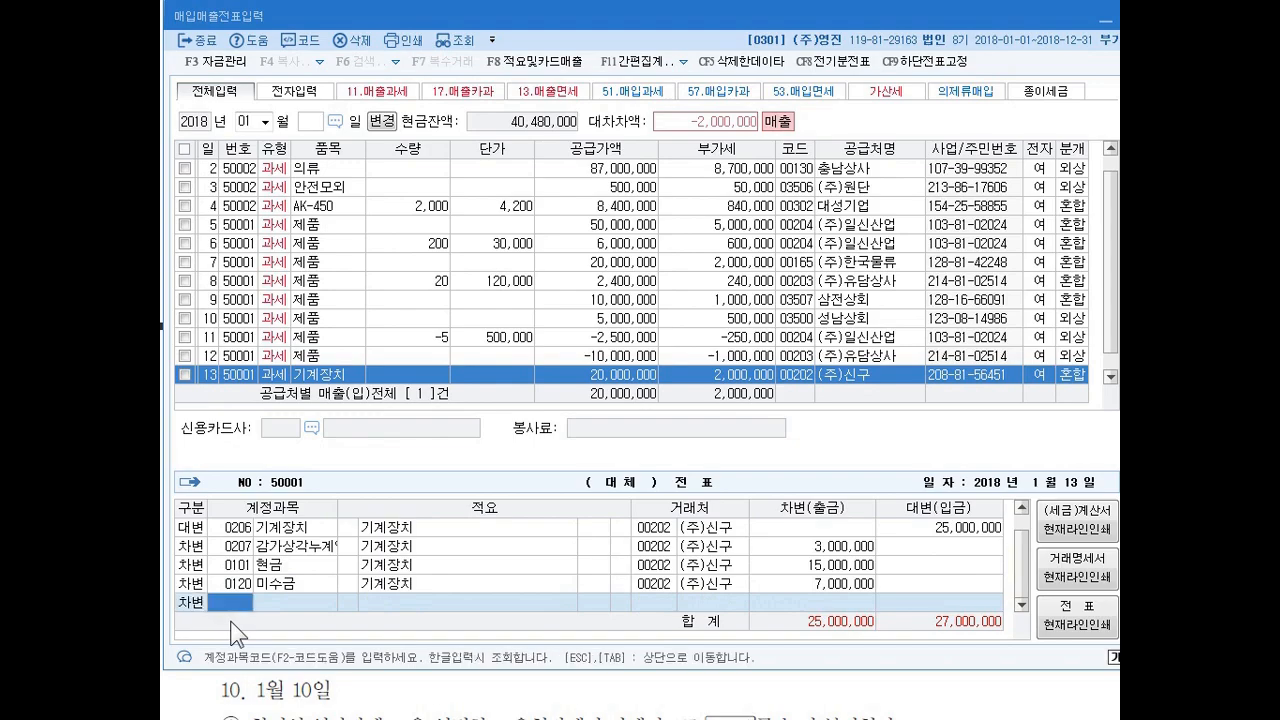
{"action": "type", "text": "970"}
{"action": "key", "text": "Return"}
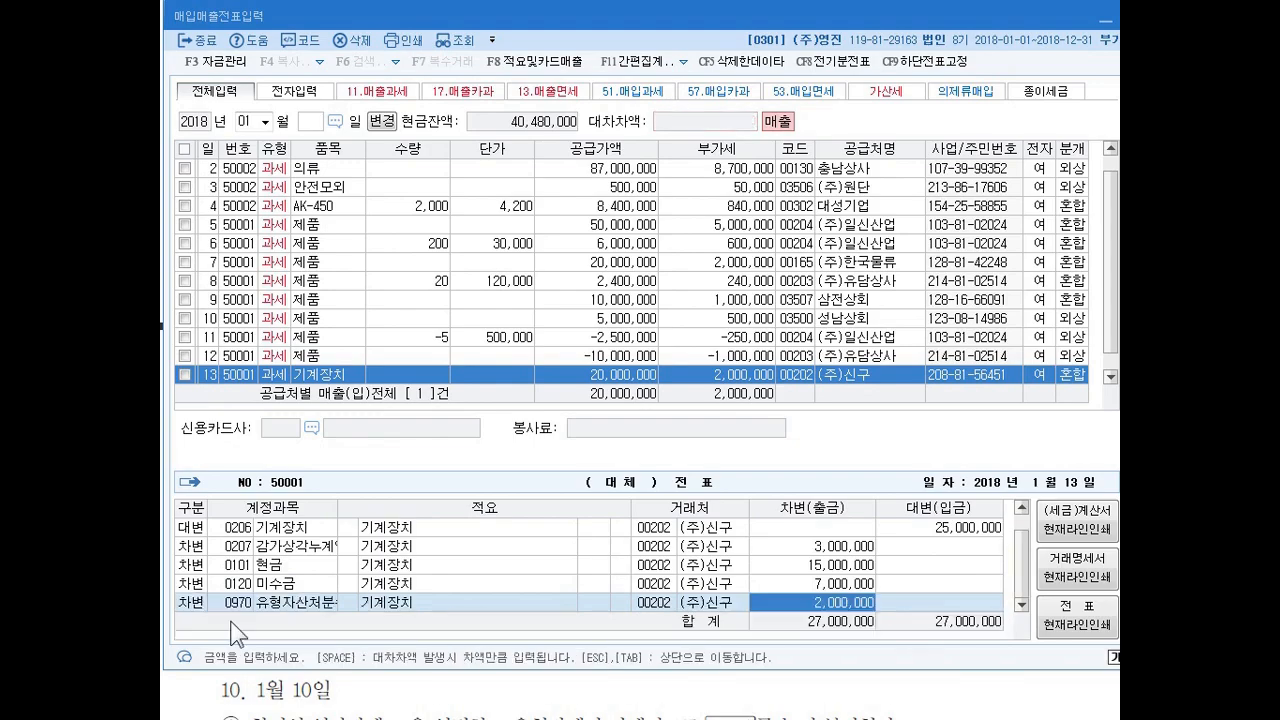
{"action": "key", "text": "ctrl+2"}
{"action": "mouse_move", "coordinate": [865, 606]}
{"action": "left_mouse_down"}
{"action": "mouse_move", "coordinate": [827, 609]}
{"action": "mouse_move", "coordinate": [876, 610]}
{"action": "left_mouse_up"}
{"action": "left_click_drag", "start_coordinate": [784, 626], "coordinate": [800, 624]}
{"action": "left_click_drag", "start_coordinate": [913, 621], "coordinate": [926, 621]}
{"action": "mouse_move", "coordinate": [919, 615]}
{"action": "left_mouse_down"}
{"action": "mouse_move", "coordinate": [919, 627]}
{"action": "mouse_move", "coordinate": [931, 616]}
{"action": "left_mouse_up"}
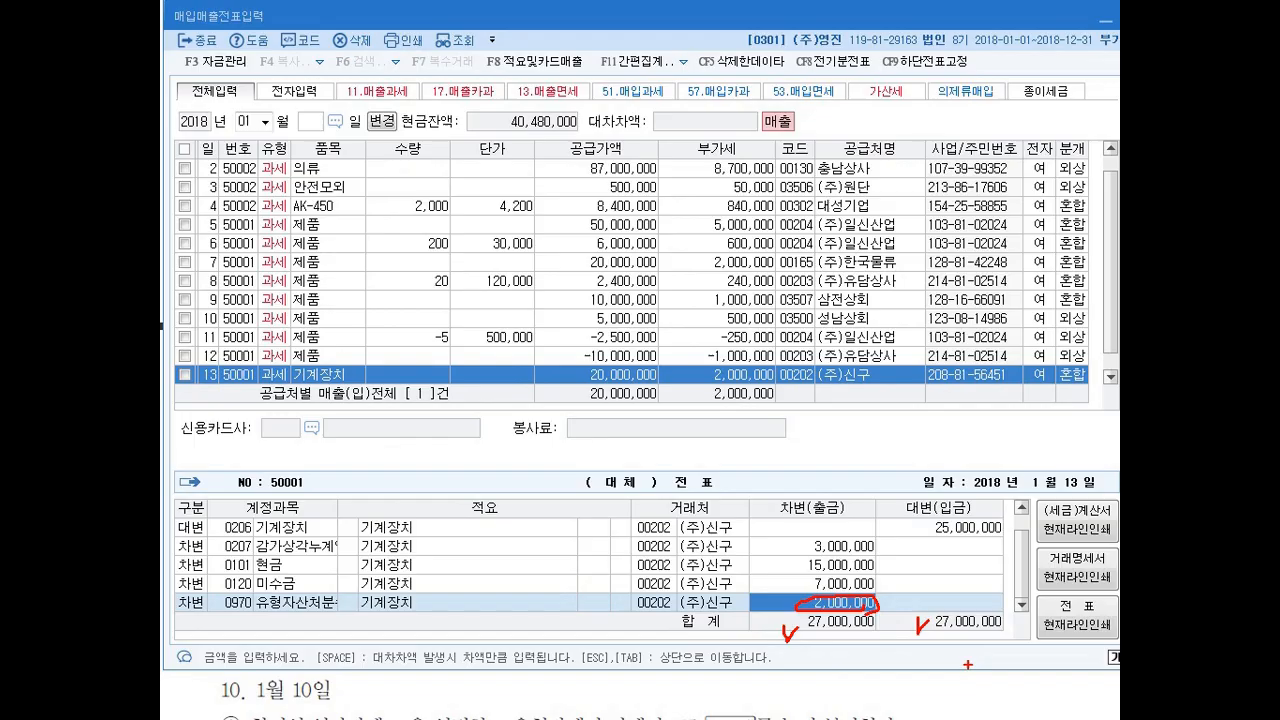
{"action": "key", "text": "Escape"}
{"action": "key", "text": "Escape"}
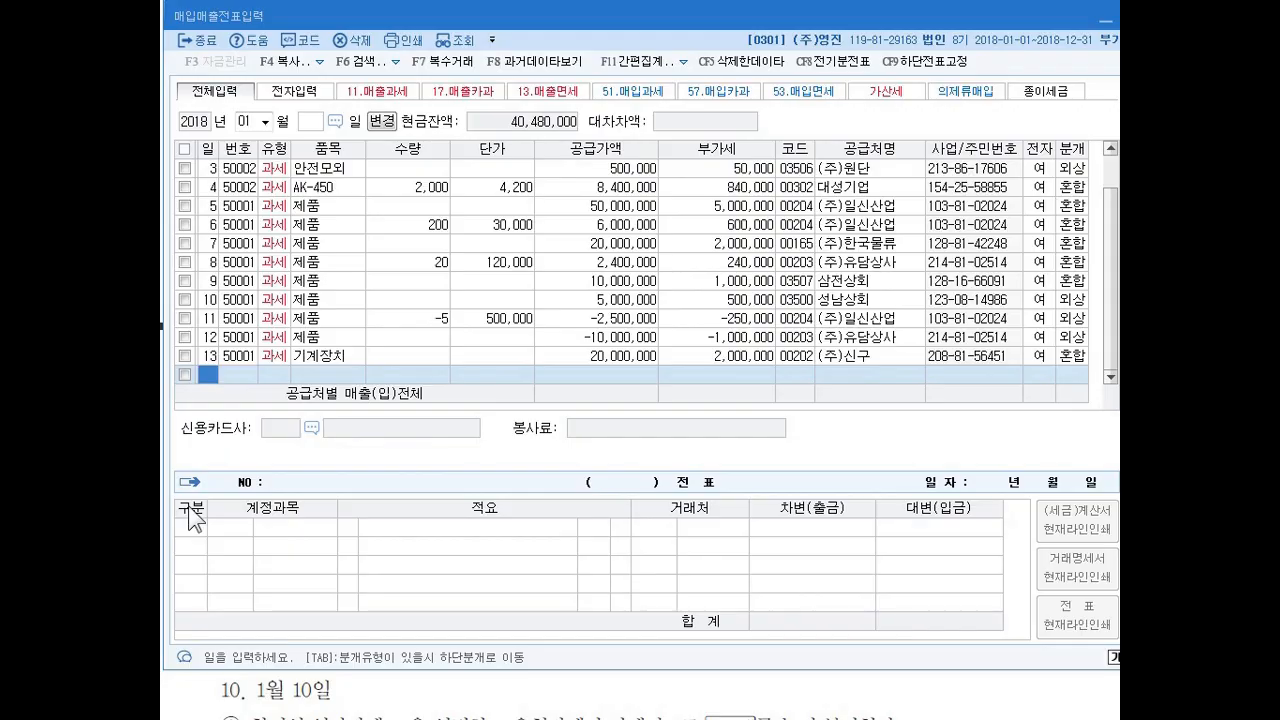
Start a voucher dated January 14 and bring up exercise 14 to read the truck disposal's cost, depreciation and sale price.
{"action": "type", "text": "14"}
{"action": "key", "text": "Return"}
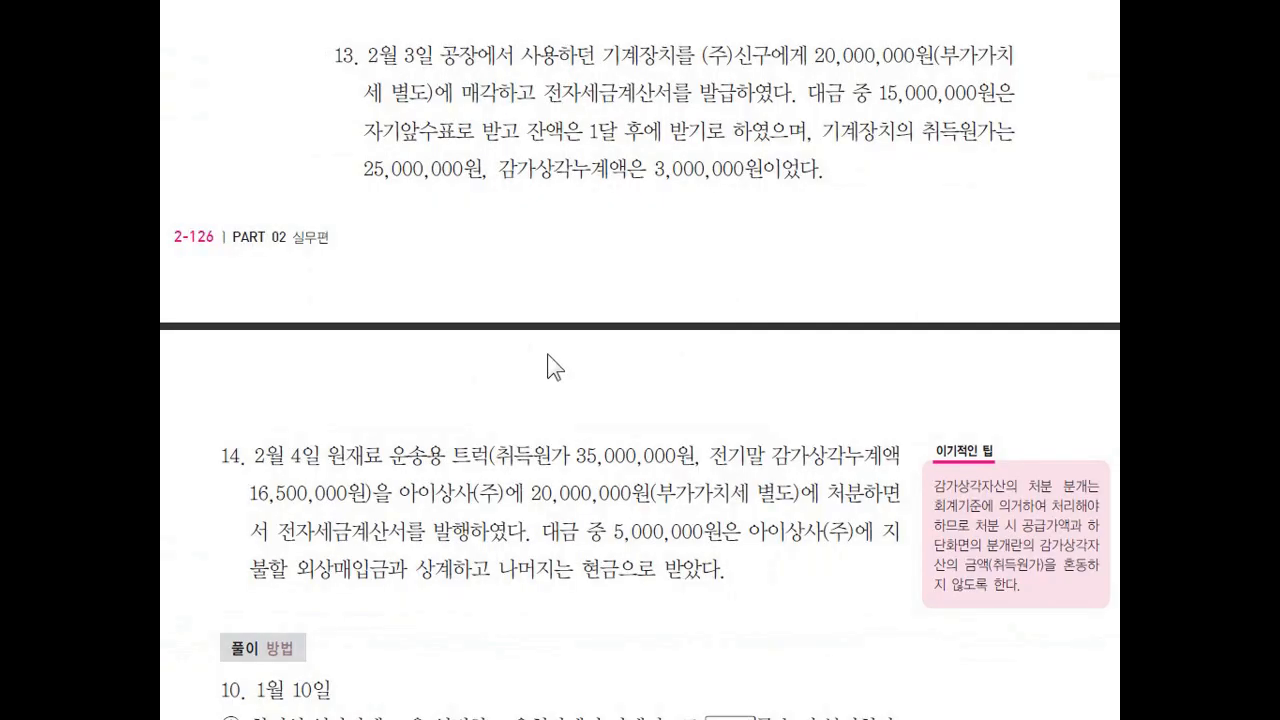
{"action": "scroll", "coordinate": [548, 367], "scroll_direction": "down", "scroll_amount": 5}
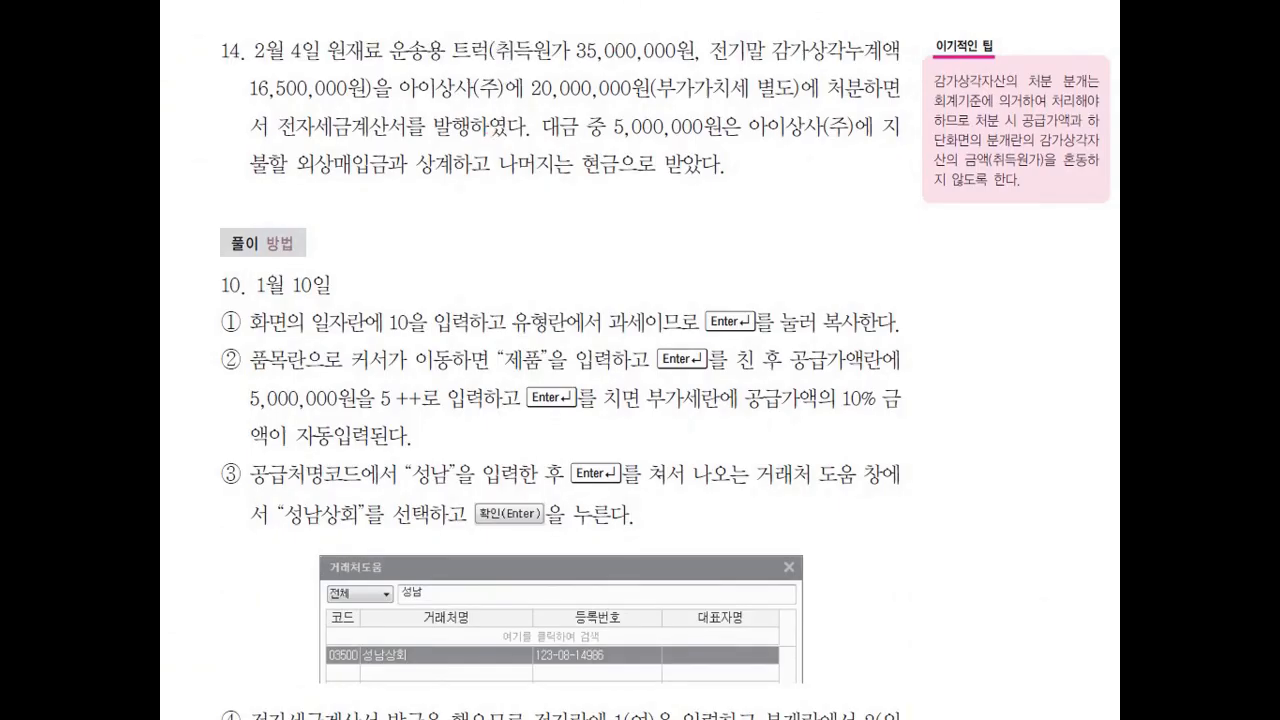
{"action": "mouse_move", "coordinate": [705, 50]}
{"action": "left_mouse_down"}
{"action": "mouse_move", "coordinate": [716, 60]}
{"action": "mouse_move", "coordinate": [712, 40]}
{"action": "left_mouse_up"}
{"action": "left_click_drag", "start_coordinate": [533, 100], "coordinate": [626, 97]}
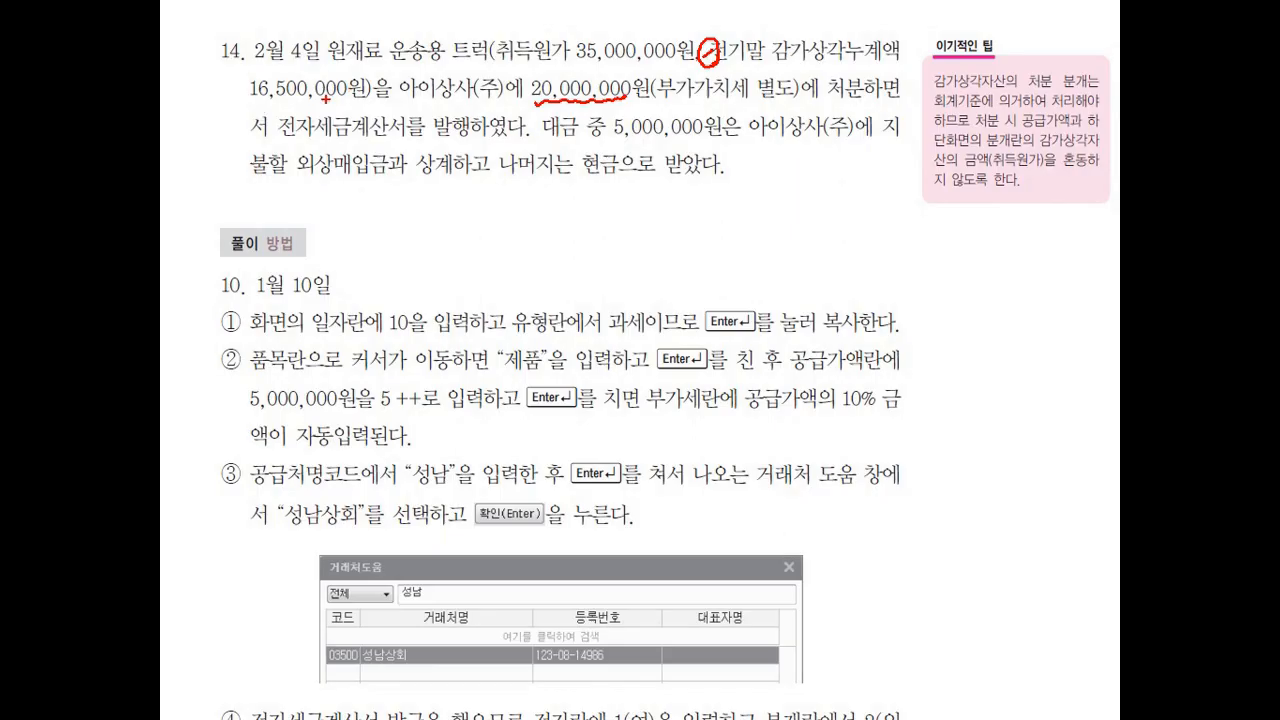
{"action": "key", "text": "Escape"}
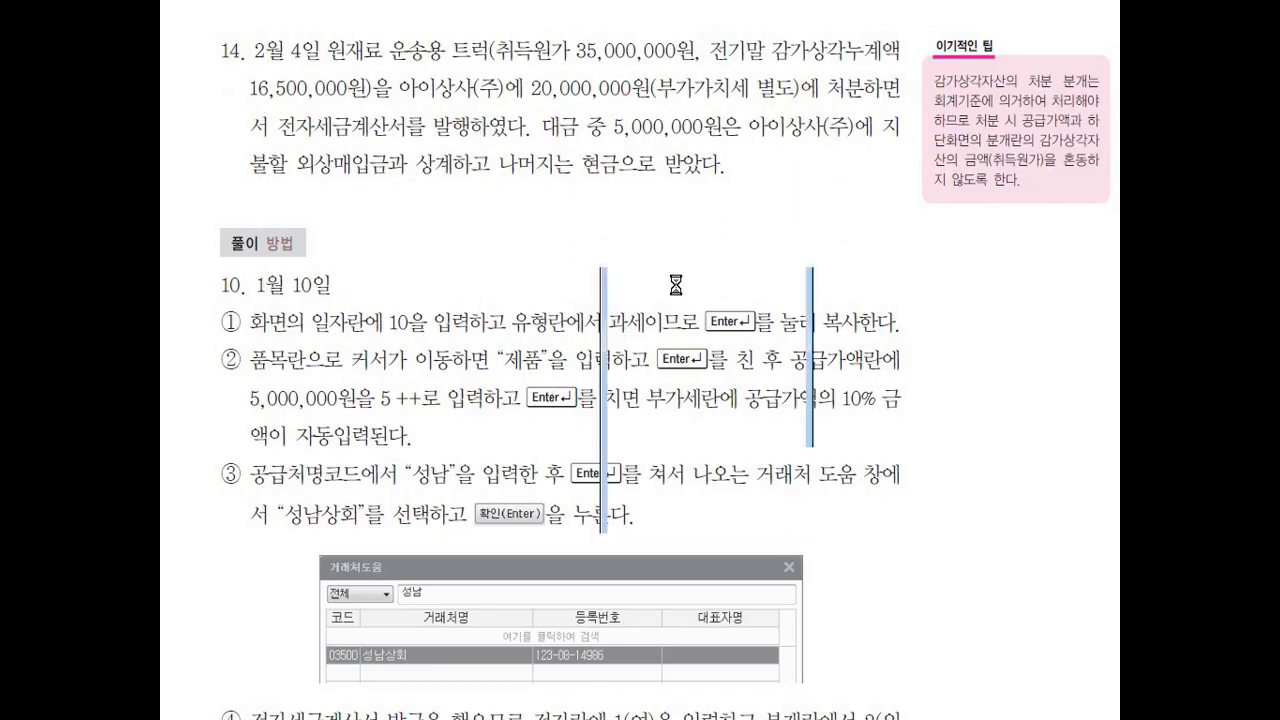
Subtract the accumulated depreciation of 16,500,000 from the truck's cost of 35,000,000 in the calculator, and close it.
{"action": "type", "text": "35000000 - 16,5"}
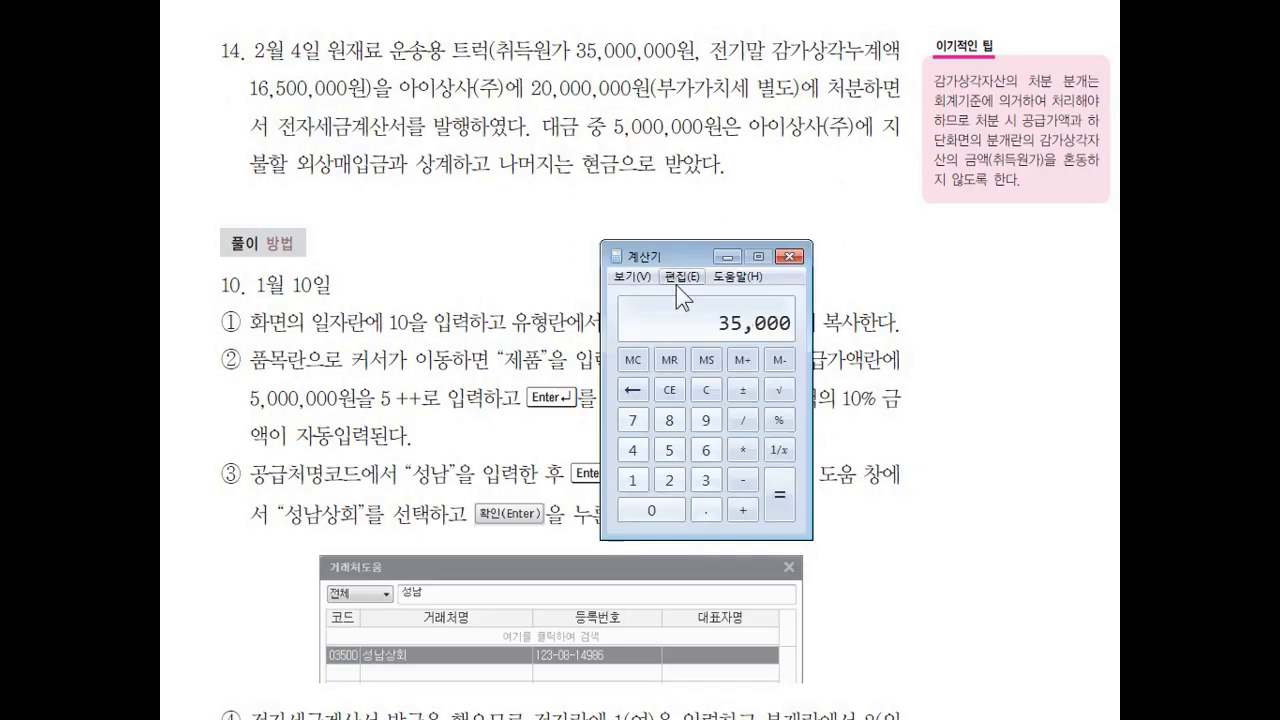
{"action": "type", "text": "00,000"}
{"action": "key", "text": "Return"}
{"action": "left_click_drag", "start_coordinate": [678, 241], "coordinate": [572, 195]}
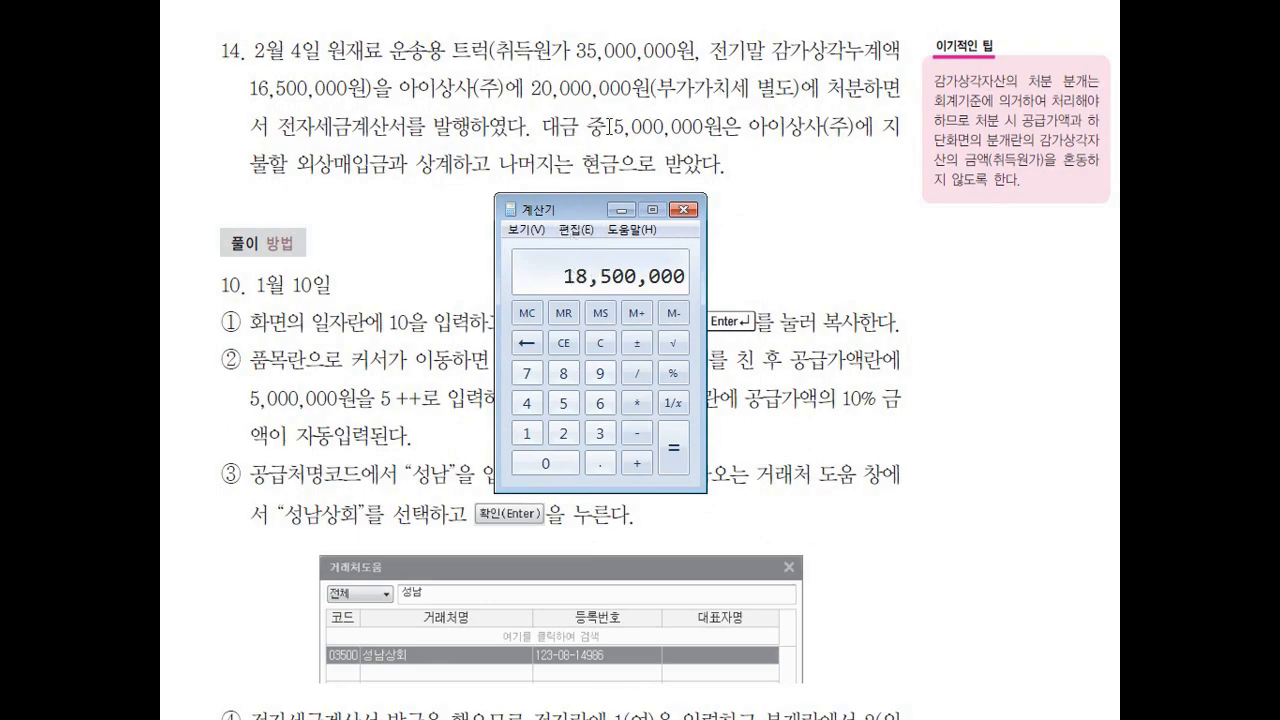
{"action": "left_click", "coordinate": [684, 210]}
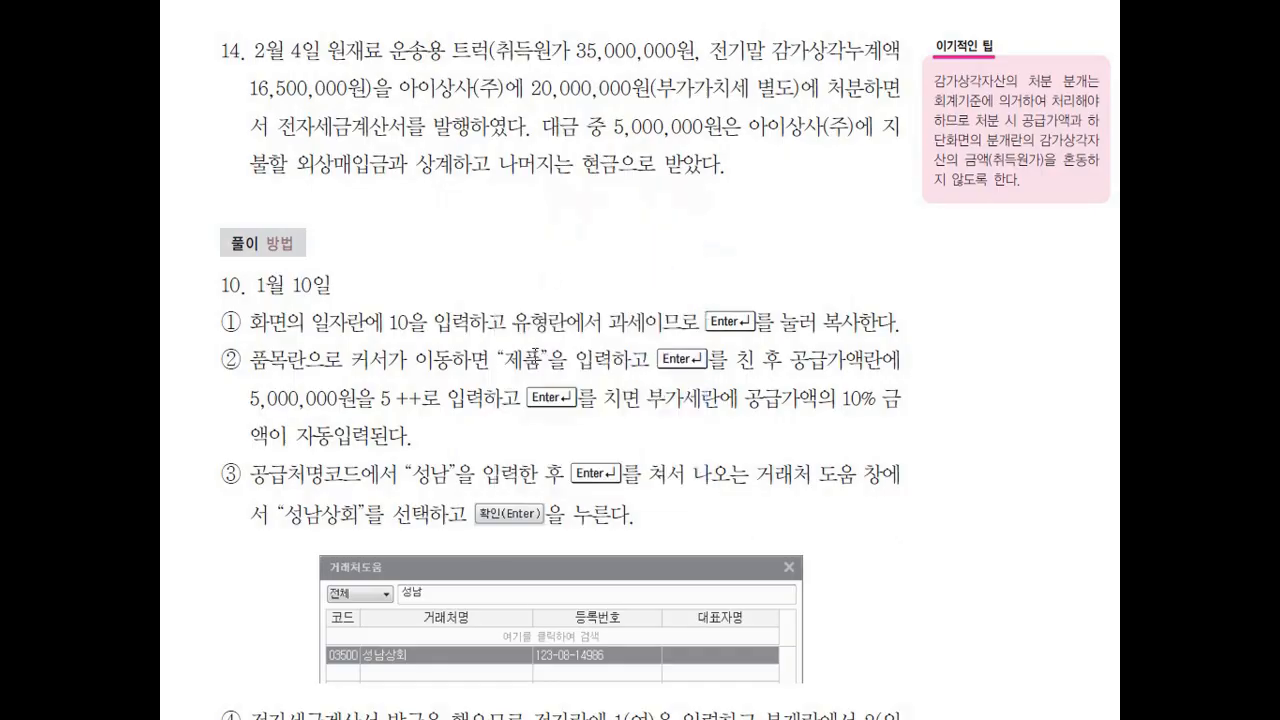
Mark 외상매입금 in exercise 14 as a 차변 item while examining the payment terms, and clear the markings.
{"action": "key", "text": "ctrl+2"}
{"action": "left_click_drag", "start_coordinate": [297, 179], "coordinate": [415, 184]}
{"action": "mouse_move", "coordinate": [348, 190]}
{"action": "left_mouse_down"}
{"action": "mouse_move", "coordinate": [342, 205]}
{"action": "mouse_move", "coordinate": [390, 204]}
{"action": "left_mouse_up"}
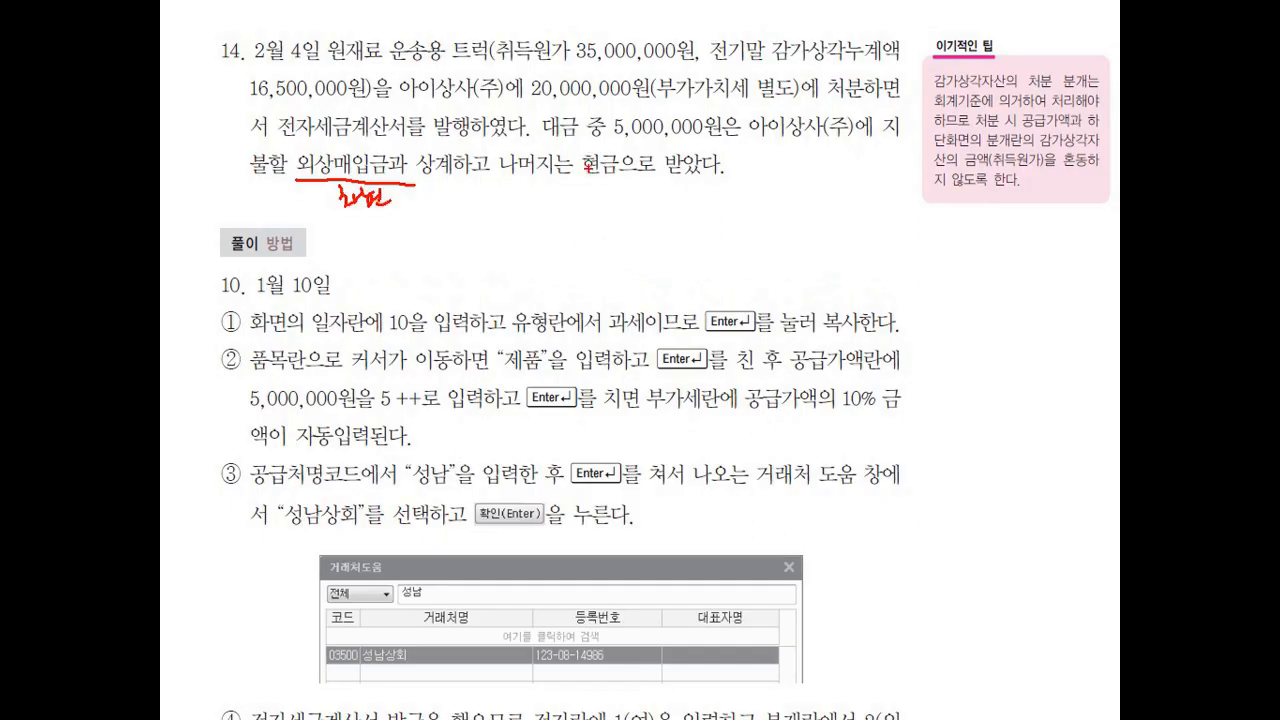
{"action": "key", "text": "Escape"}
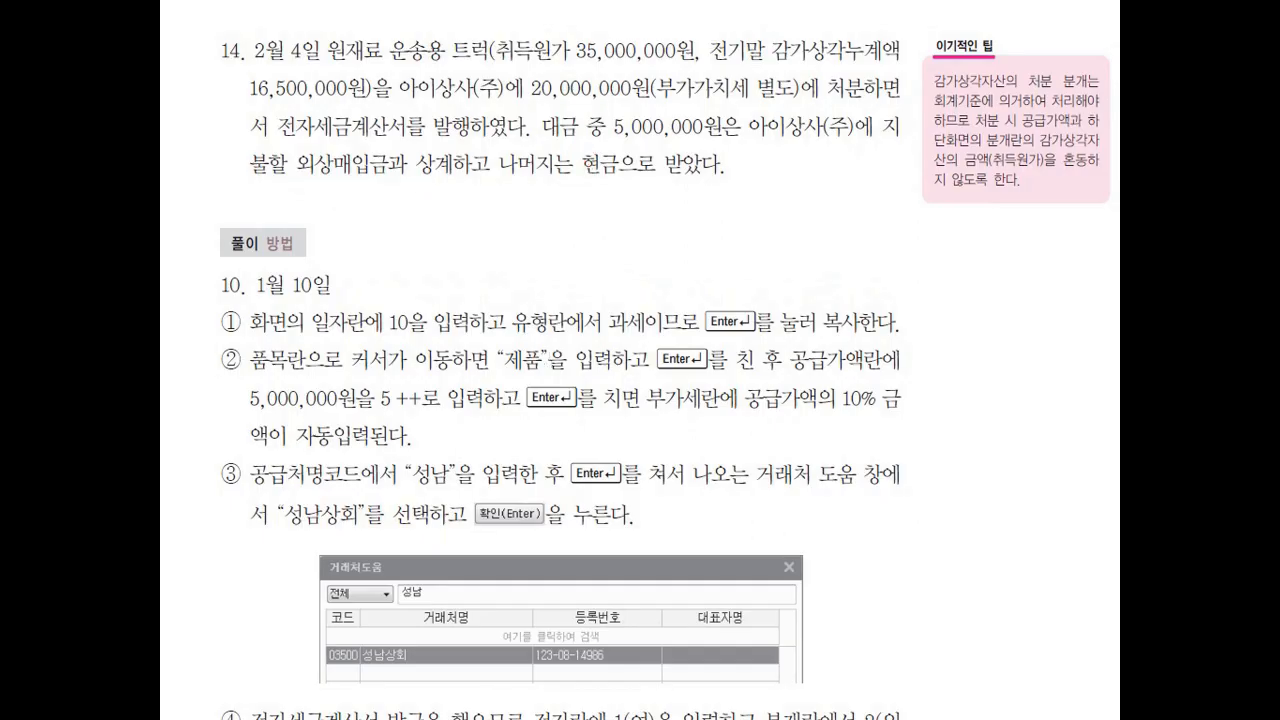
Return to the voucher entry and record the January 14 sale as type 11 (과세) for 트럭 with supply value 20,000,000.
{"action": "key", "text": "alt+Tab"}
{"action": "type", "text": "11"}
{"action": "key", "text": "Return"}
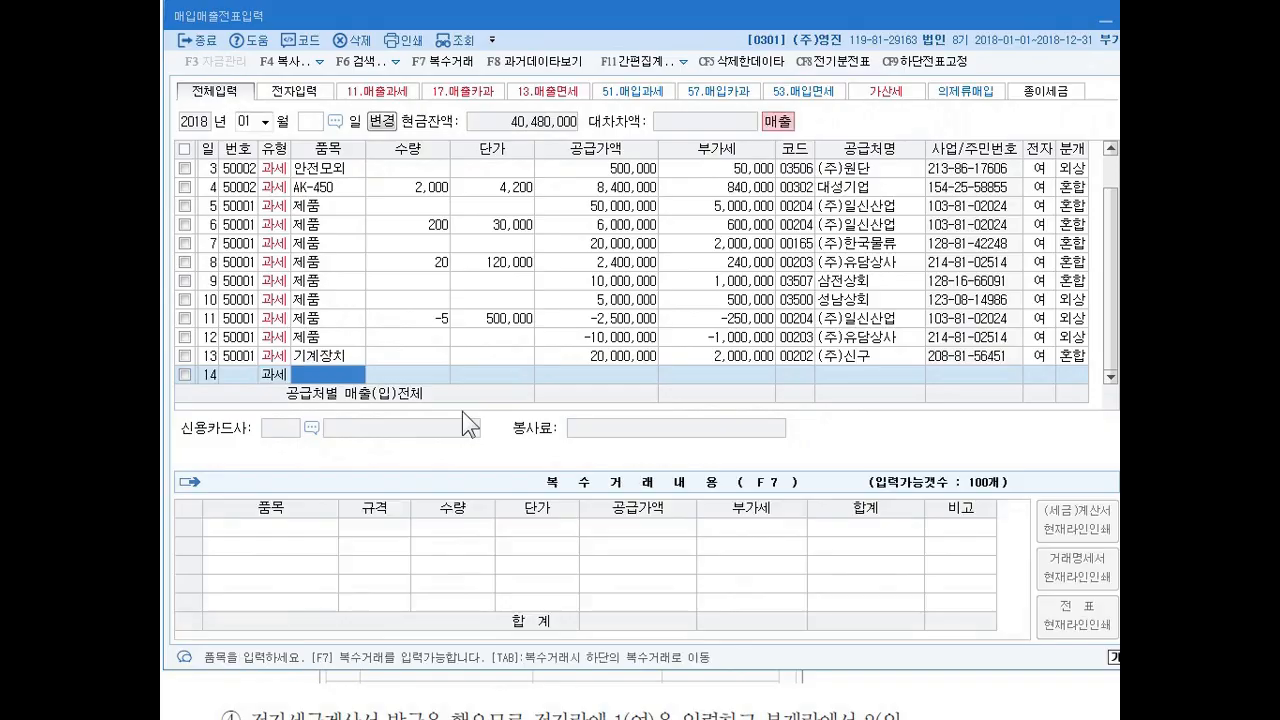
{"action": "type", "text": "트럭"}
{"action": "key", "text": "Return"}
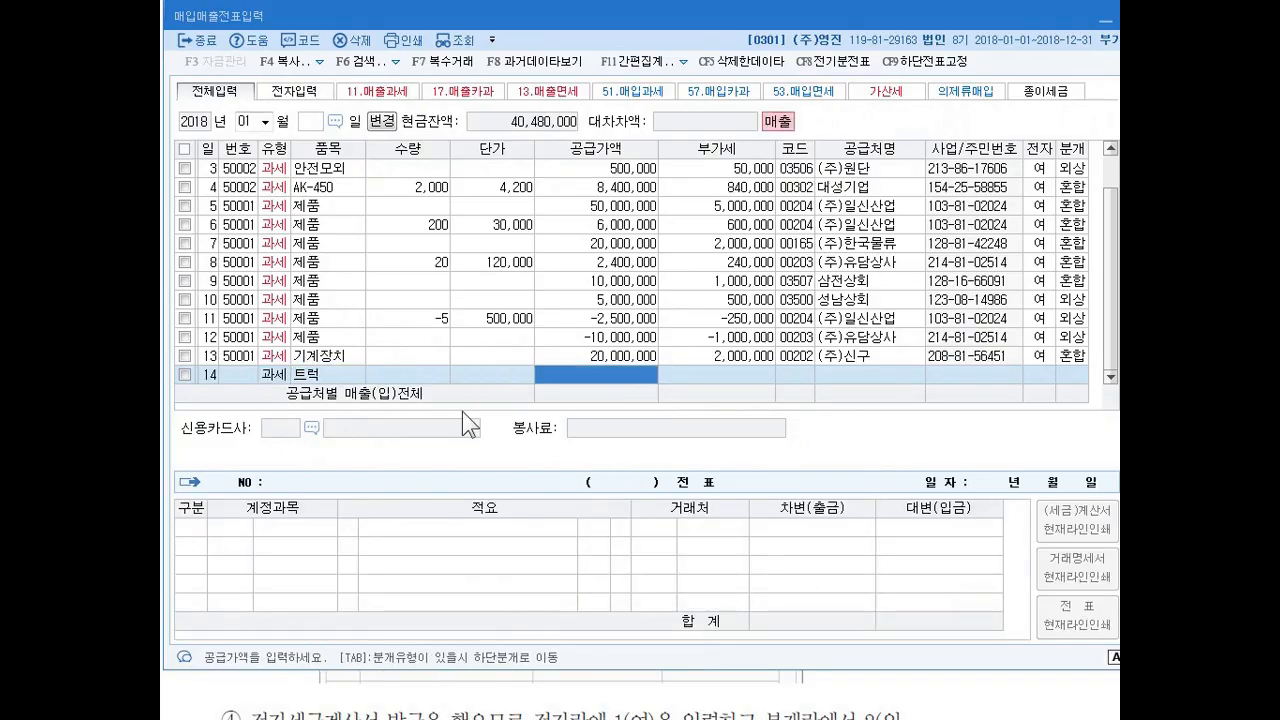
{"action": "type", "text": "20000000"}
{"action": "key", "text": "Return"}
Look up 아이, assign 아이상사(주) as the January 14 trading partner, and set electronic invoice to 여 and journal type to 혼합.
{"action": "key", "text": "Return"}
{"action": "type", "text": "아이"}
{"action": "key", "text": "Return"}
{"action": "key", "text": "Return"}
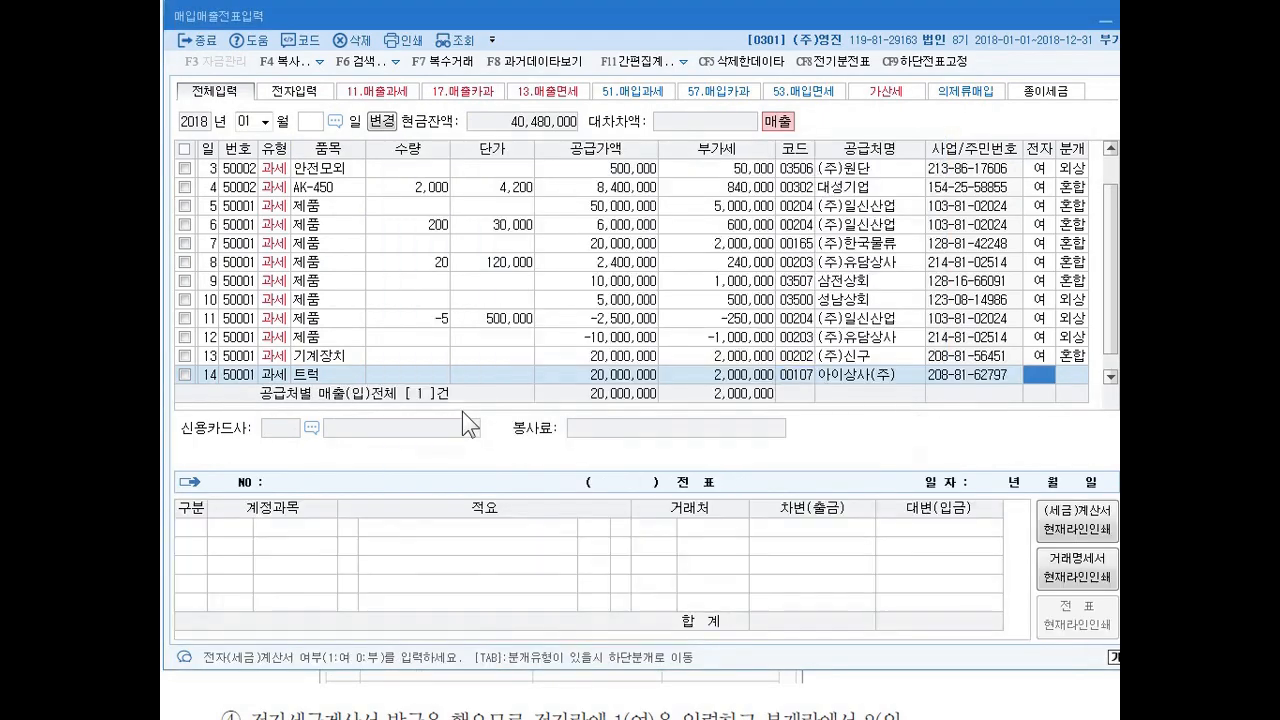
{"action": "type", "text": "1"}
Change the January 14 entry's 제품매출 line to account 208 차량운반구 with a 대변 amount of 35,000,000.
{"action": "key", "text": "Return"}
{"action": "type", "text": "3"}
{"action": "key", "text": "Return"}
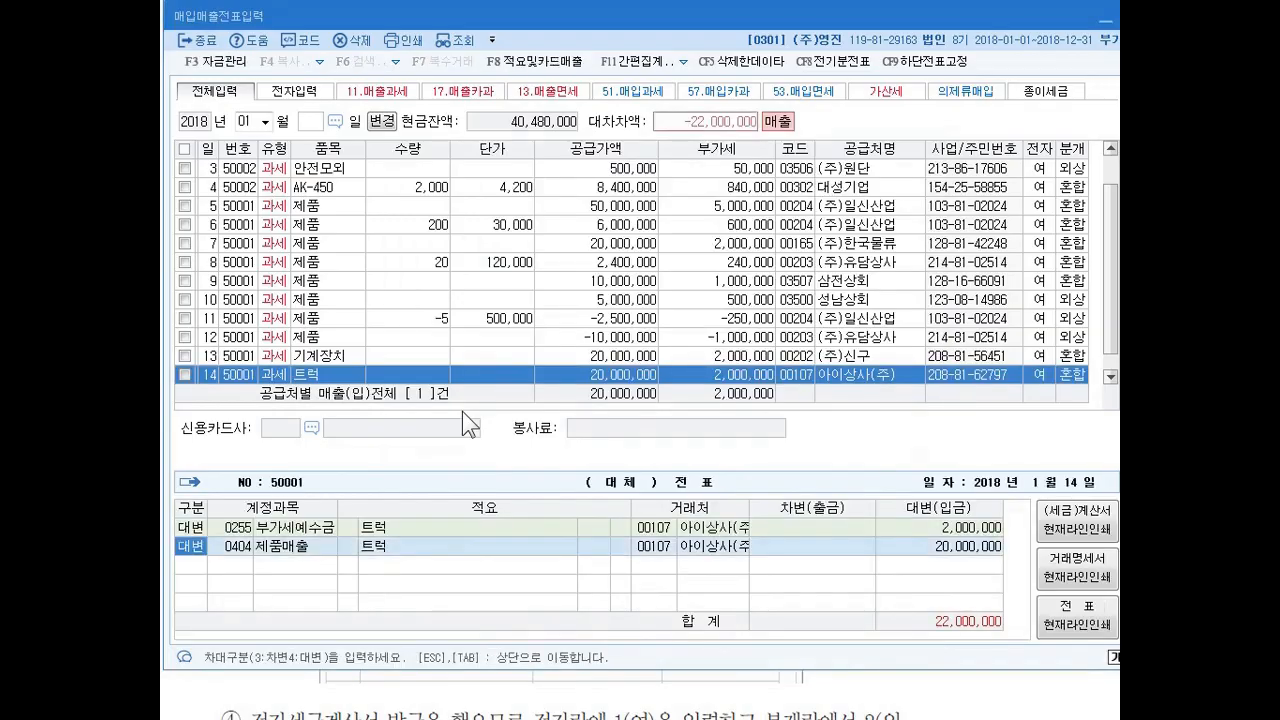
{"action": "key", "text": "Return"}
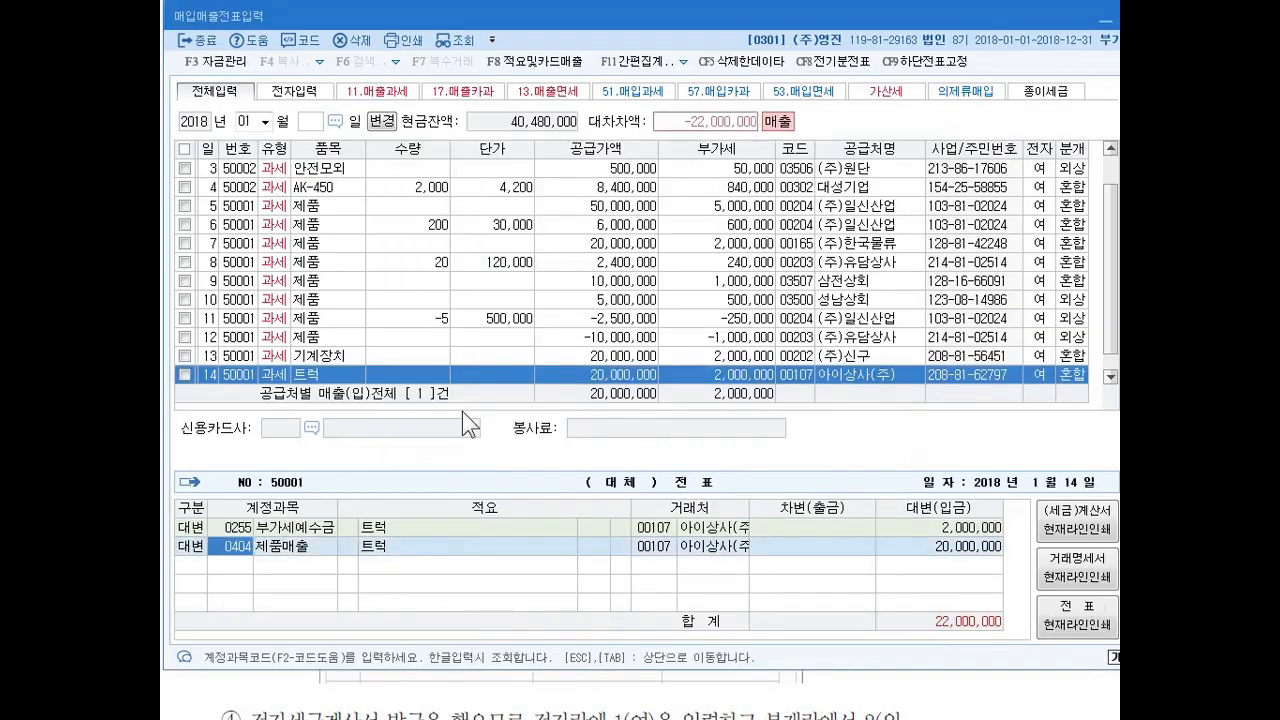
{"action": "type", "text": "208"}
{"action": "key", "text": "Return"}
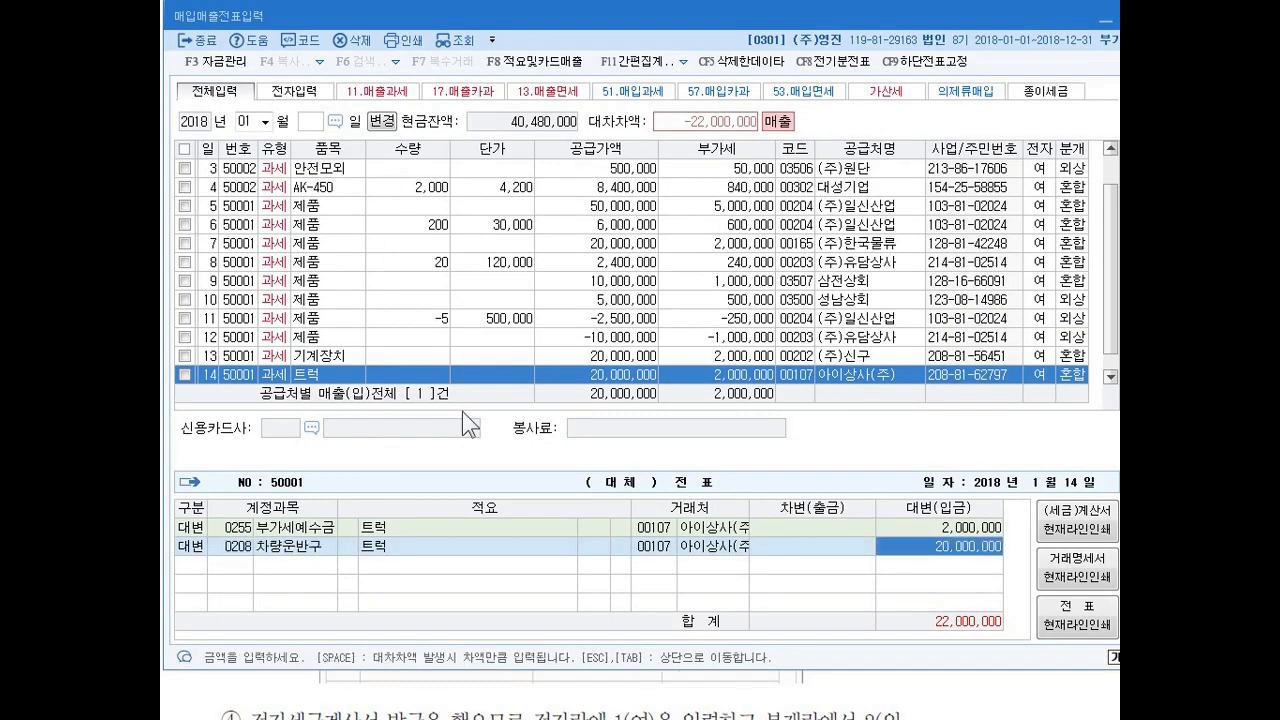
{"action": "type", "text": "35000000"}
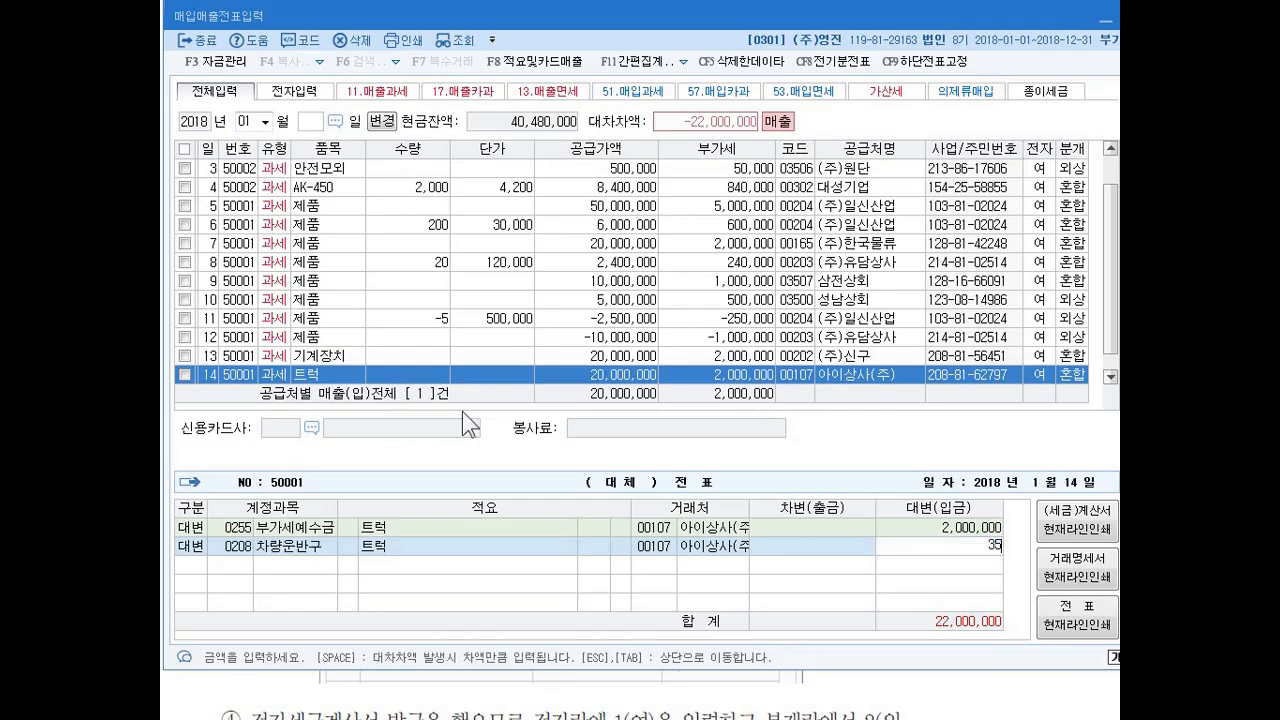
{"action": "key", "text": "Return"}
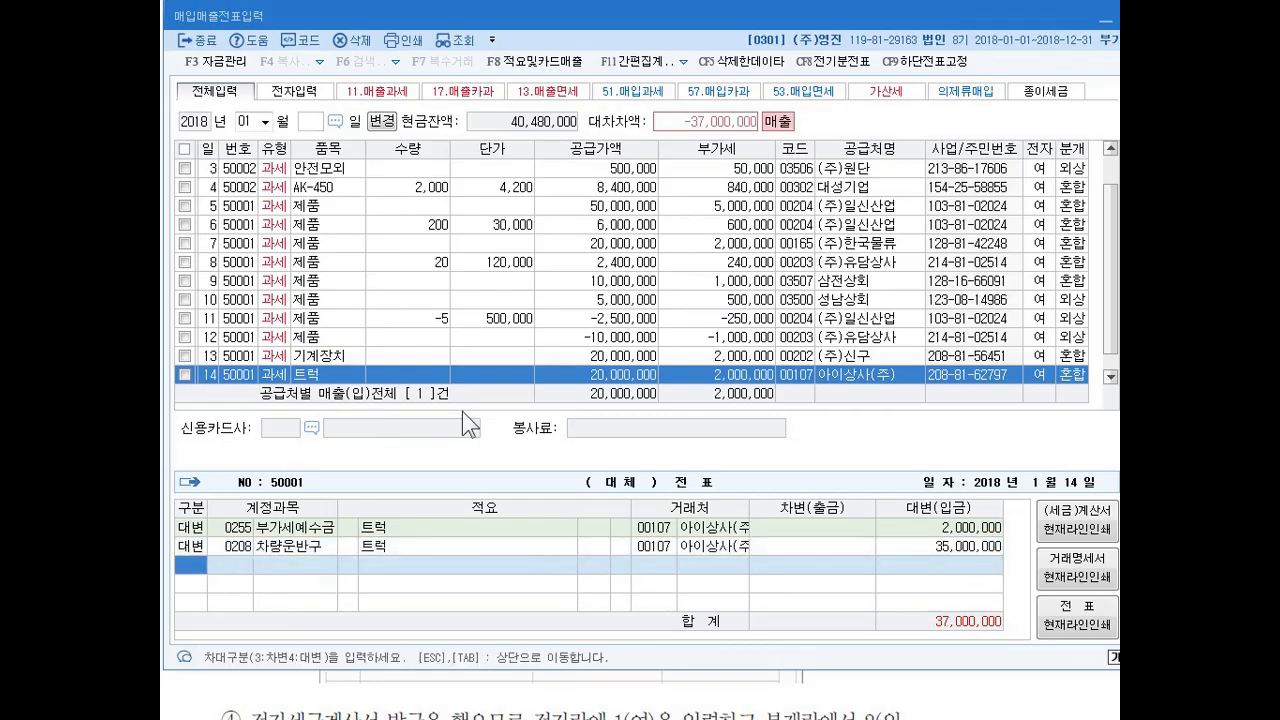
Check exercise 14's figures, and add a 차변 line for account 209 감가상각누계액 with 16,500,000.
{"action": "left_click_drag", "start_coordinate": [500, 16], "coordinate": [482, 136]}
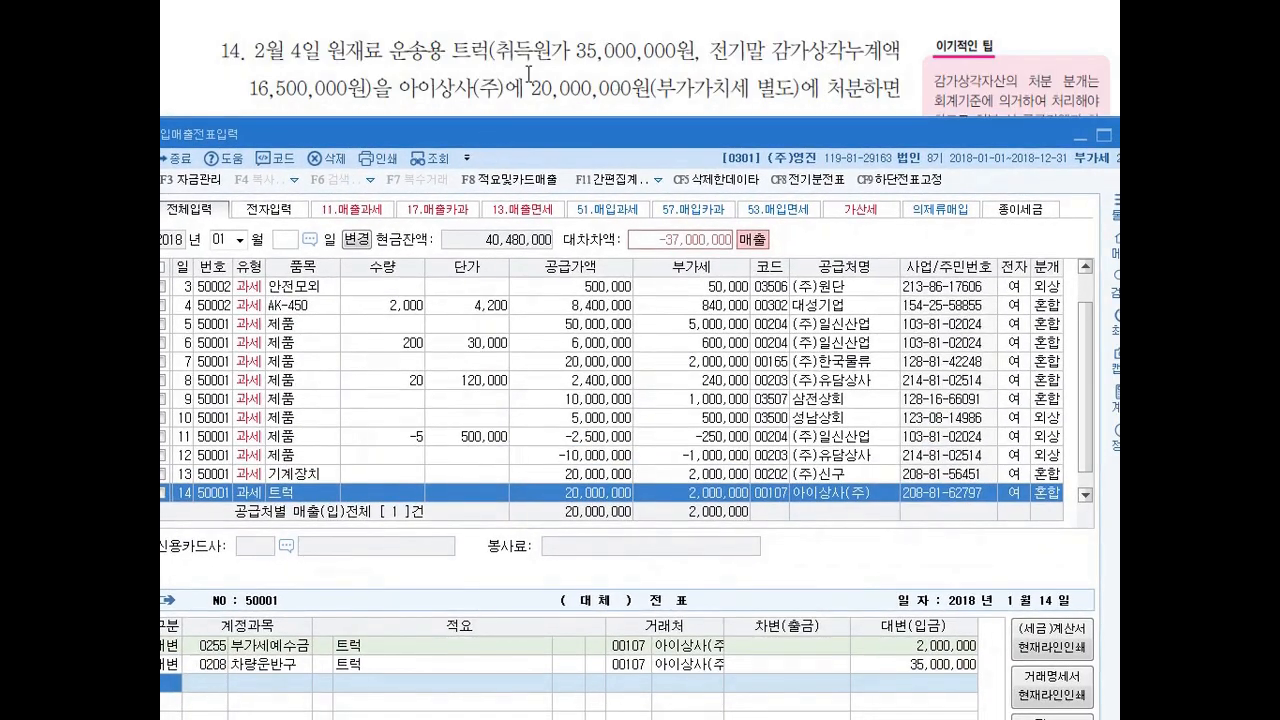
{"action": "left_click_drag", "start_coordinate": [500, 133], "coordinate": [521, 28]}
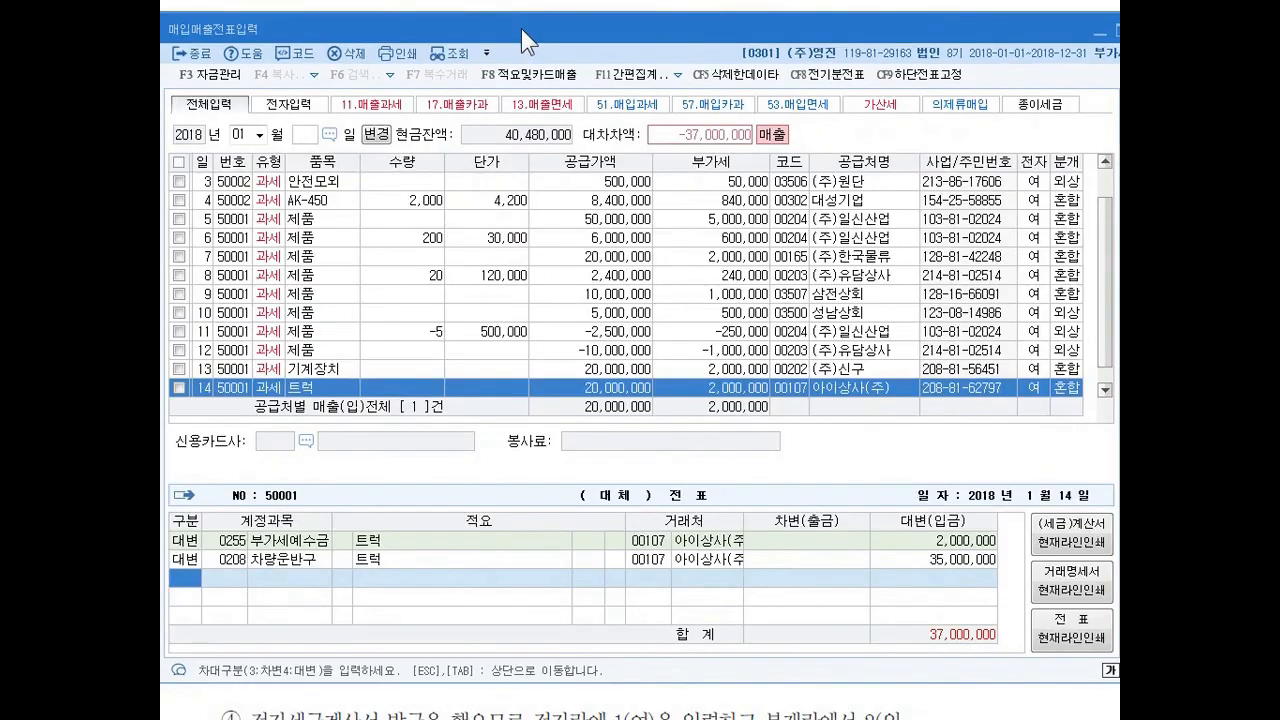
{"action": "type", "text": "3"}
{"action": "type", "text": "209"}
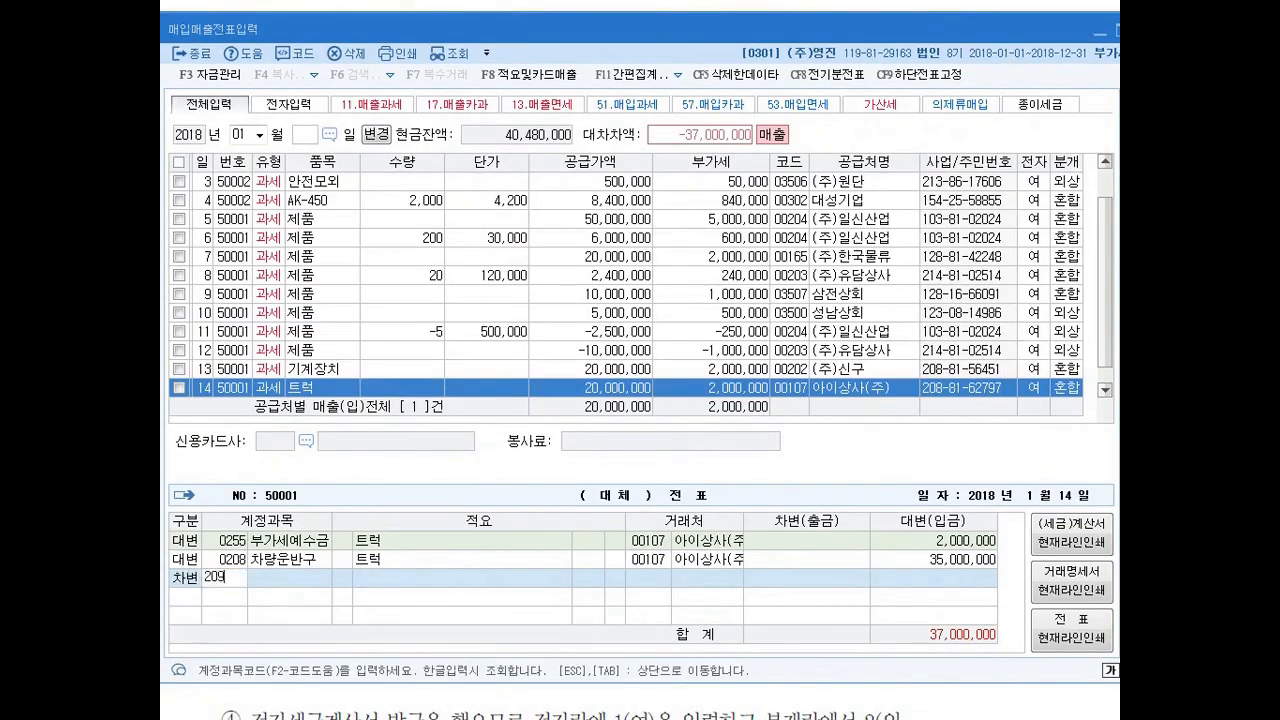
{"action": "key", "text": "Return"}
{"action": "key", "text": "Left"}
{"action": "key", "text": "Left"}
{"action": "key", "text": "Left"}
{"action": "key", "text": "Left"}
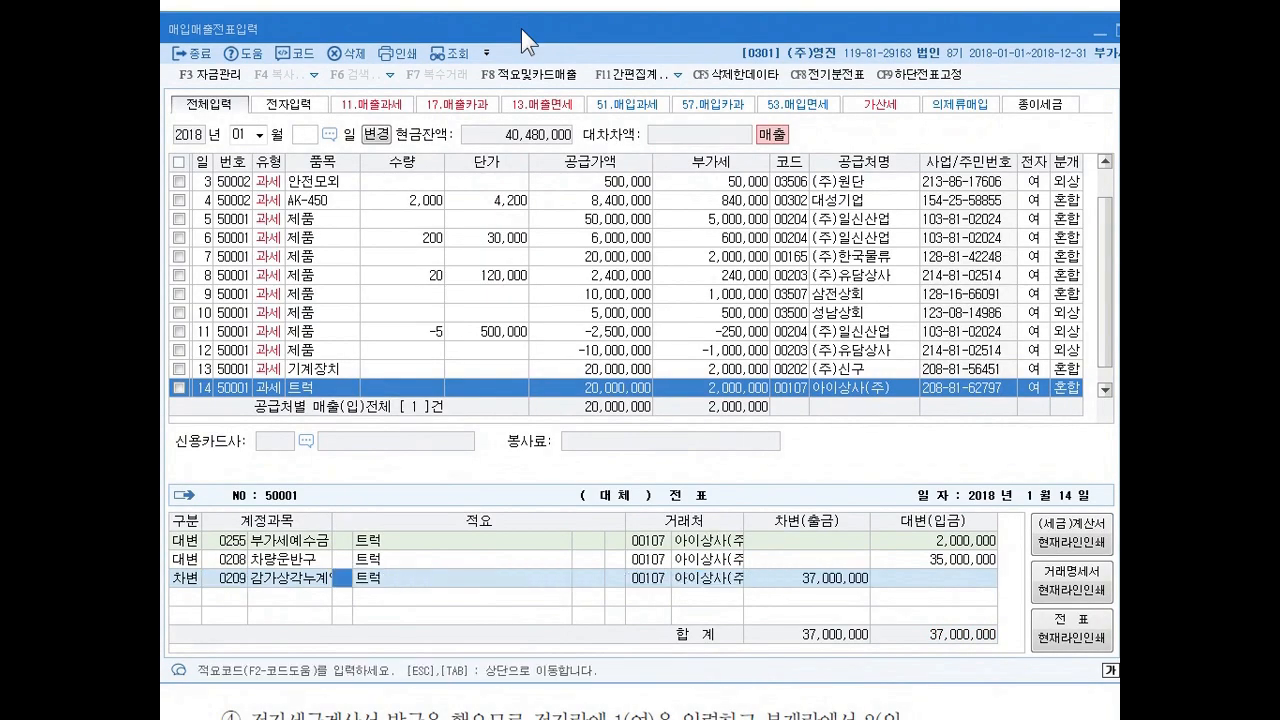
{"action": "key", "text": "Up"}
{"action": "key", "text": "Left"}
{"action": "key", "text": "Down"}
{"action": "key", "text": "Right"}
{"action": "key", "text": "Right"}
{"action": "key", "text": "Right"}
{"action": "key", "text": "Right"}
{"action": "key", "text": "Right"}
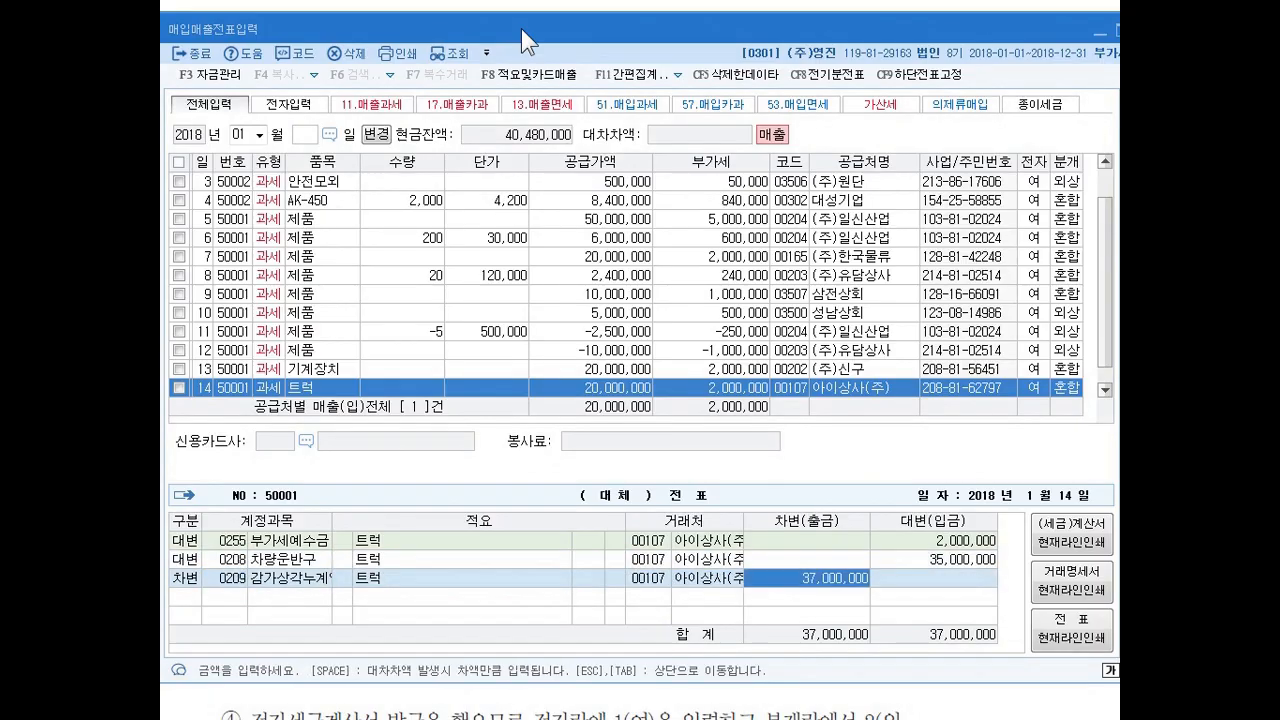
{"action": "type", "text": "16500000"}
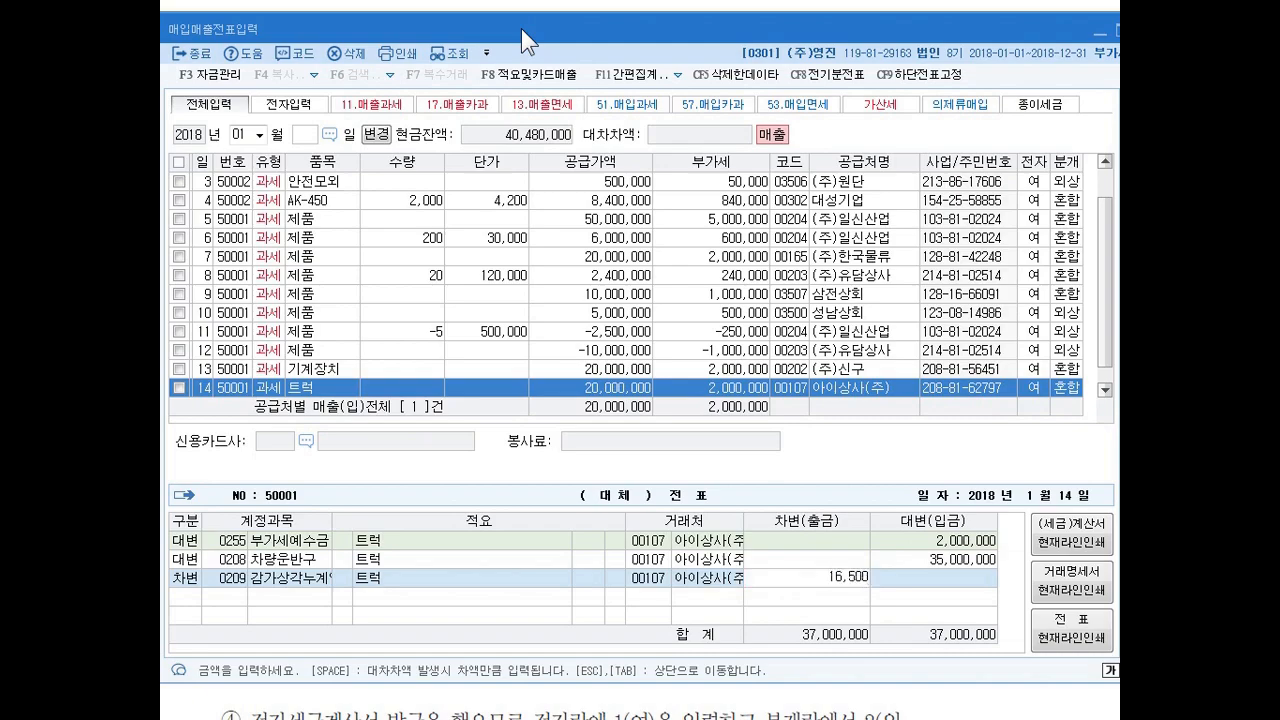
{"action": "key", "text": "Return"}
Add a 차변 line for account 251 외상매입금 with 5,000,000.
{"action": "key", "text": "Return"}
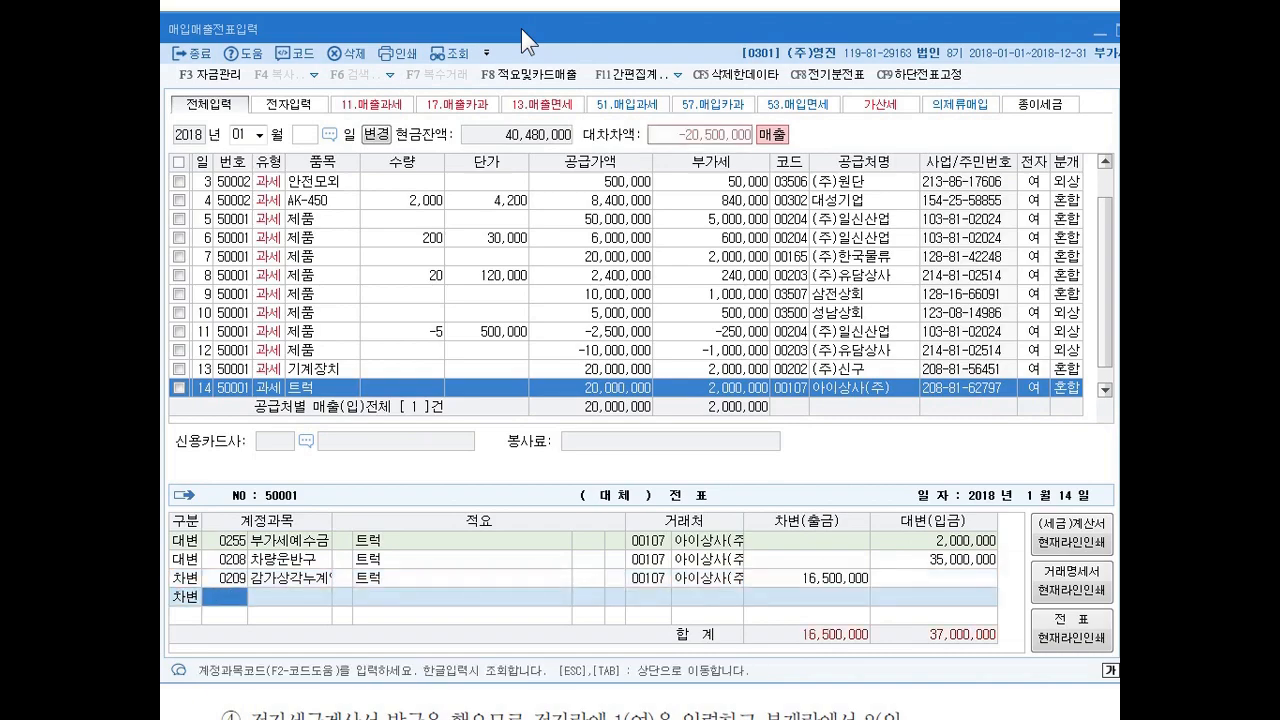
{"action": "type", "text": "251"}
{"action": "key", "text": "Return"}
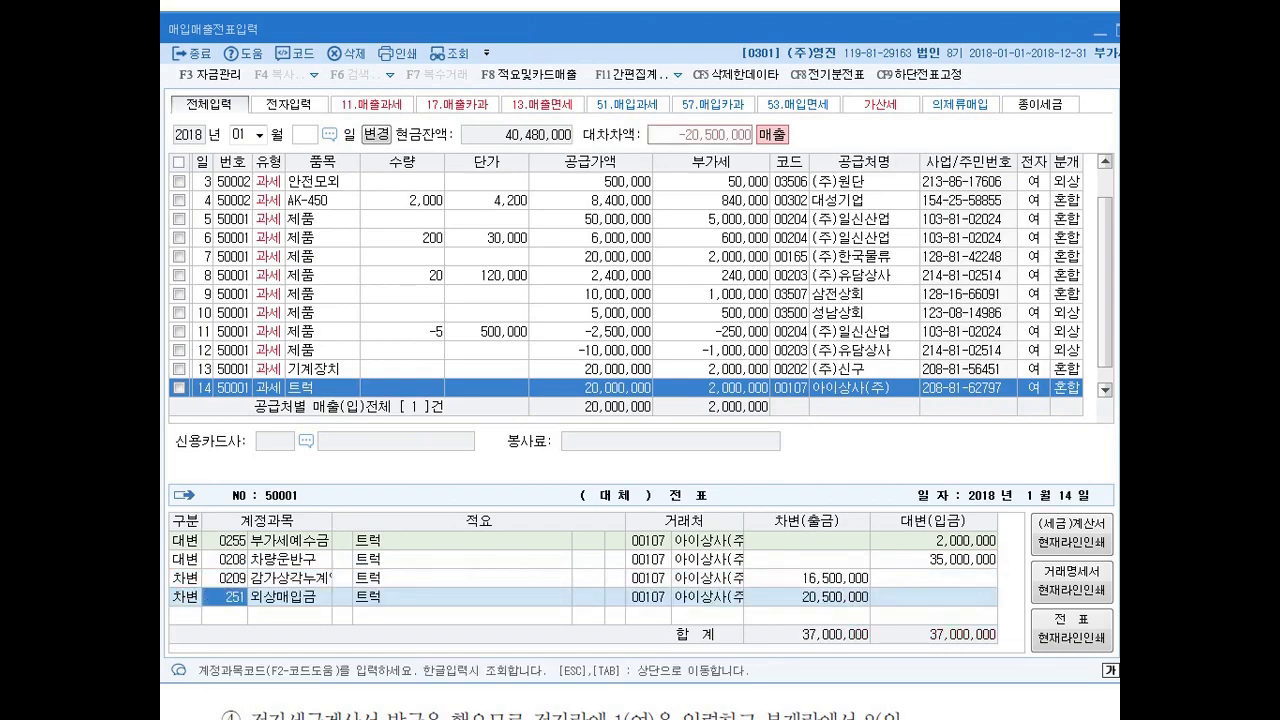
{"action": "key", "text": "Return"}
{"action": "key", "text": "Return"}
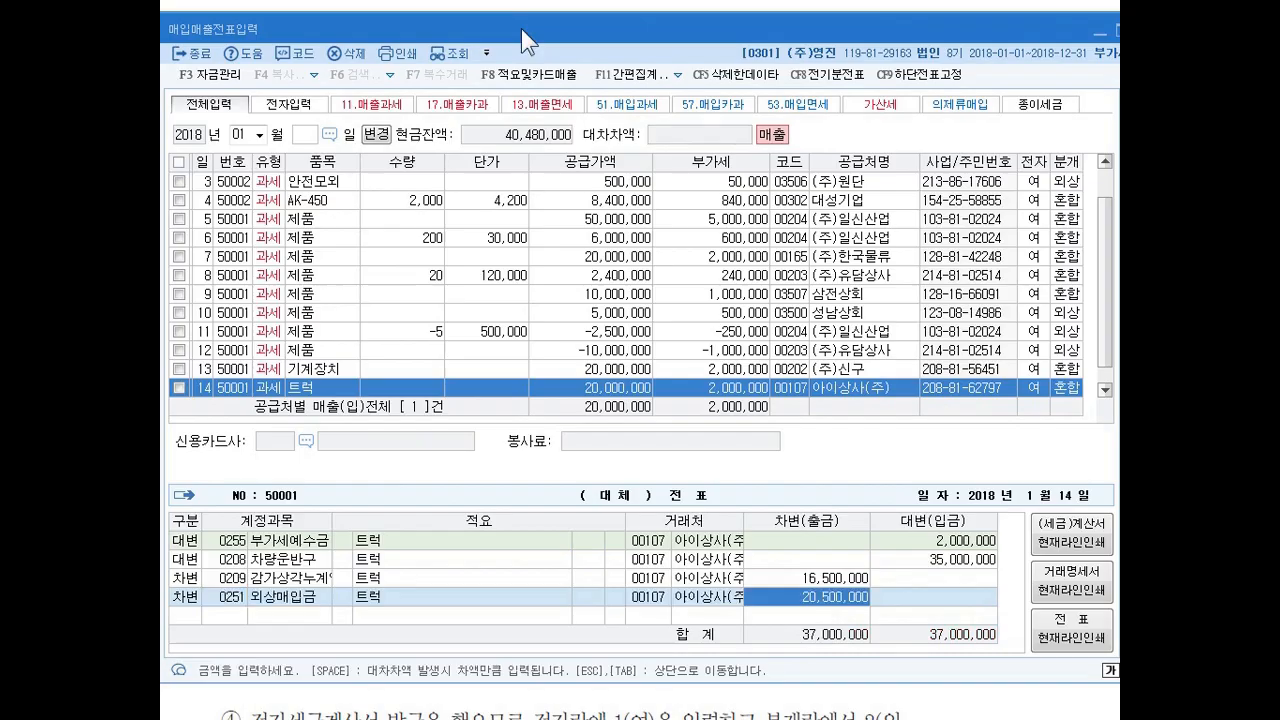
{"action": "type", "text": "5000000"}
{"action": "key", "text": "Return"}
Add a 차변 line for account 101 현금 with 17,000,000.
{"action": "key", "text": "Return"}
{"action": "type", "text": "101"}
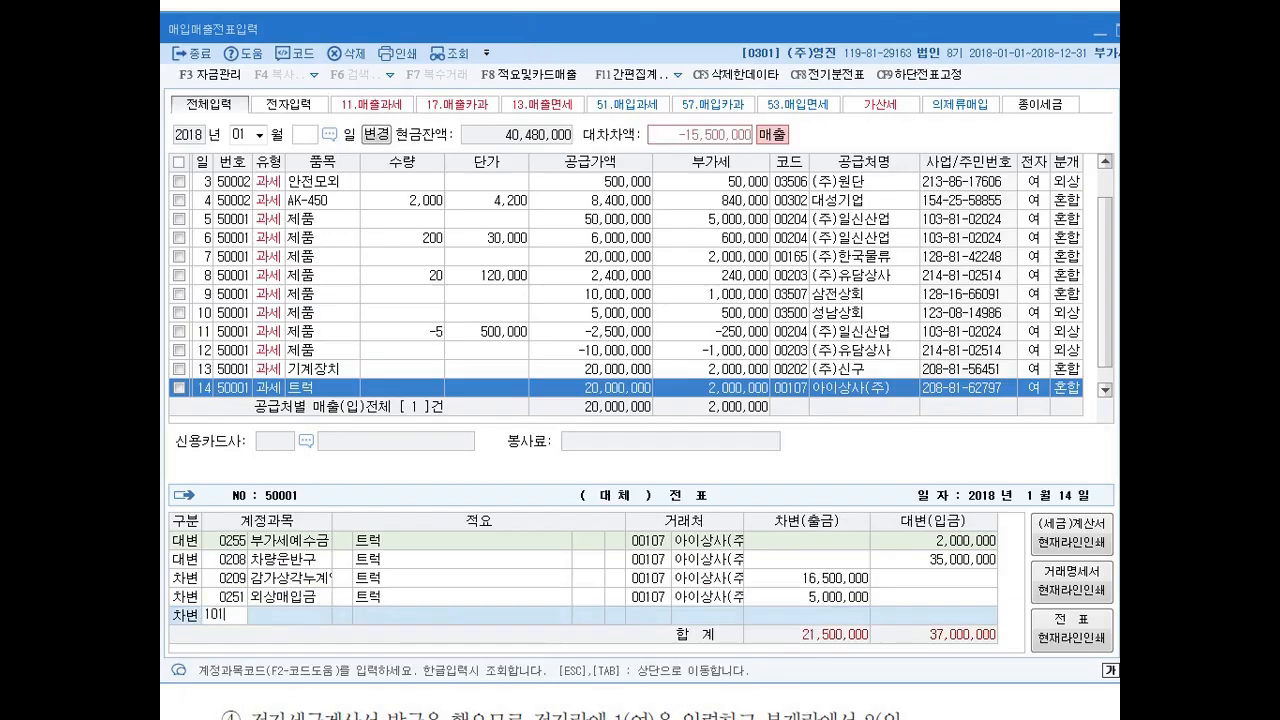
{"action": "key", "text": "Return"}
{"action": "key", "text": "Return"}
{"action": "key", "text": "Return"}
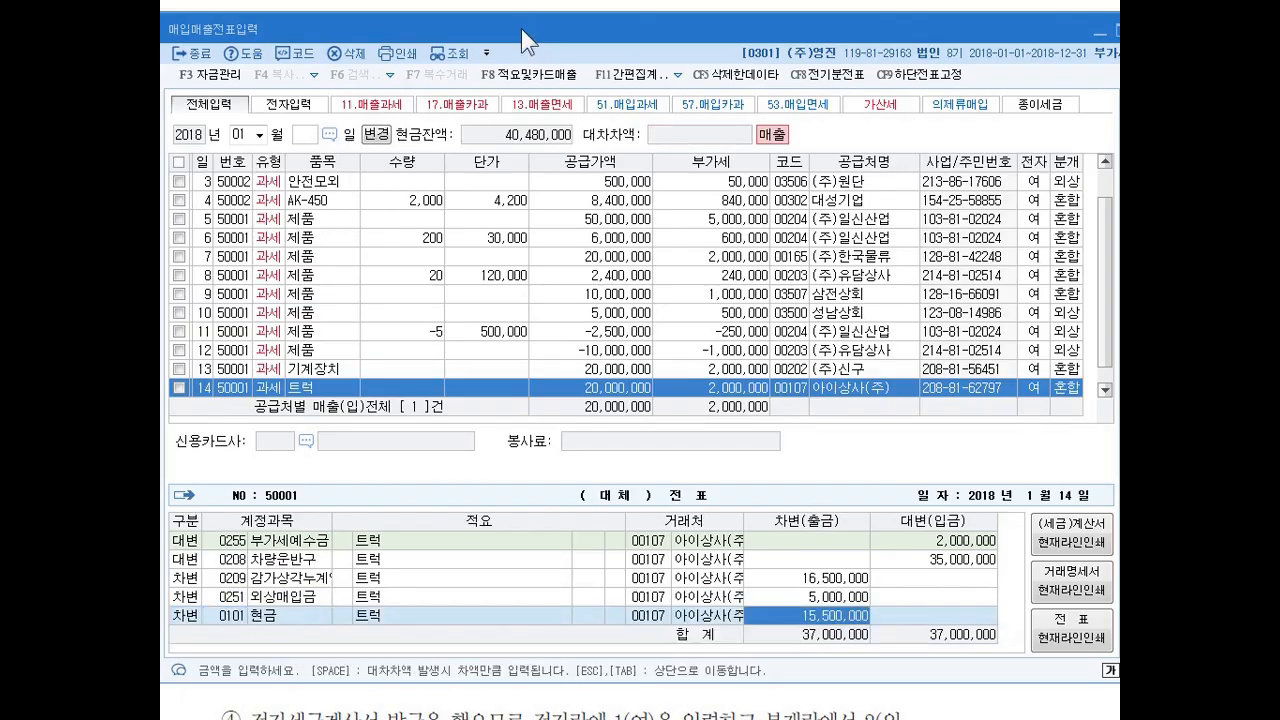
{"action": "type", "text": "17000000"}
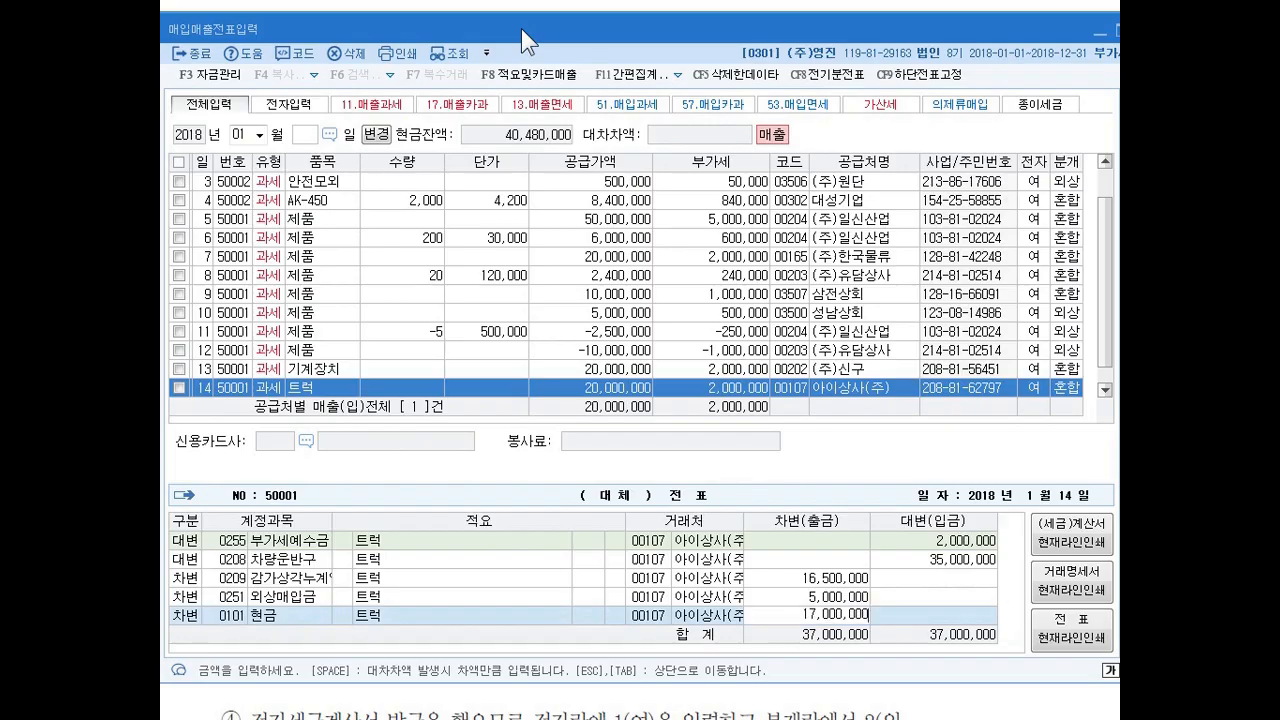
{"action": "key", "text": "Return"}
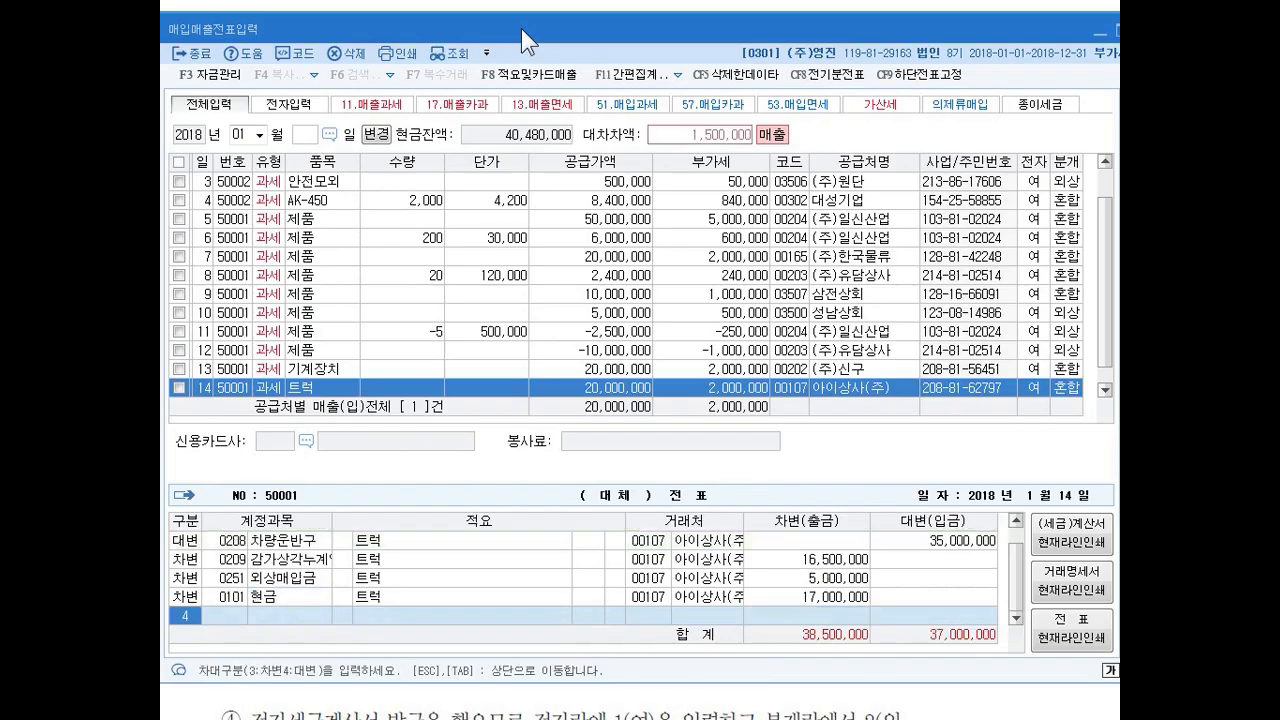
Balance the truck disposal with a 대변 line, looking up 유형 and assigning account 914 유형자산처분이익 with the 1,500,000 difference.
{"action": "type", "text": "4"}
{"action": "key", "text": "Return"}
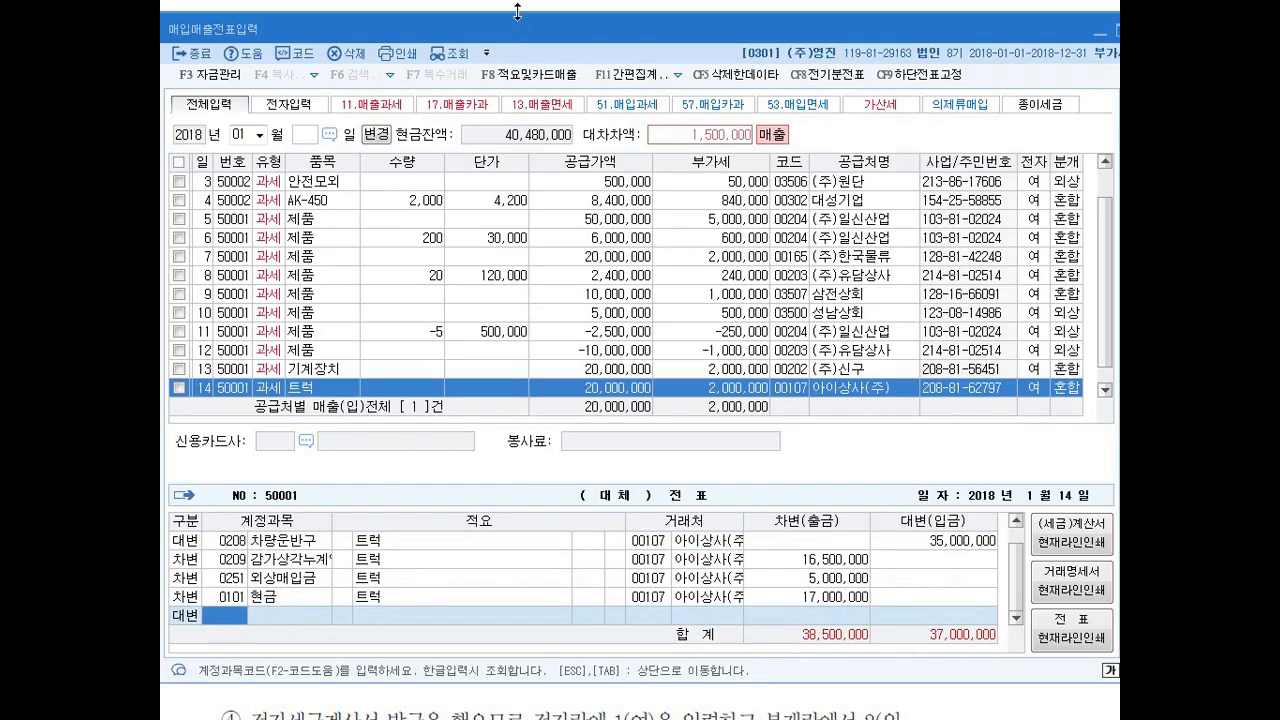
{"action": "mouse_move", "coordinate": [716, 152]}
{"action": "left_mouse_down"}
{"action": "mouse_move", "coordinate": [690, 100]}
{"action": "mouse_move", "coordinate": [728, 164]}
{"action": "mouse_move", "coordinate": [704, 168]}
{"action": "left_mouse_up"}
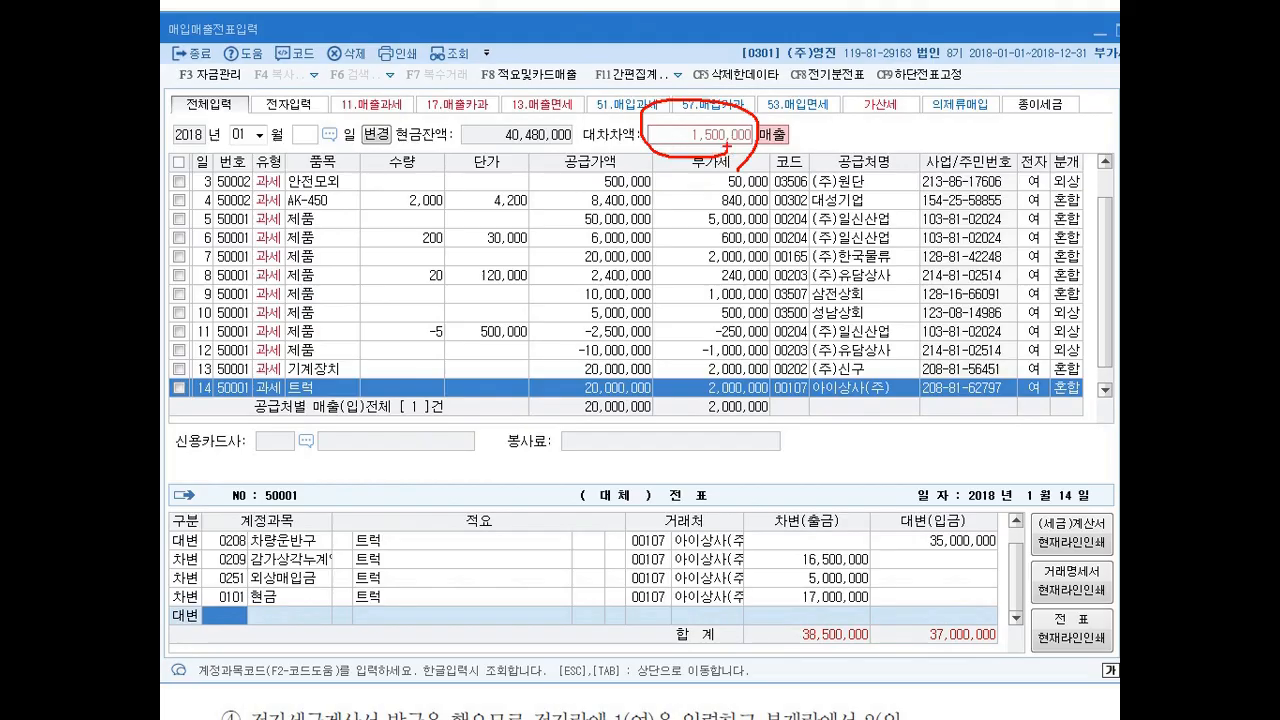
{"action": "key", "text": "Escape"}
{"action": "type", "text": "유형"}
{"action": "key", "text": "Return"}
{"action": "key", "text": "Escape"}
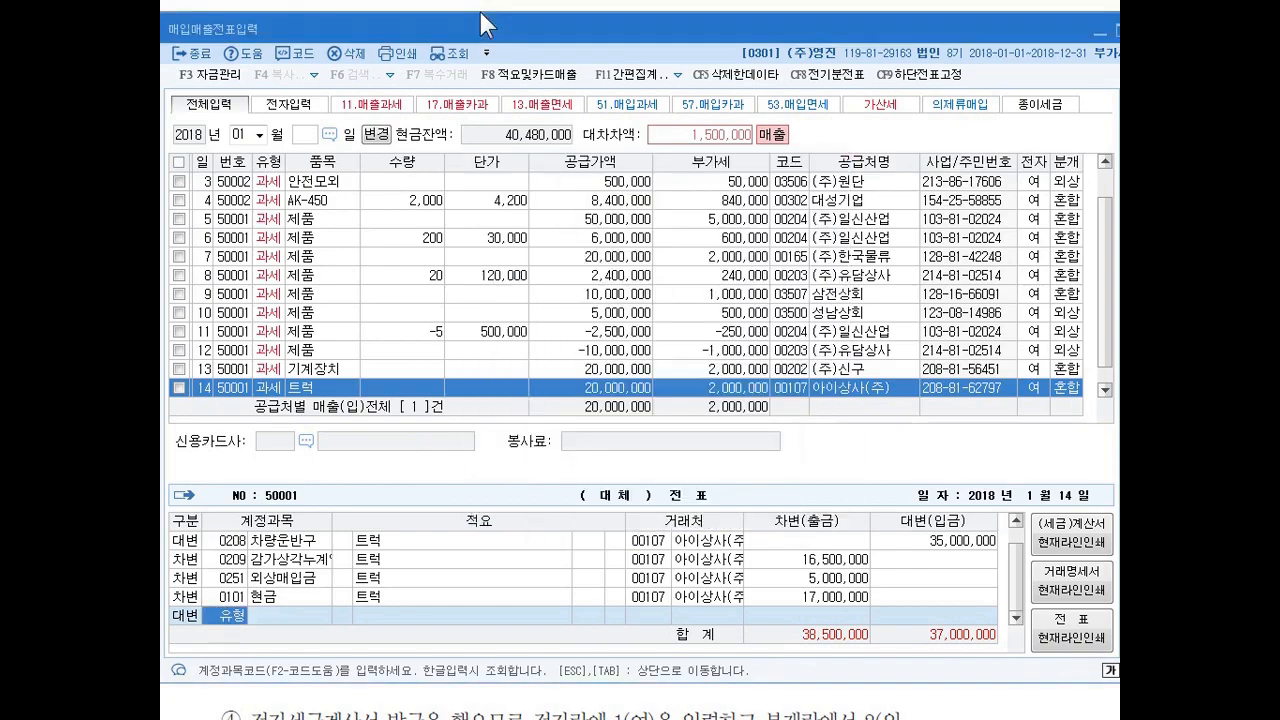
{"action": "key", "text": "Return"}
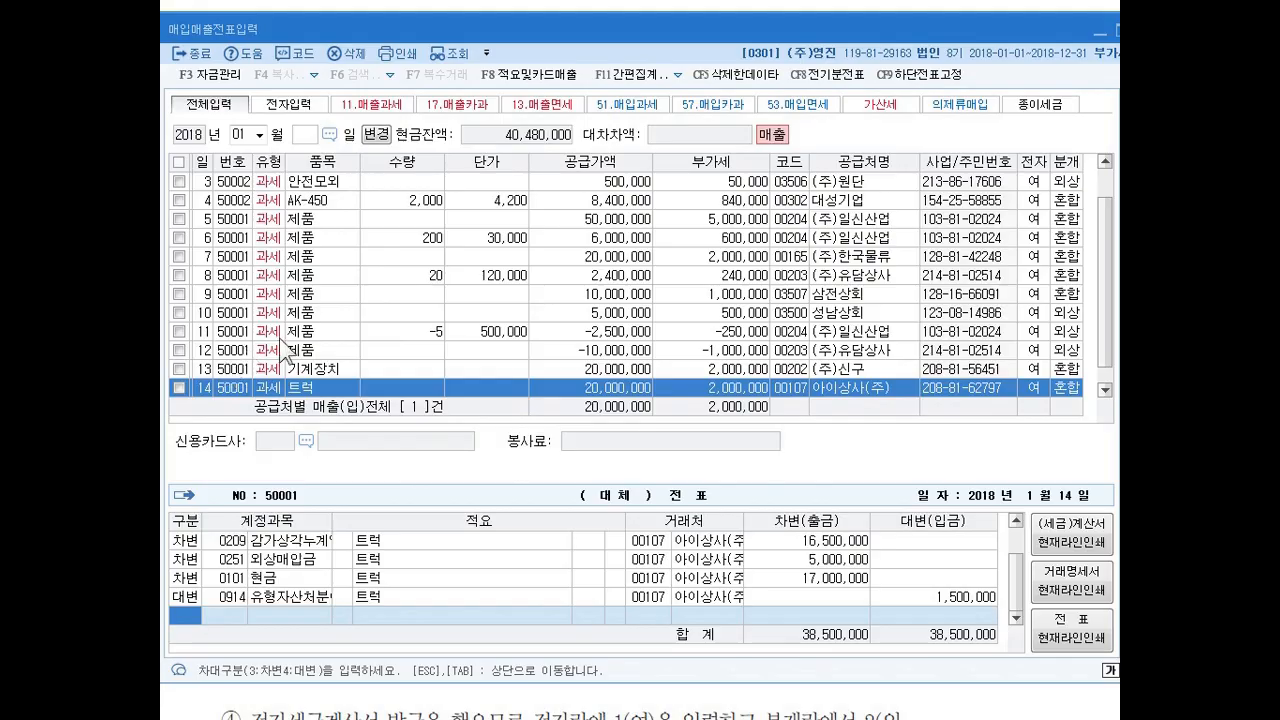
Select the January 11 제품 voucher of (주)일신산업.
{"action": "left_click", "coordinate": [242, 338]}
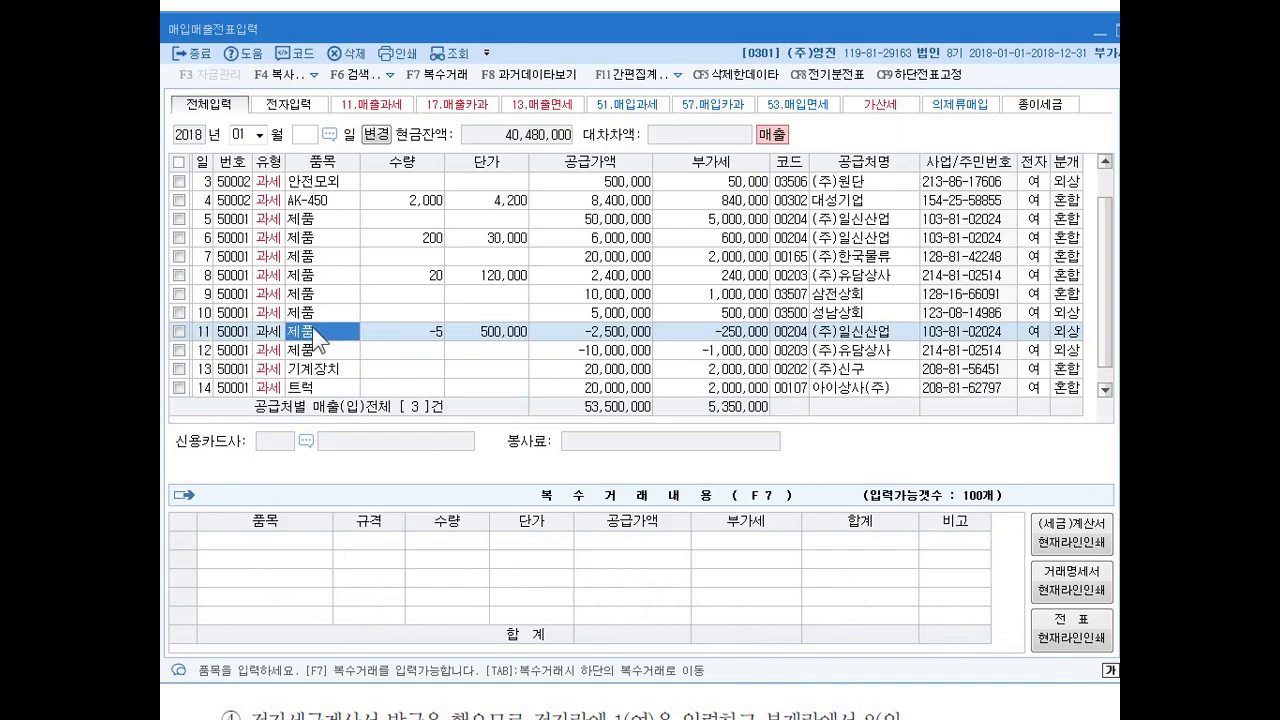
{"action": "left_click", "coordinate": [179, 331]}
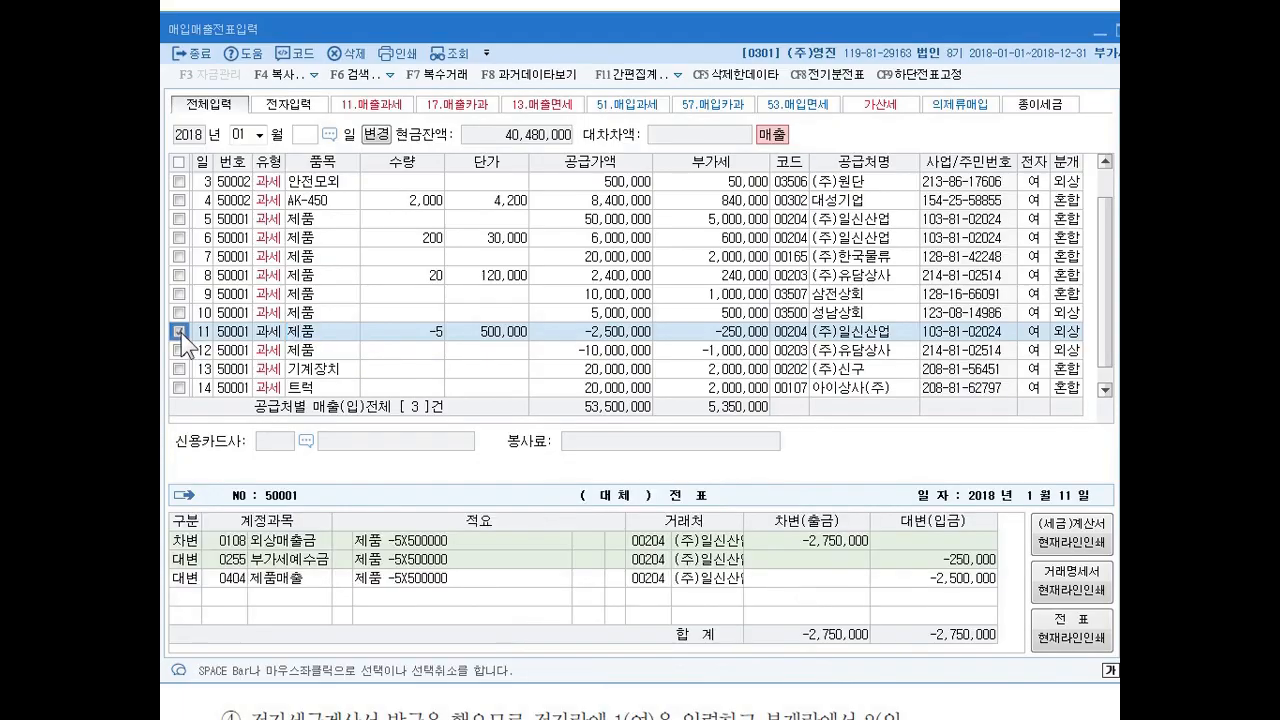
{"action": "left_click", "coordinate": [316, 74]}
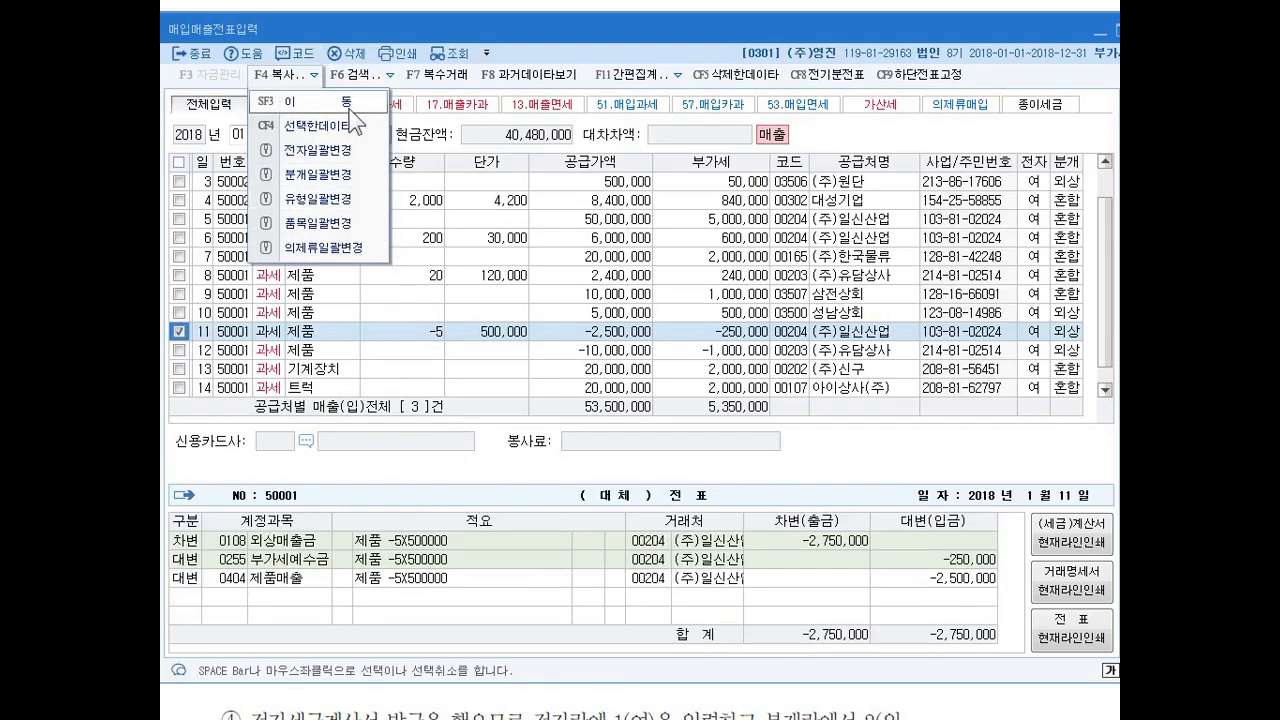
{"action": "left_click", "coordinate": [280, 81]}
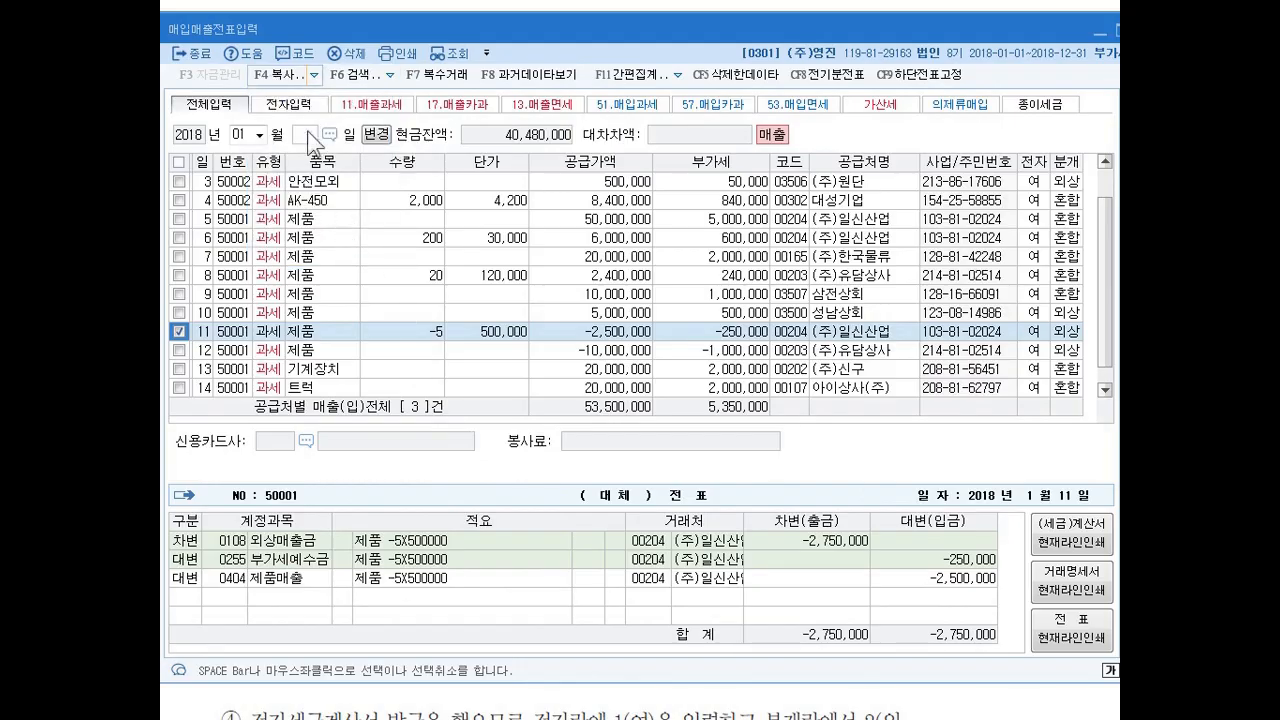
{"action": "left_click", "coordinate": [278, 74]}
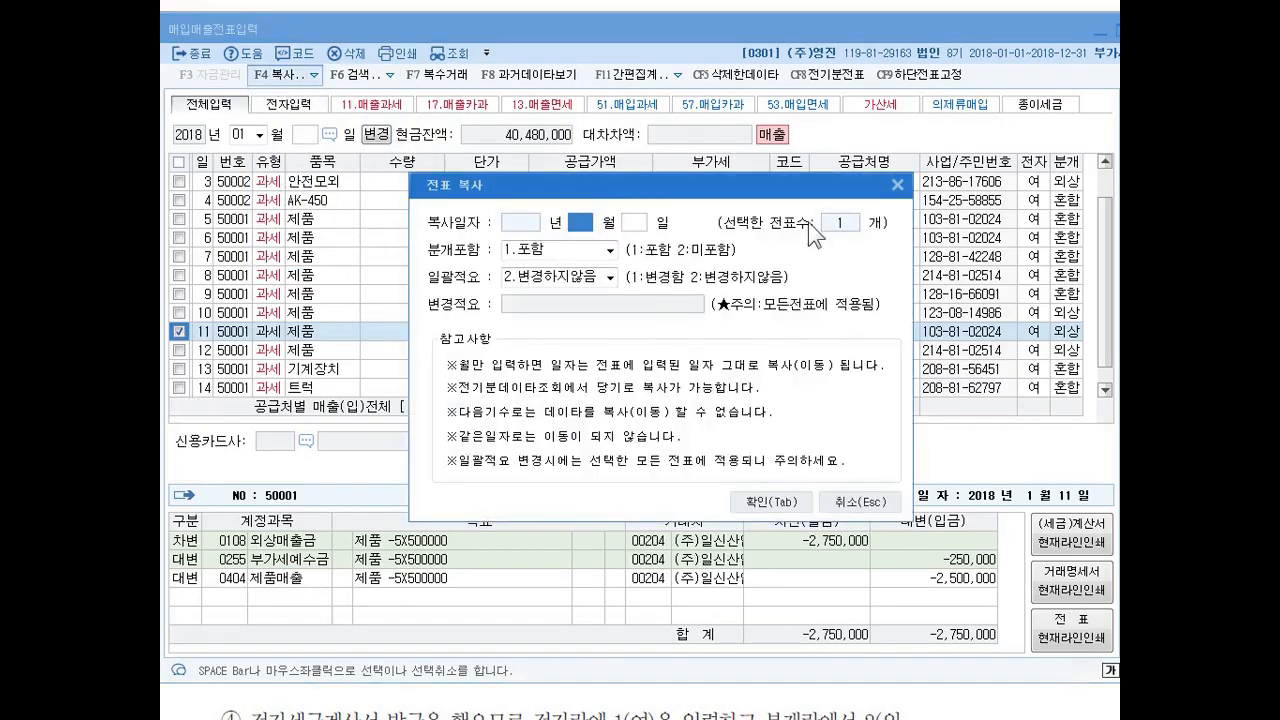
{"action": "type", "text": "2"}
{"action": "key", "text": "Return"}
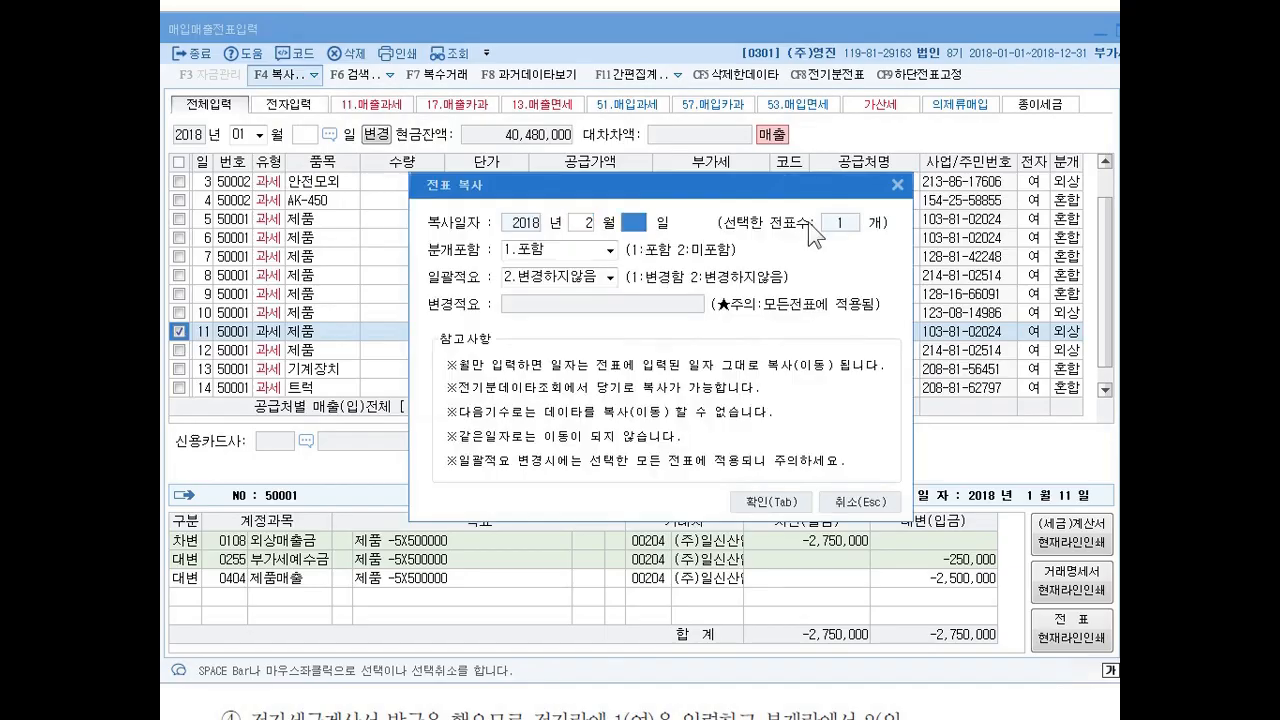
{"action": "type", "text": "1"}
{"action": "key", "text": "Return"}
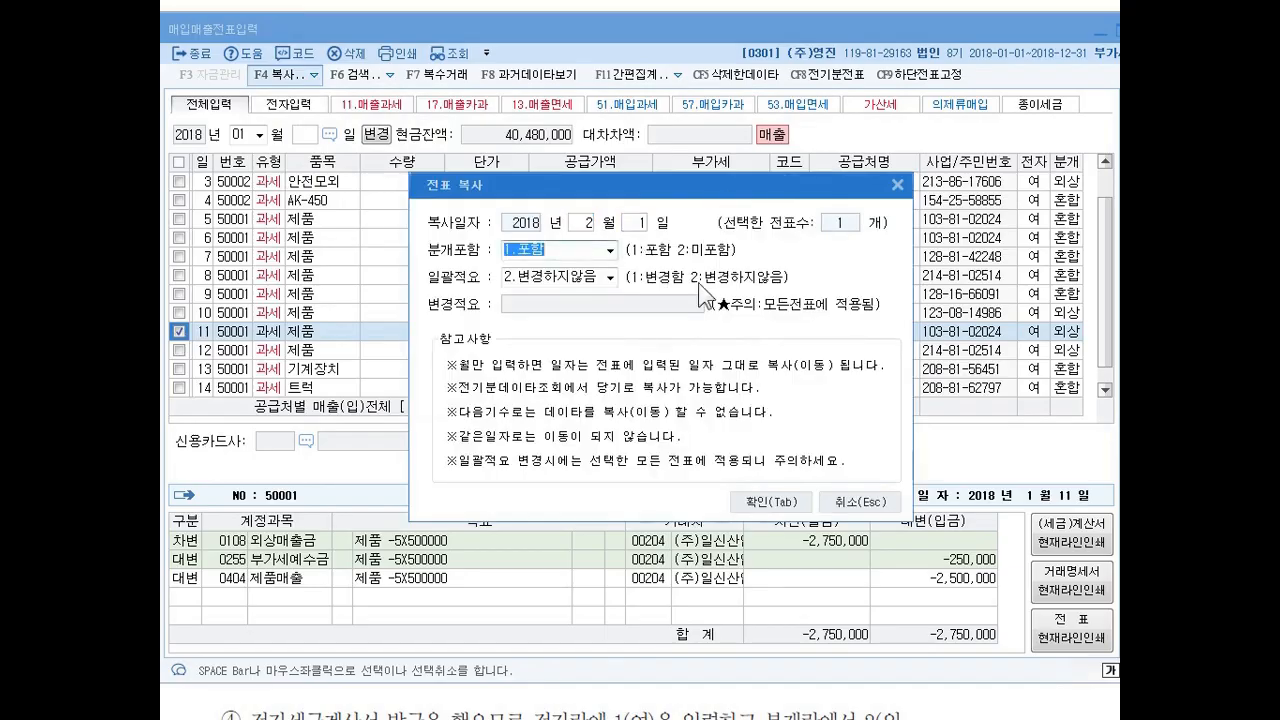
{"action": "left_click", "coordinate": [879, 501]}
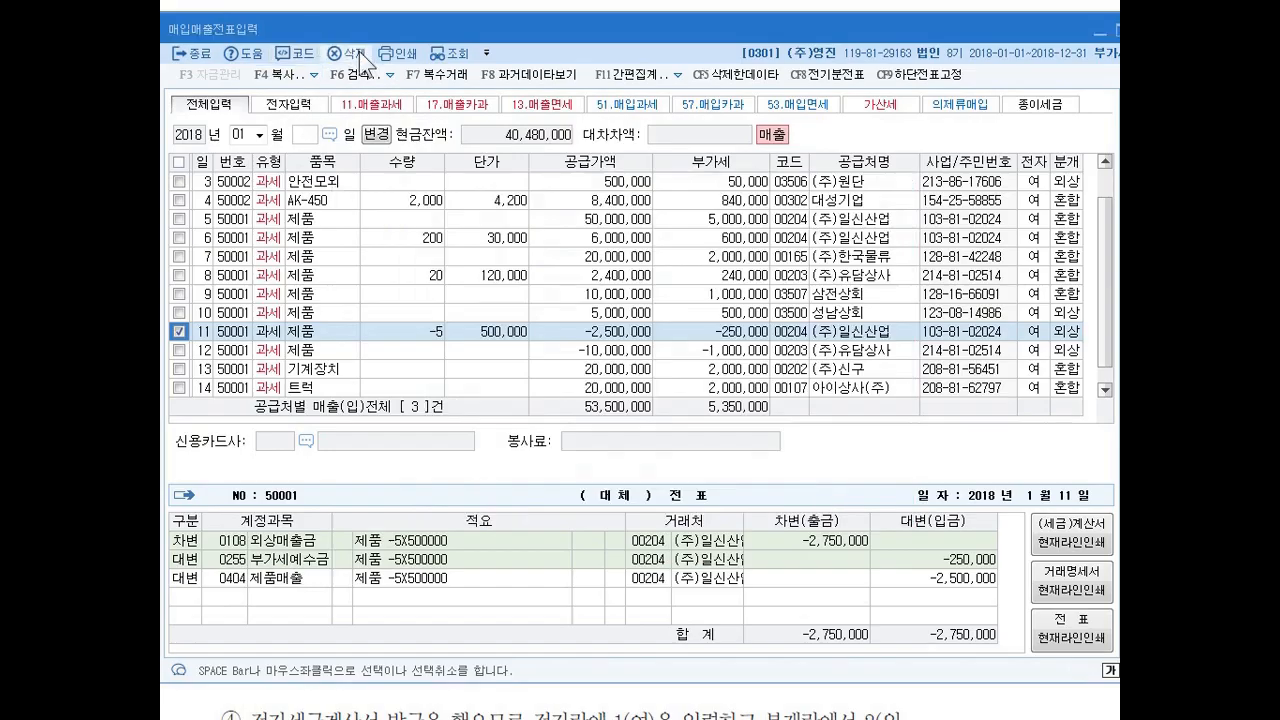
Move the selected January 11 voucher to February 1, 2018, leaving 일괄적요 at 변경하지않음.
{"action": "left_click", "coordinate": [290, 74]}
{"action": "left_click", "coordinate": [318, 102]}
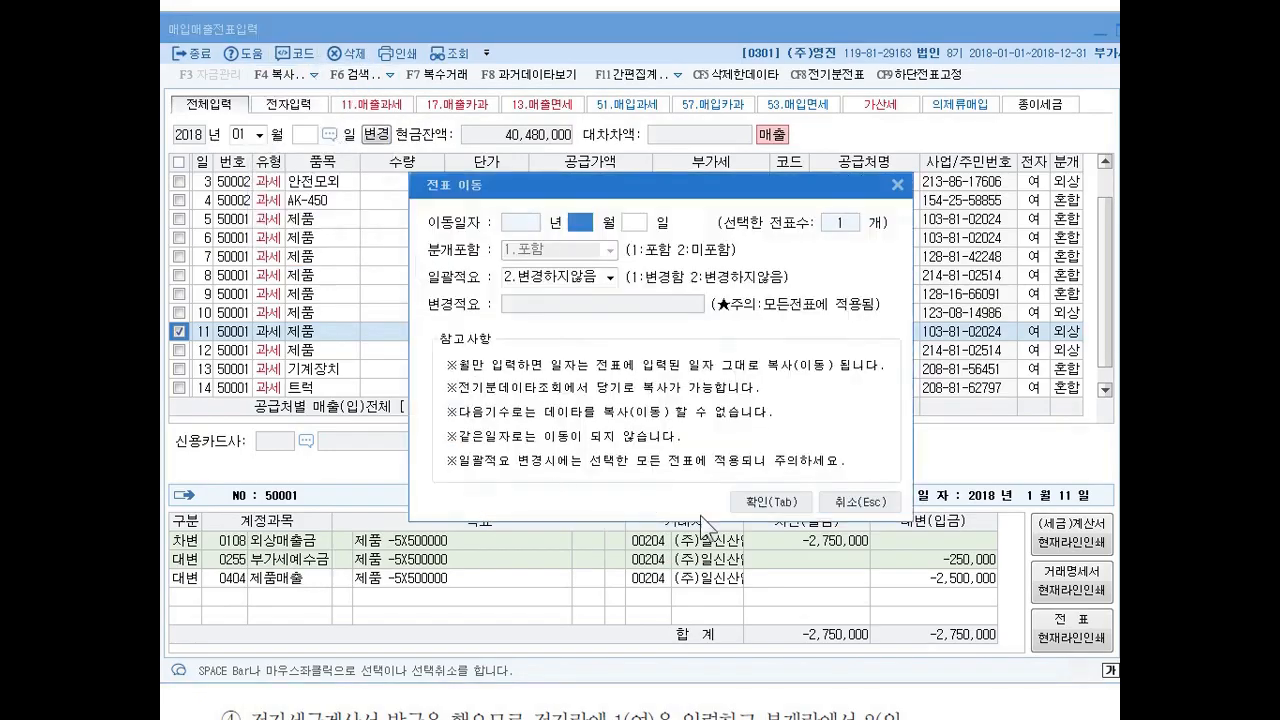
{"action": "type", "text": "2"}
{"action": "key", "text": "Return"}
{"action": "type", "text": "1"}
{"action": "key", "text": "Return"}
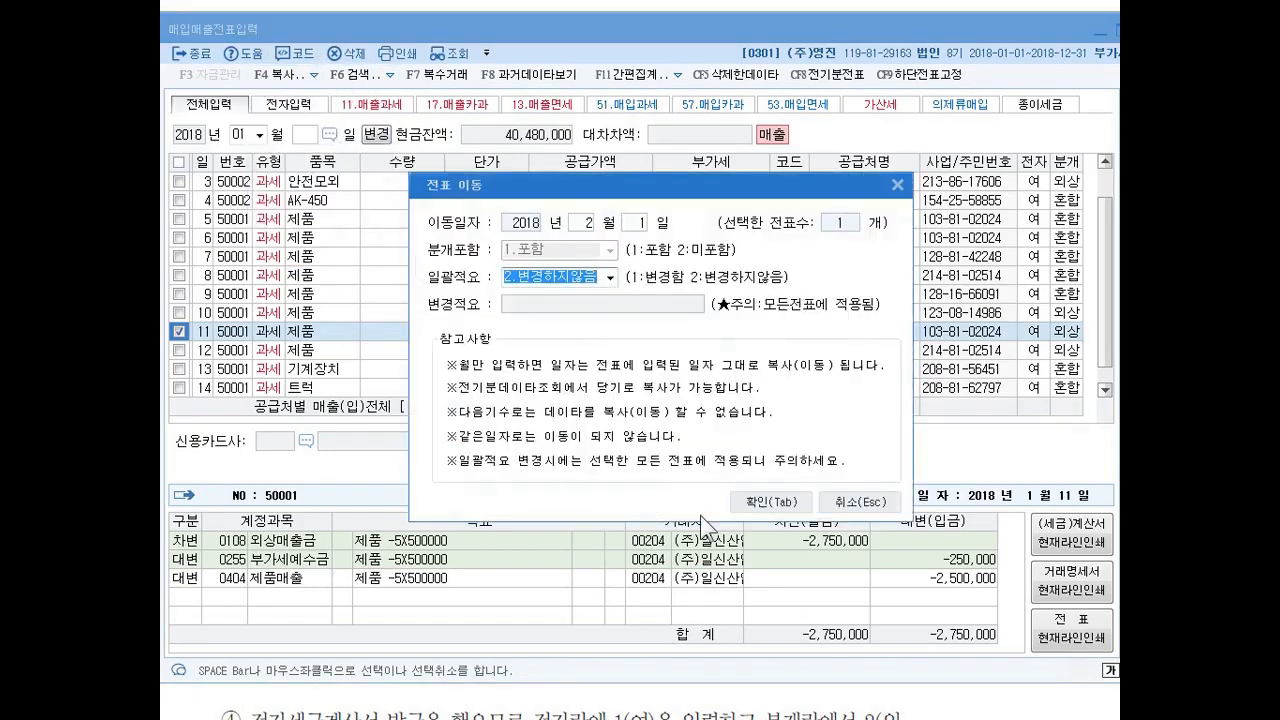
{"action": "left_click", "coordinate": [789, 506]}
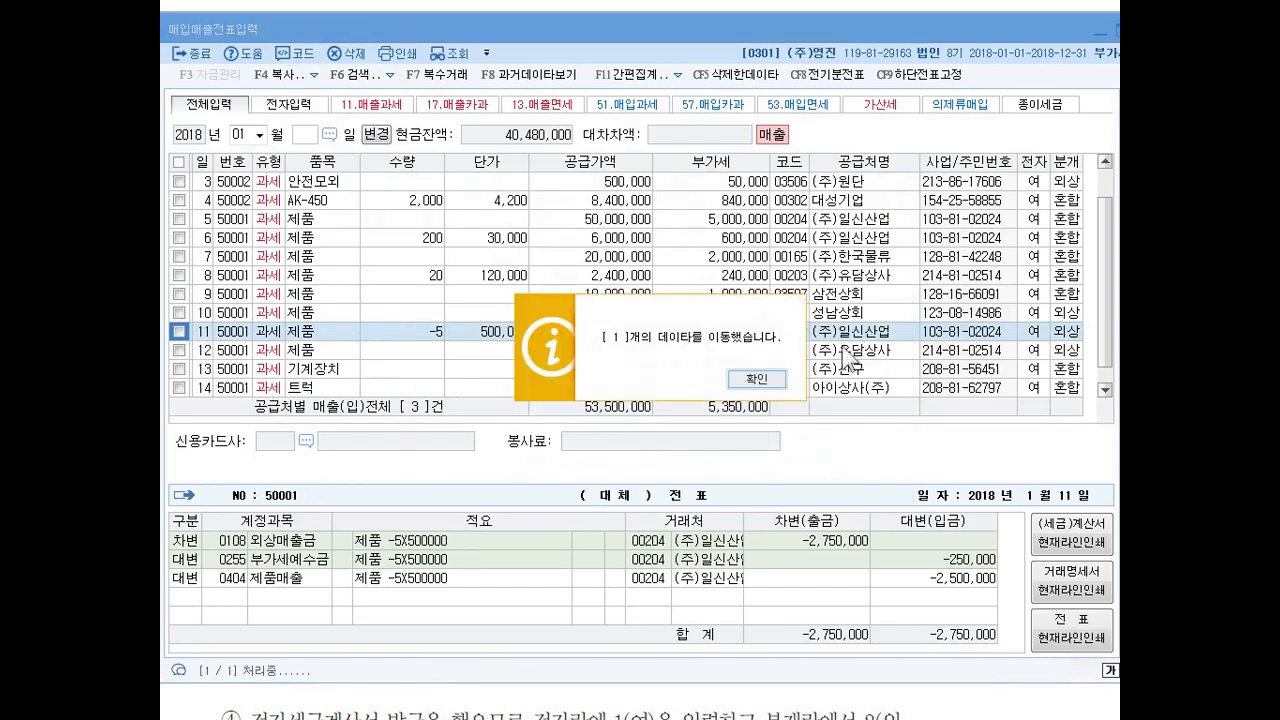
{"action": "left_click", "coordinate": [749, 373]}
Move the January 12 제품 voucher of (주)유담상사 to February 2, 2018, leaving 일괄적요 at 변경하지않음.
{"action": "left_click", "coordinate": [179, 330]}
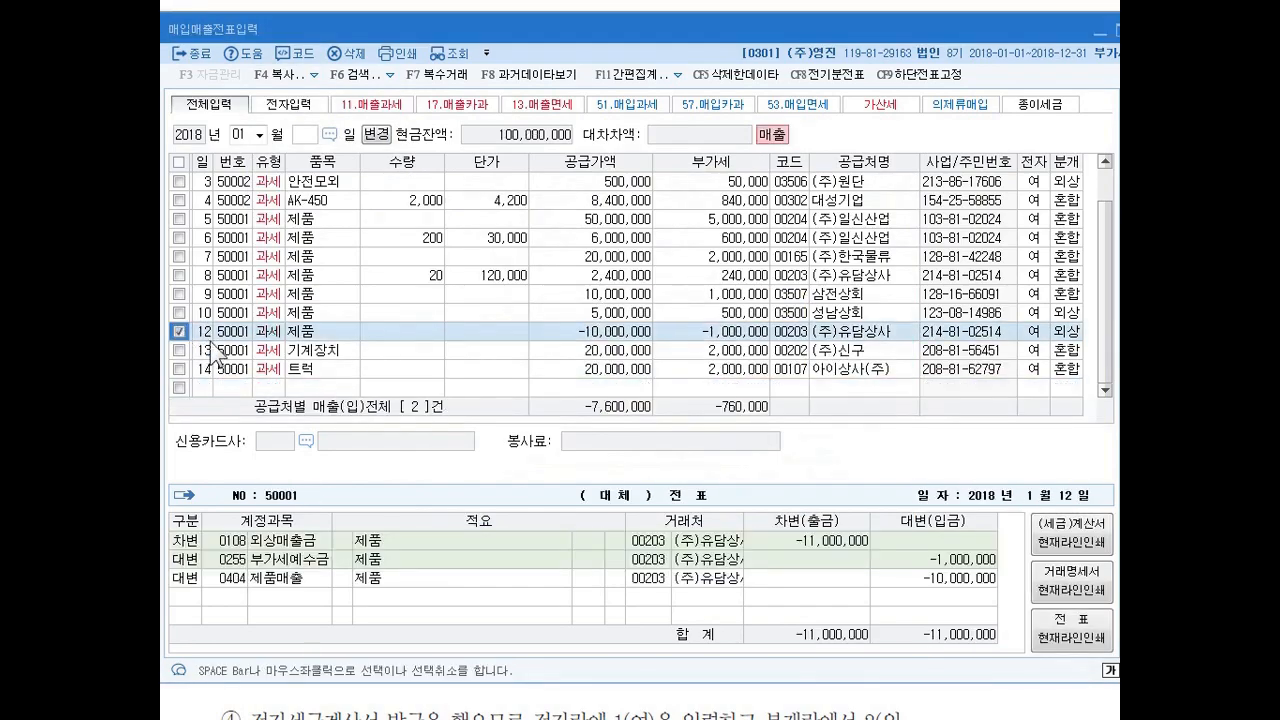
{"action": "left_click", "coordinate": [278, 76]}
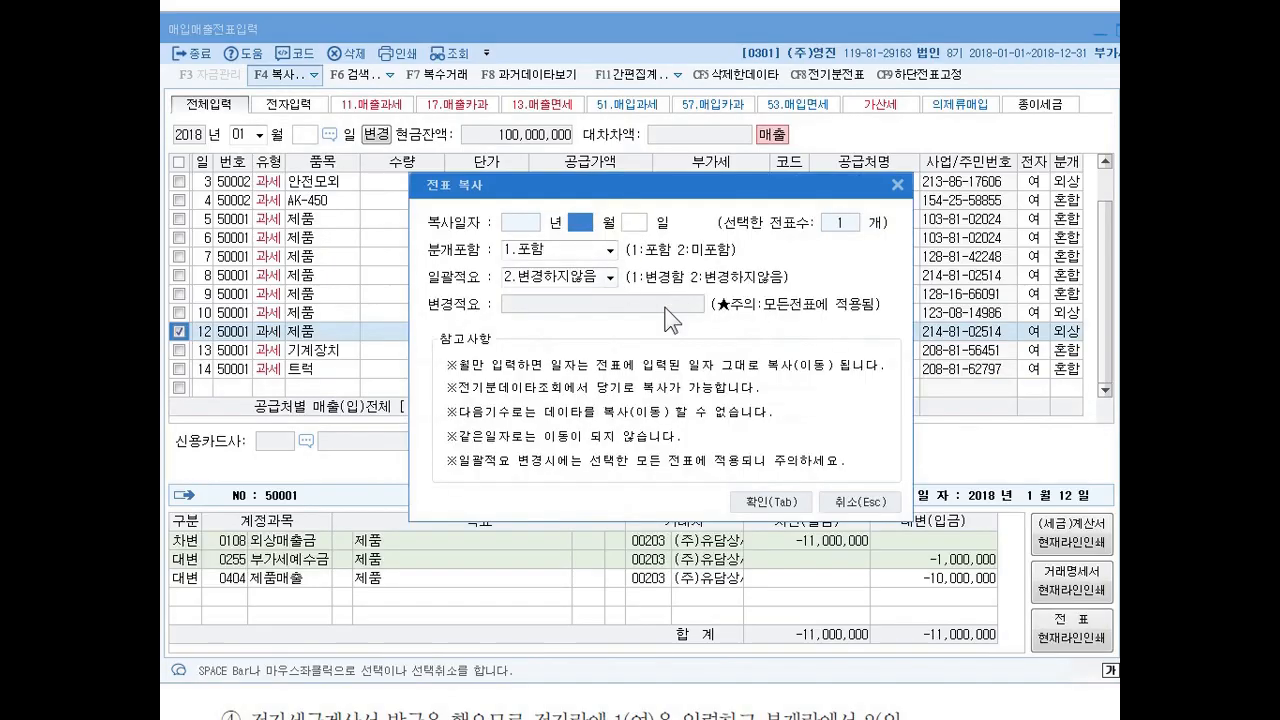
{"action": "left_click", "coordinate": [897, 184]}
{"action": "left_click", "coordinate": [315, 75]}
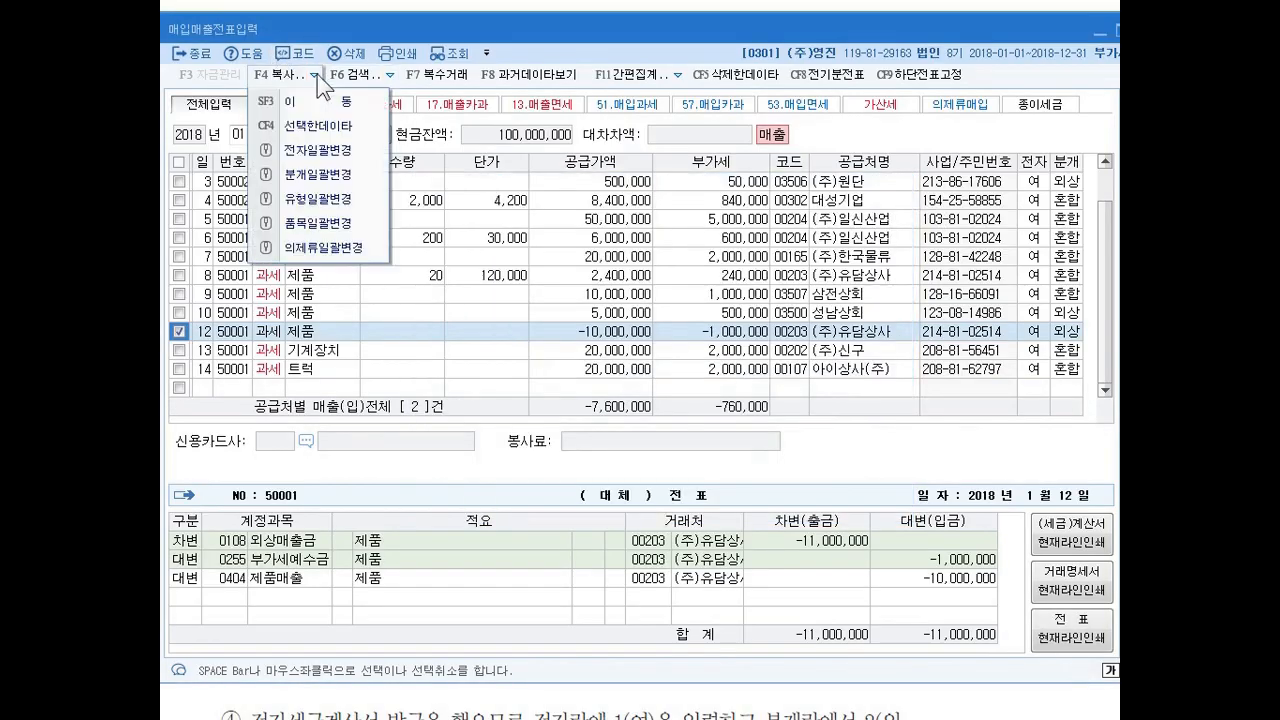
{"action": "left_click", "coordinate": [315, 101]}
{"action": "type", "text": "2"}
{"action": "key", "text": "Return"}
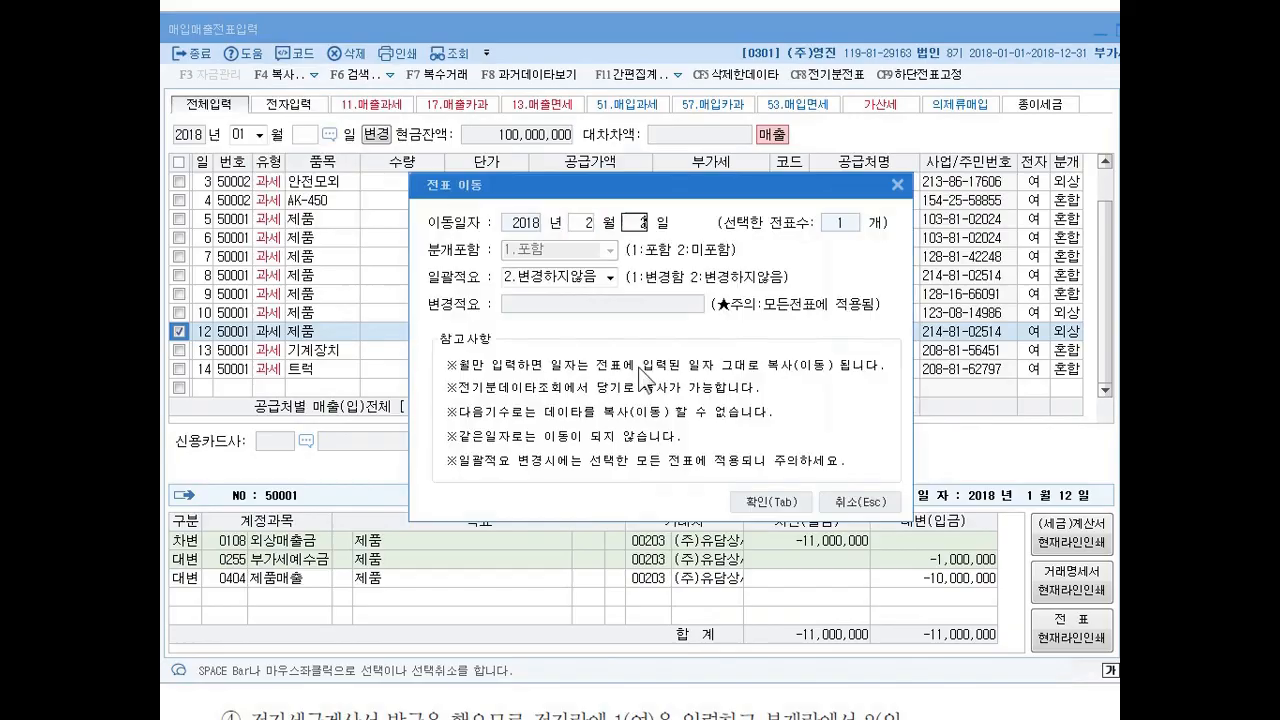
{"action": "type", "text": "2"}
{"action": "key", "text": "Return"}
{"action": "left_click", "coordinate": [776, 497]}
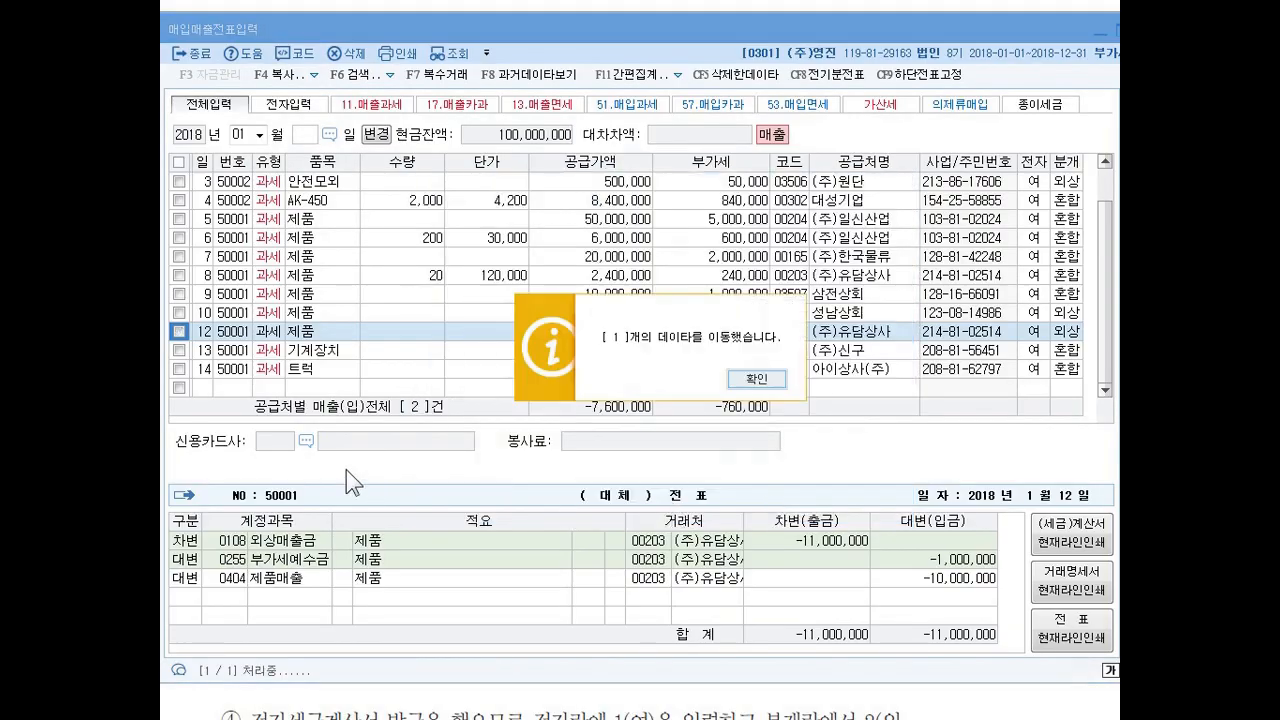
{"action": "left_click", "coordinate": [756, 376]}
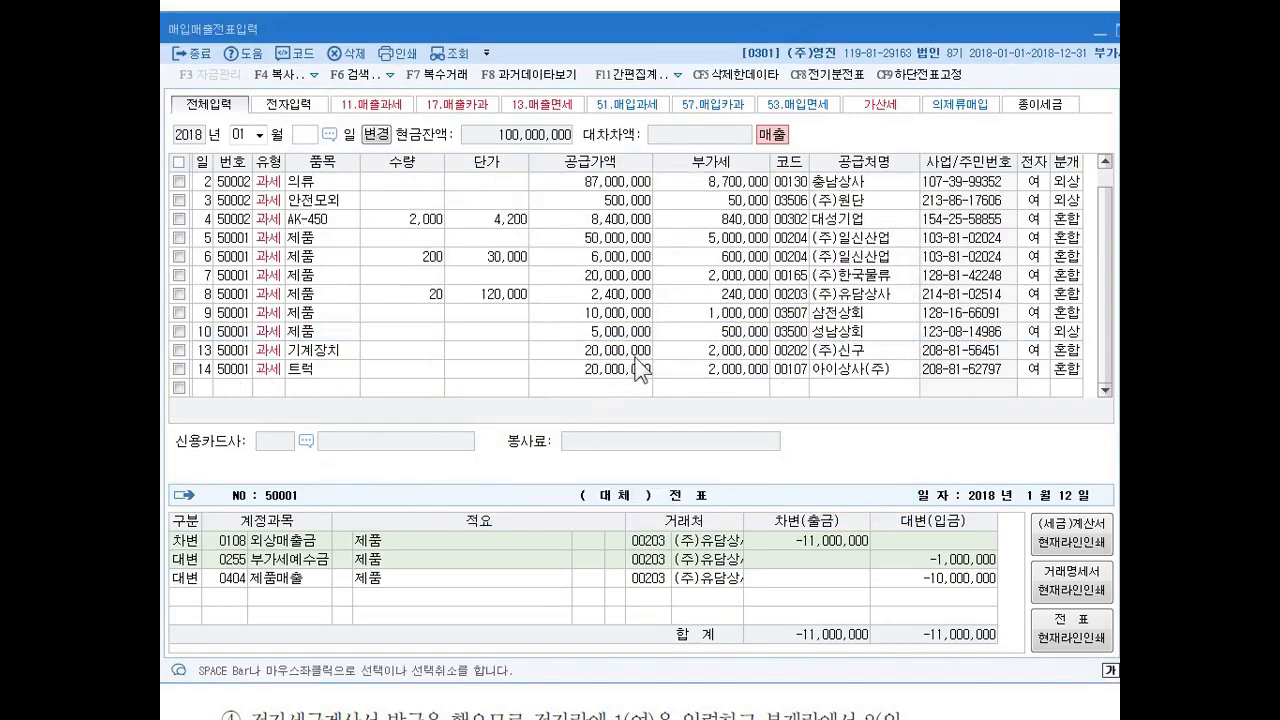
Move the January 13 기계장치 voucher of (주)신구 to February 3, 2018, leaving 일괄적요 at 변경하지않음.
{"action": "left_click", "coordinate": [179, 350]}
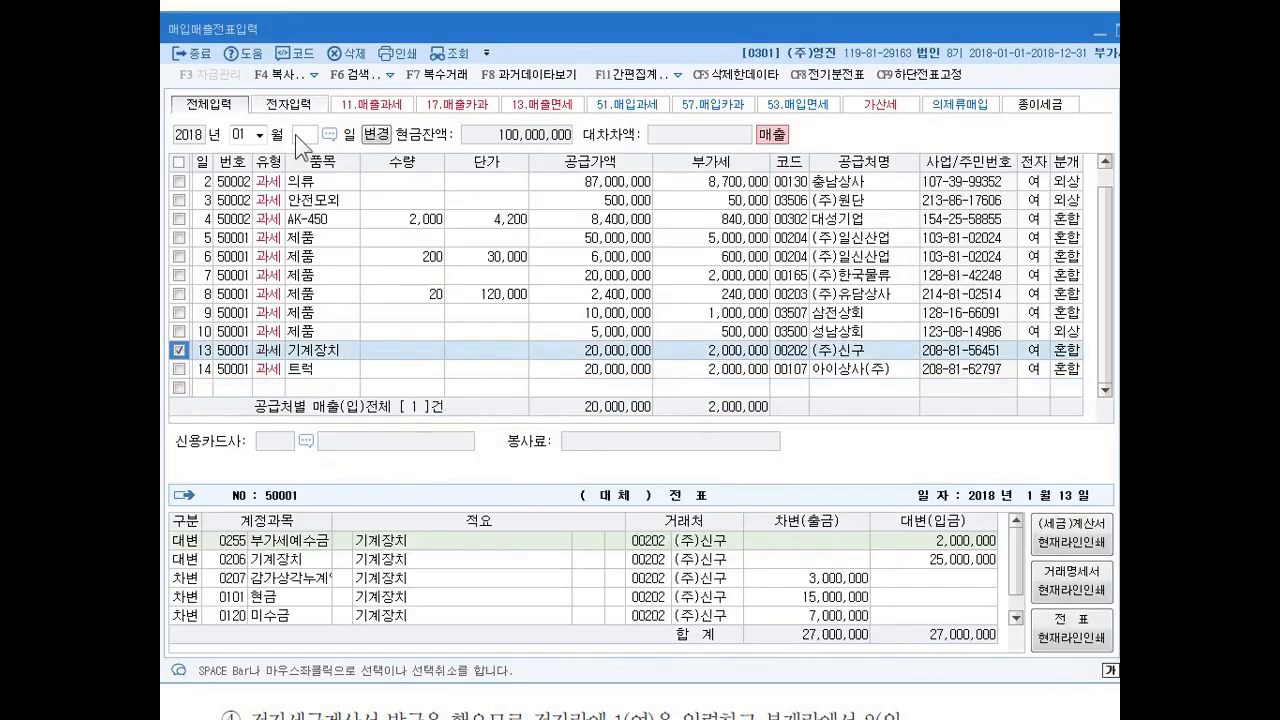
{"action": "left_click", "coordinate": [312, 77]}
{"action": "left_click", "coordinate": [334, 101]}
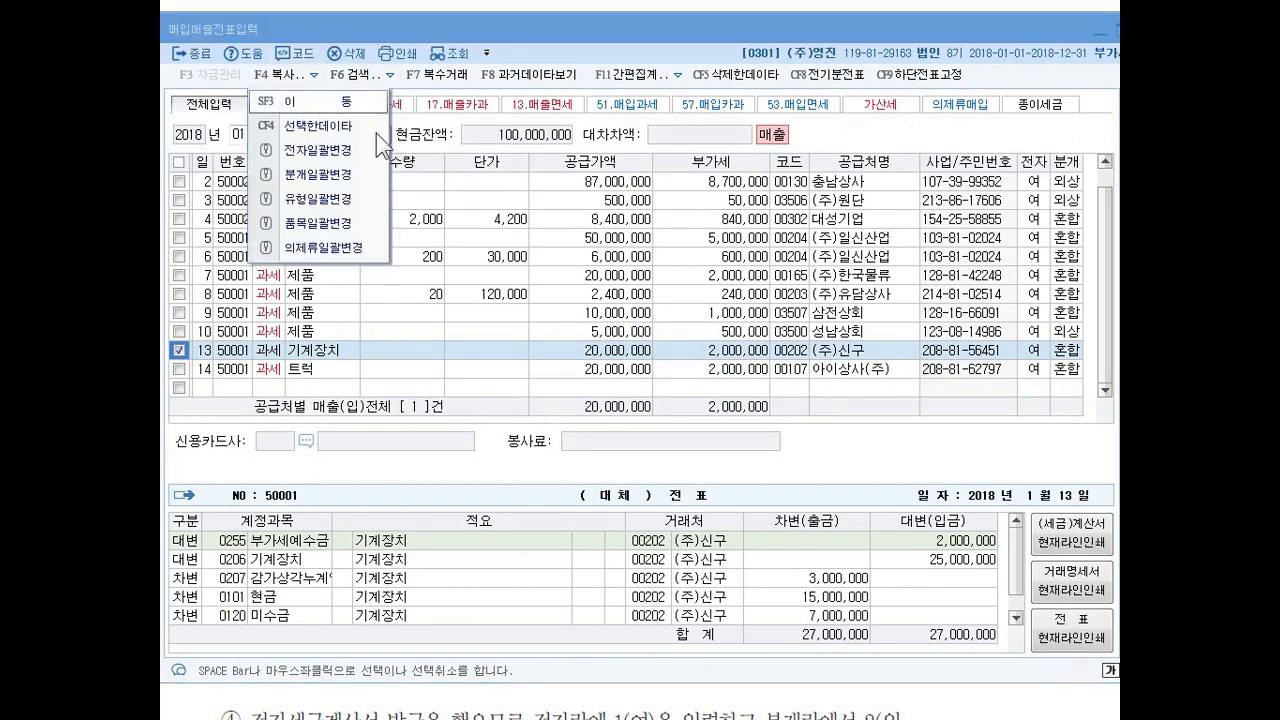
{"action": "type", "text": "23"}
{"action": "key", "text": "Return"}
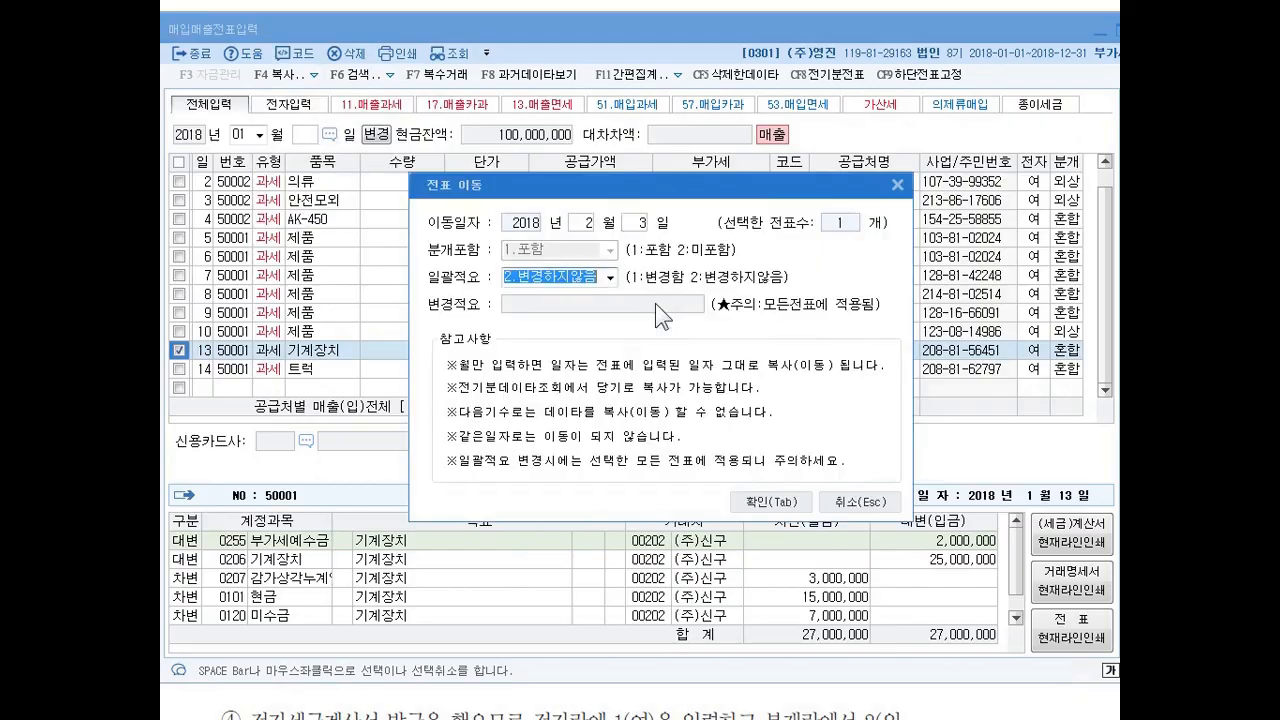
{"action": "left_click", "coordinate": [765, 502]}
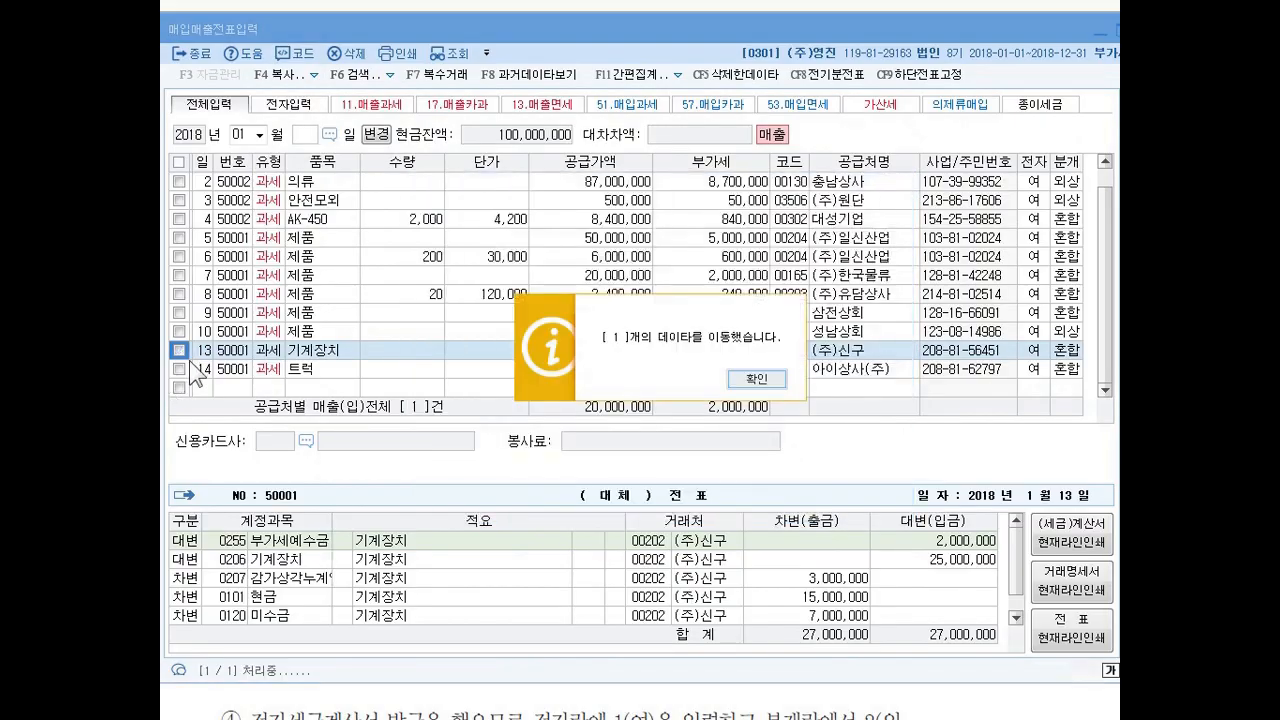
{"action": "left_click", "coordinate": [744, 377]}
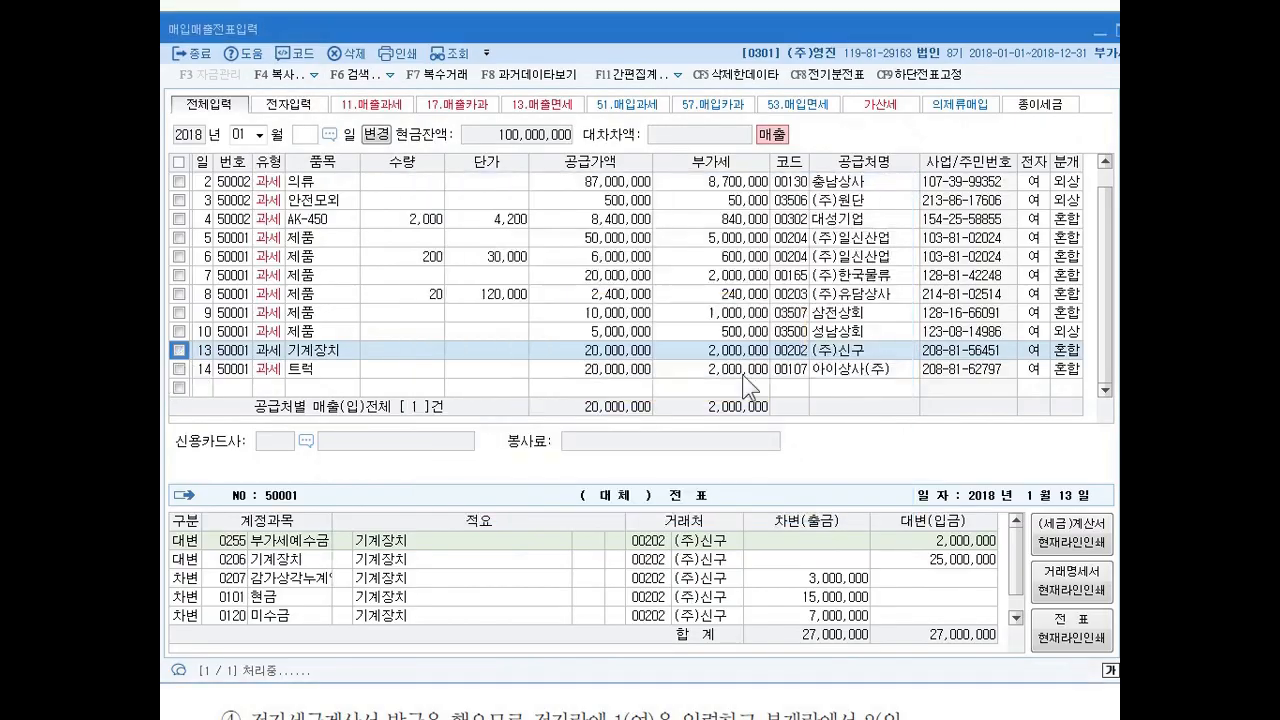
Move the January 14 트럭 voucher of 아이상사(주) to February 4, 2018.
{"action": "left_click", "coordinate": [179, 368]}
{"action": "left_click", "coordinate": [312, 73]}
{"action": "left_click", "coordinate": [366, 104]}
{"action": "type", "text": "2.변경하지않음"}
{"action": "key", "text": "Return"}
{"action": "type", "text": "4"}
{"action": "key", "text": "Return"}
{"action": "left_click", "coordinate": [763, 506]}
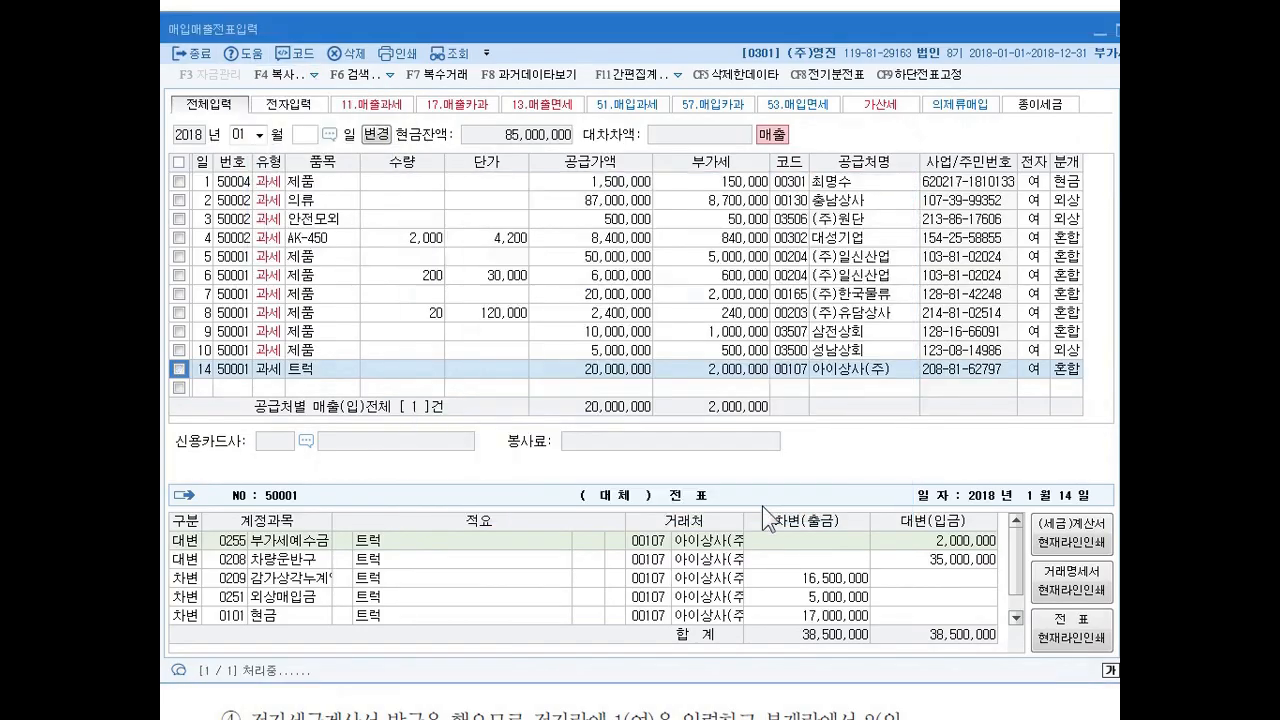
{"action": "left_click", "coordinate": [738, 416]}
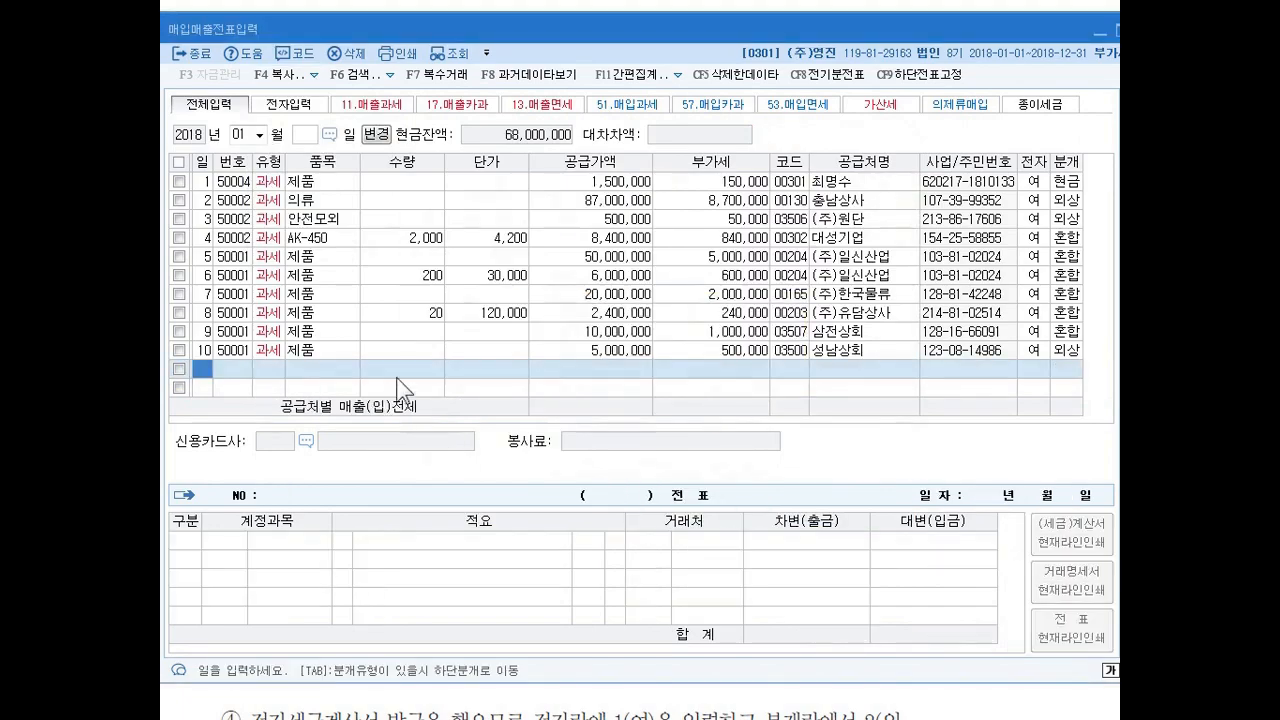
Switch the voucher entry month to February 2018 to list the moved vouchers.
{"action": "left_click", "coordinate": [242, 134]}
{"action": "type", "text": "2"}
{"action": "key", "text": "Return"}
{"action": "key", "text": "Return"}
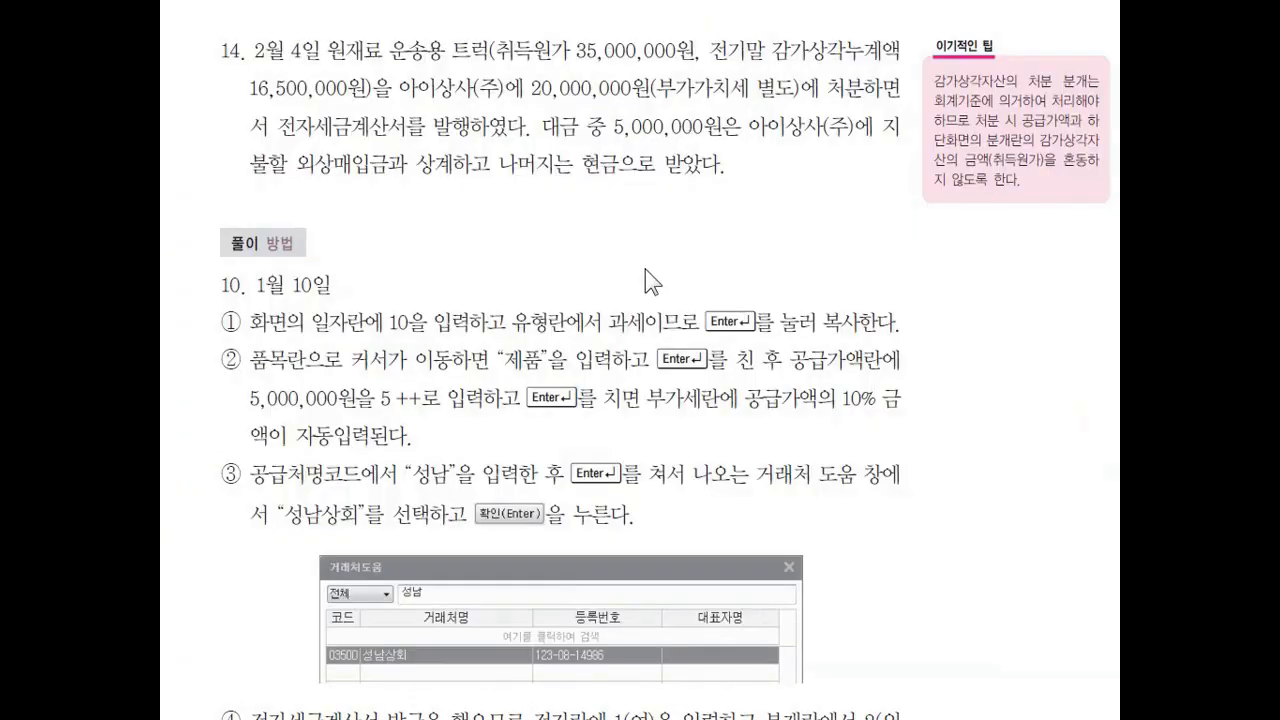
Read textbook exercises 15 and 16 on the zero-rated sales to (주)상도, and return to the voucher entry window.
{"action": "scroll", "coordinate": [540, 313], "scroll_direction": "down", "scroll_amount": 10}
{"action": "scroll", "coordinate": [540, 313], "scroll_direction": "down", "scroll_amount": 15}
{"action": "scroll", "coordinate": [543, 308], "scroll_direction": "down", "scroll_amount": 15}
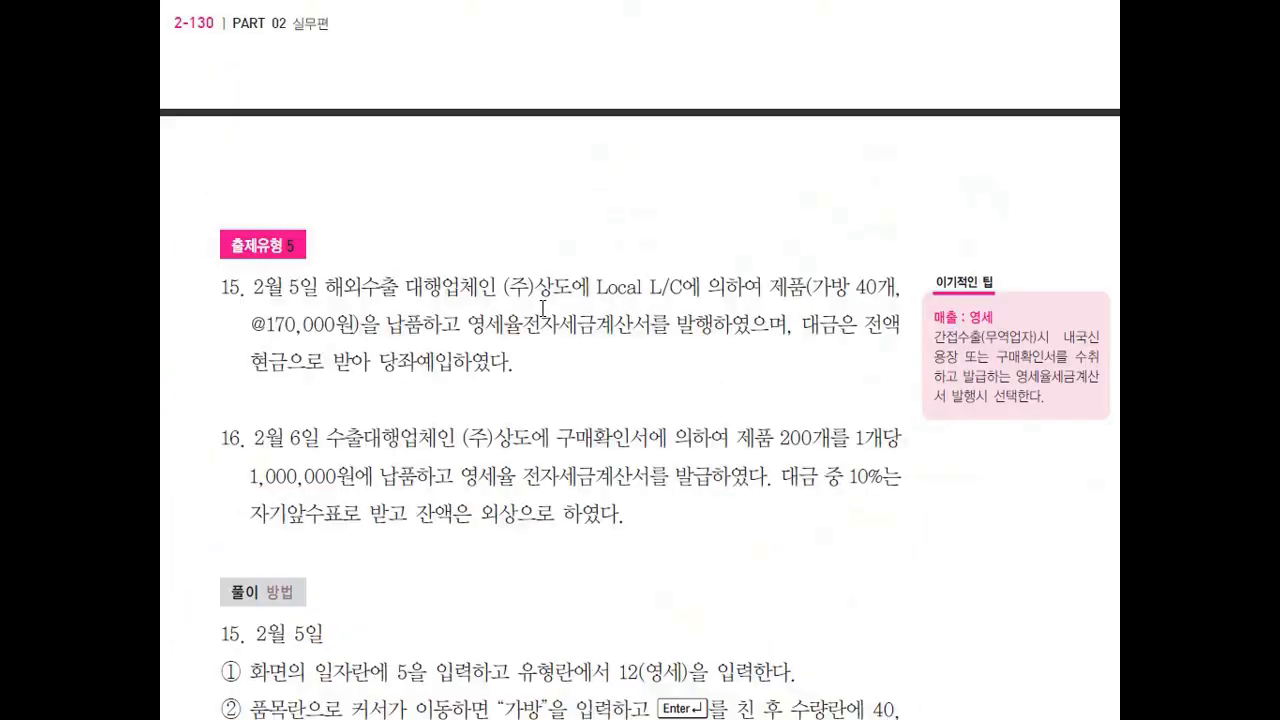
{"action": "scroll", "coordinate": [543, 308], "scroll_direction": "down", "scroll_amount": 5}
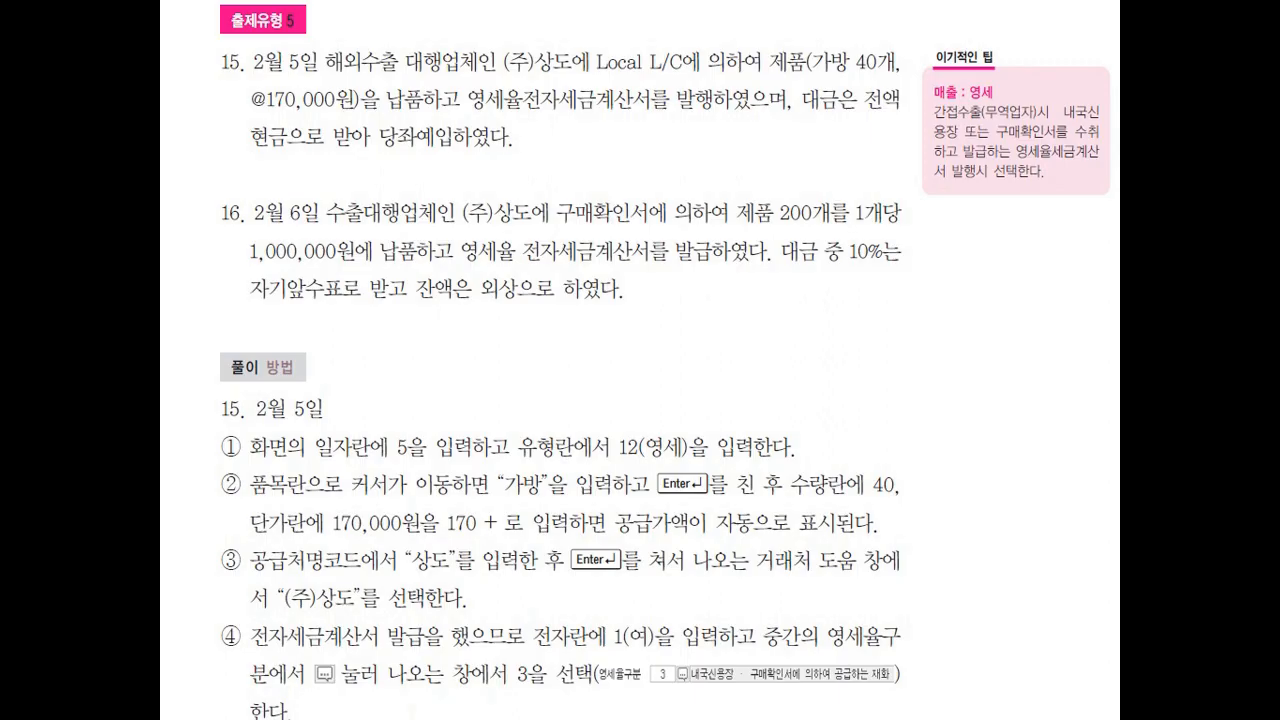
{"action": "key", "text": "alt+Tab"}
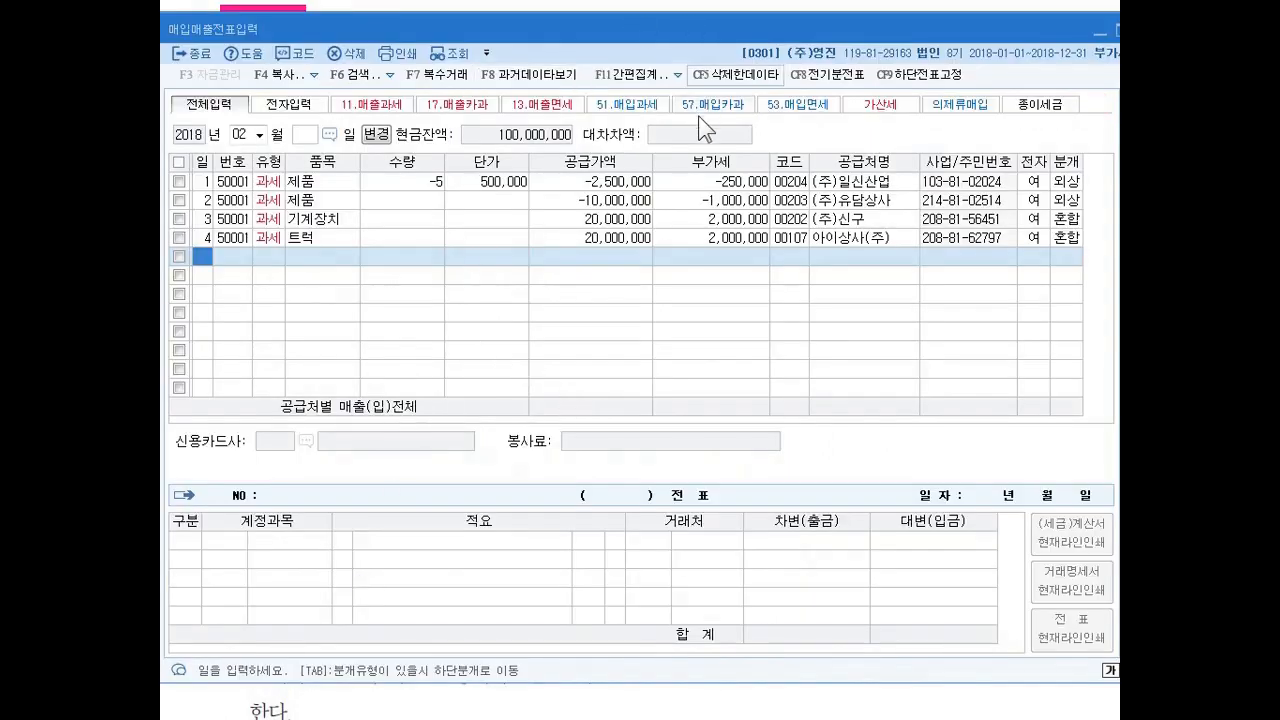
{"action": "left_click_drag", "start_coordinate": [637, 27], "coordinate": [639, 23]}
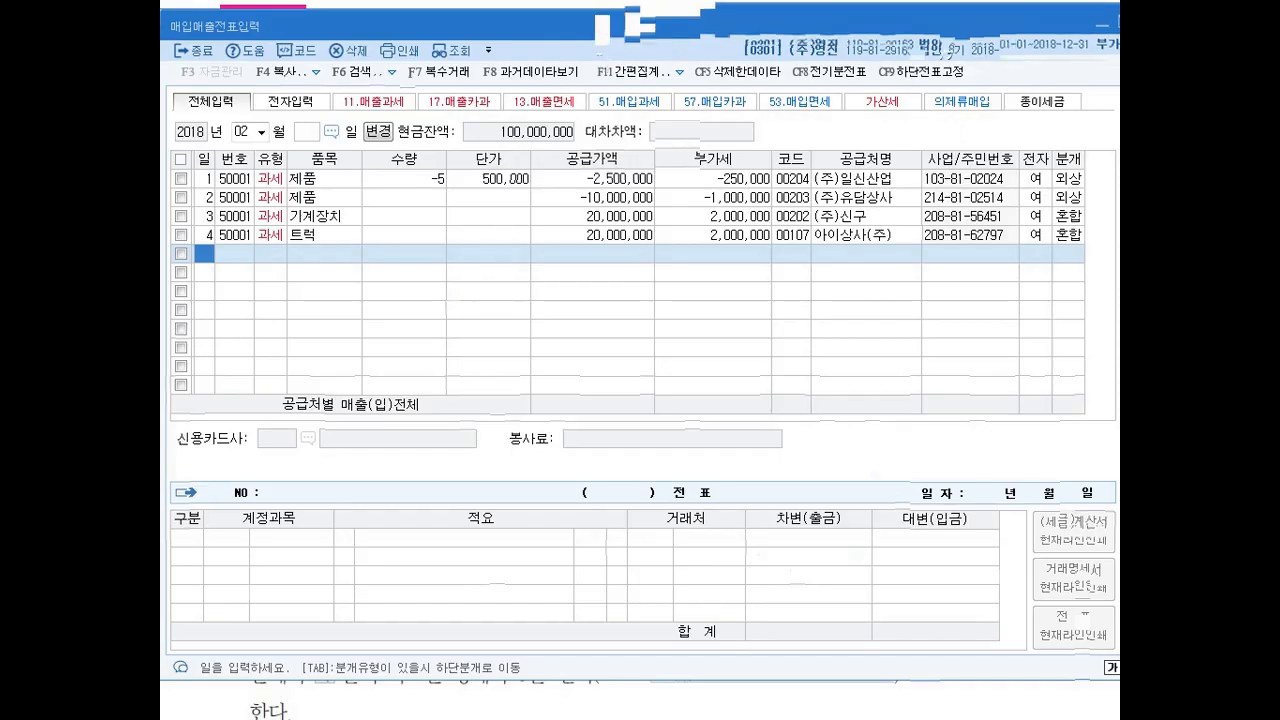
Circle the 매출 : 영세 tip, underline the 영세율 전자세금계산서 phrases in exercises 15 and 16, and handwrite "12.영세" by each.
{"action": "mouse_move", "coordinate": [988, 95]}
{"action": "left_mouse_down"}
{"action": "mouse_move", "coordinate": [955, 70]}
{"action": "mouse_move", "coordinate": [992, 98]}
{"action": "left_mouse_up"}
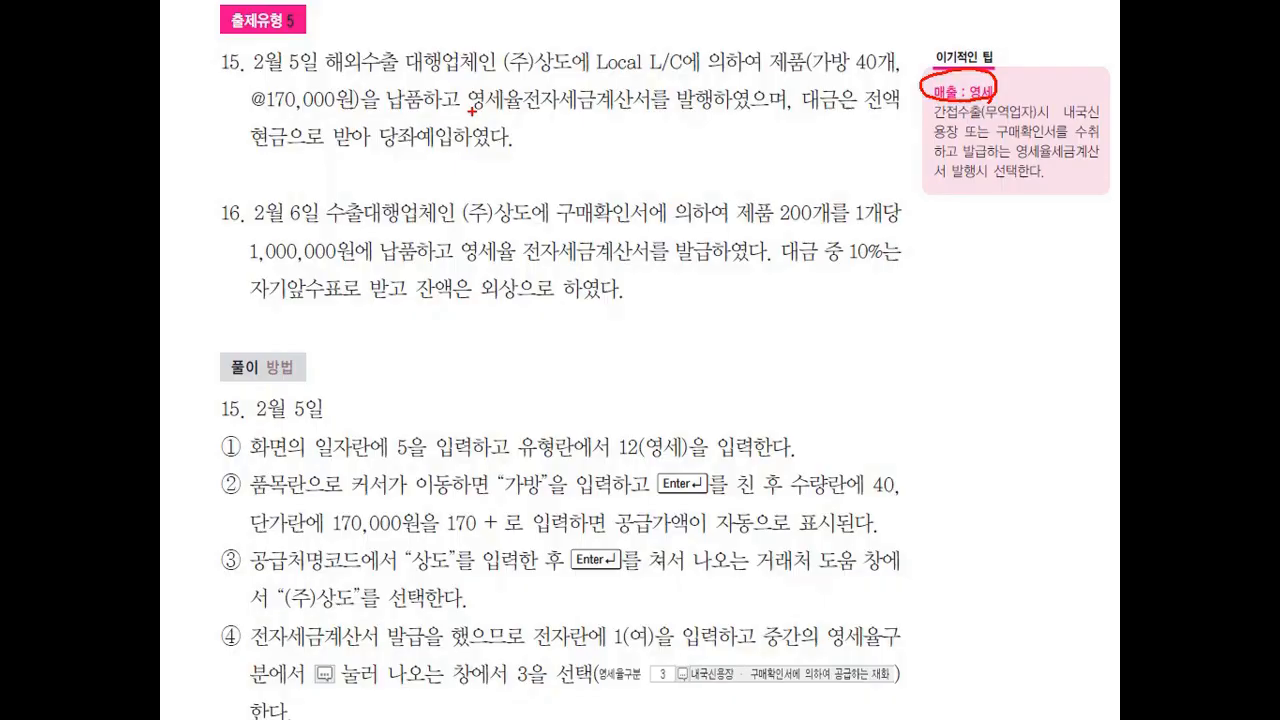
{"action": "left_click_drag", "start_coordinate": [468, 110], "coordinate": [707, 108]}
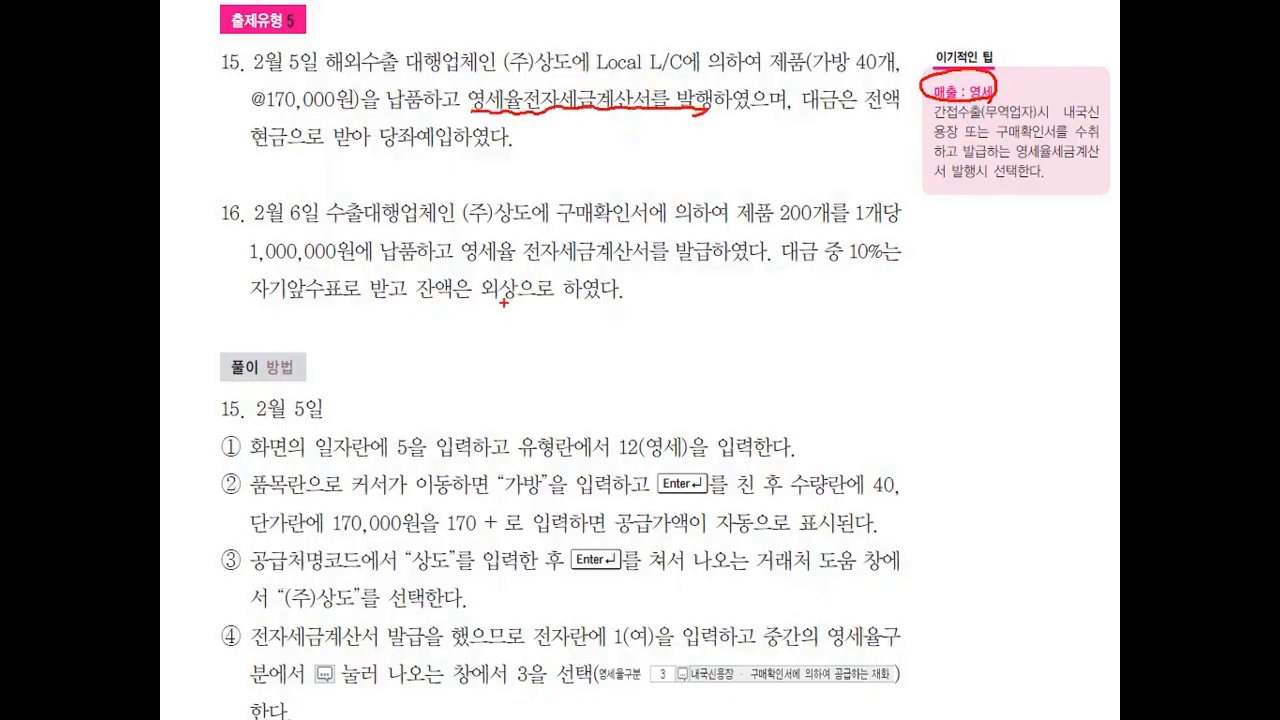
{"action": "left_click_drag", "start_coordinate": [470, 263], "coordinate": [740, 266]}
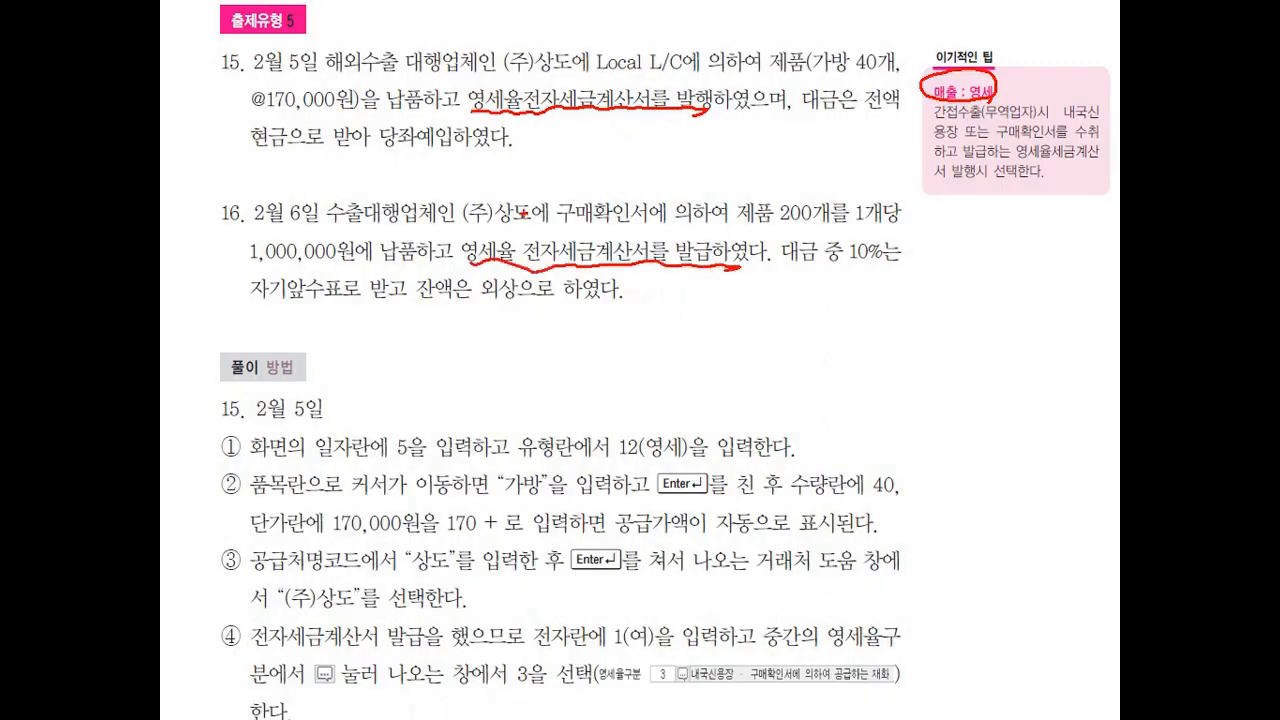
{"action": "mouse_move", "coordinate": [552, 128]}
{"action": "left_mouse_down"}
{"action": "mouse_move", "coordinate": [550, 147]}
{"action": "mouse_move", "coordinate": [614, 138]}
{"action": "mouse_move", "coordinate": [626, 150]}
{"action": "left_mouse_up"}
{"action": "mouse_move", "coordinate": [541, 298]}
{"action": "left_mouse_down"}
{"action": "mouse_move", "coordinate": [568, 314]}
{"action": "mouse_move", "coordinate": [624, 312]}
{"action": "left_mouse_up"}
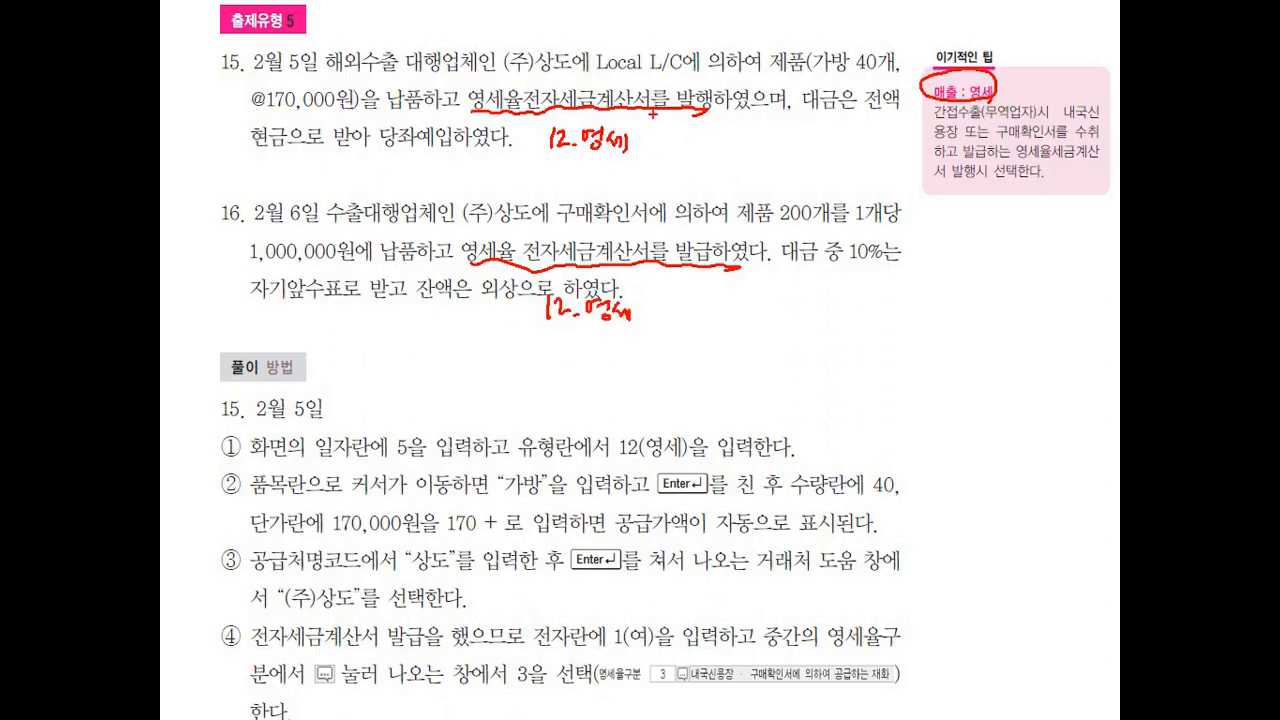
Handwrite the Korean term 내국신용장 above Local L/C in exercise 15.
{"action": "mouse_move", "coordinate": [608, 28]}
{"action": "left_mouse_down"}
{"action": "mouse_move", "coordinate": [628, 48]}
{"action": "mouse_move", "coordinate": [636, 28]}
{"action": "left_mouse_up"}
{"action": "left_click_drag", "start_coordinate": [624, 32], "coordinate": [662, 34]}
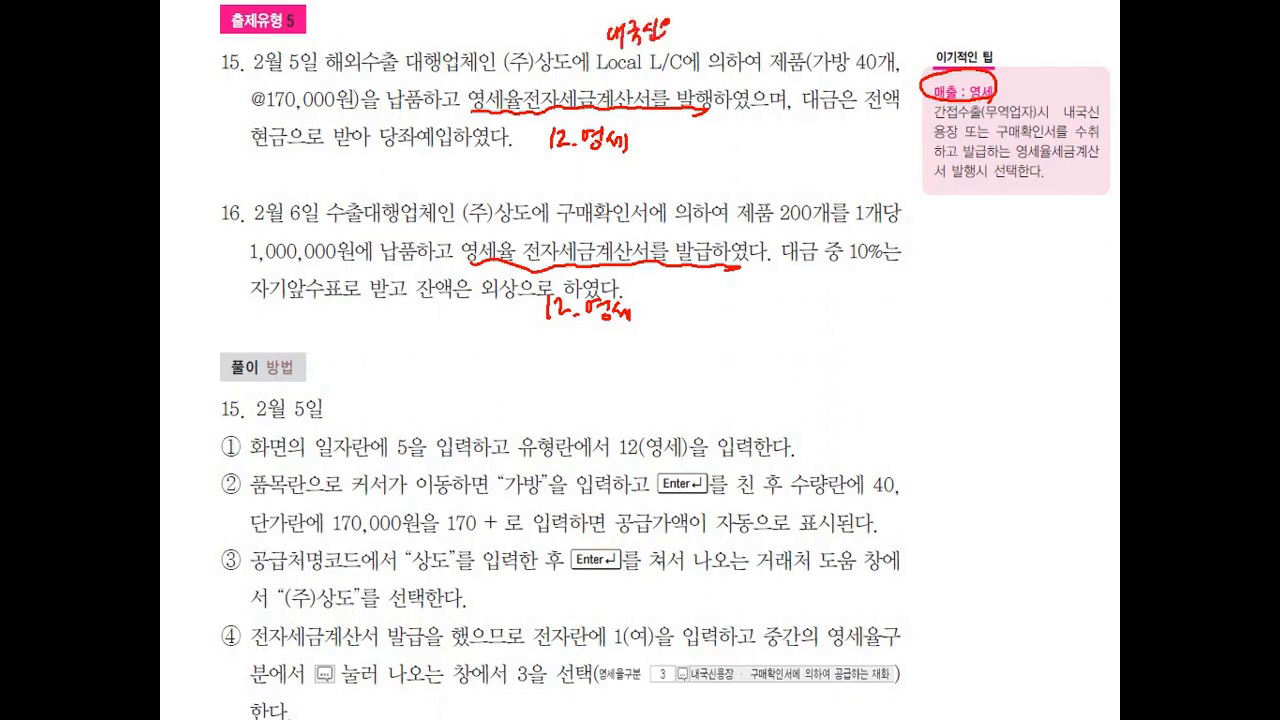
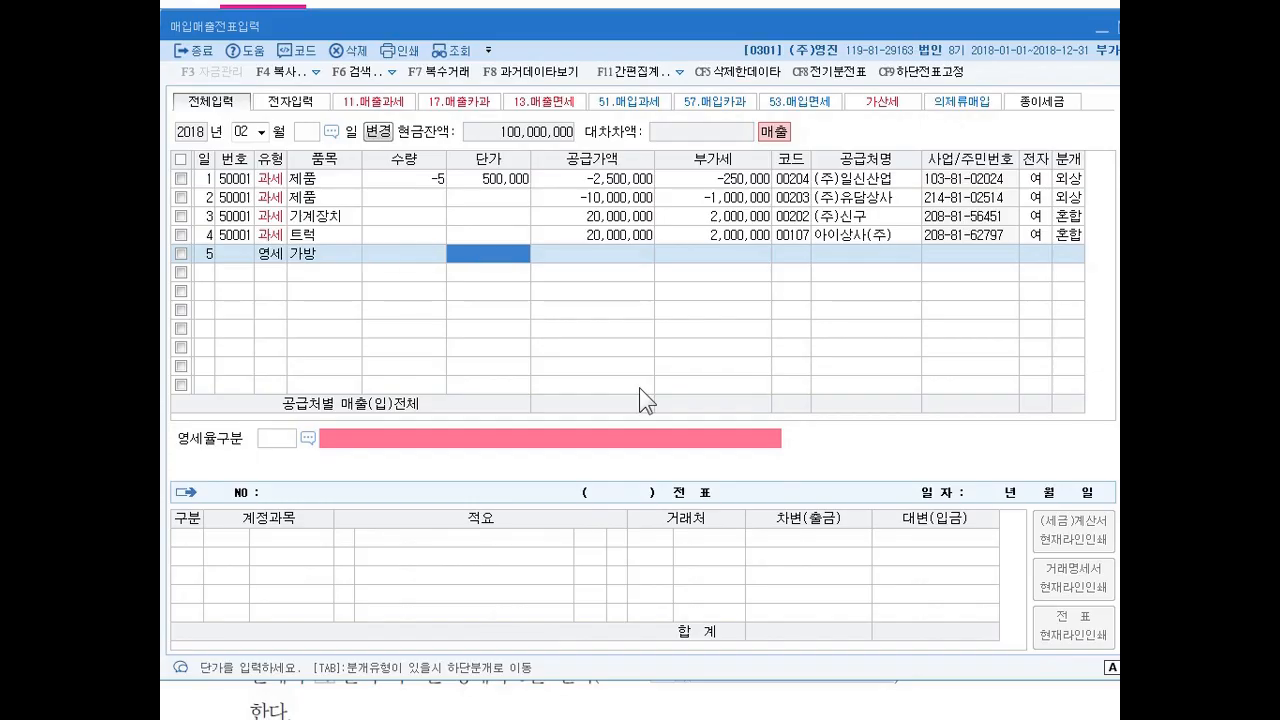
Enter a quantity of 40 and a unit price of 170,000 for the 가방 sale, keeping the calculated supply amount.
{"action": "type", "text": "40"}
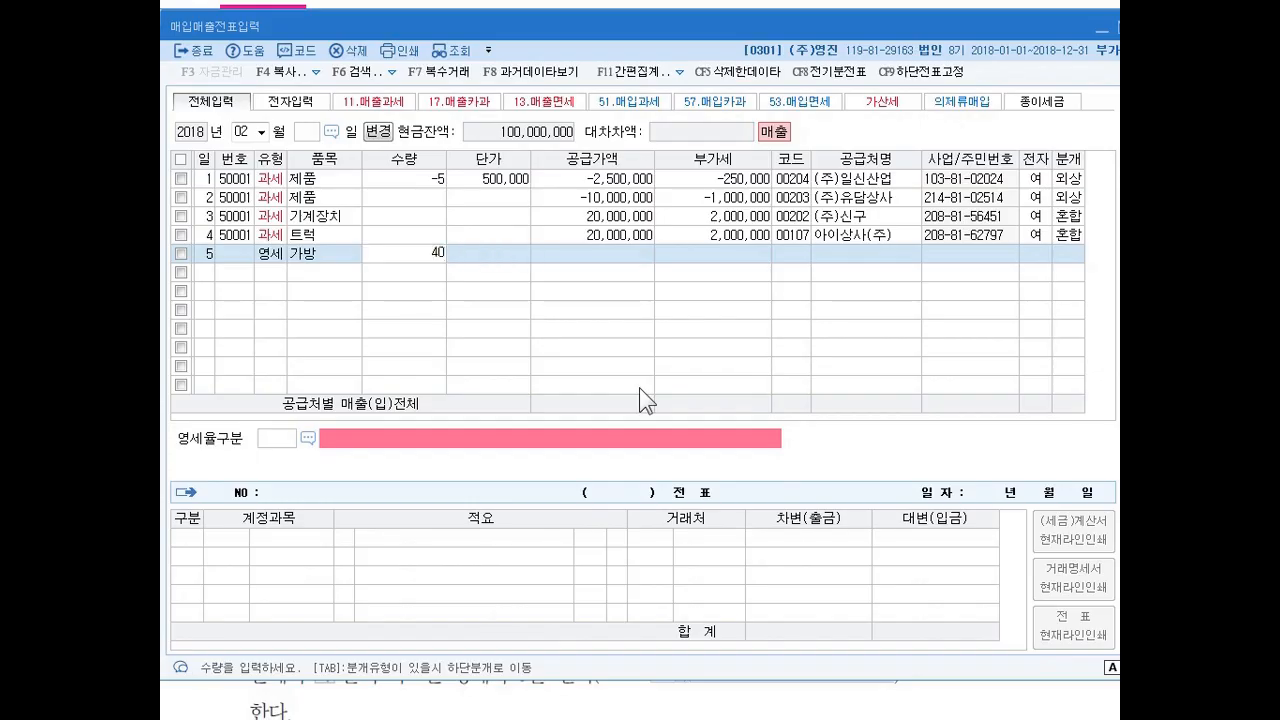
{"action": "key", "text": "Return"}
{"action": "type", "text": "1700000"}
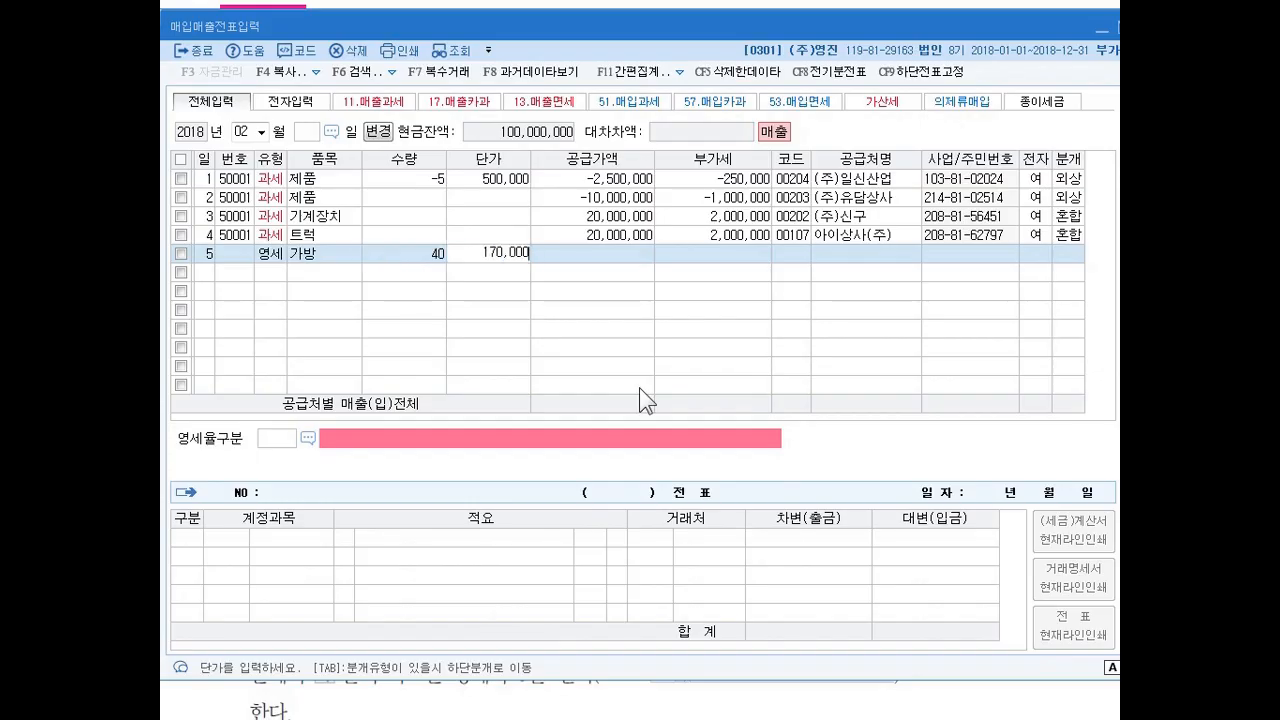
{"action": "key", "text": "Return"}
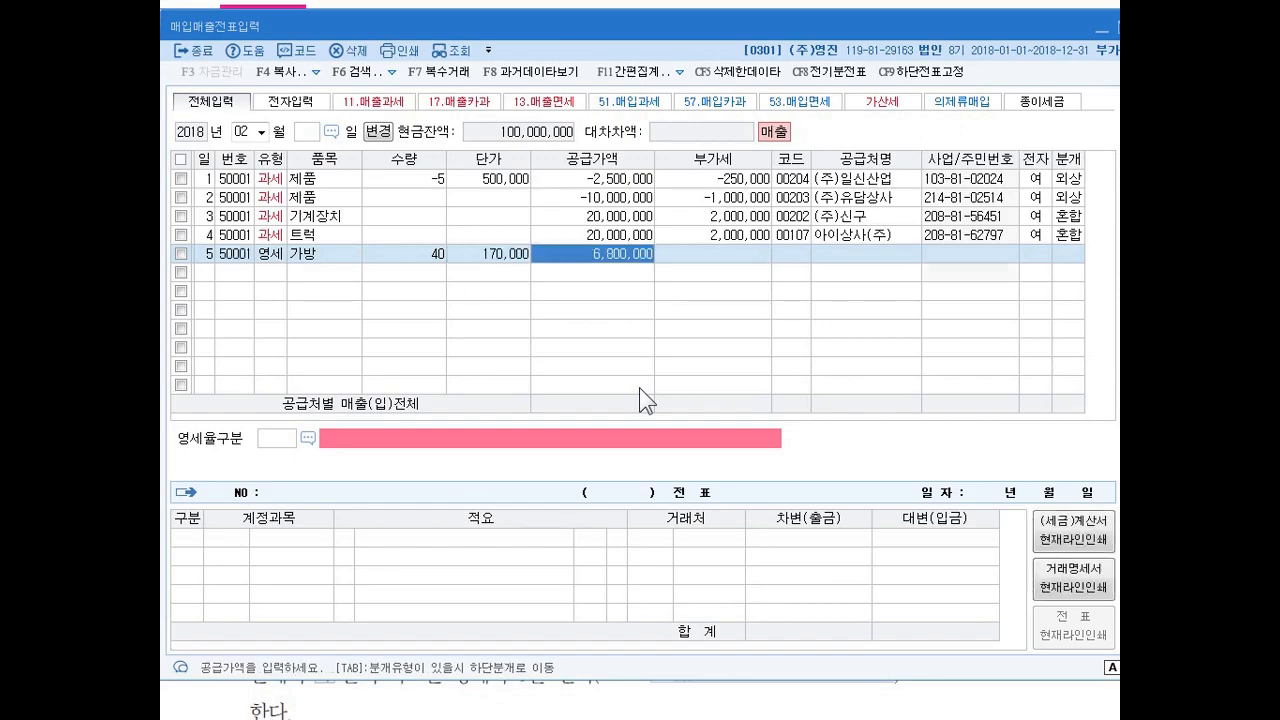
{"action": "key", "text": "Return"}
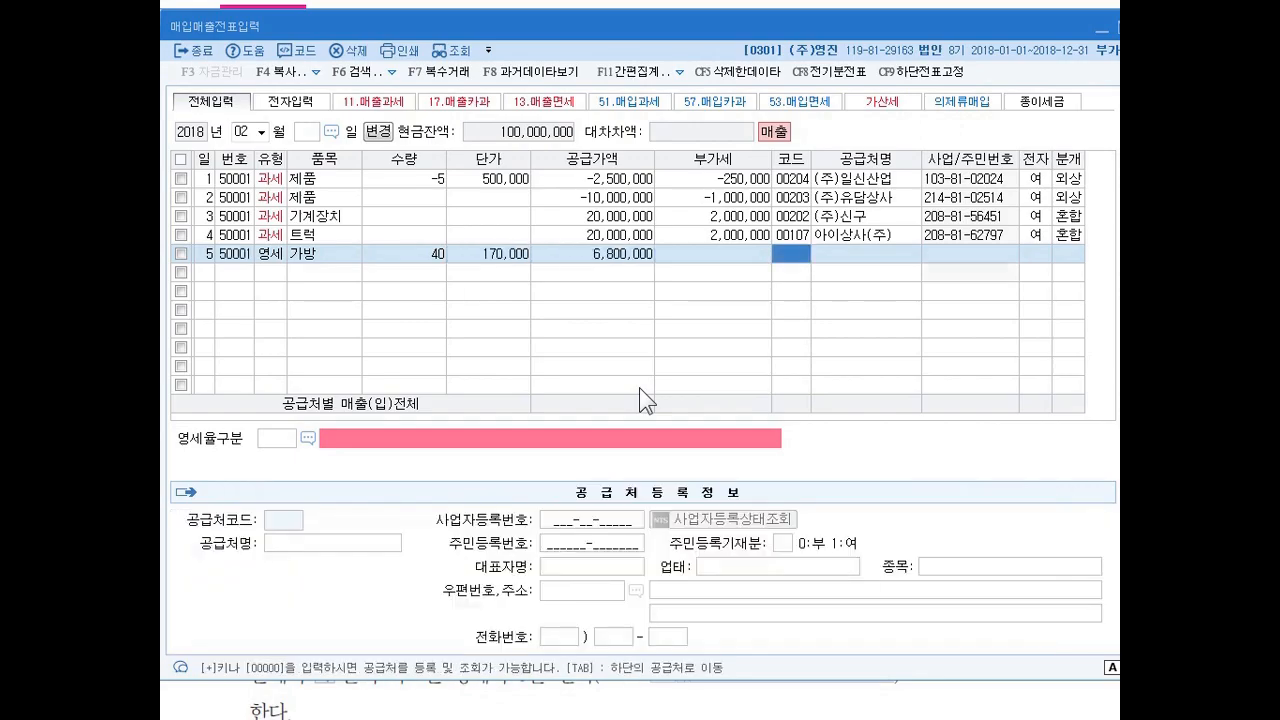
Assign (주)상도 as the 가방 sale's customer and mark its tax invoice as electronic (여).
{"action": "type", "text": "사더ㅗ"}
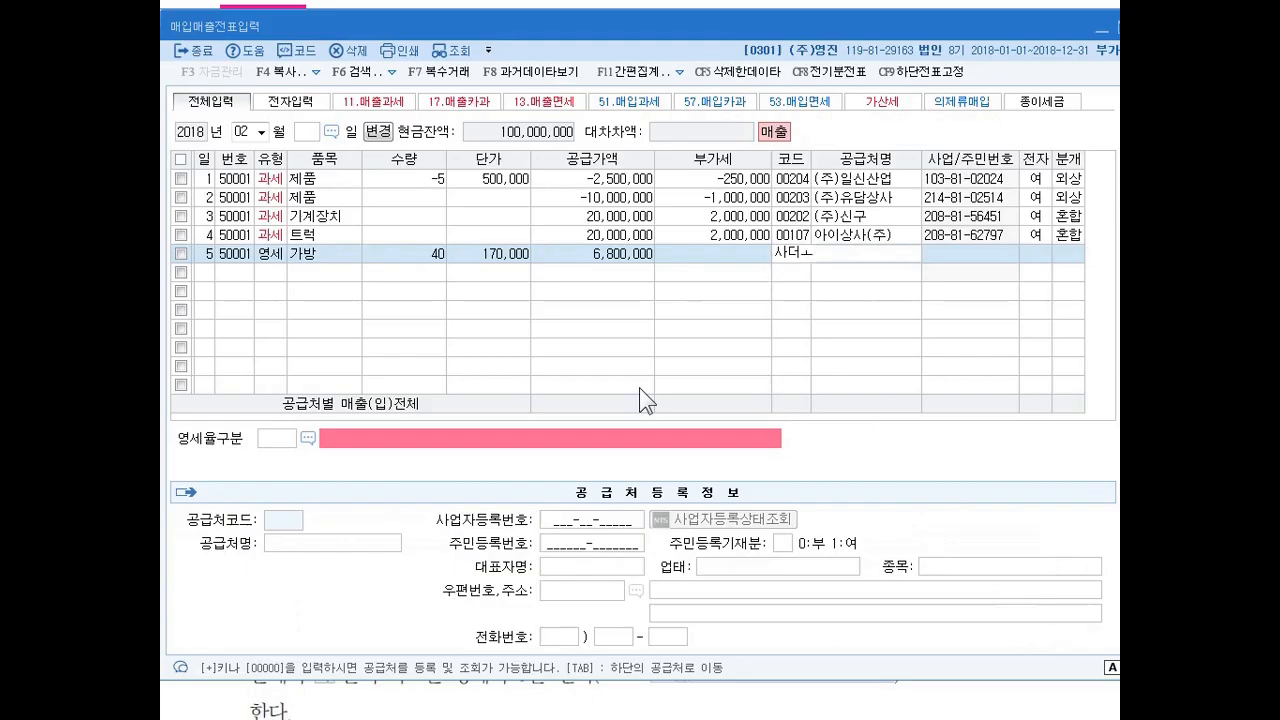
{"action": "key", "text": "BackSpace"}
{"action": "key", "text": "BackSpace"}
{"action": "key", "text": "BackSpace"}
{"action": "type", "text": "상도"}
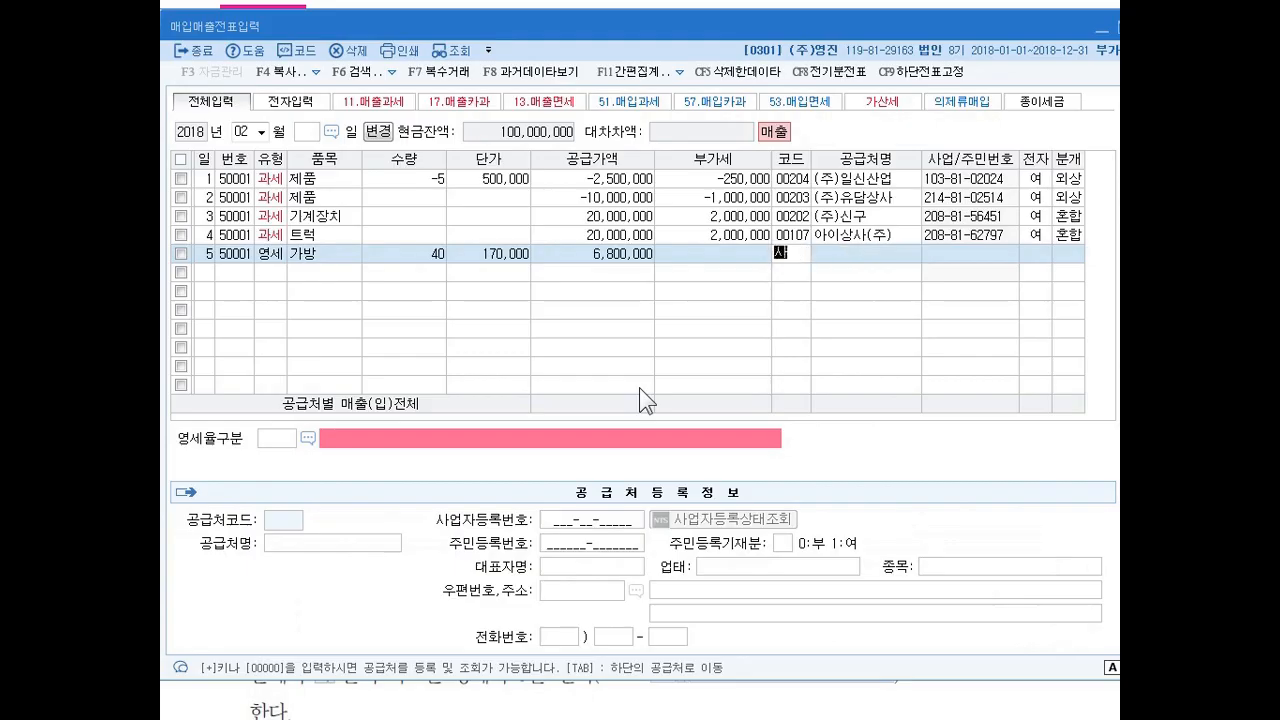
{"action": "key", "text": "Return"}
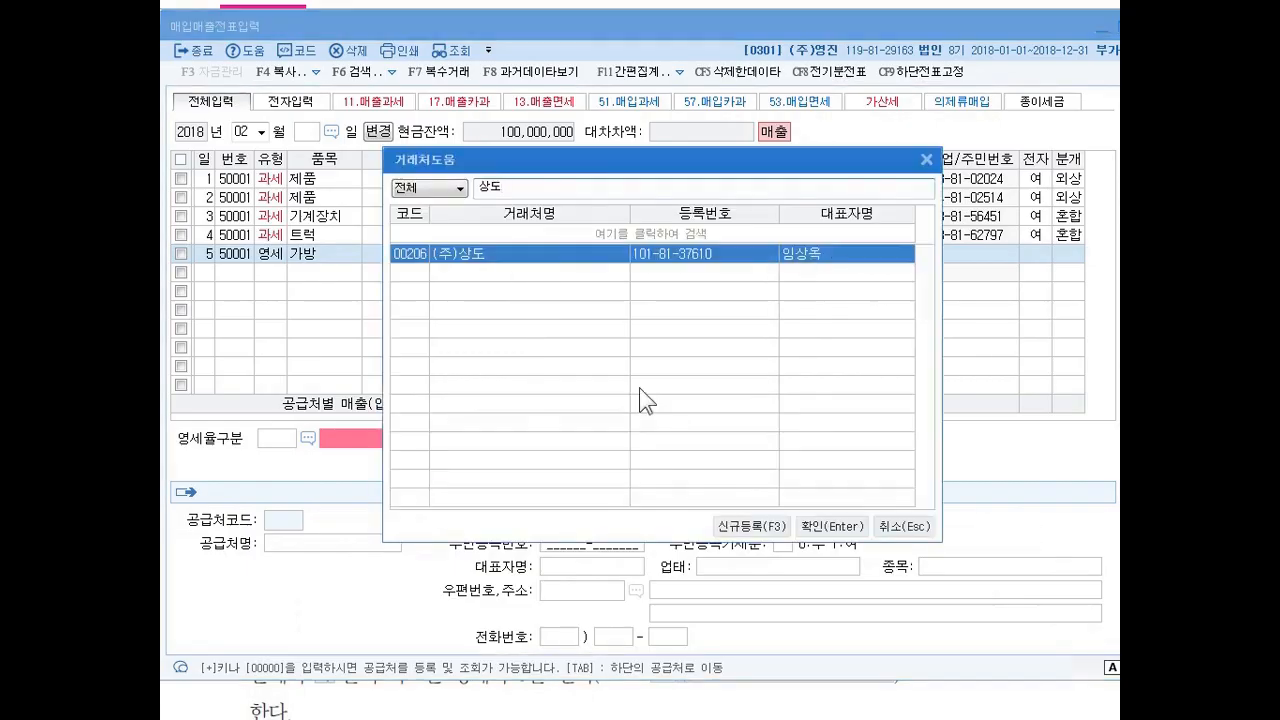
{"action": "key", "text": "Return"}
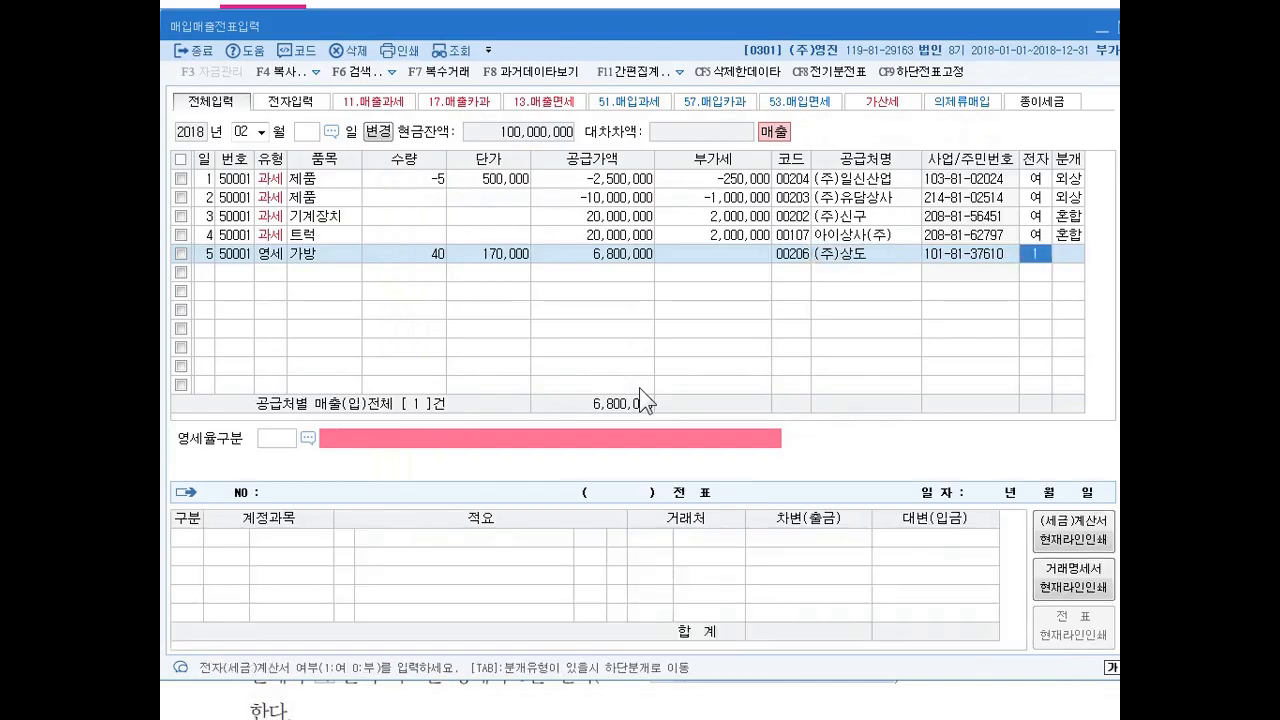
{"action": "type", "text": "1"}
{"action": "key", "text": "Return"}
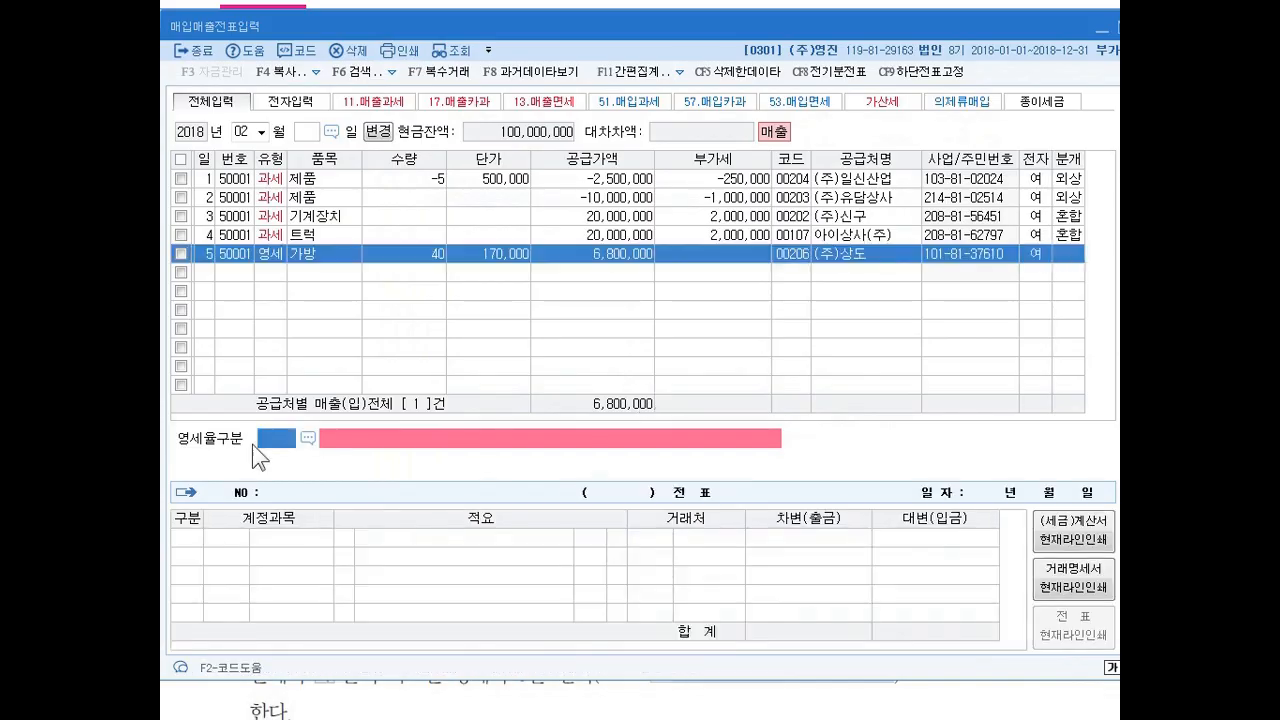
Set the 가방 sale's 영세율구분 to code 3, 내국신용장 · 구매확인서에 의하여 공급하는 재화.
{"action": "left_click", "coordinate": [308, 440]}
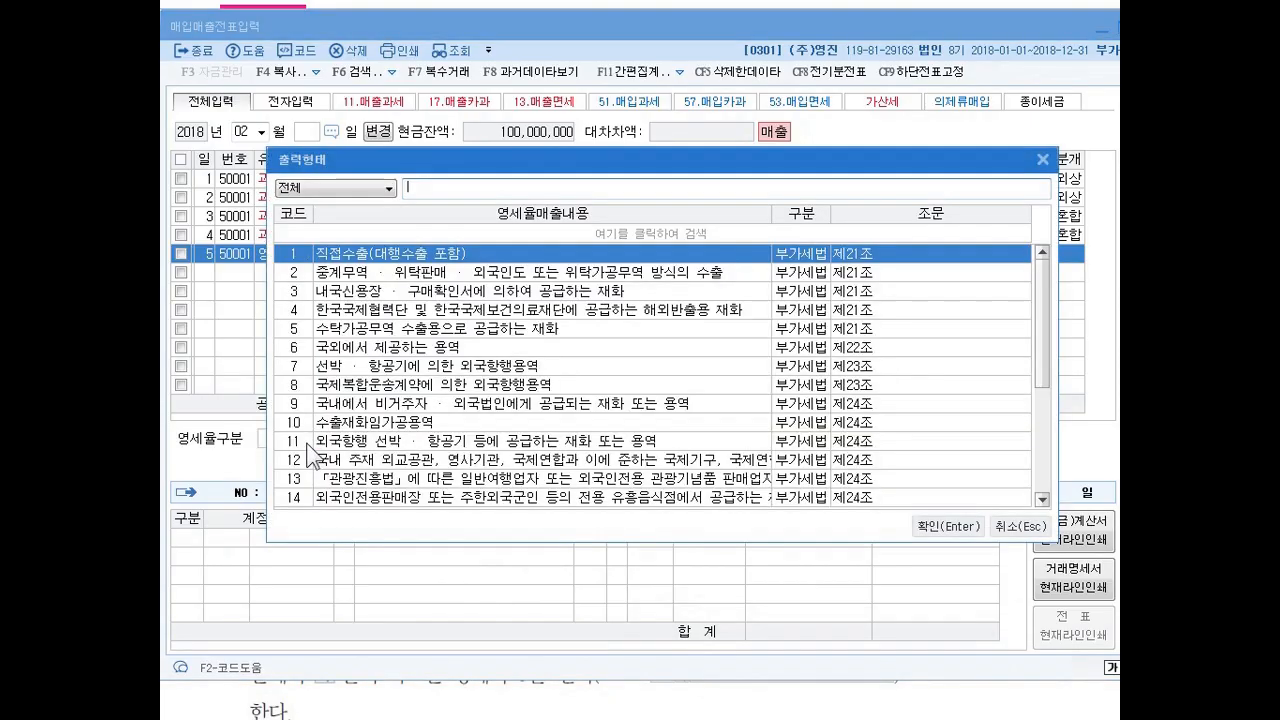
{"action": "left_click_drag", "start_coordinate": [436, 155], "coordinate": [436, 163]}
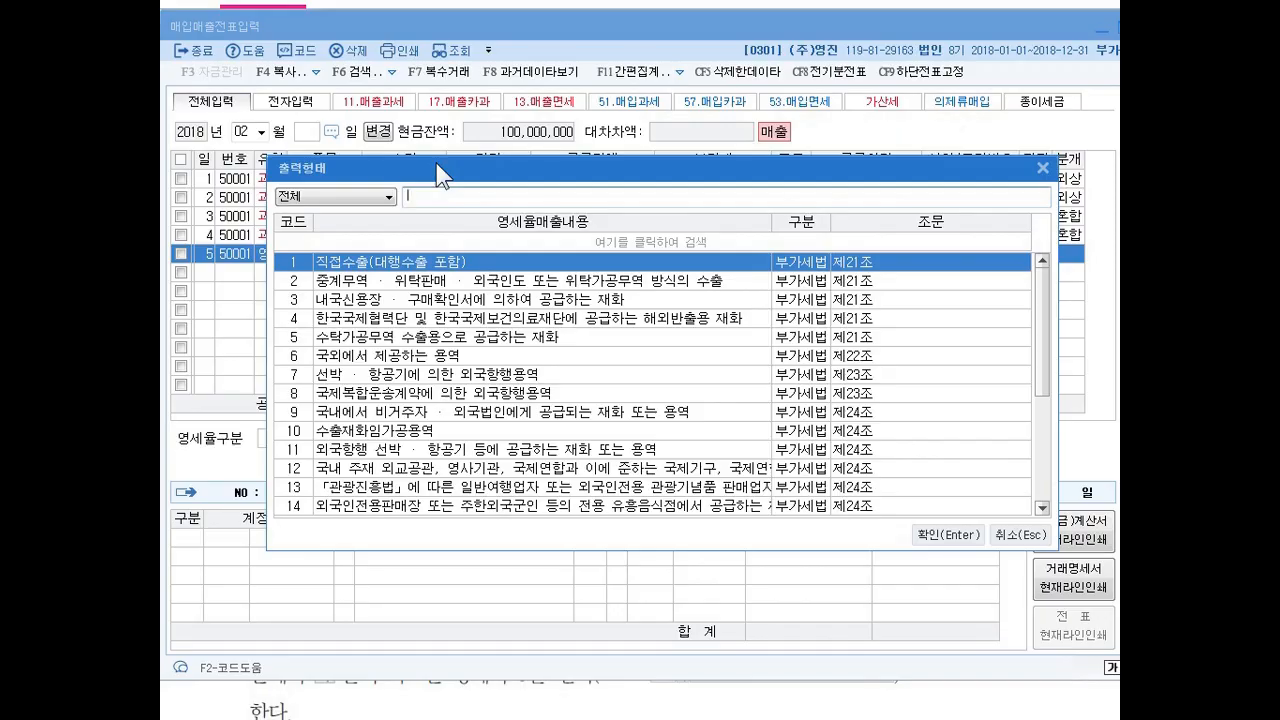
{"action": "left_click_drag", "start_coordinate": [437, 164], "coordinate": [420, 90]}
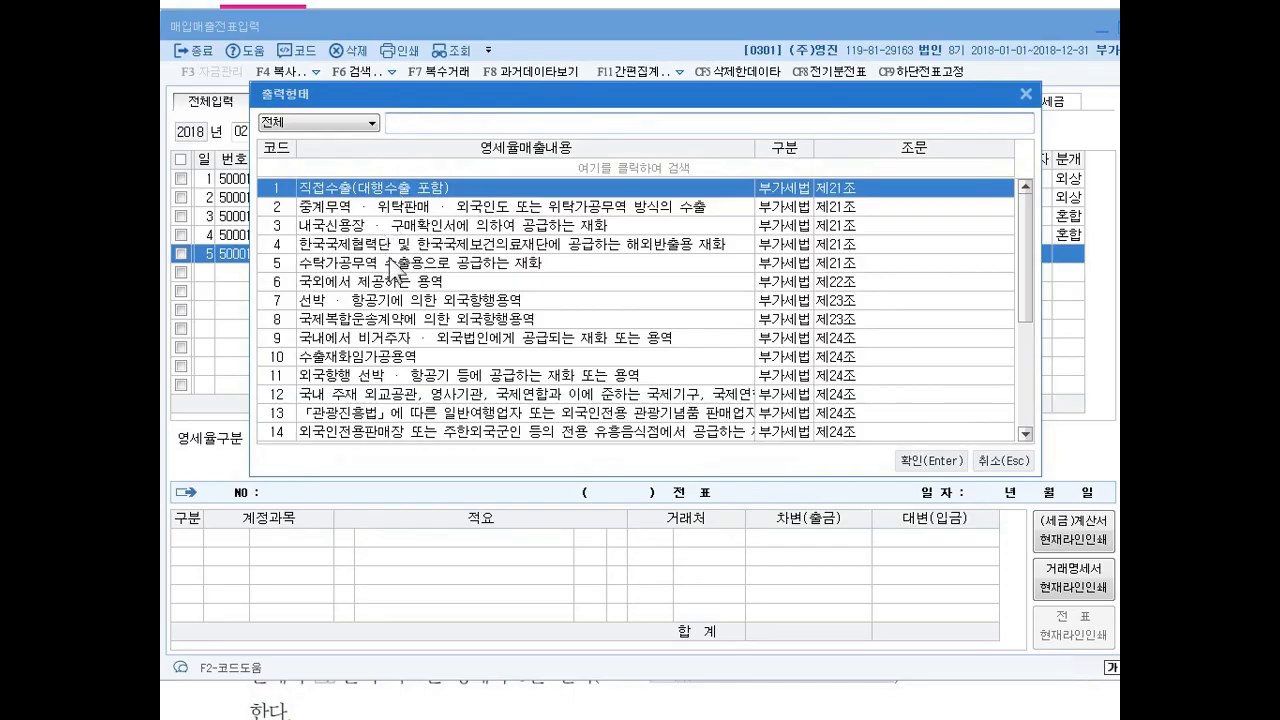
{"action": "left_click", "coordinate": [382, 228]}
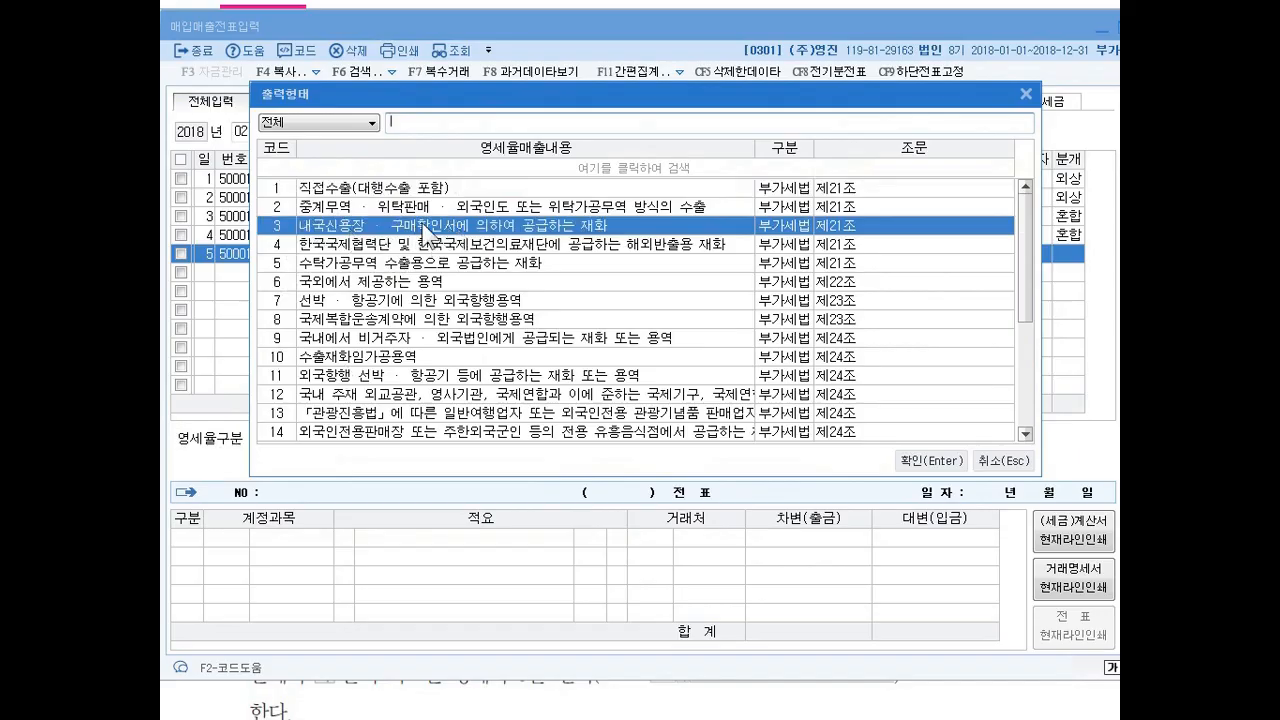
{"action": "left_click", "coordinate": [916, 459]}
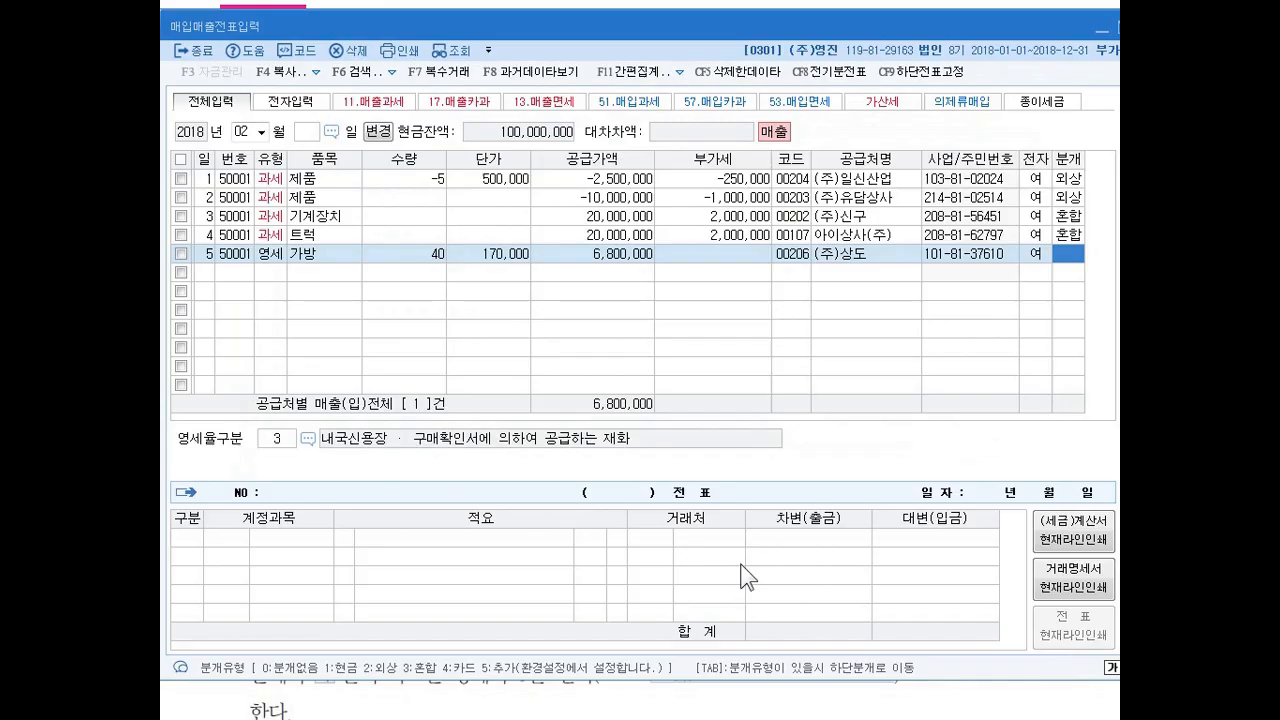
Journalize the 가방 sale as 3 혼합, debiting account 102 당좌예금 for 6,800,000 against the 제품매출 credit.
{"action": "type", "text": "3"}
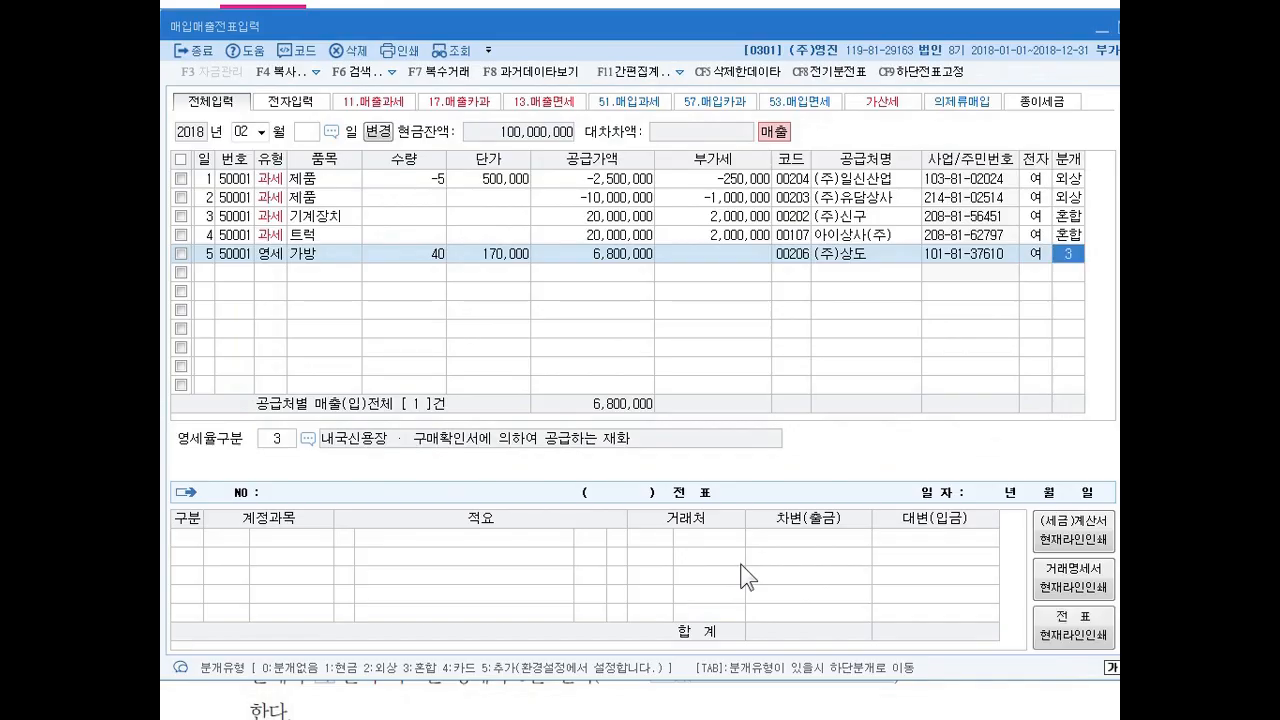
{"action": "key", "text": "Return"}
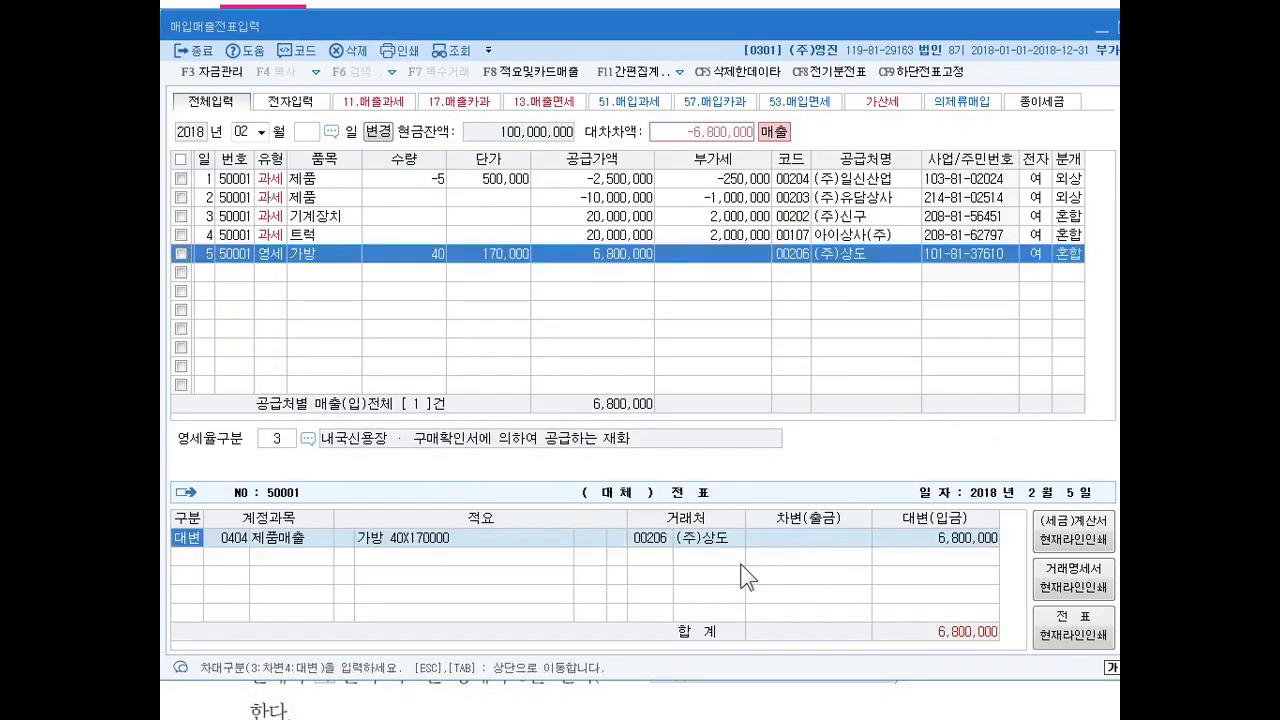
{"action": "key", "text": "Return"}
{"action": "key", "text": "Return"}
{"action": "key", "text": "Return"}
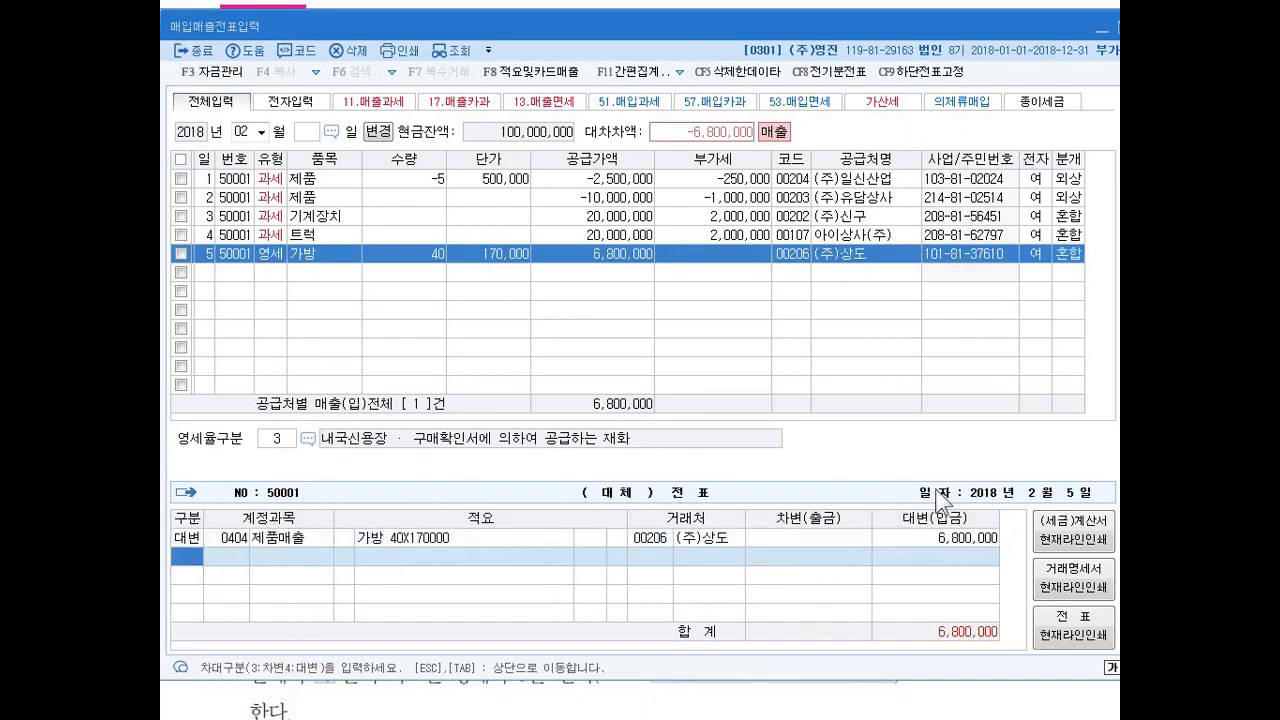
{"action": "left_click", "coordinate": [950, 540]}
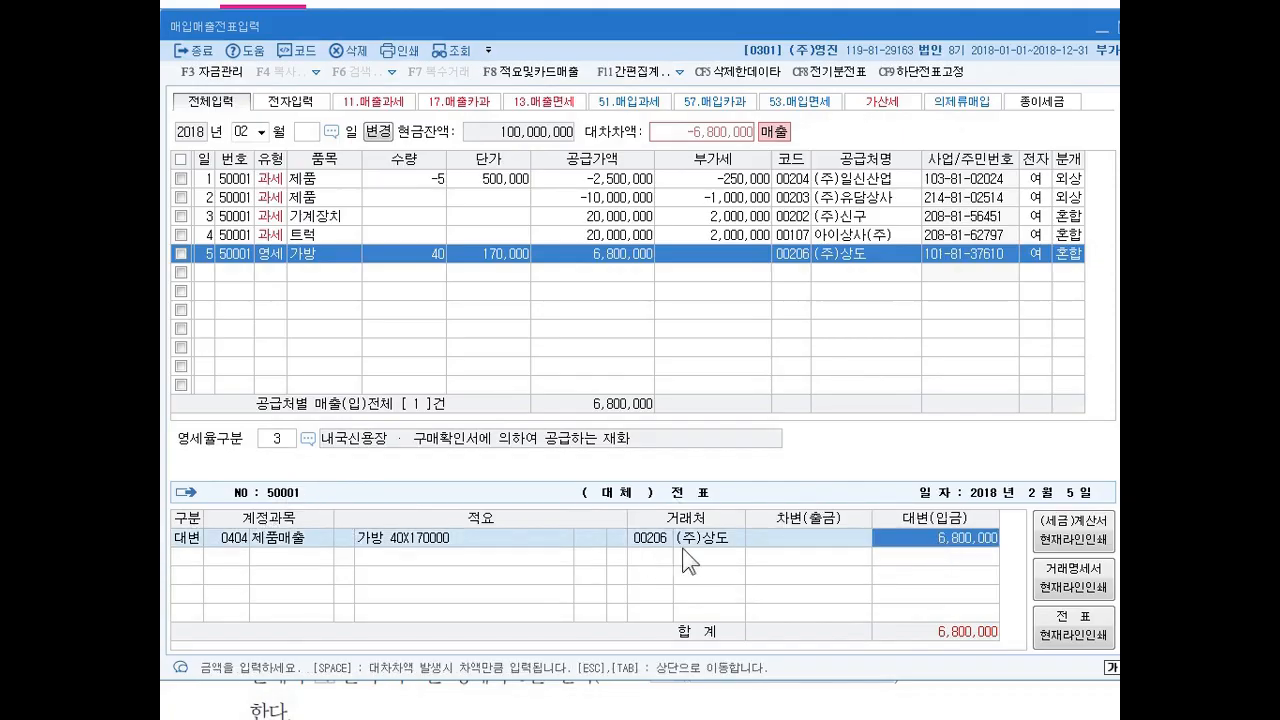
{"action": "key", "text": "Return"}
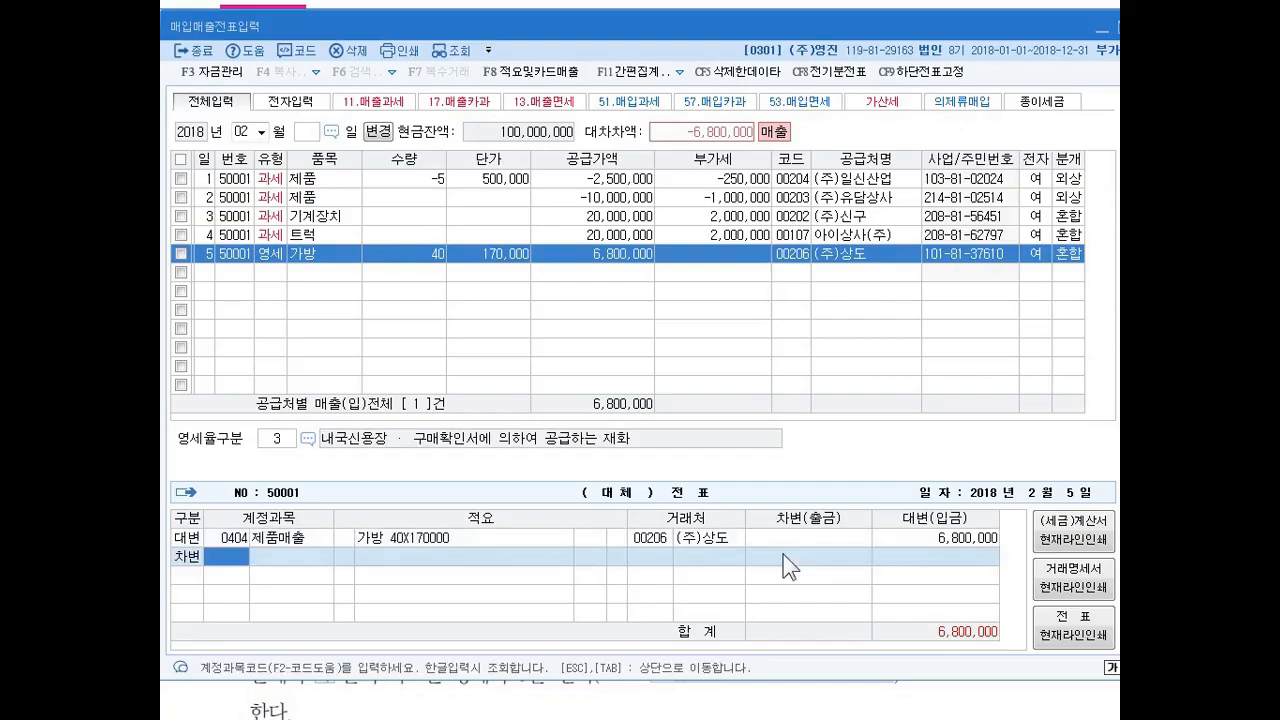
{"action": "type", "text": "102"}
{"action": "left_click", "coordinate": [783, 554]}
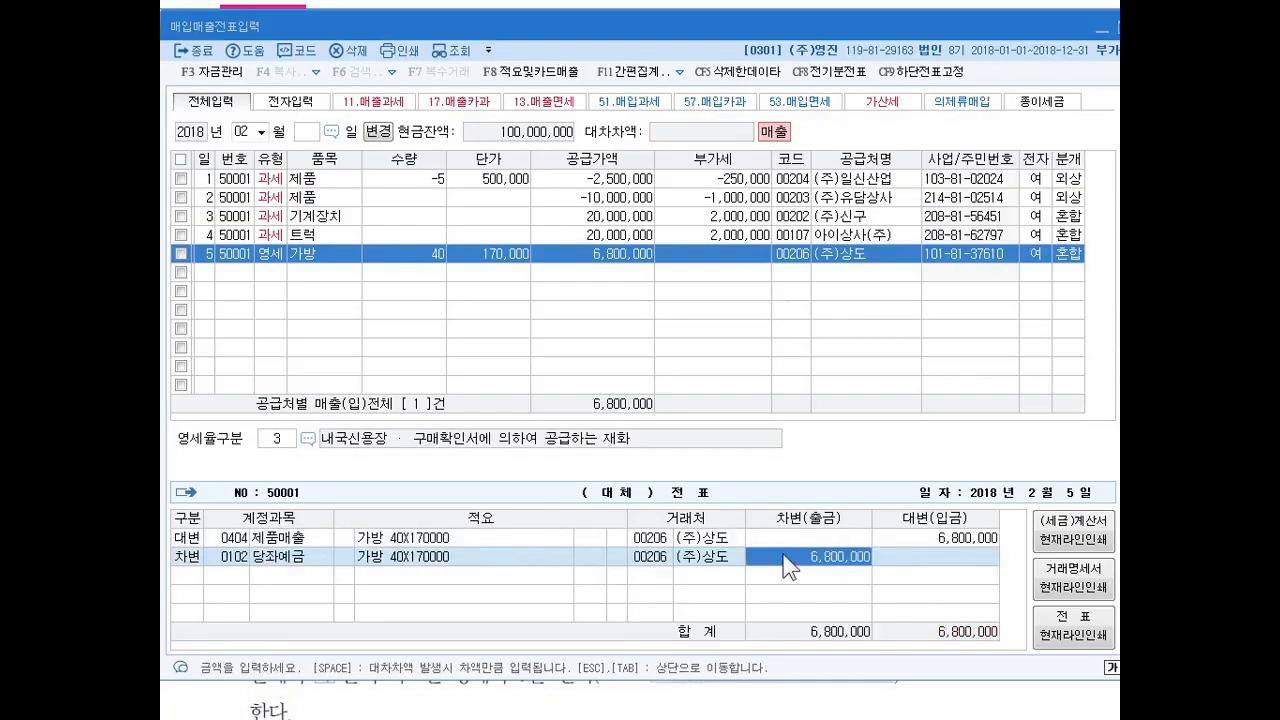
{"action": "key", "text": "Return"}
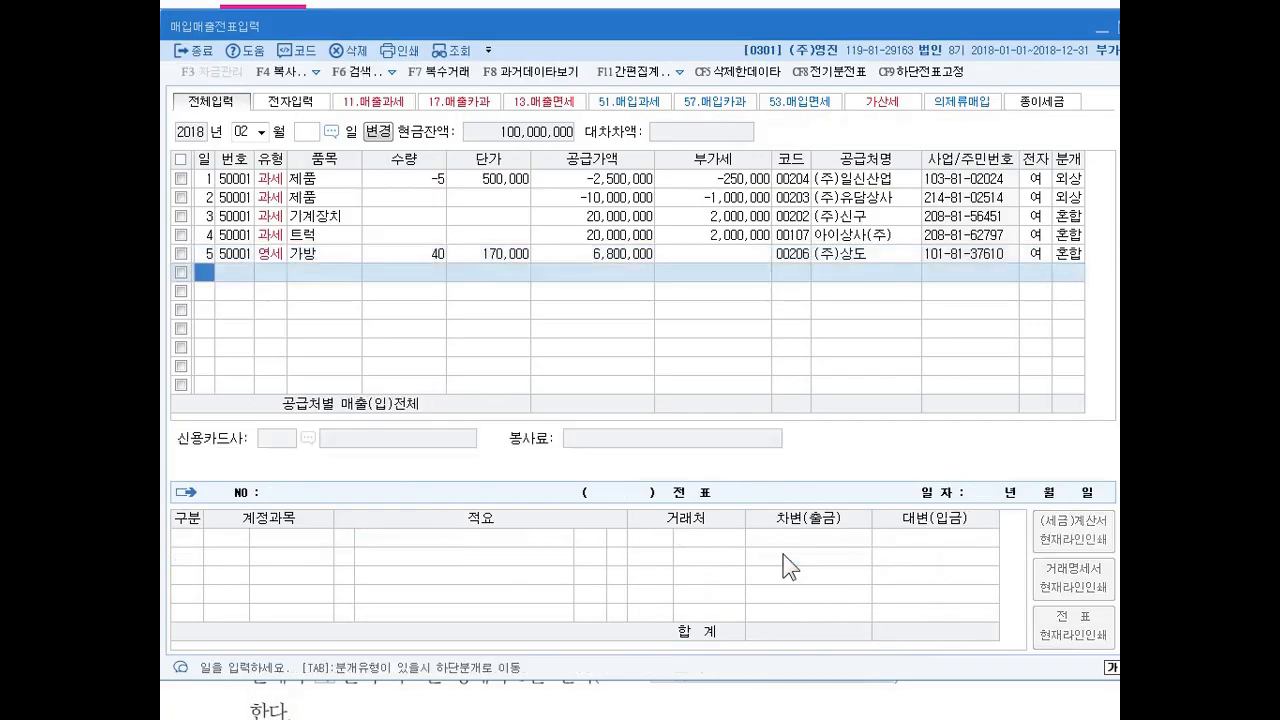
Start a sales voucher dated the 6th with type 12 영세 and item 제품.
{"action": "type", "text": "6"}
{"action": "key", "text": "Return"}
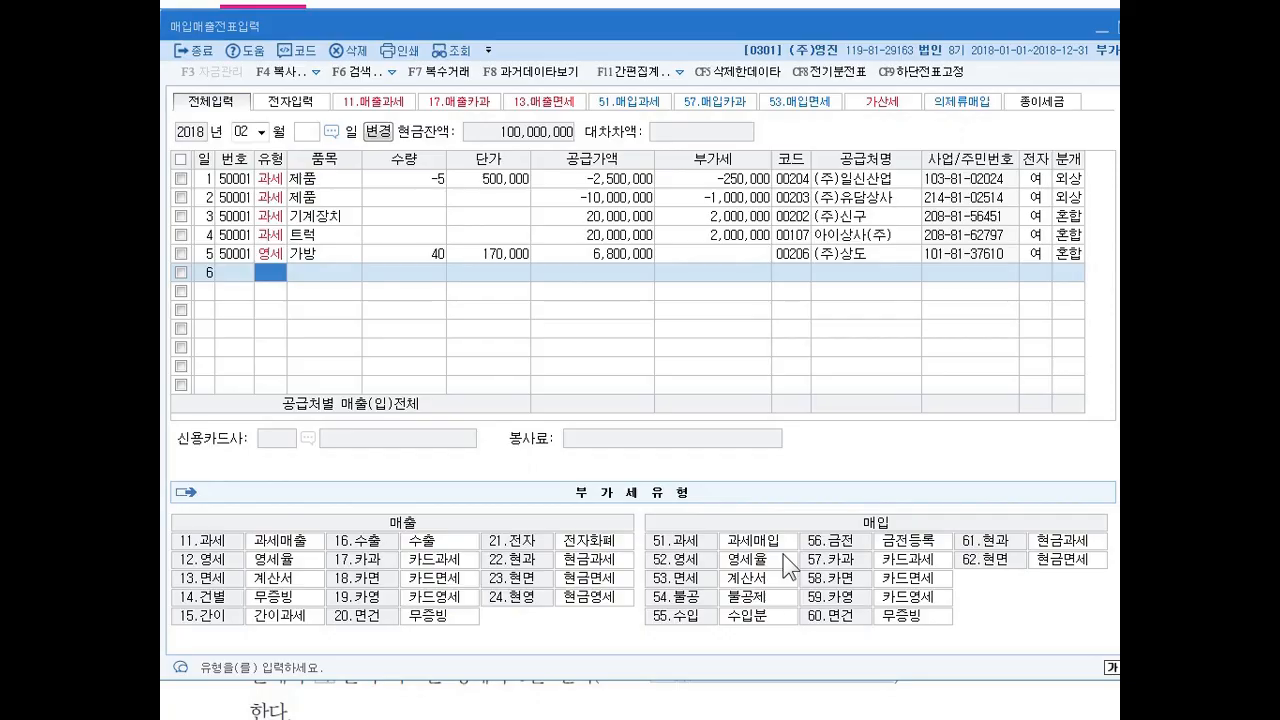
{"action": "type", "text": "12"}
{"action": "key", "text": "Return"}
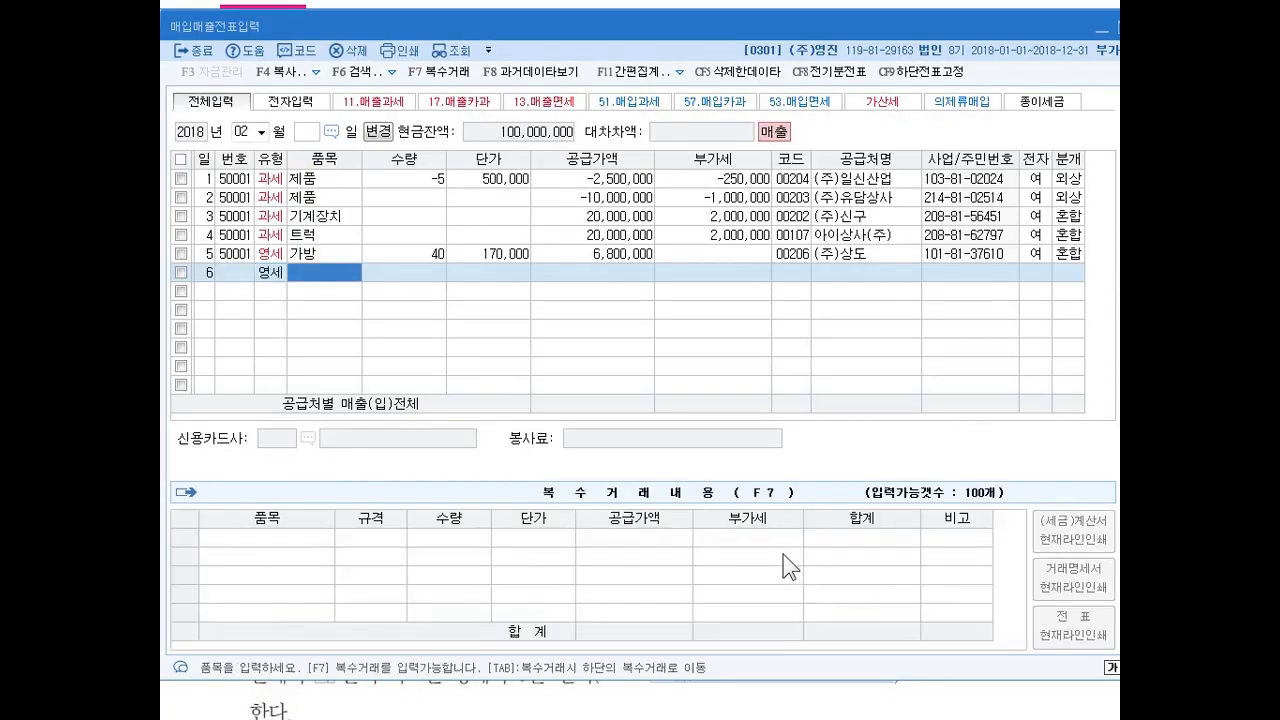
{"action": "type", "text": "제품"}
{"action": "key", "text": "Return"}
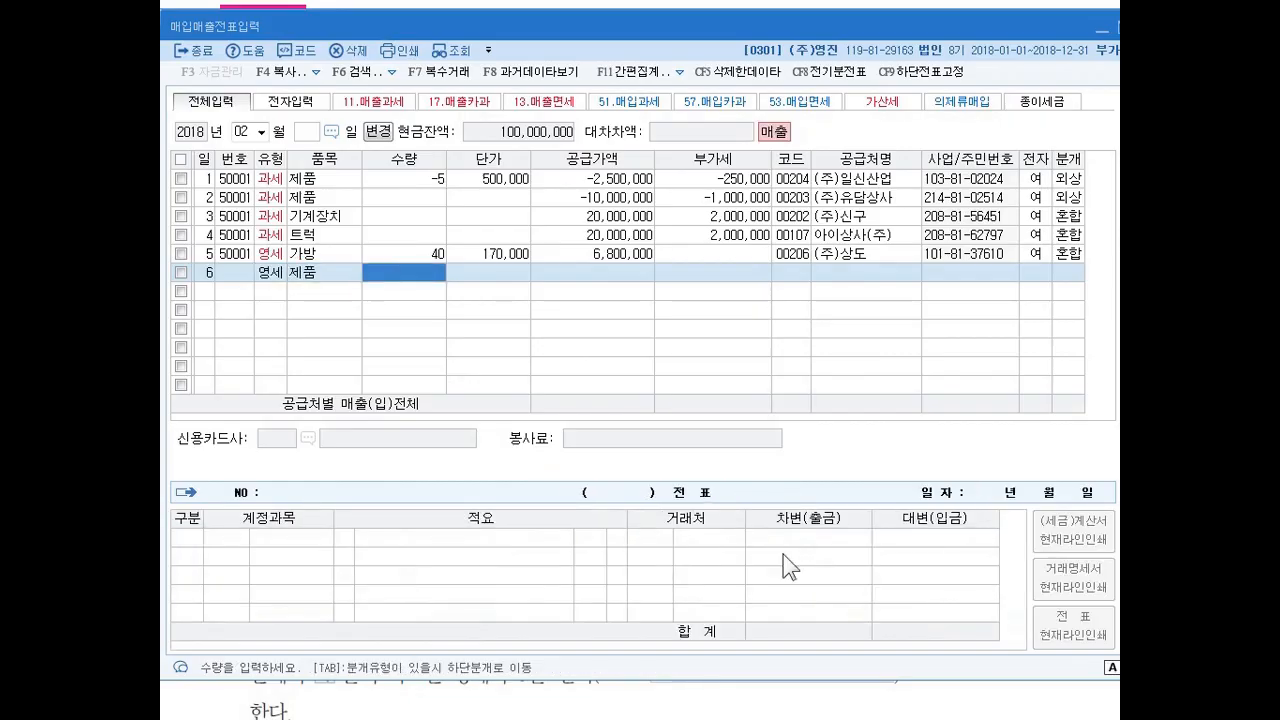
Enter a quantity of 200 and a unit price of 1,000,000 for the 제품 sale on the 6th, keeping the calculated supply amount.
{"action": "type", "text": "200"}
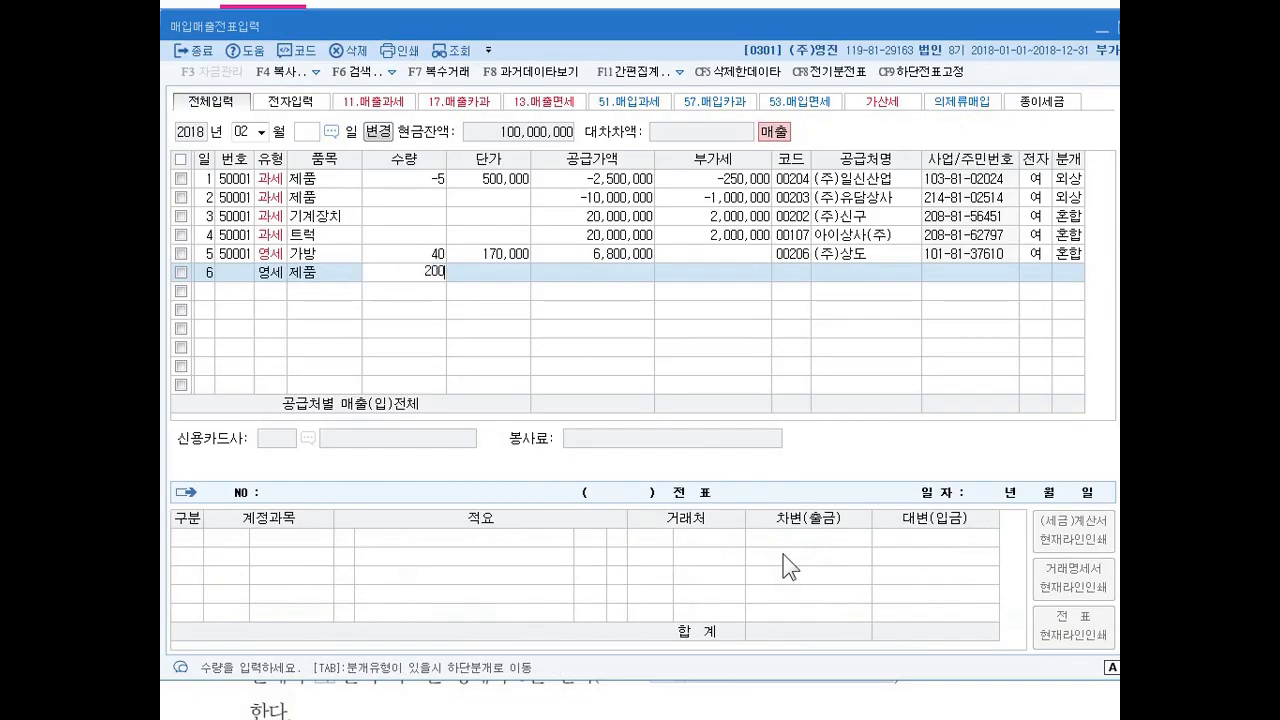
{"action": "key", "text": "Return"}
{"action": "type", "text": "1000000"}
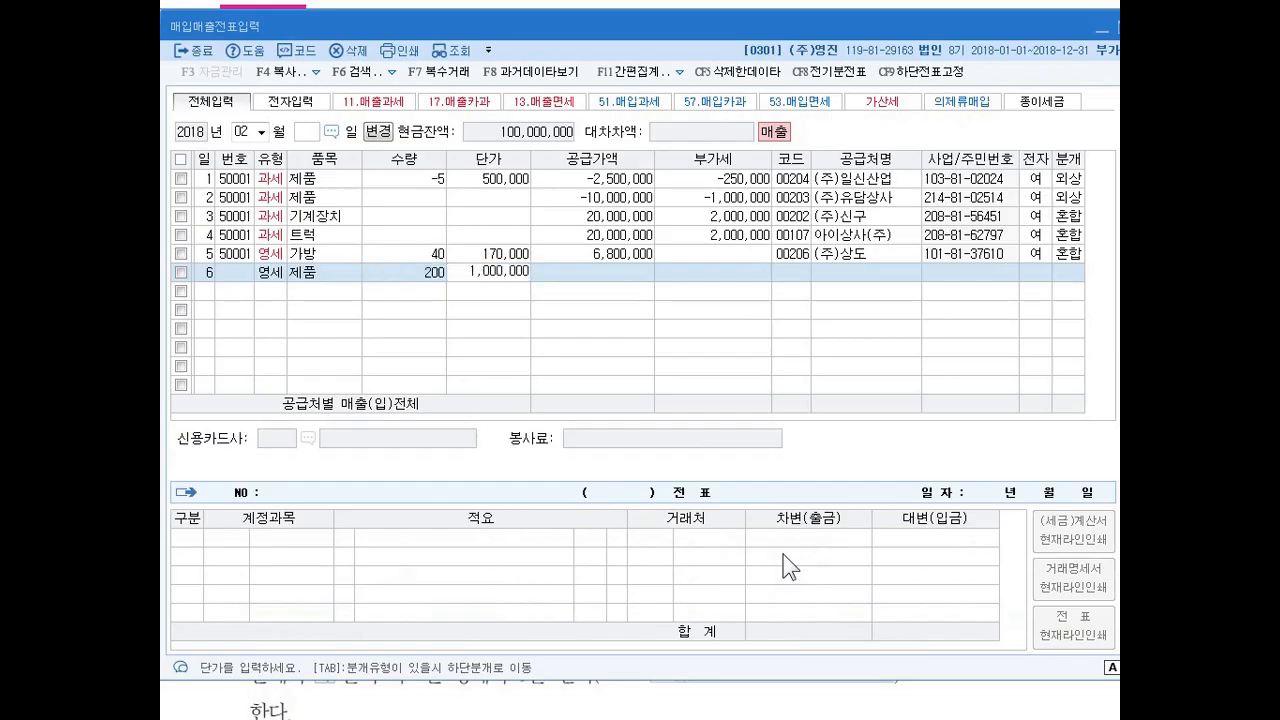
{"action": "key", "text": "Return"}
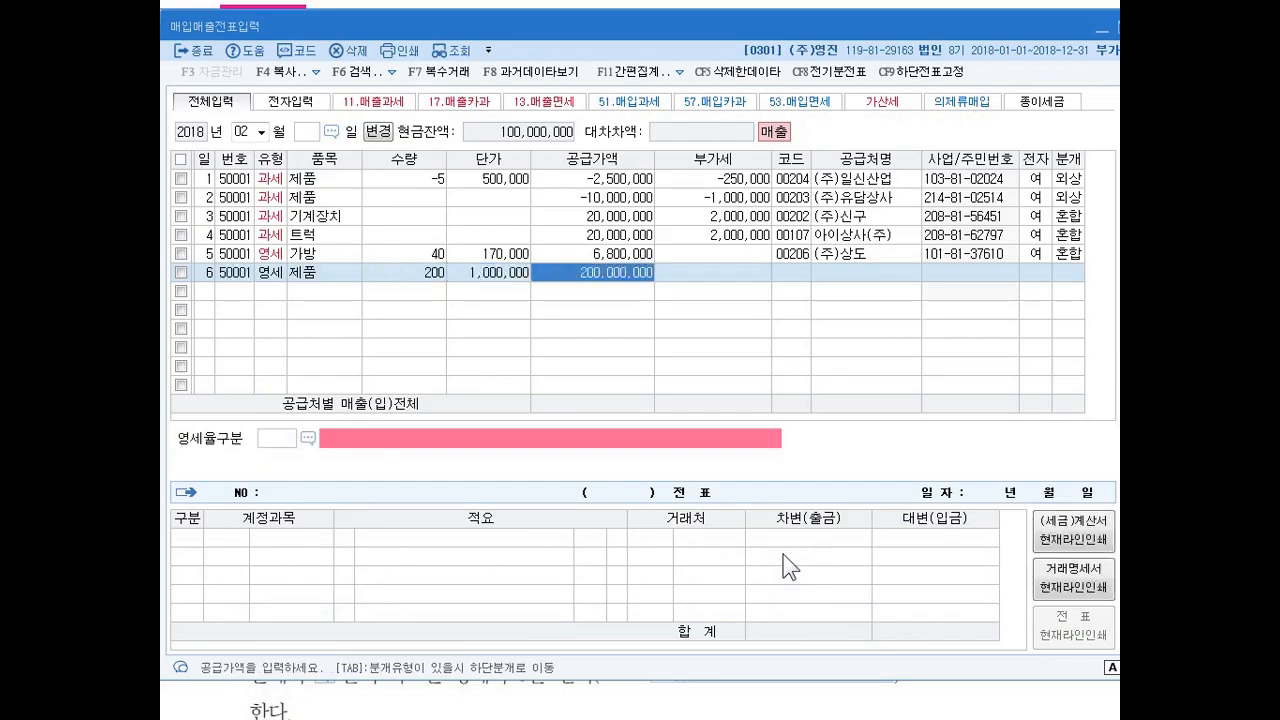
{"action": "key", "text": "Return"}
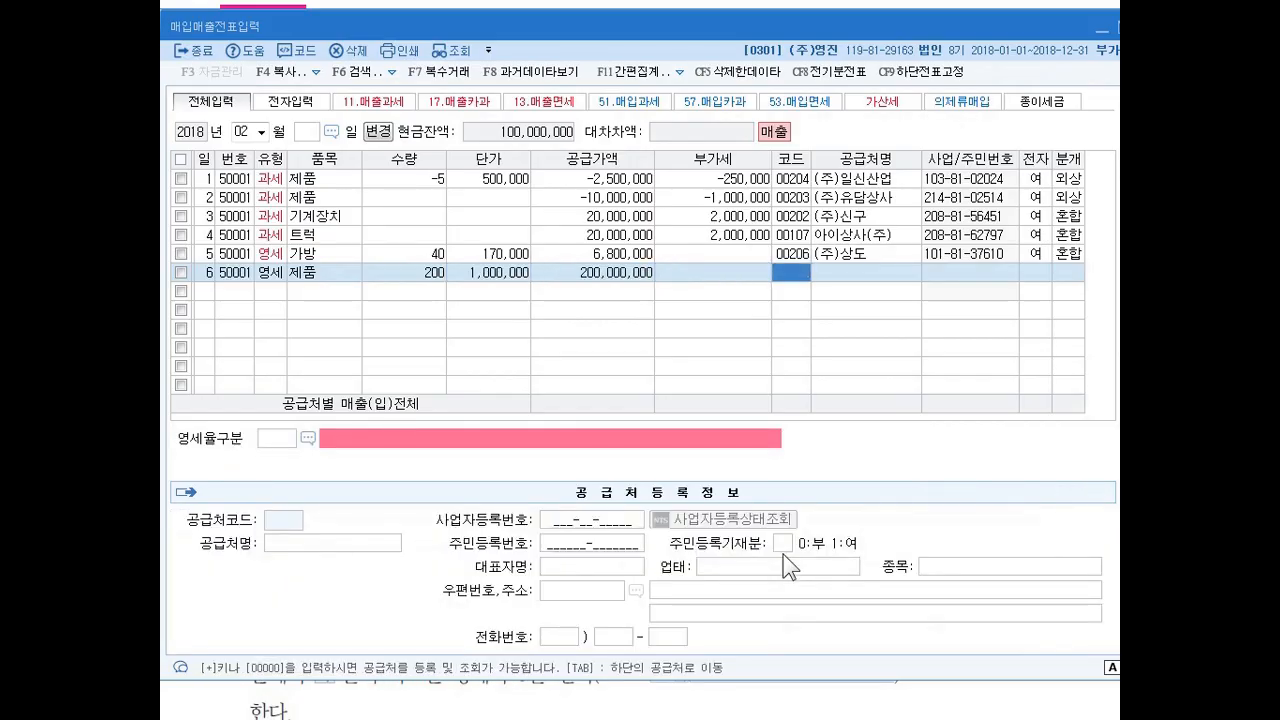
Assign (주)상도 as the customer of the 제품 sale on the 6th and mark its tax invoice as electronic (여).
{"action": "key", "text": "Return"}
{"action": "key", "text": "Return"}
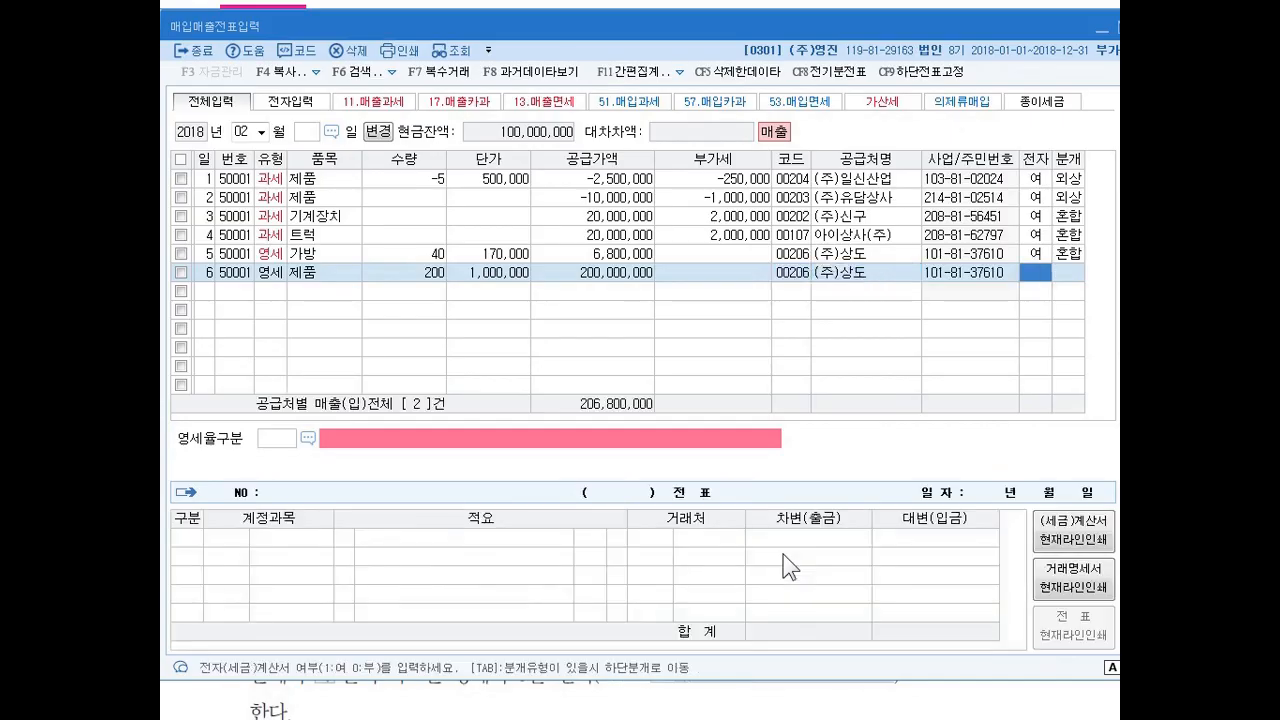
{"action": "key", "text": "1"}
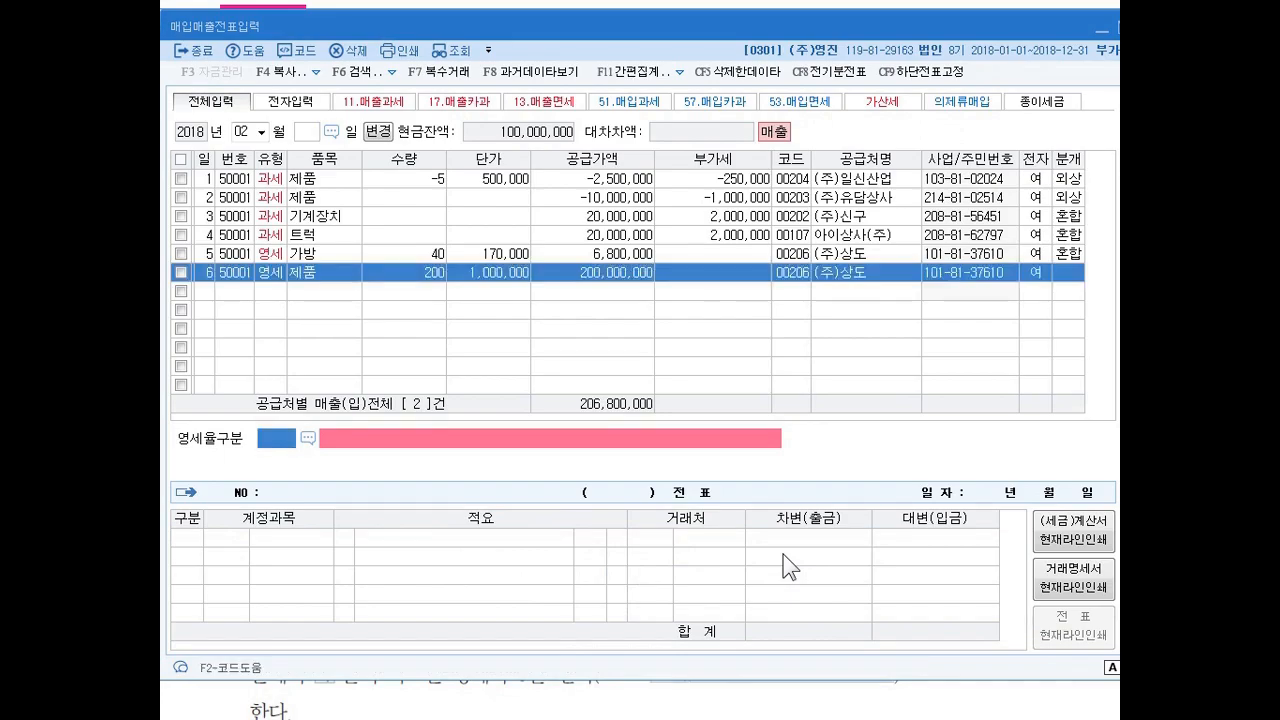
Set the 영세율구분 of the sale on the 6th to code 3 and its journal type to 3 혼합.
{"action": "type", "text": "3"}
{"action": "key", "text": "Return"}
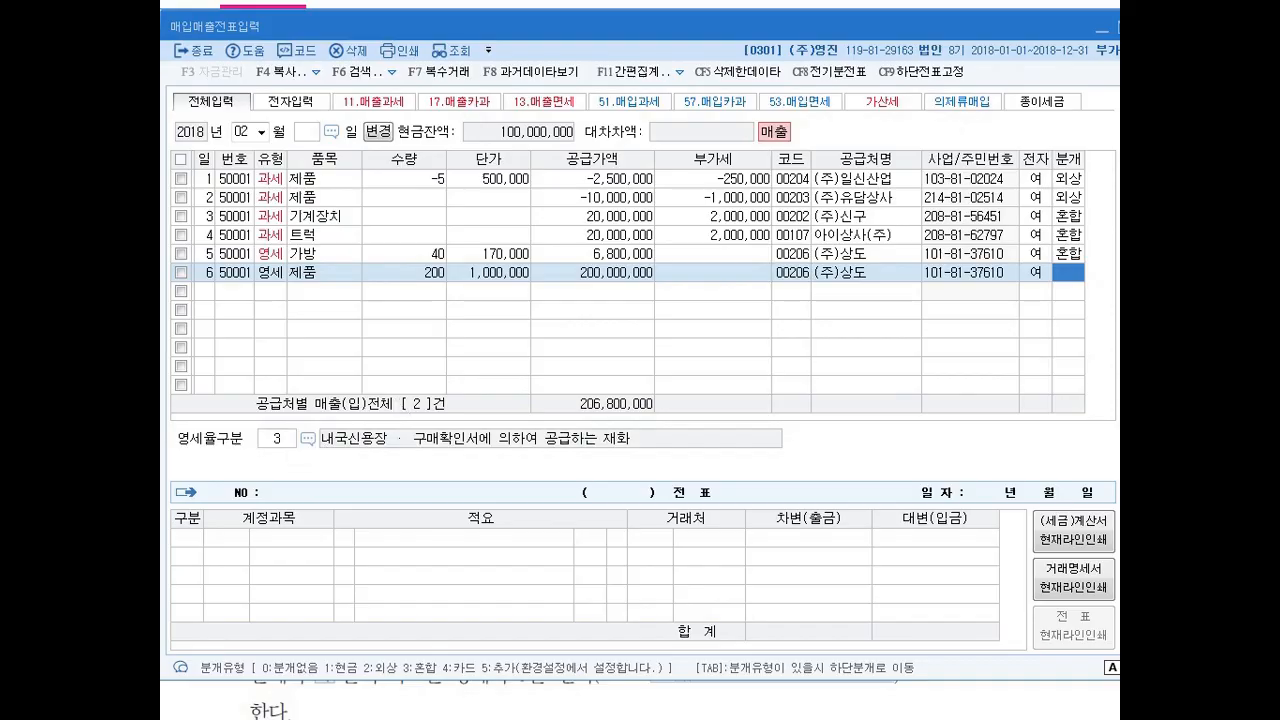
{"action": "type", "text": "3"}
{"action": "key", "text": "Return"}
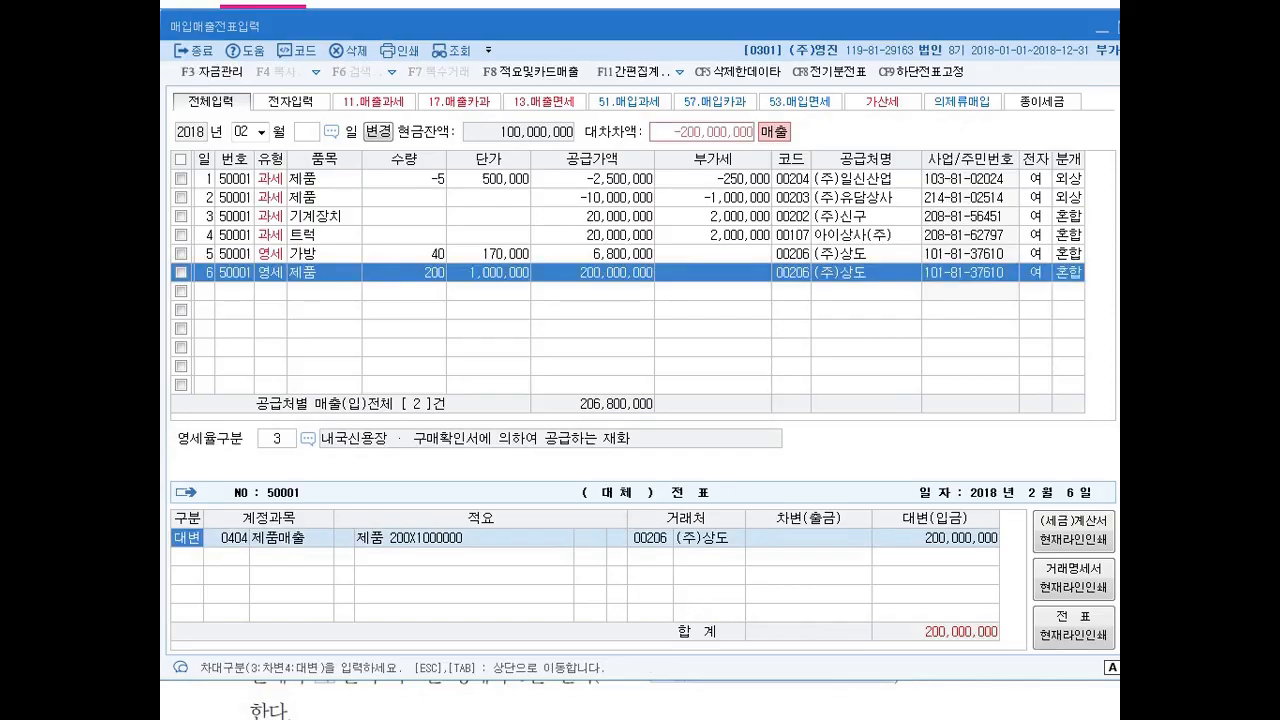
Keep the 제품매출 credit line of the voucher on the 6th and add a debit line to account 101 현금 for 20,000,000.
{"action": "key", "text": "Return"}
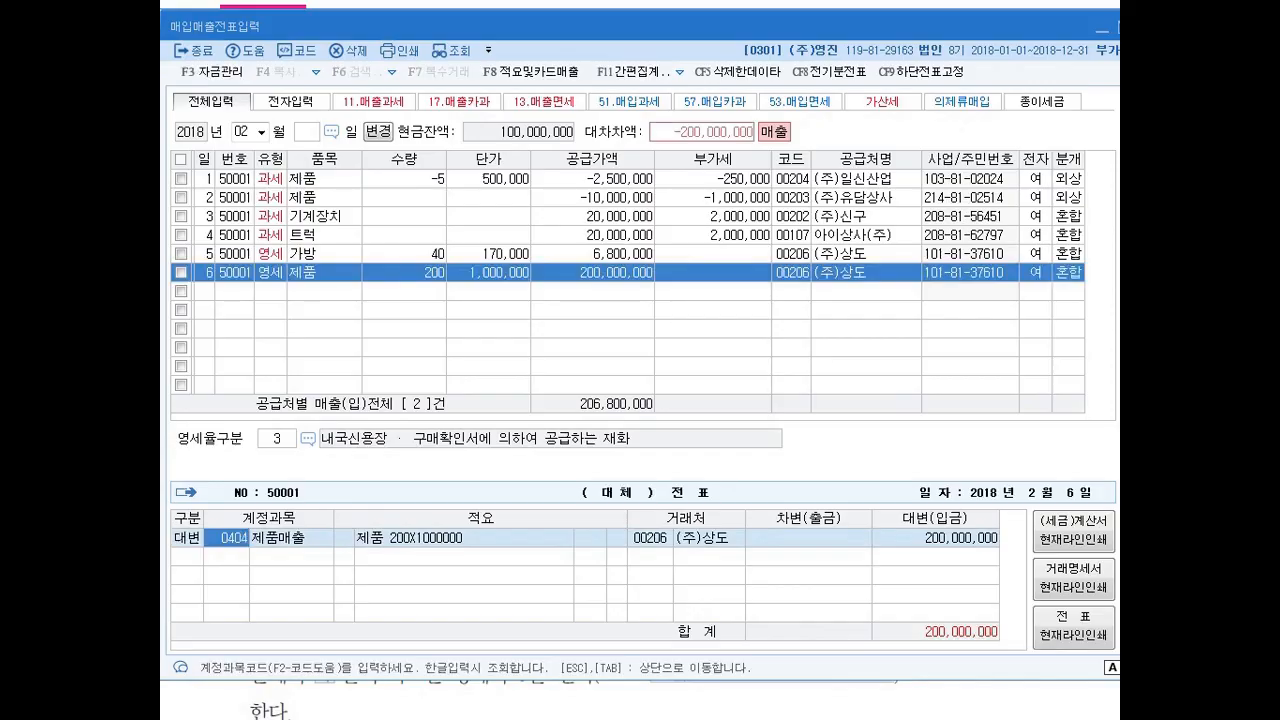
{"action": "key", "text": "Return"}
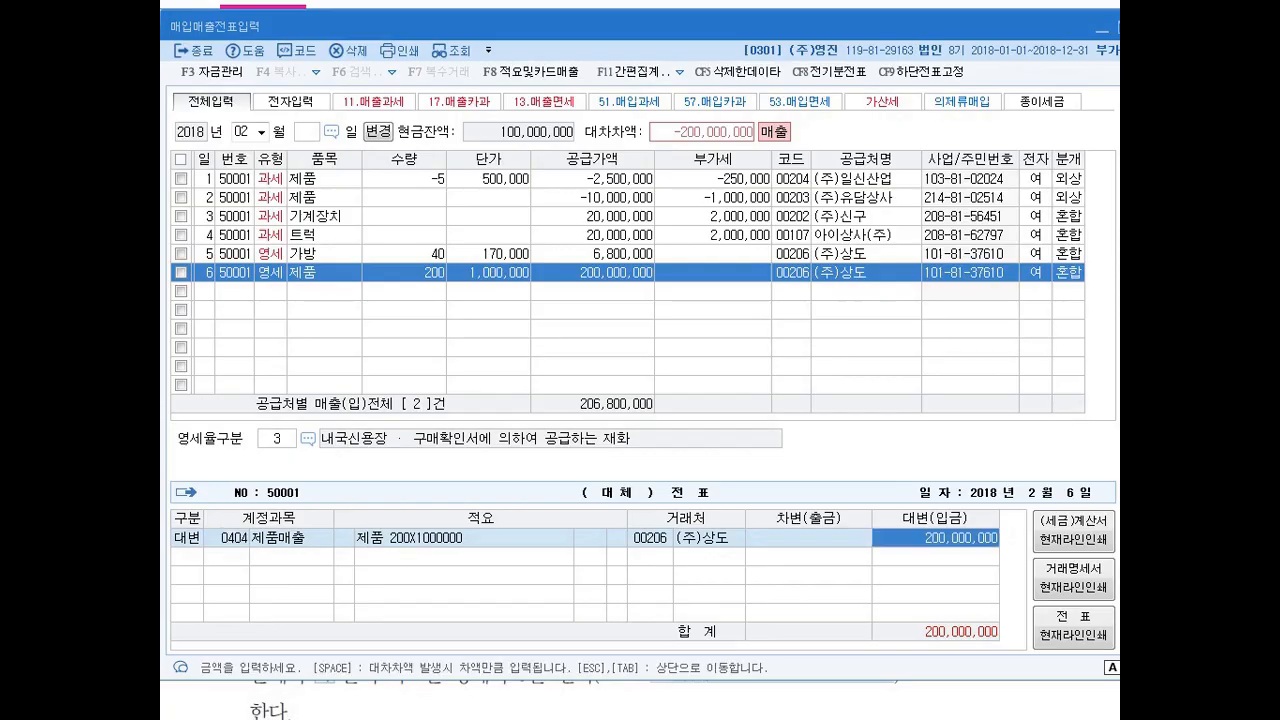
{"action": "key", "text": "Return"}
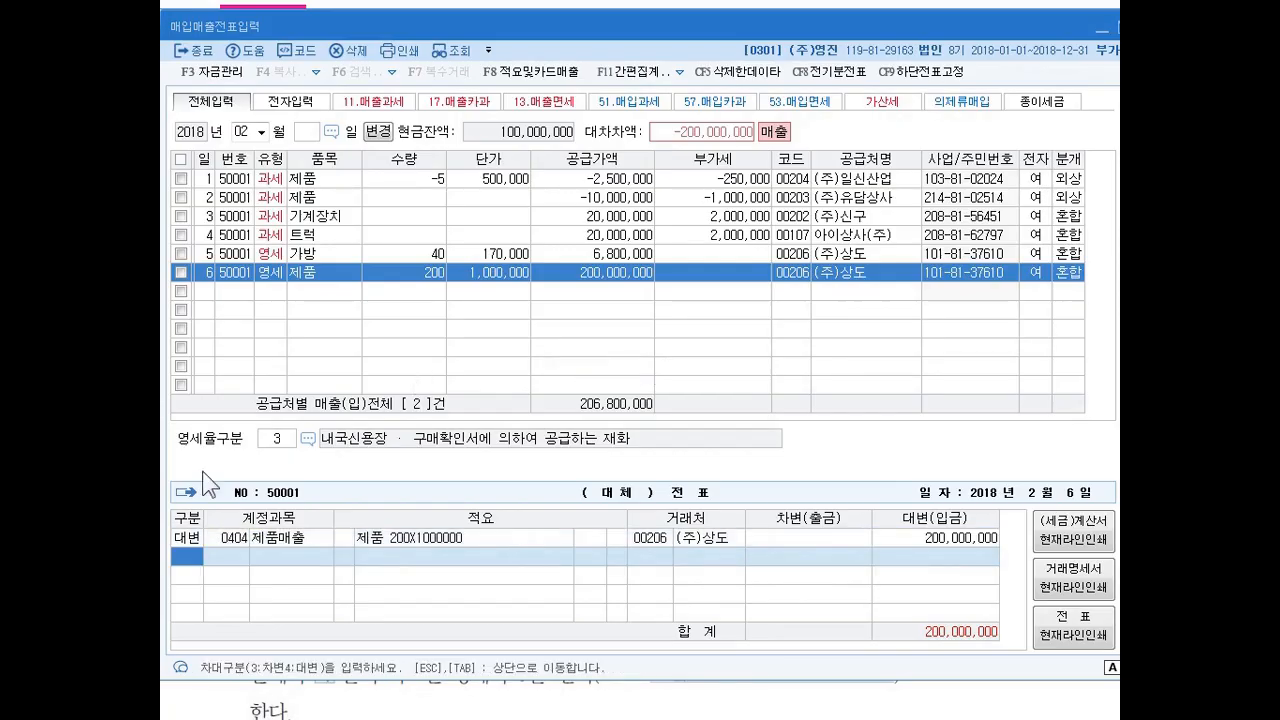
{"action": "type", "text": "3"}
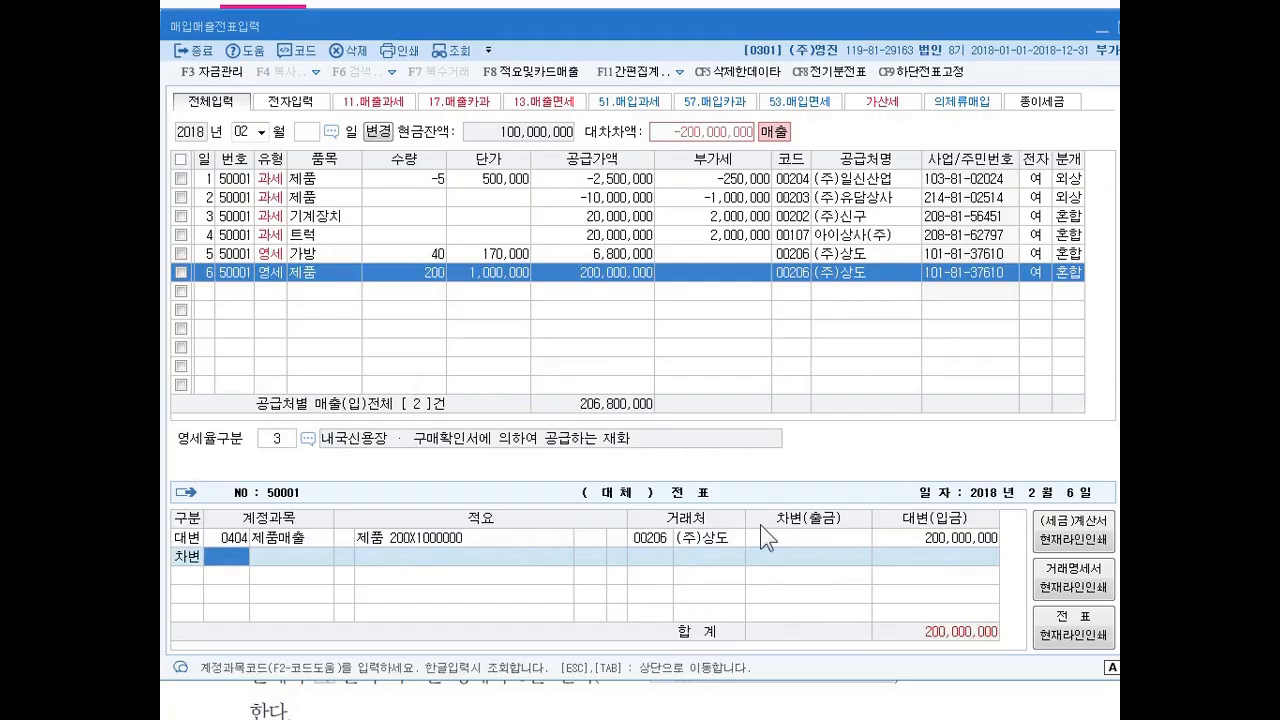
{"action": "type", "text": "101"}
{"action": "key", "text": "Return"}
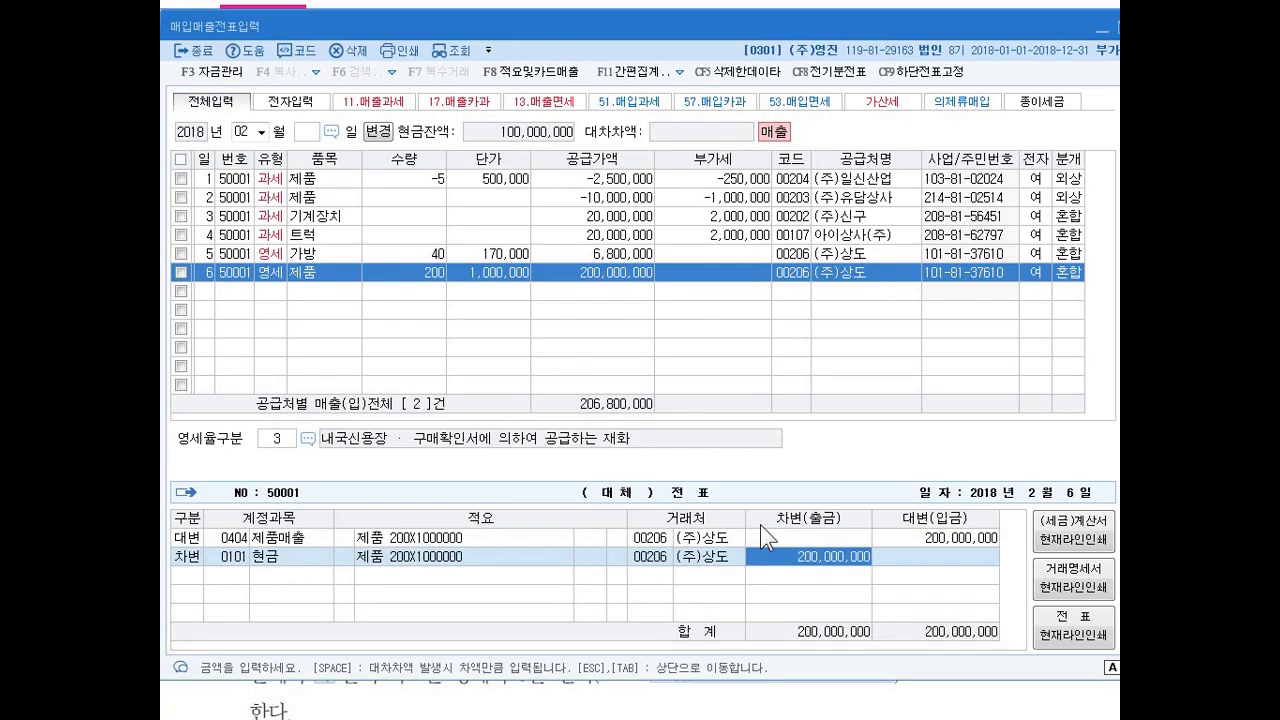
{"action": "type", "text": "20000000"}
{"action": "key", "text": "Return"}
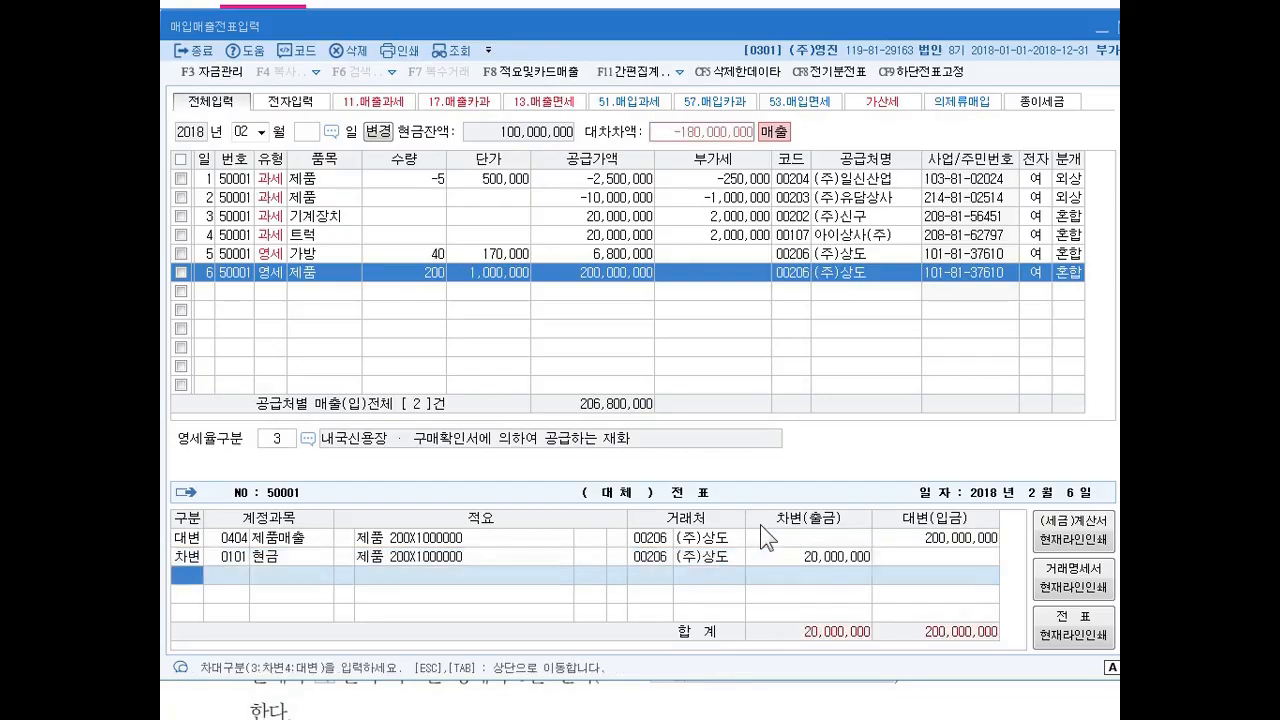
Add a debit line to account 108 외상매출금 for the remaining 180,000,000 and complete the journal entry on the 6th.
{"action": "type", "text": "3"}
{"action": "type", "text": "108"}
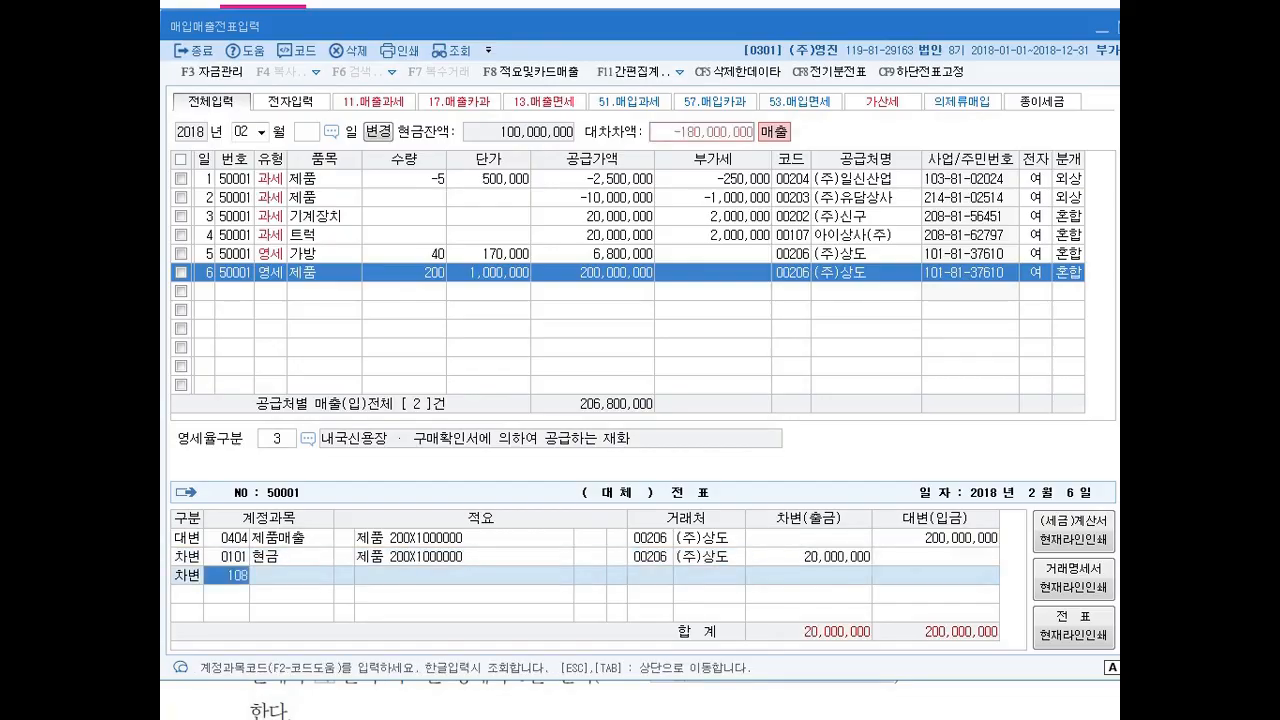
{"action": "key", "text": "Return"}
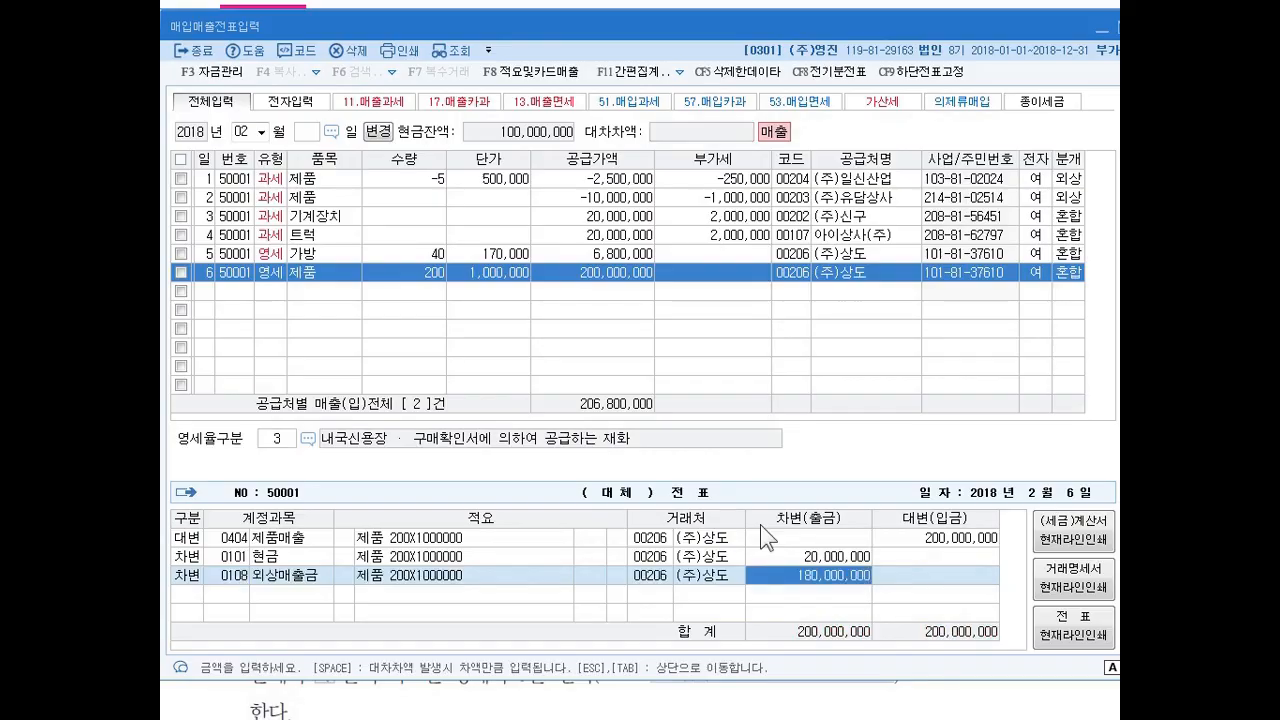
{"action": "key", "text": "Return"}
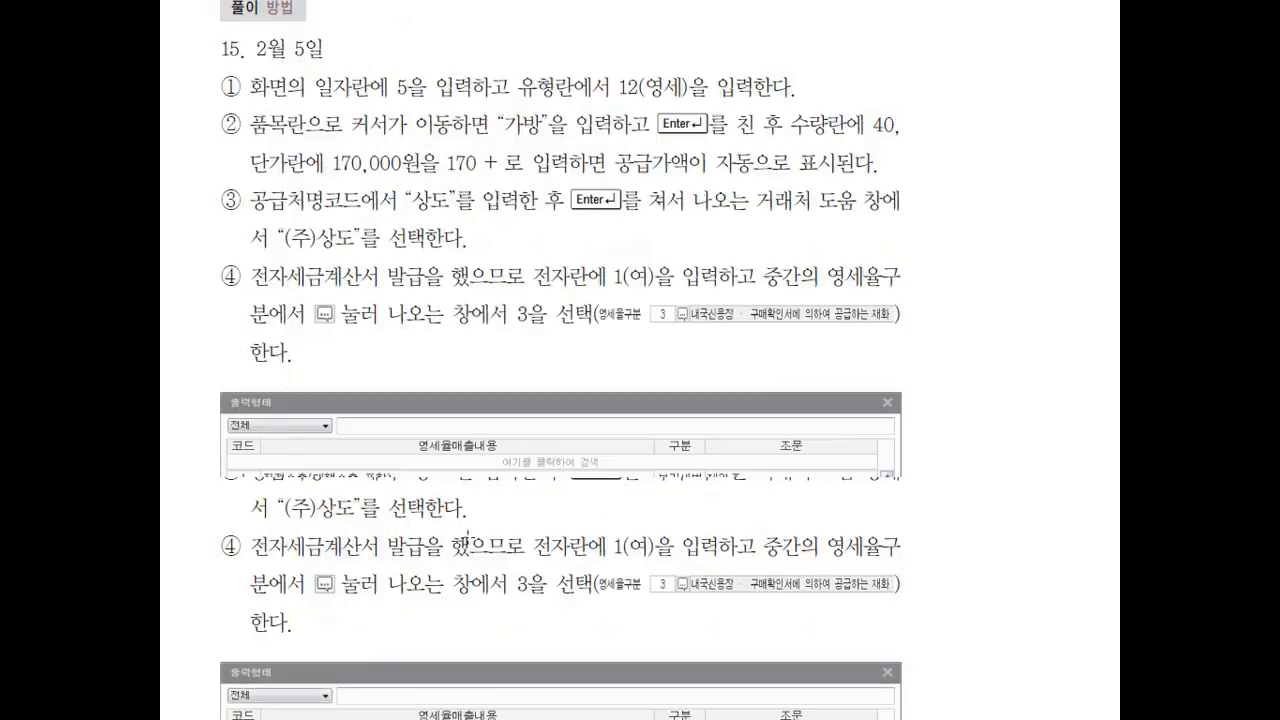
Bring up the VAT type list from the sale on the 6th and examine the sales types, including 과세, 영세, 수출, 카과, 현과 and 건별.
{"action": "scroll", "coordinate": [470, 550], "scroll_direction": "down", "scroll_amount": 10}
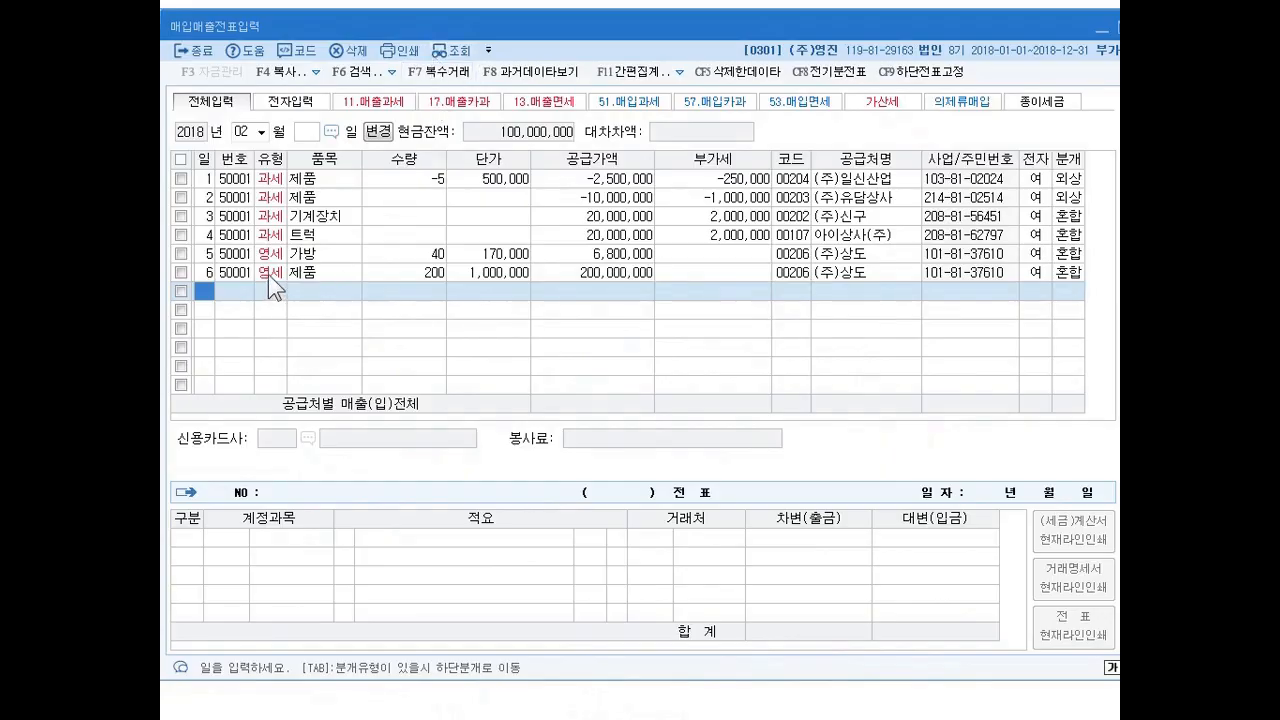
{"action": "left_click", "coordinate": [268, 273]}
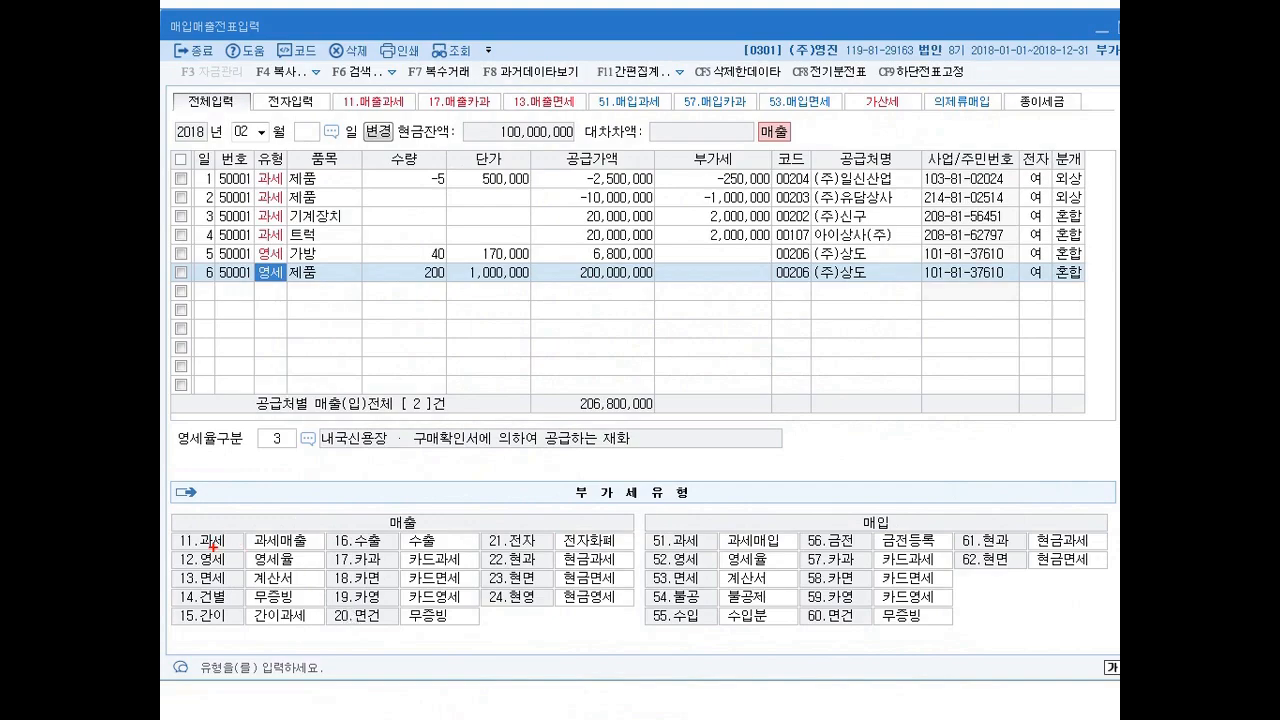
{"action": "mouse_move", "coordinate": [218, 546]}
{"action": "left_mouse_down"}
{"action": "mouse_move", "coordinate": [222, 514]}
{"action": "mouse_move", "coordinate": [222, 548]}
{"action": "left_mouse_up"}
{"action": "mouse_move", "coordinate": [378, 566]}
{"action": "left_mouse_down"}
{"action": "mouse_move", "coordinate": [345, 575]}
{"action": "mouse_move", "coordinate": [378, 548]}
{"action": "left_mouse_up"}
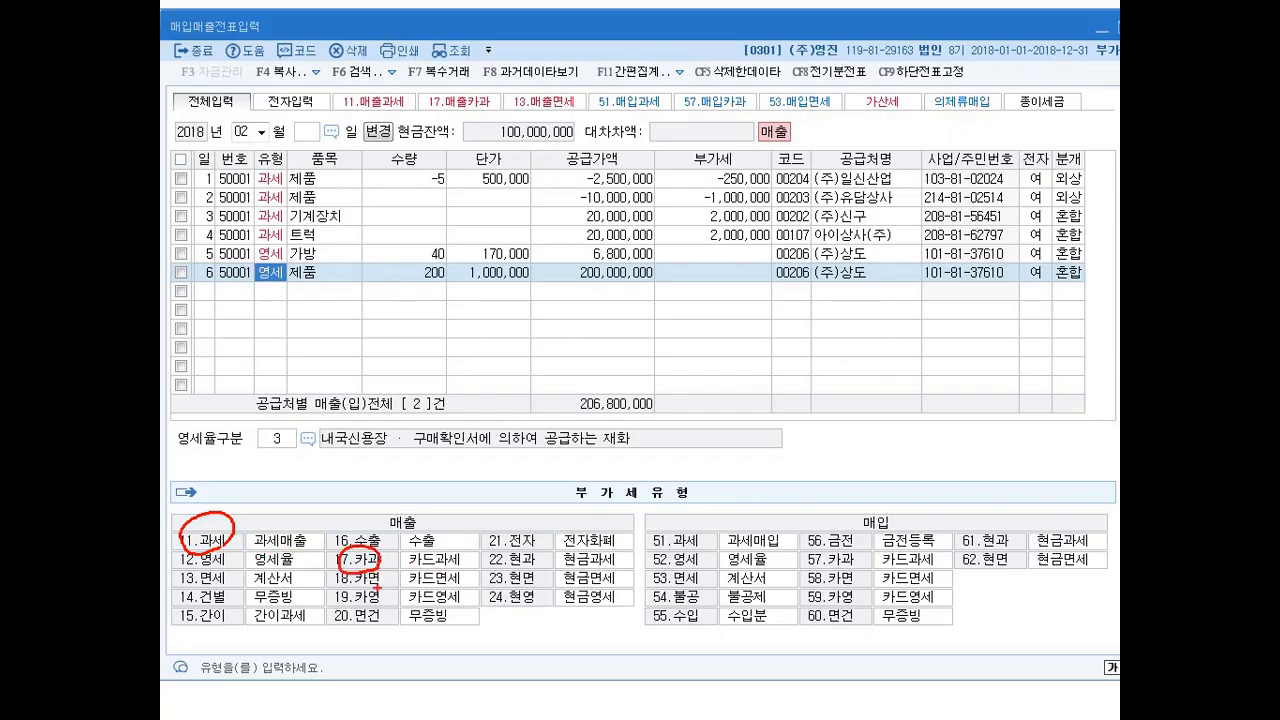
{"action": "mouse_move", "coordinate": [530, 562]}
{"action": "left_mouse_down"}
{"action": "mouse_move", "coordinate": [482, 572]}
{"action": "mouse_move", "coordinate": [518, 548]}
{"action": "left_mouse_up"}
{"action": "left_click_drag", "start_coordinate": [322, 524], "coordinate": [342, 522]}
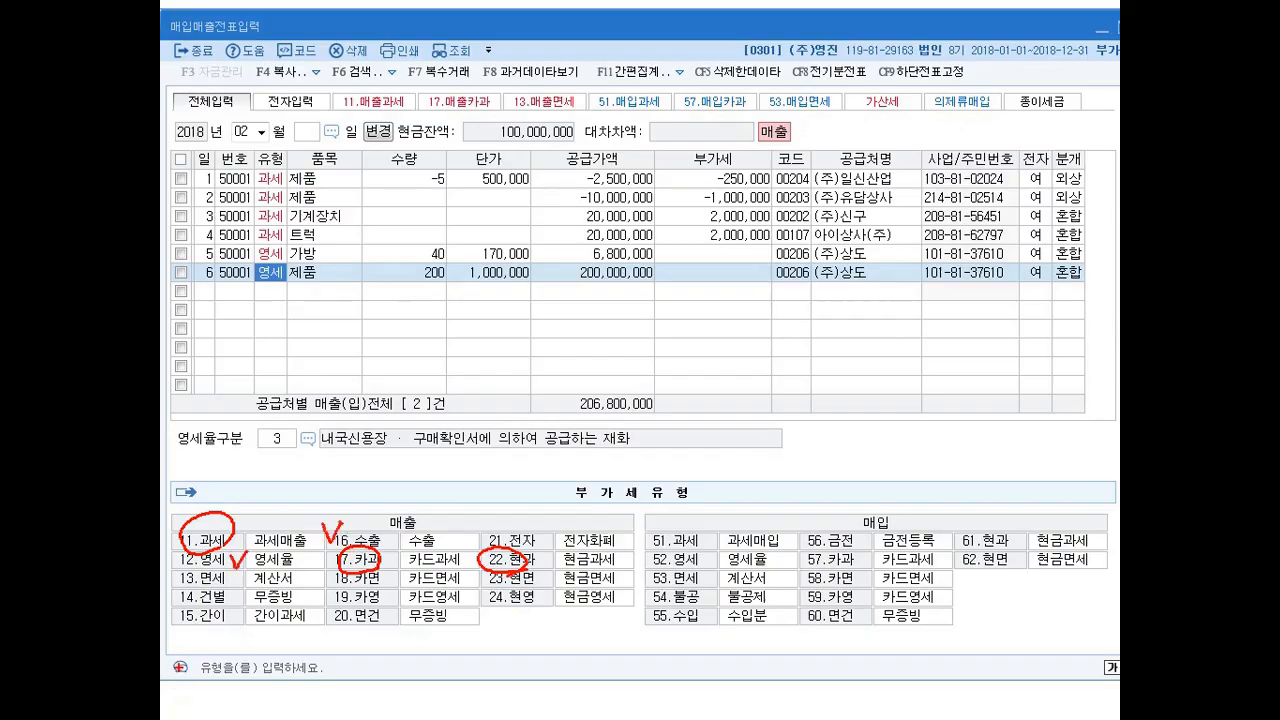
{"action": "mouse_move", "coordinate": [232, 594]}
{"action": "left_mouse_down"}
{"action": "mouse_move", "coordinate": [238, 607]}
{"action": "mouse_move", "coordinate": [246, 592]}
{"action": "left_mouse_up"}
{"action": "mouse_move", "coordinate": [208, 610]}
{"action": "left_mouse_down"}
{"action": "mouse_move", "coordinate": [220, 588]}
{"action": "mouse_move", "coordinate": [218, 610]}
{"action": "left_mouse_up"}
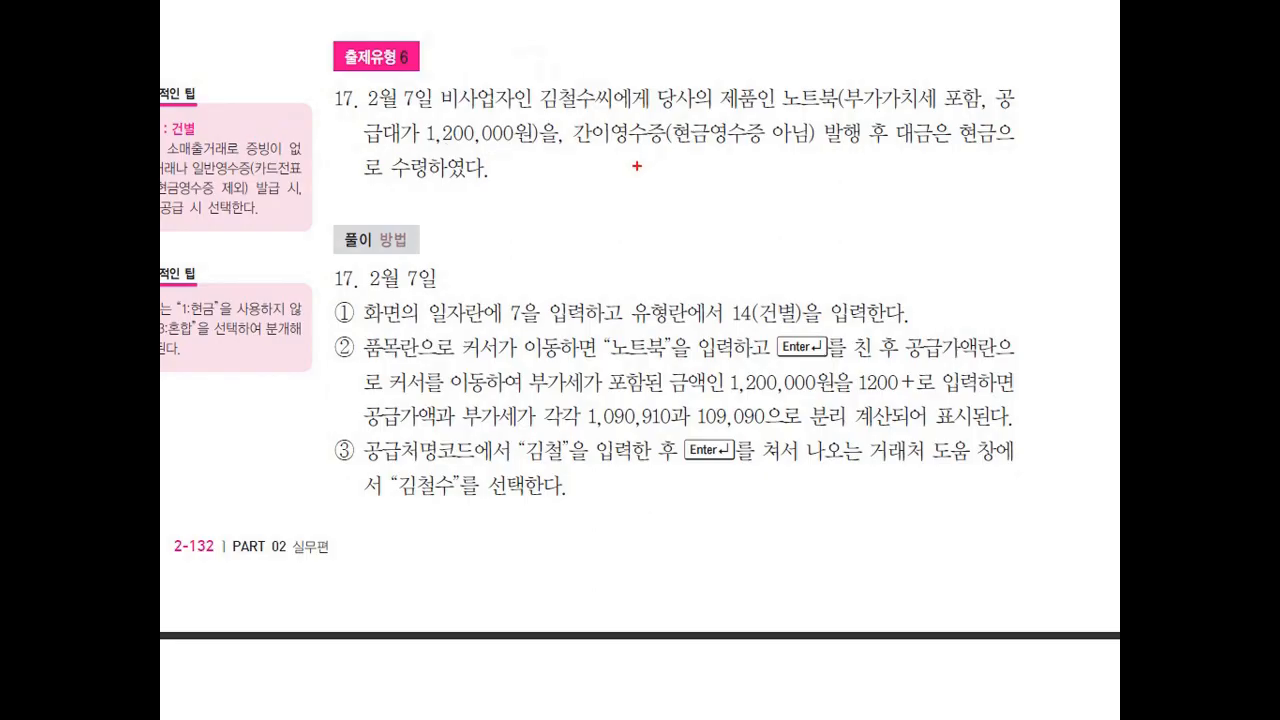
Read exercise 17 about the notebook sale on February 7, focusing on the 간이영수증 issued for it.
{"action": "mouse_move", "coordinate": [664, 152]}
{"action": "left_mouse_down"}
{"action": "mouse_move", "coordinate": [636, 108]}
{"action": "mouse_move", "coordinate": [620, 207]}
{"action": "left_mouse_up"}
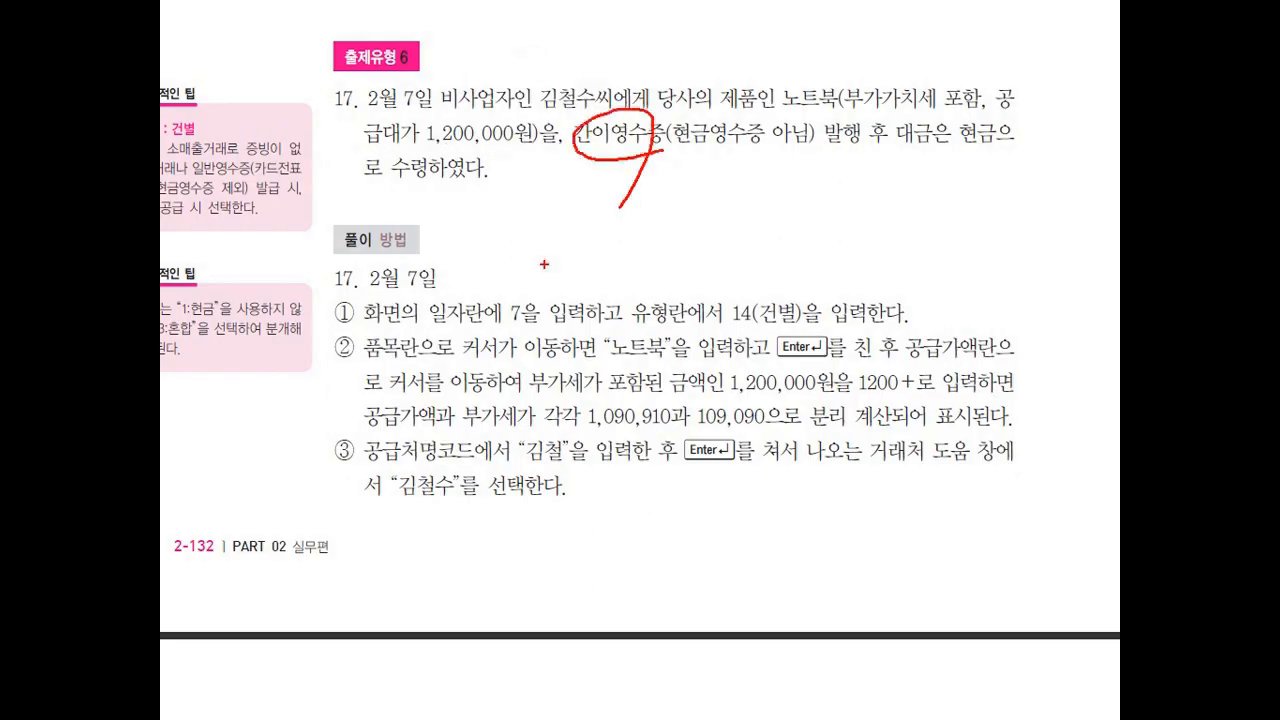
{"action": "left_click_drag", "start_coordinate": [573, 188], "coordinate": [658, 198]}
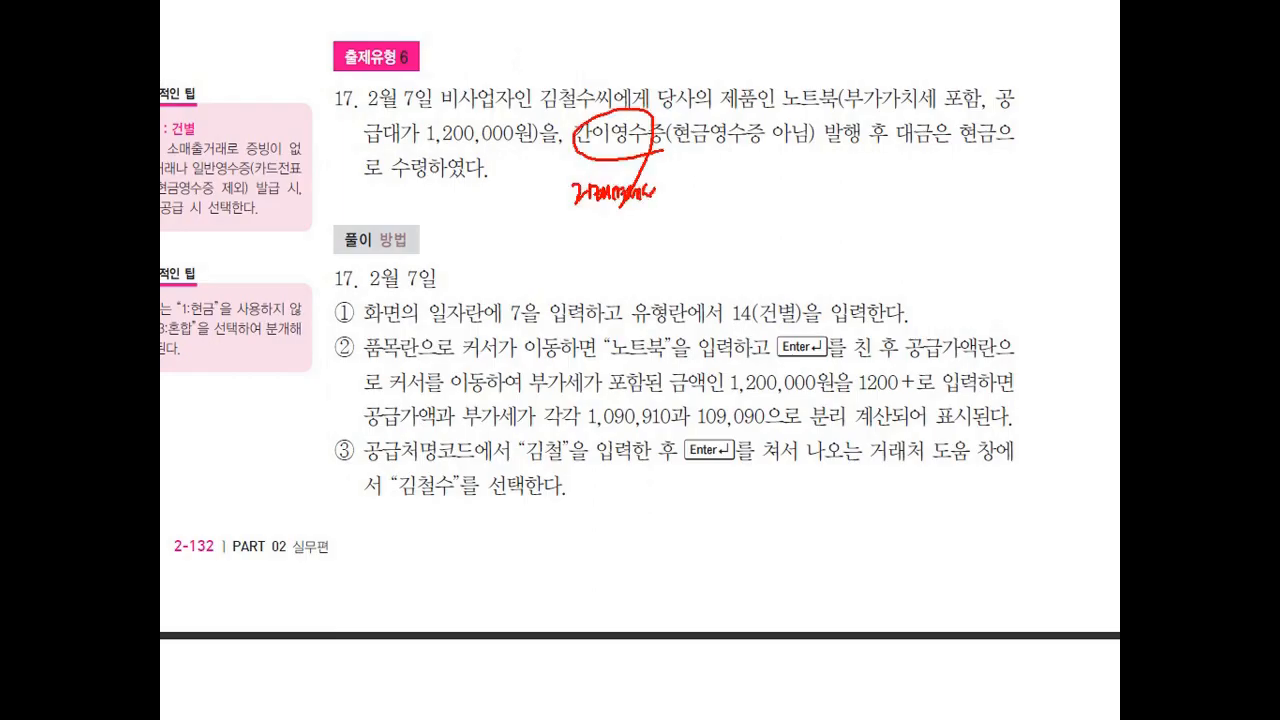
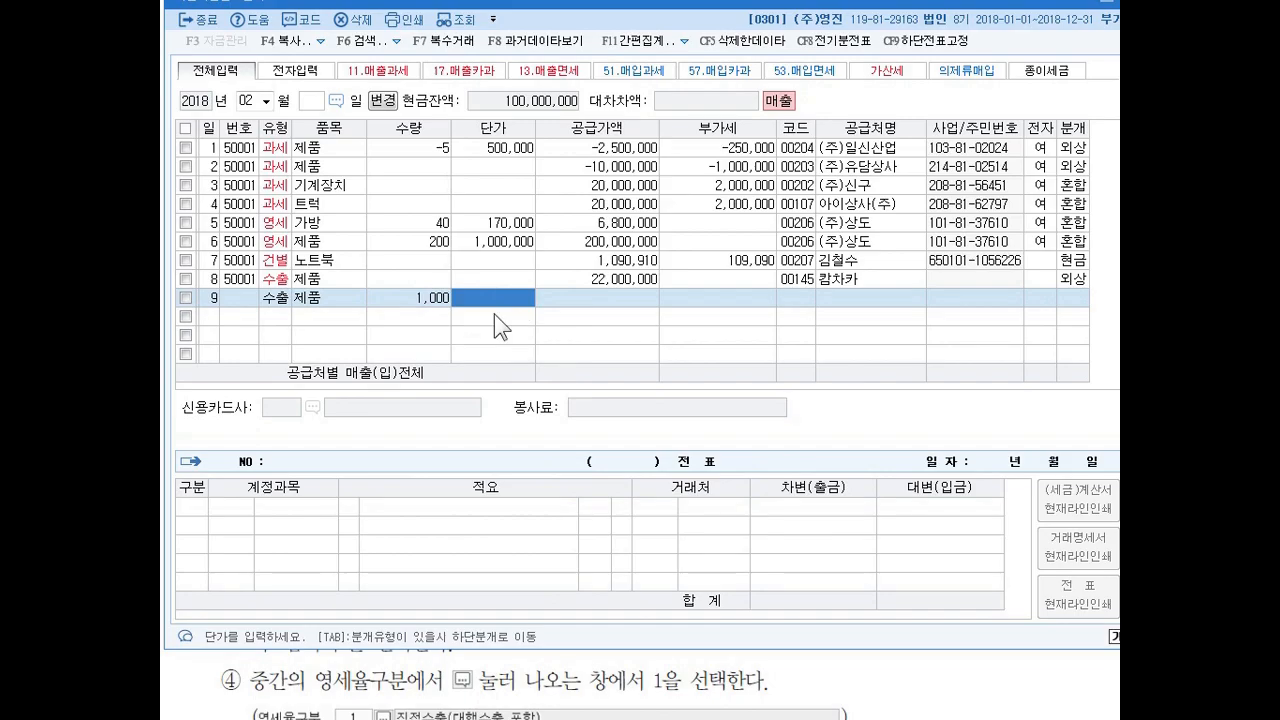
Set the unit price of the 제품 export sale on the 9th to 24,000.
{"action": "type", "text": "240000"}
{"action": "key", "text": "Return"}
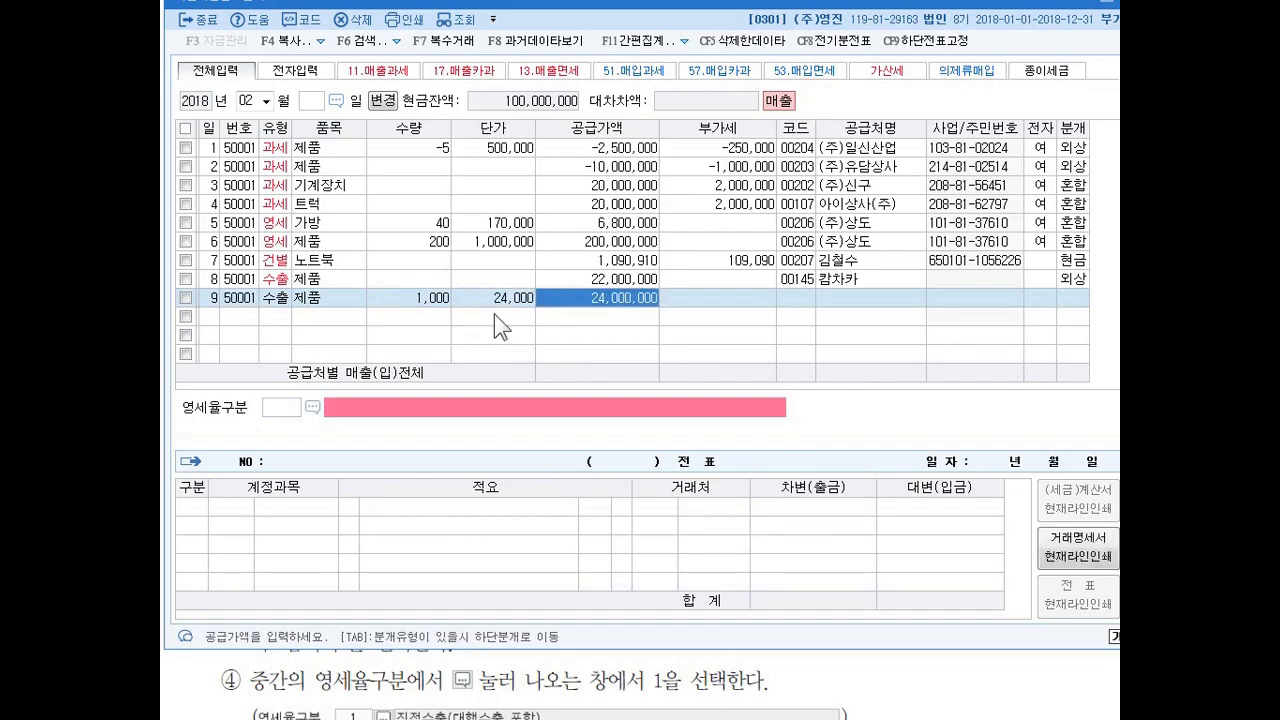
Switch to the textbook and review exercise 19's yen unit price and shipping-date exchange rate used for the unit price in won.
{"action": "left_click", "coordinate": [1106, 3]}
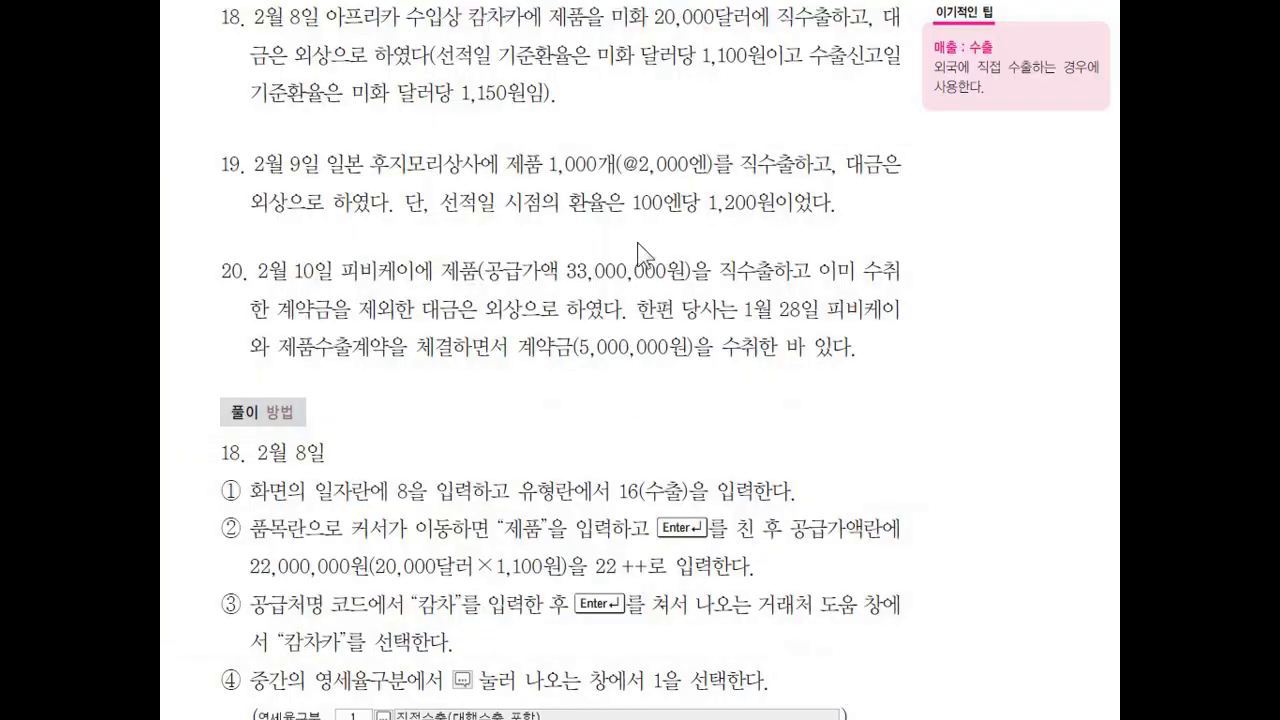
{"action": "double_click", "coordinate": [645, 205]}
{"action": "left_click", "coordinate": [654, 146]}
{"action": "double_click", "coordinate": [618, 165]}
{"action": "left_click_drag", "start_coordinate": [812, 268], "coordinate": [708, 205]}
{"action": "left_click", "coordinate": [694, 190]}
{"action": "double_click", "coordinate": [721, 208]}
{"action": "left_click", "coordinate": [658, 172]}
{"action": "double_click", "coordinate": [719, 206]}
{"action": "left_click", "coordinate": [691, 260]}
{"action": "key", "text": "alt+Tab"}
Assign 후지모리상사 as the customer of the export sale on the 9th and set its 영세율구분 to 1 직접수출(대행수출 포함).
{"action": "left_click", "coordinate": [804, 298]}
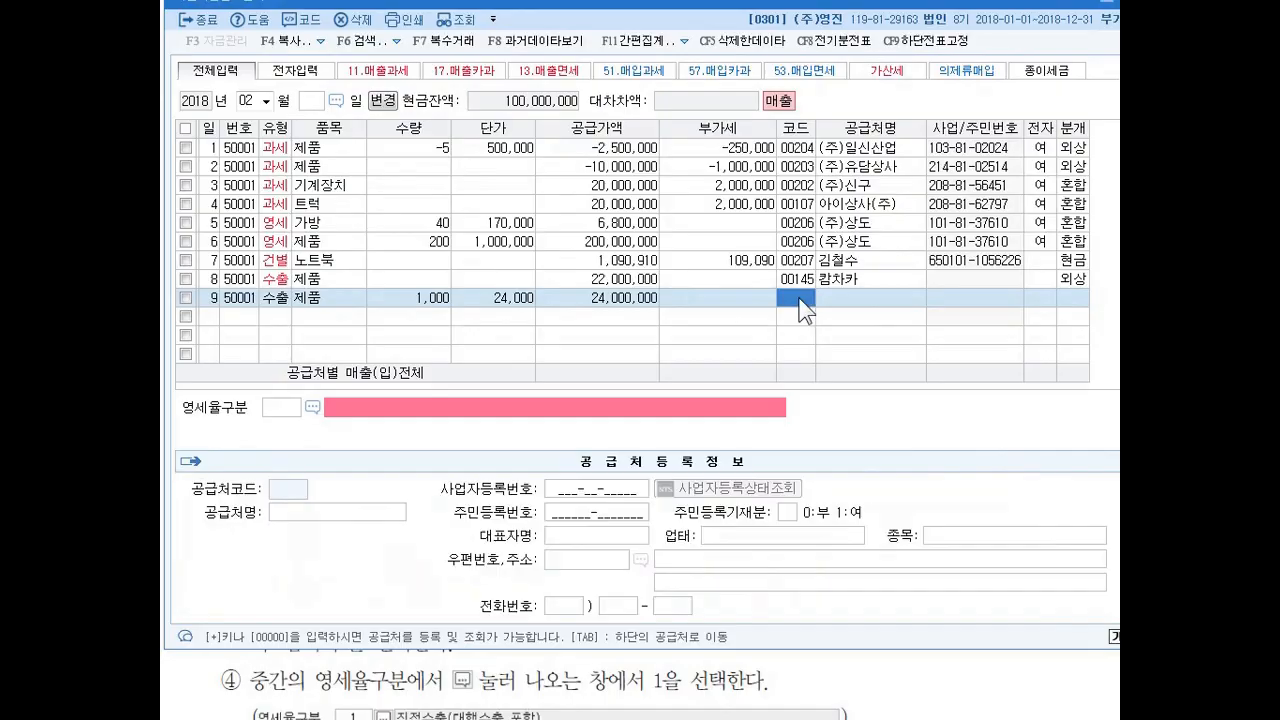
{"action": "type", "text": "후지"}
{"action": "key", "text": "Return"}
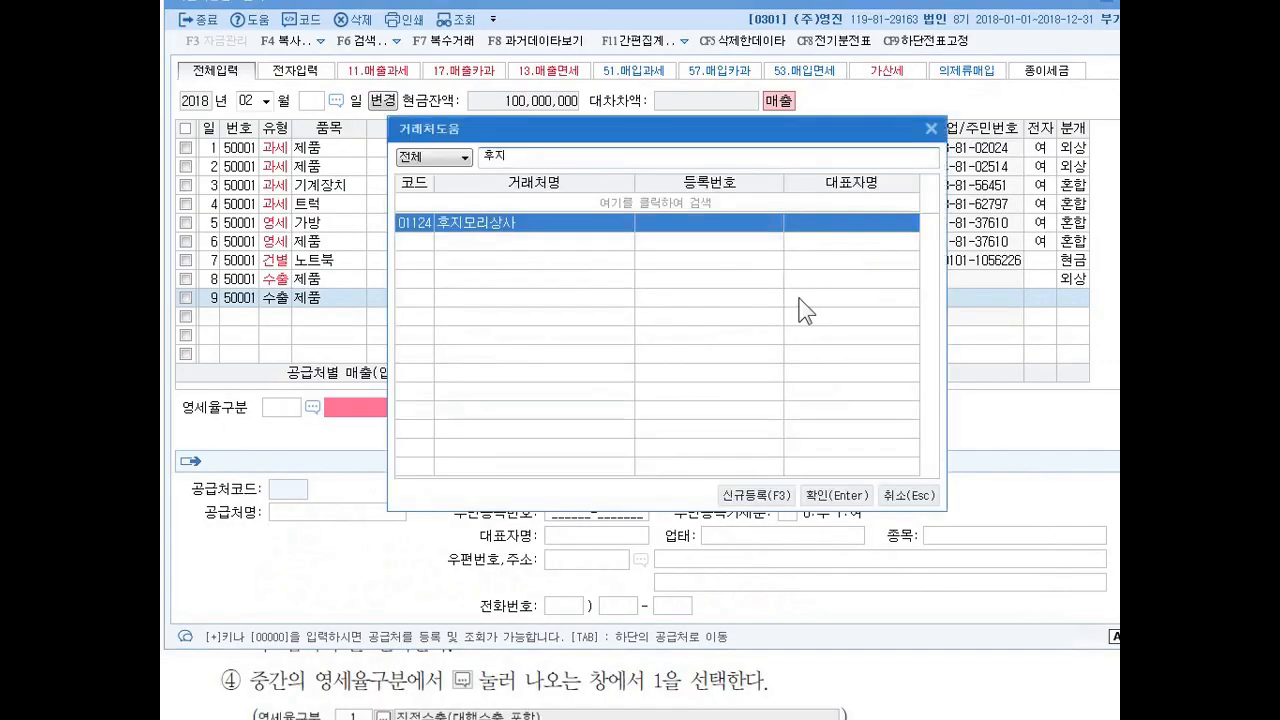
{"action": "key", "text": "Return"}
{"action": "key", "text": "Return"}
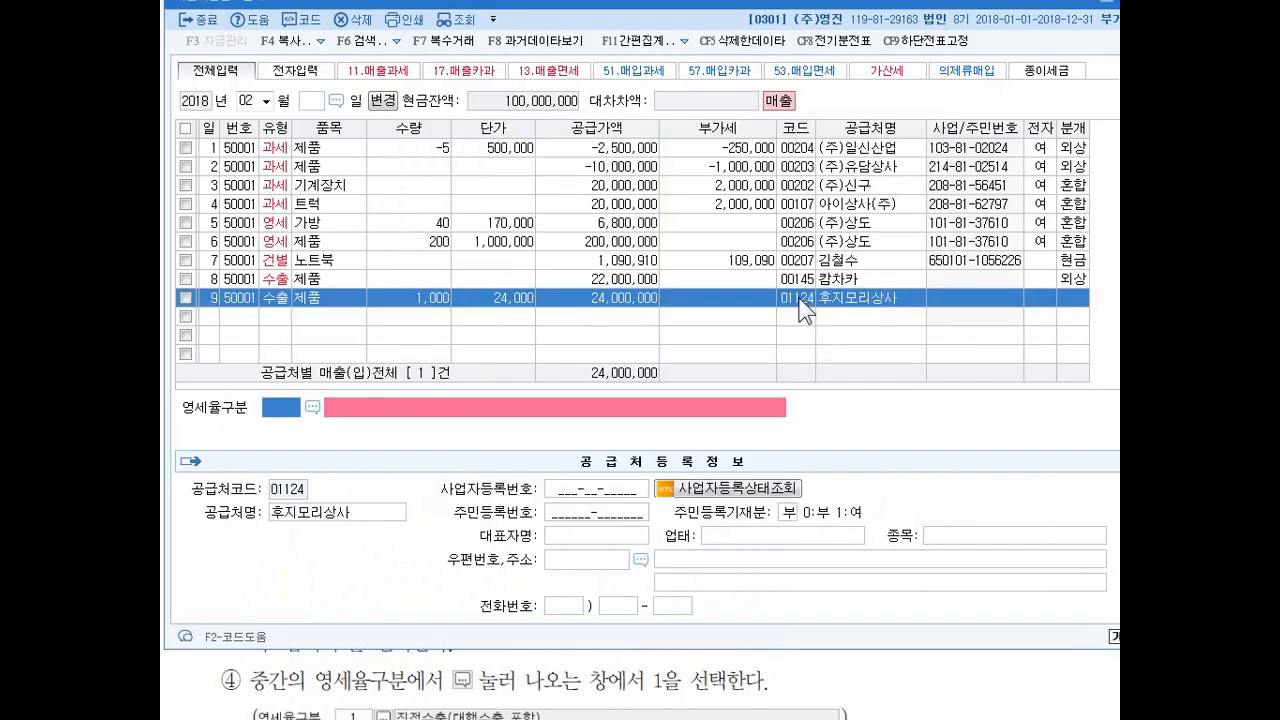
{"action": "type", "text": "1"}
{"action": "key", "text": "Return"}
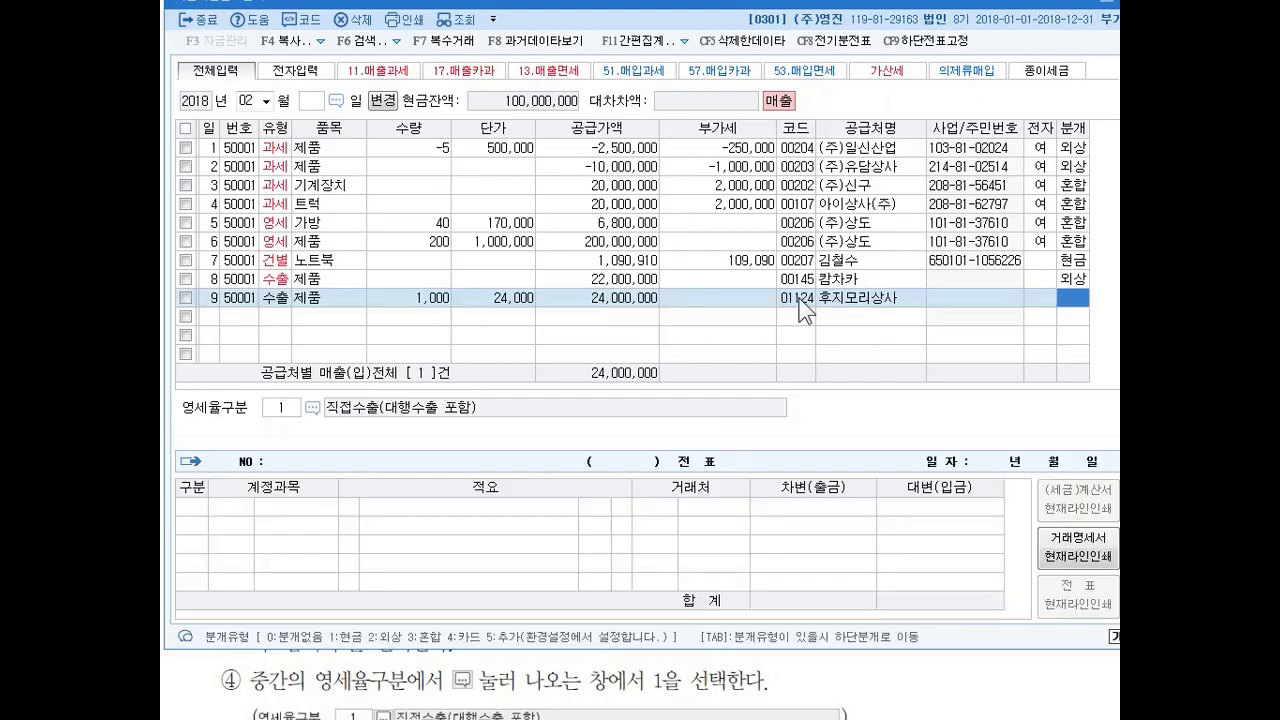
Set the journal type of the sale on the 9th to 2 외상 and accept its 외상매출금 and 제품매출 lines.
{"action": "type", "text": "2"}
{"action": "key", "text": "Return"}
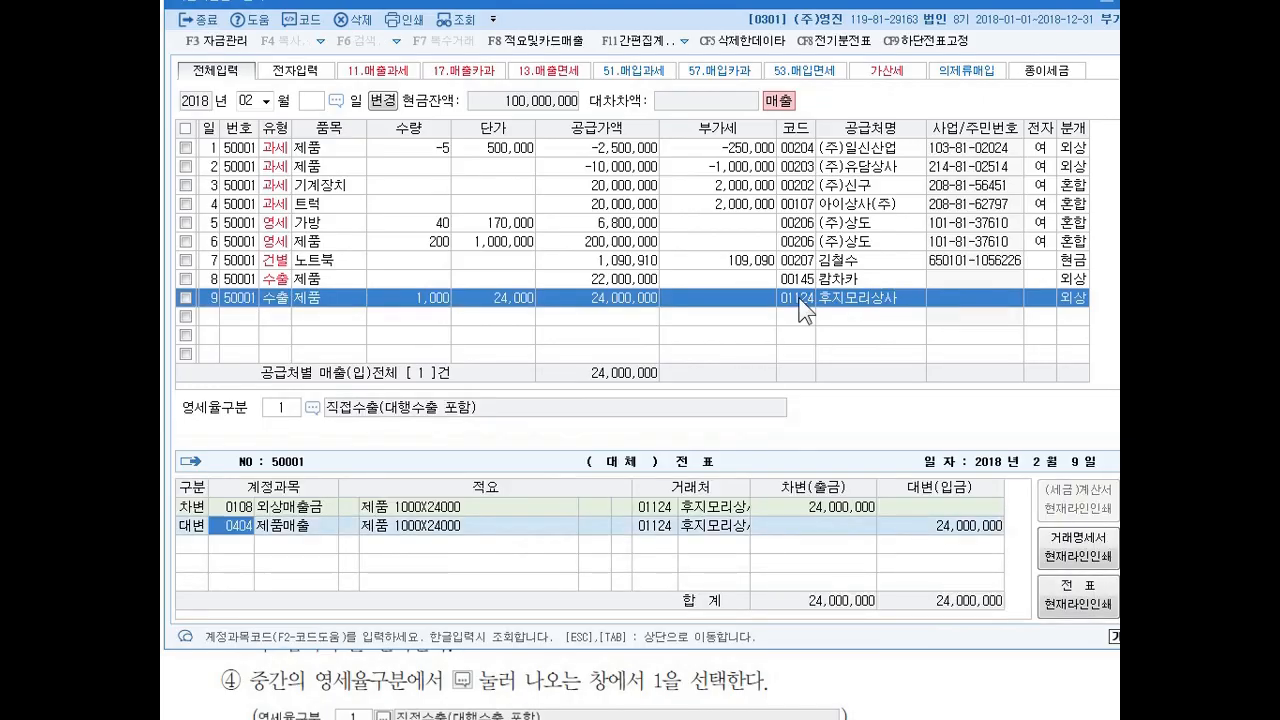
{"action": "key", "text": "Return"}
{"action": "key", "text": "Return"}
{"action": "key", "text": "Return"}
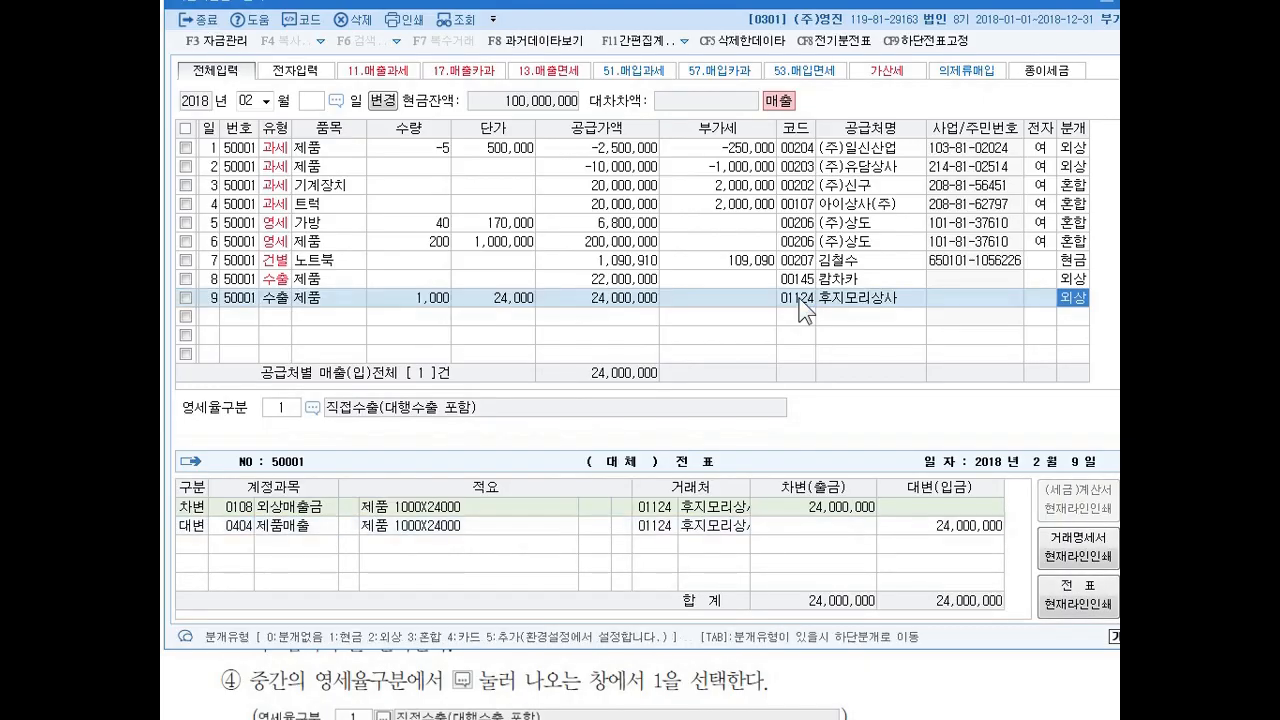
Start a voucher on the 10th with type 16 수출, item 제품 and a supply amount of 33,000,000.
{"action": "type", "text": "10"}
{"action": "key", "text": "Return"}
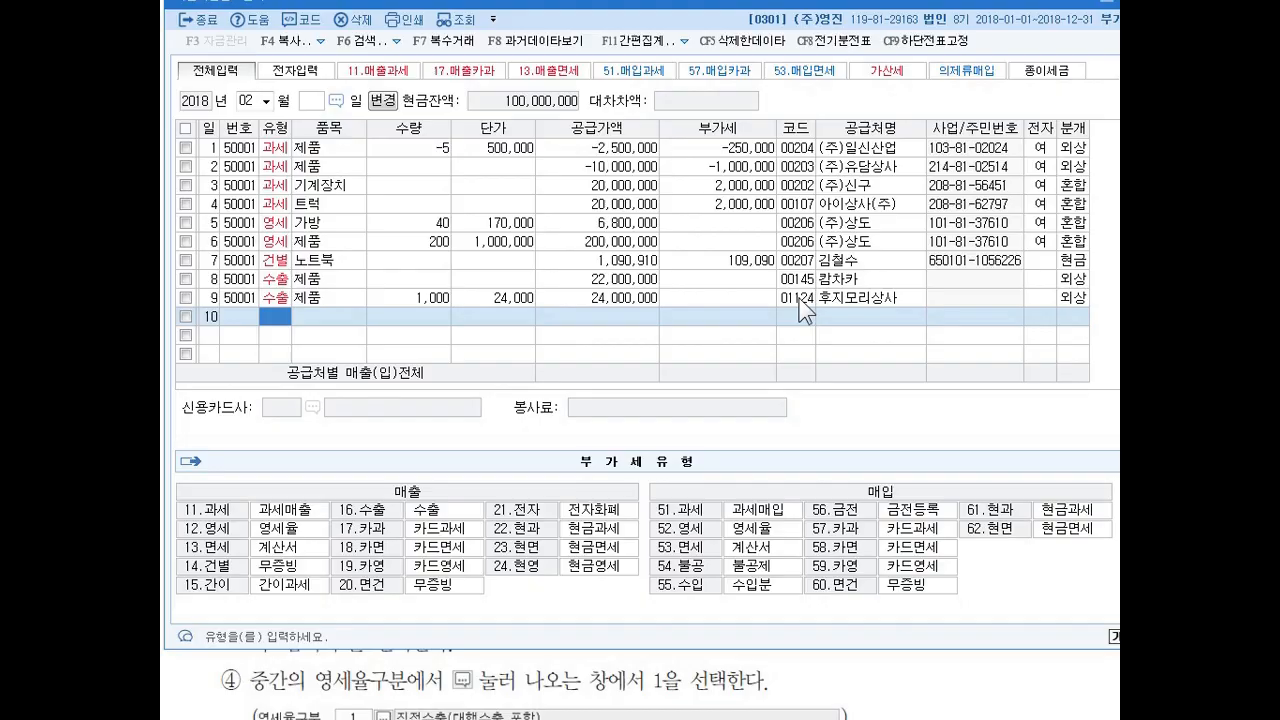
{"action": "type", "text": "16"}
{"action": "key", "text": "Return"}
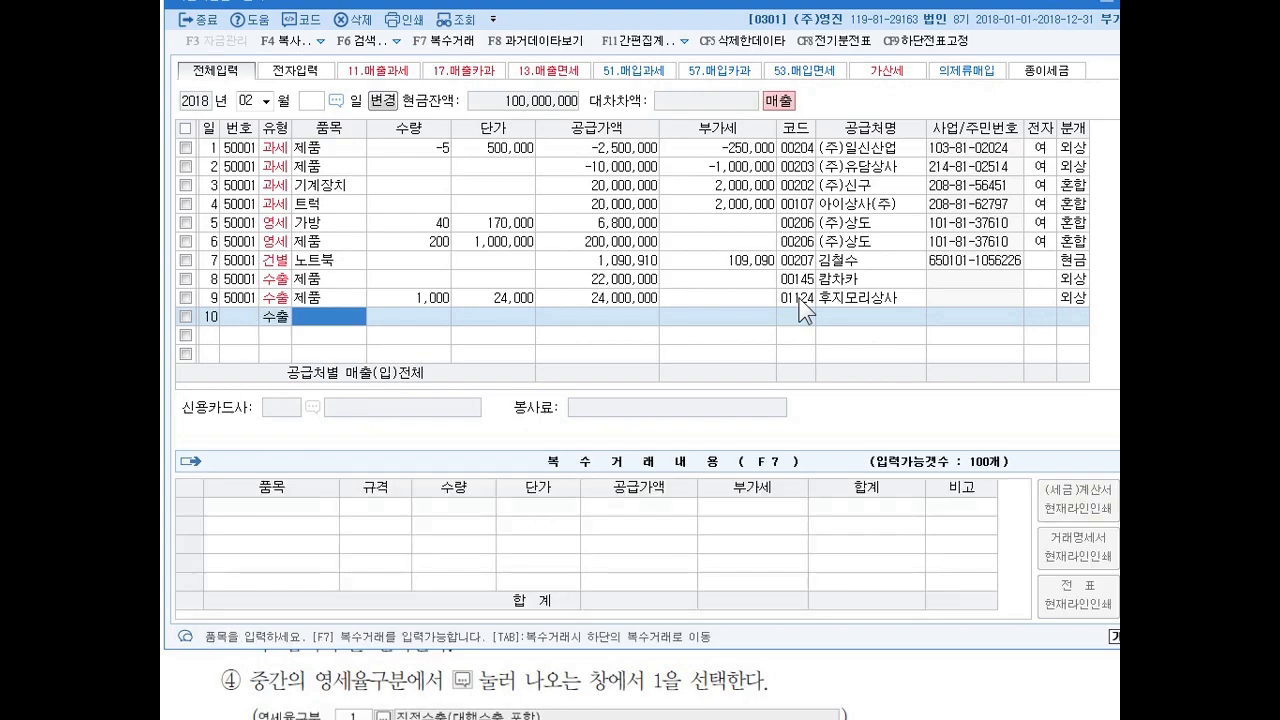
{"action": "type", "text": "제품"}
{"action": "key", "text": "Return"}
{"action": "key", "text": "Return"}
{"action": "key", "text": "Return"}
{"action": "type", "text": "33000000"}
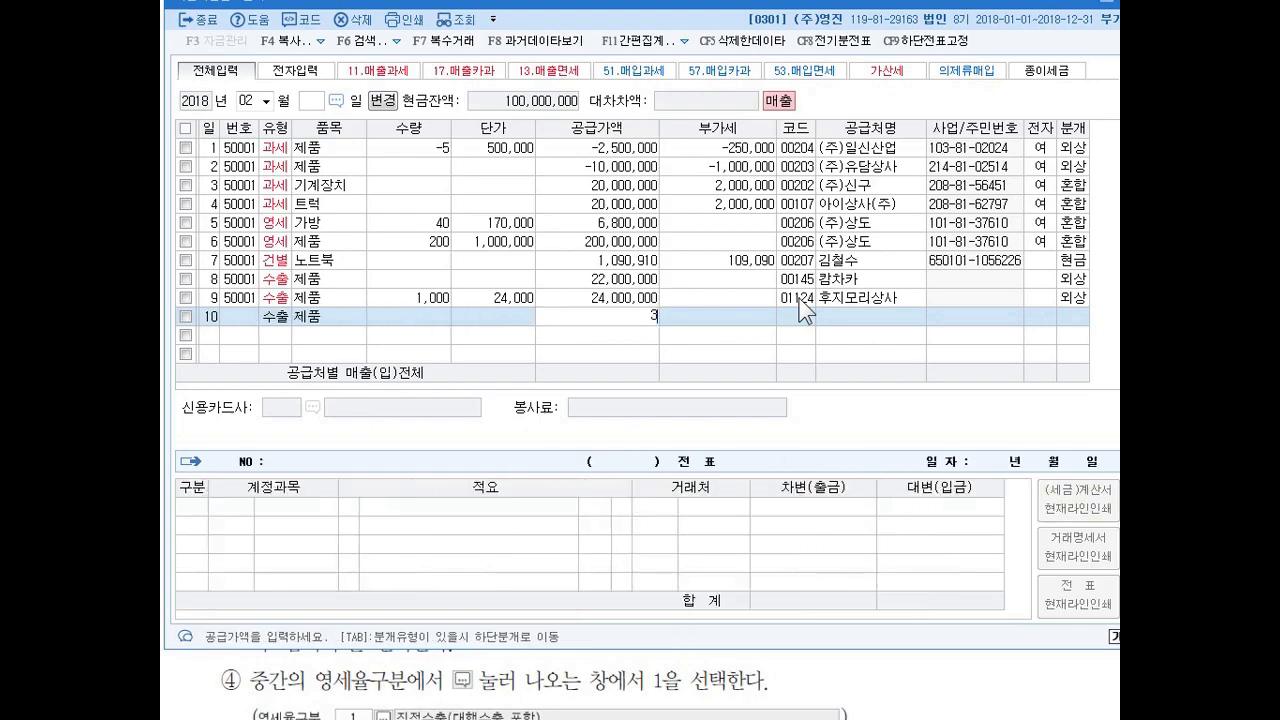
{"action": "key", "text": "Return"}
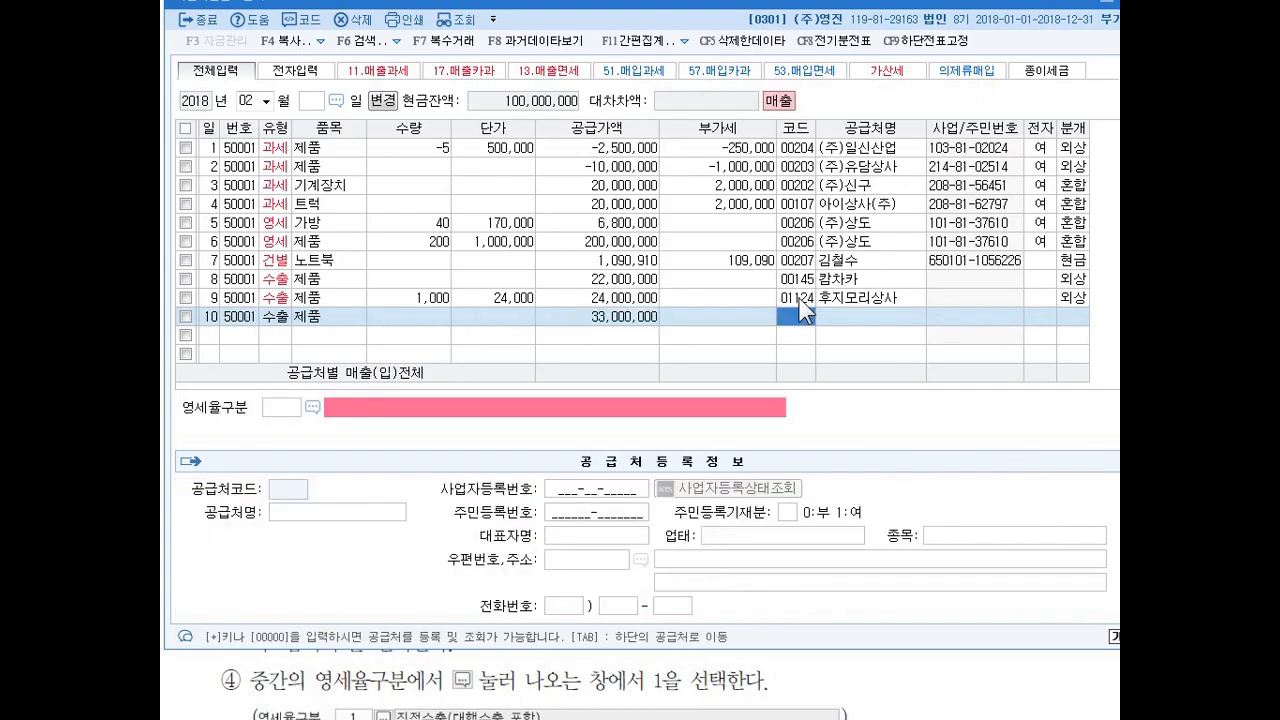
Assign 피비케이 as the customer of the sale on the 10th and set its 영세율구분 to 1 직접수출(대행수출 포함).
{"action": "type", "text": "피비"}
{"action": "key", "text": "Return"}
{"action": "key", "text": "Return"}
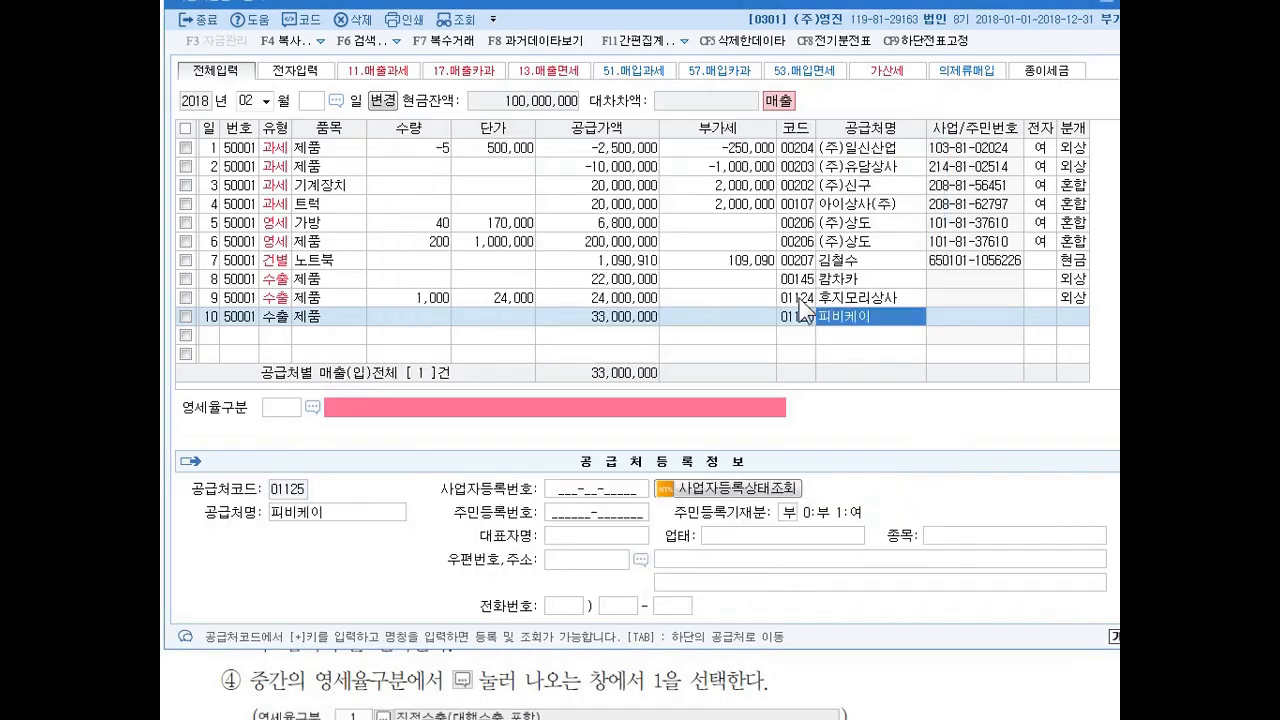
{"action": "key", "text": "Return"}
{"action": "type", "text": "1"}
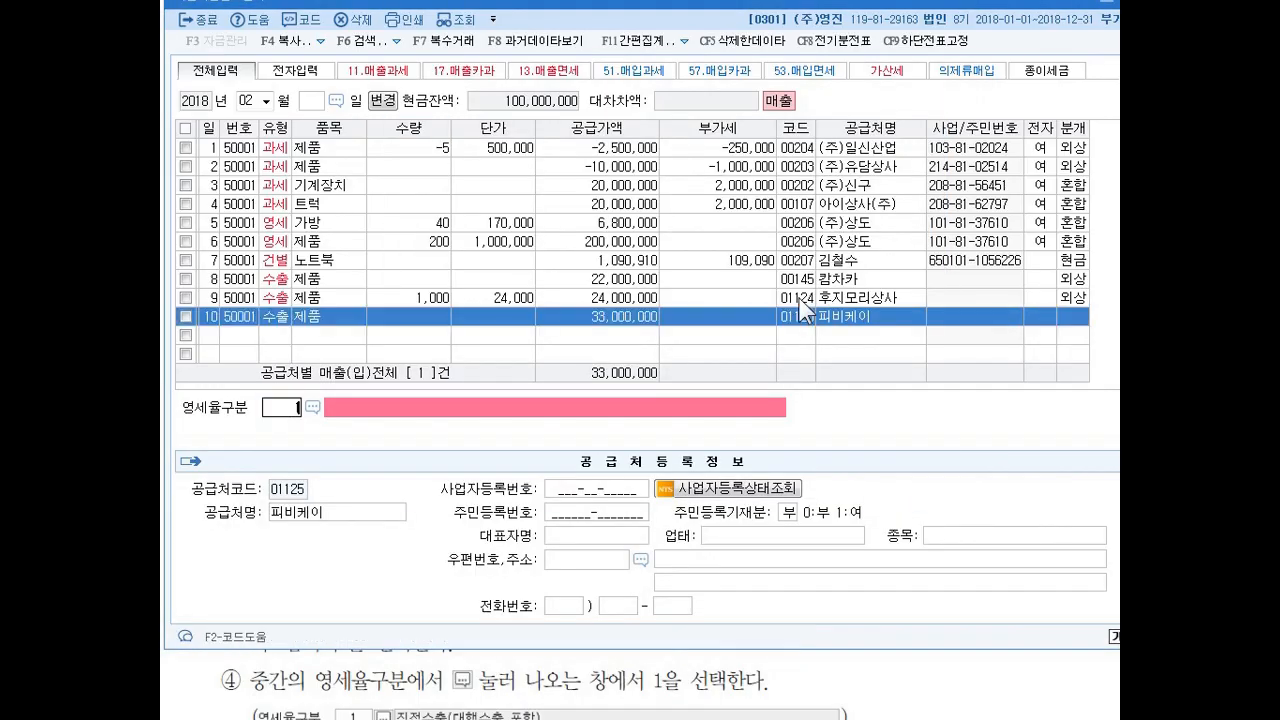
{"action": "key", "text": "Return"}
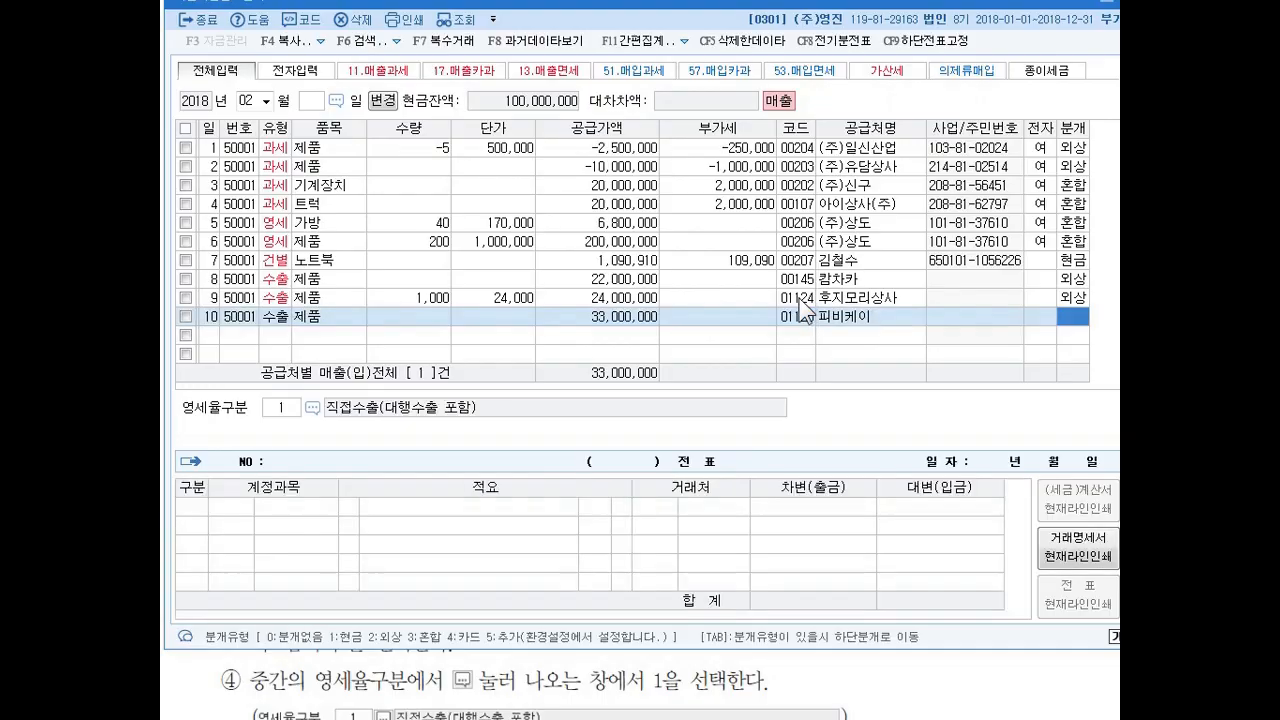
Set the journal type of the sale on the 10th to 3 혼합 and keep its 제품매출 credit line.
{"action": "type", "text": "3"}
{"action": "key", "text": "Return"}
{"action": "key", "text": "Return"}
{"action": "key", "text": "Return"}
{"action": "key", "text": "Return"}
{"action": "key", "text": "Return"}
{"action": "key", "text": "Return"}
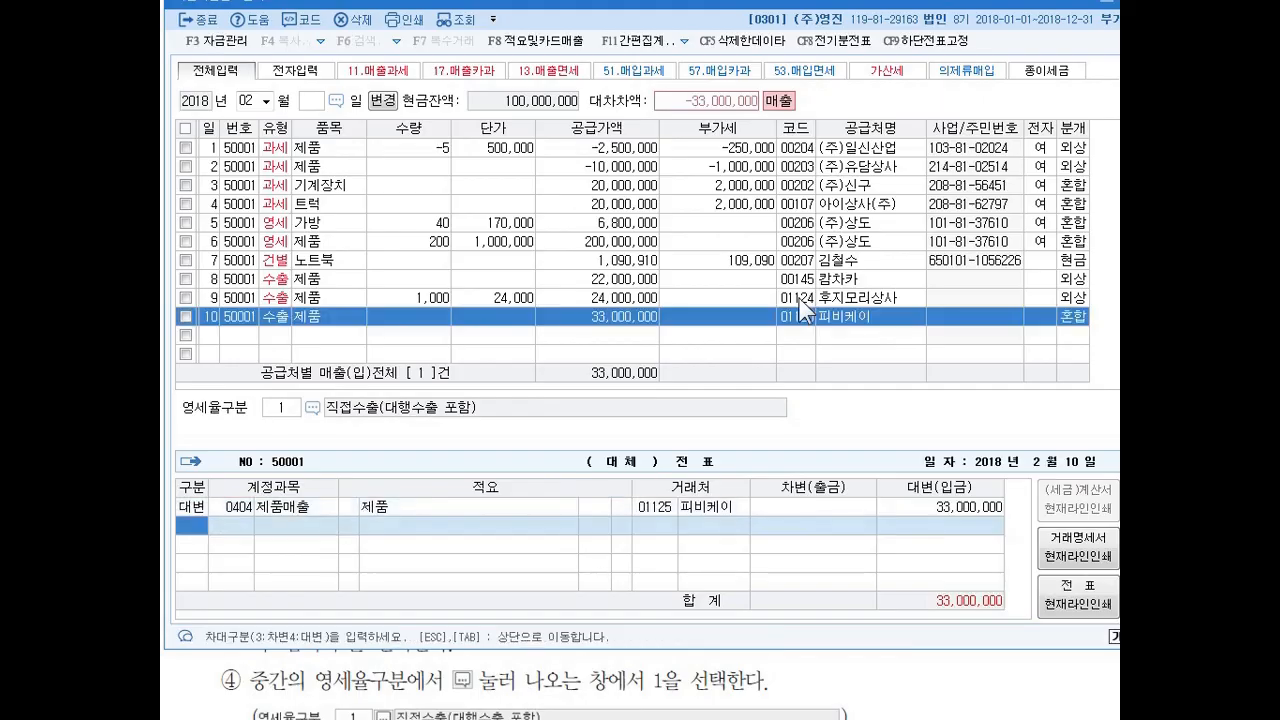
Add a debit line to account 259 선수금 for 5,000,000 in the voucher on the 10th.
{"action": "type", "text": "3"}
{"action": "key", "text": "Return"}
{"action": "type", "text": "259"}
{"action": "key", "text": "Return"}
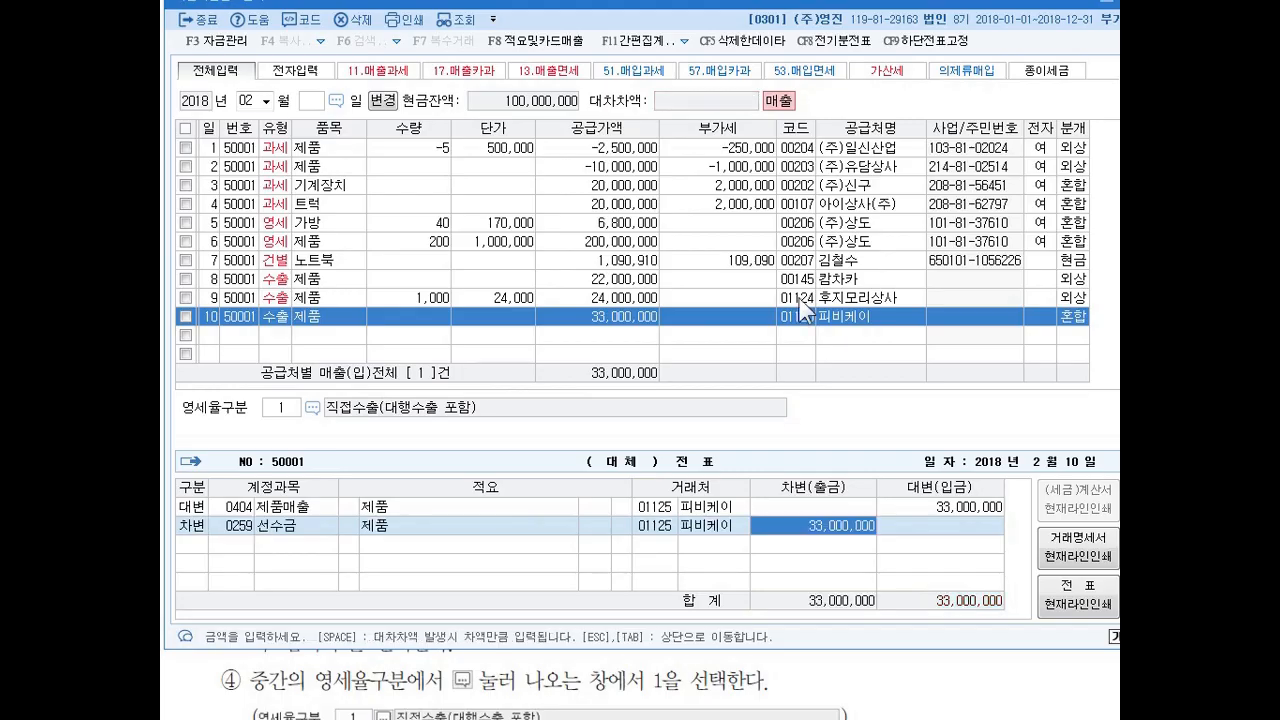
{"action": "type", "text": "5000000"}
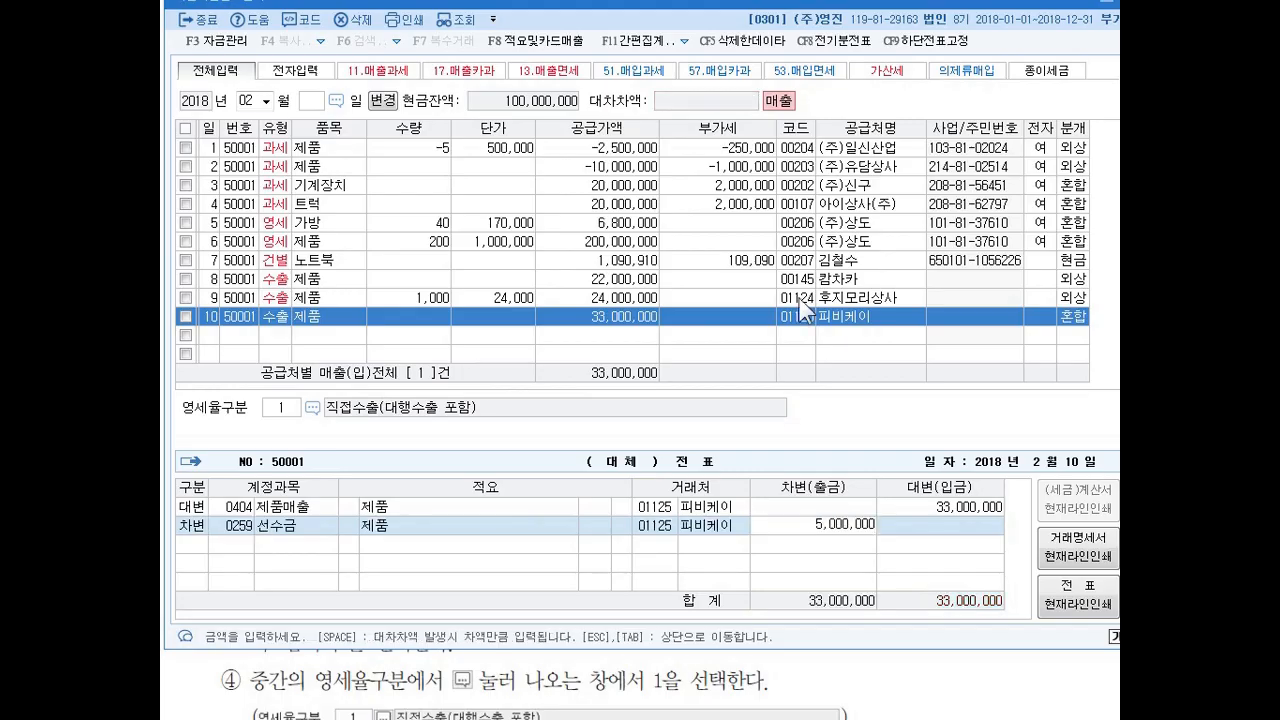
{"action": "key", "text": "Return"}
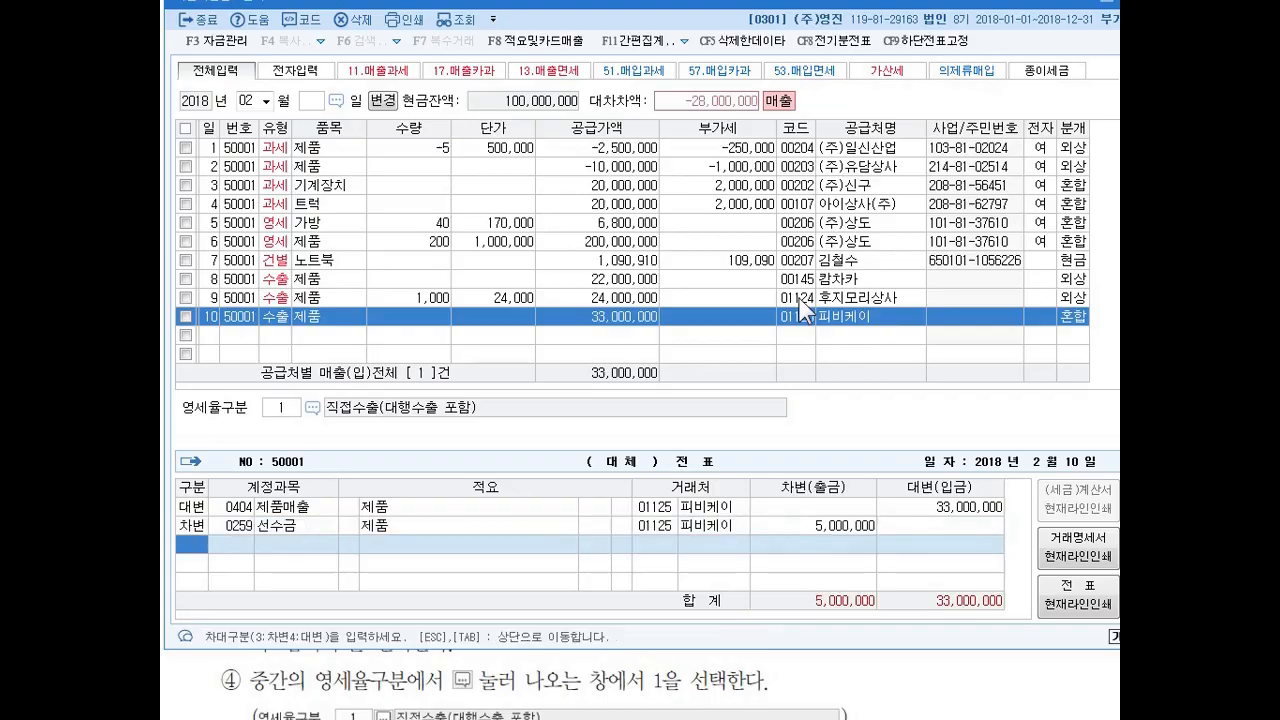
Add a debit line to account 108 외상매출금 for the remaining 28,000,000 and complete the journal entry on the 10th.
{"action": "type", "text": "3"}
{"action": "key", "text": "Return"}
{"action": "type", "text": "108"}
{"action": "key", "text": "Return"}
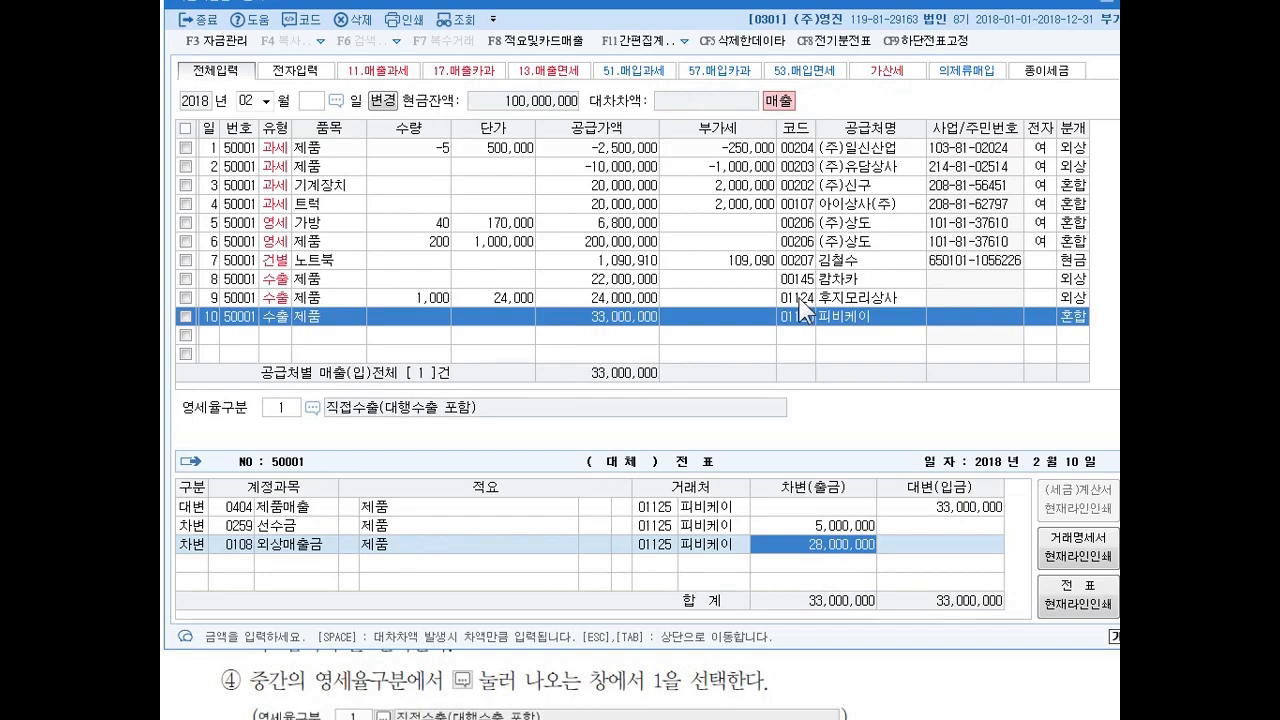
{"action": "key", "text": "Return"}
Switch to the textbook and examine the export sale solutions and the dates of exercises 21 and 22.
{"action": "key", "text": "alt+Tab"}
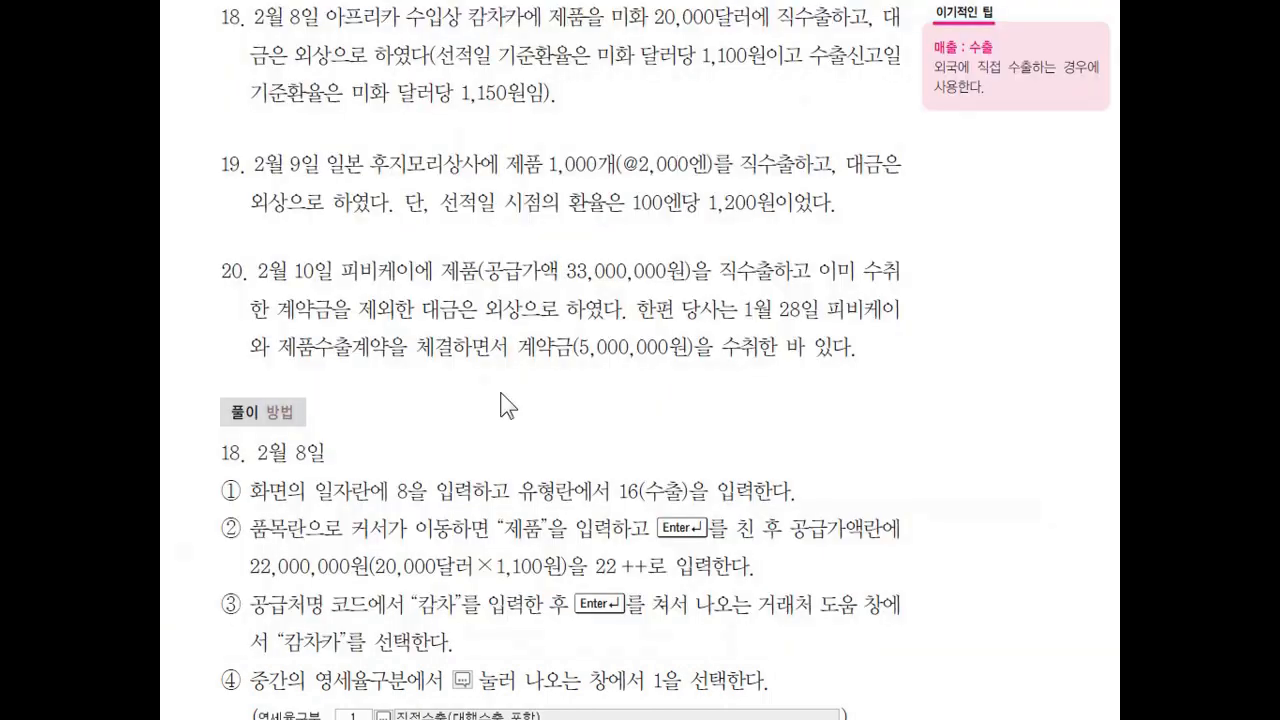
{"action": "scroll", "coordinate": [476, 378], "scroll_direction": "down", "scroll_amount": 5}
{"action": "scroll", "coordinate": [476, 378], "scroll_direction": "down", "scroll_amount": 15}
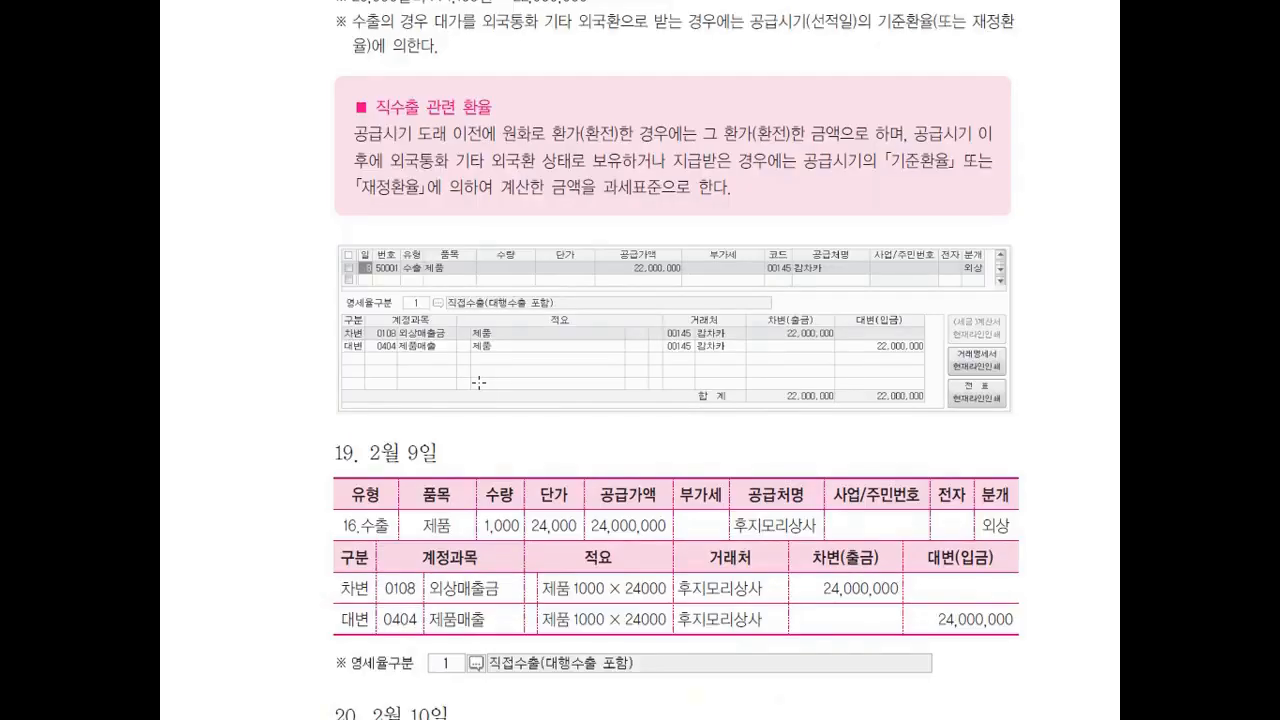
{"action": "scroll", "coordinate": [479, 383], "scroll_direction": "down", "scroll_amount": 3}
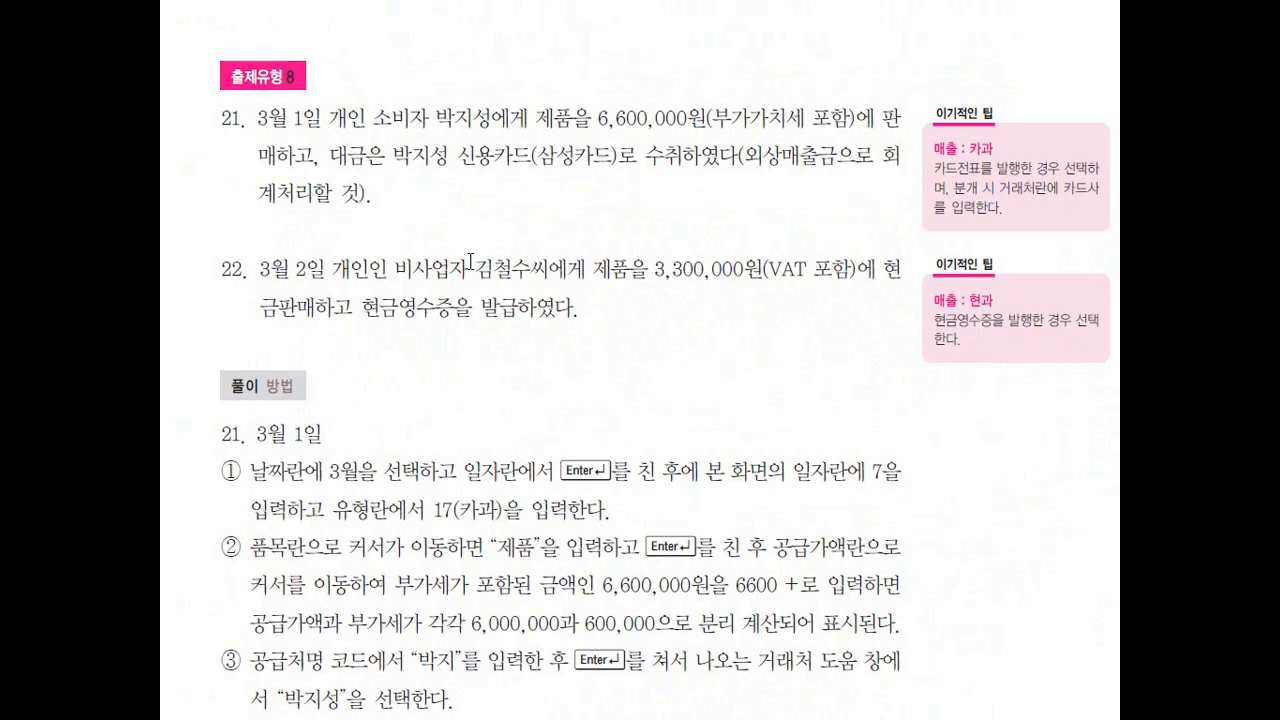
{"action": "mouse_move", "coordinate": [271, 140]}
{"action": "left_mouse_down"}
{"action": "mouse_move", "coordinate": [273, 151]}
{"action": "mouse_move", "coordinate": [314, 131]}
{"action": "left_mouse_up"}
{"action": "left_click_drag", "start_coordinate": [266, 288], "coordinate": [348, 276]}
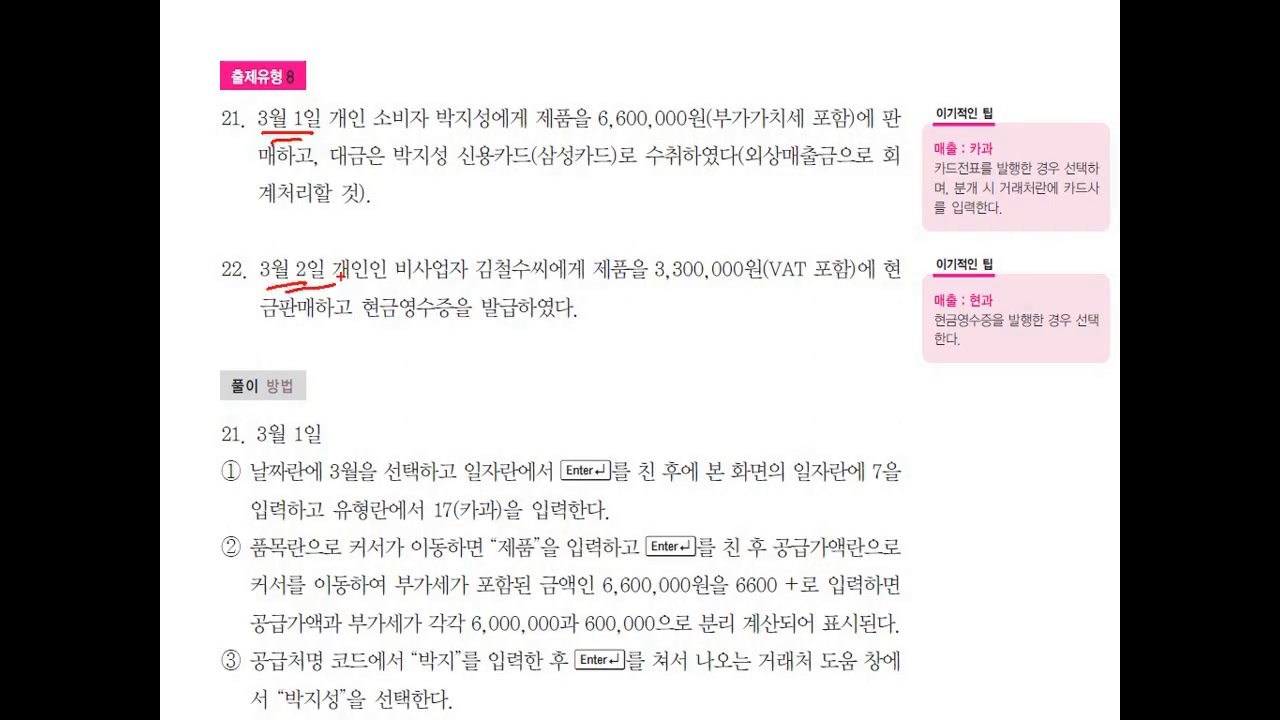
{"action": "key", "text": "e"}
Return to 매입매출전표입력 and change the voucher month to 03.
{"action": "key", "text": "alt+Tab"}
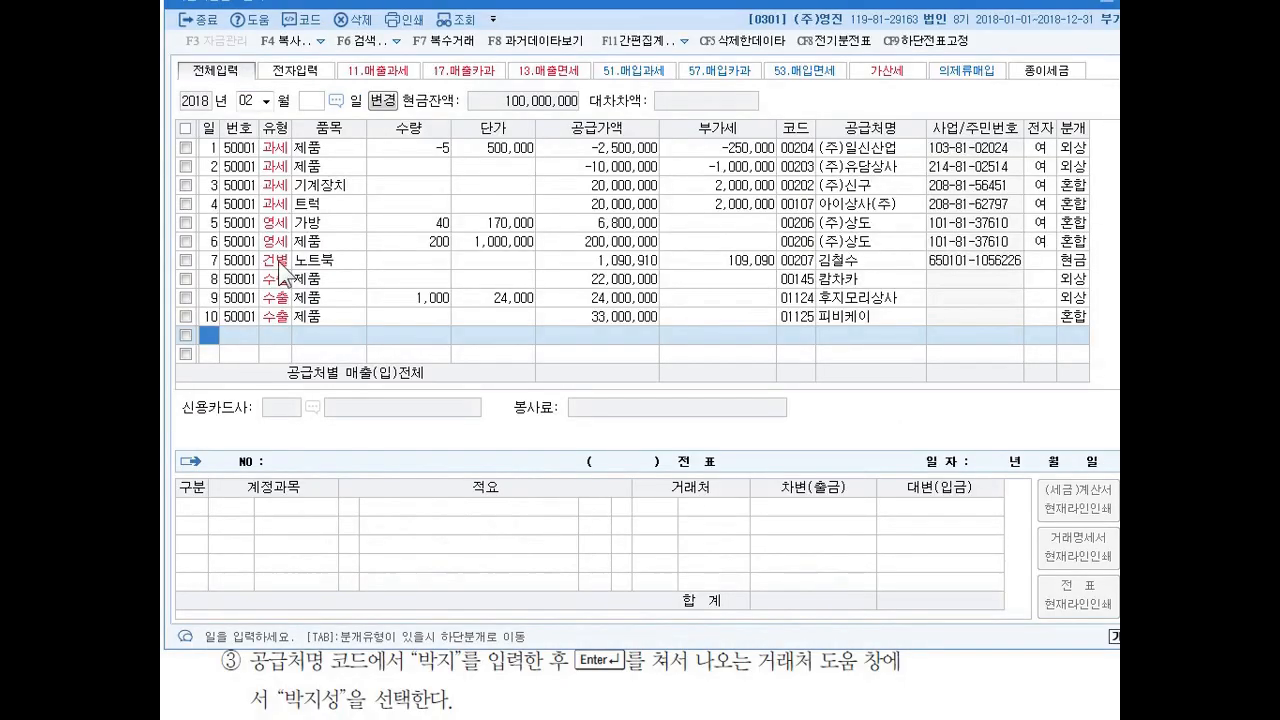
{"action": "left_click", "coordinate": [266, 101]}
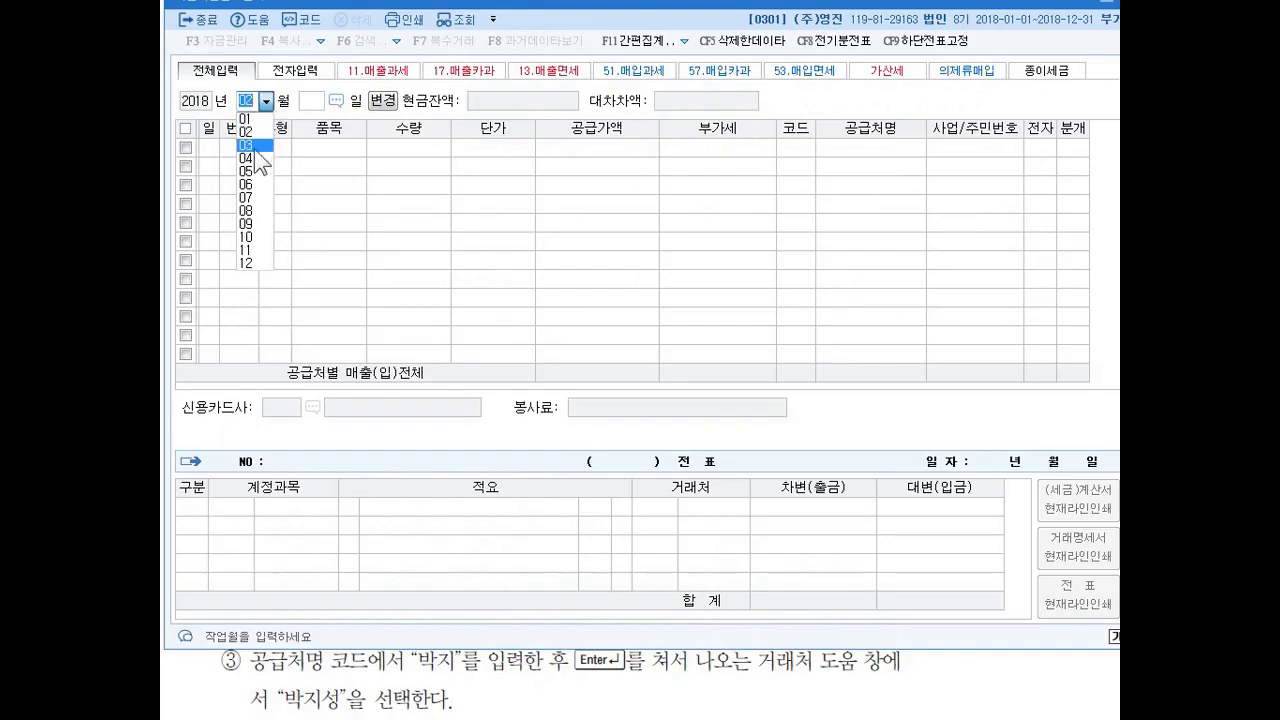
{"action": "left_click", "coordinate": [256, 138]}
{"action": "key", "text": "Return"}
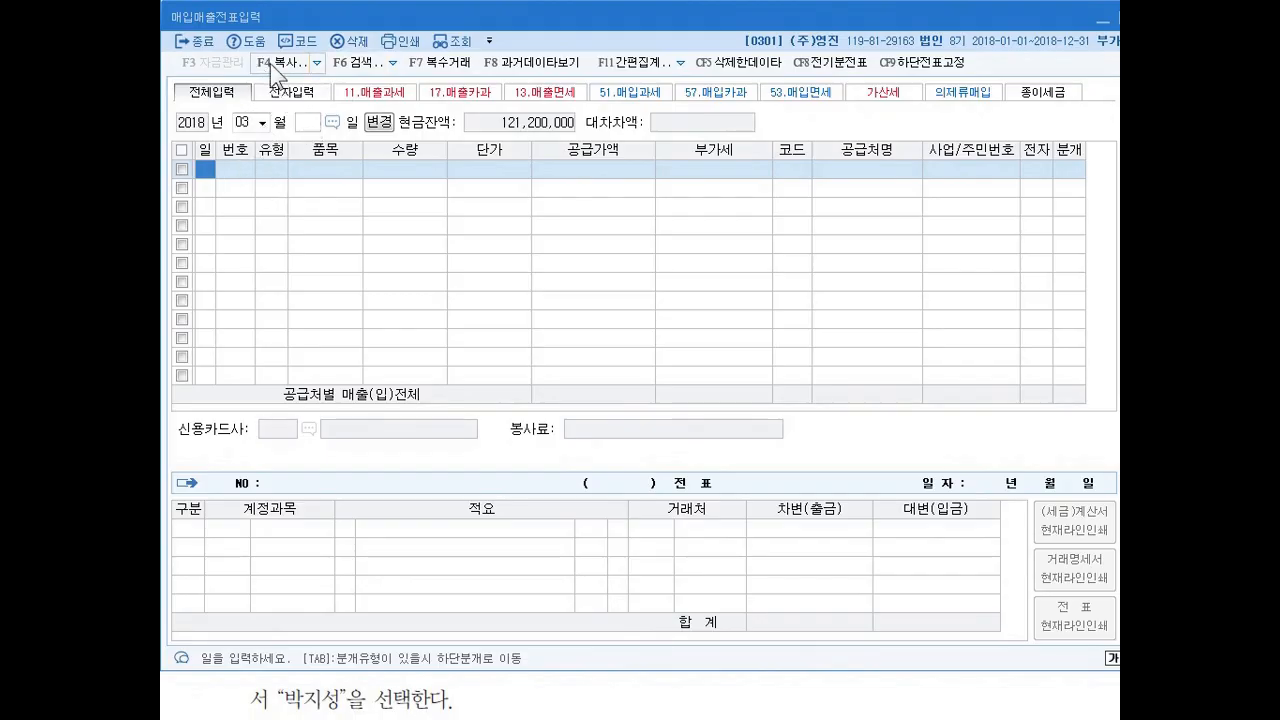
{"action": "left_click", "coordinate": [317, 63]}
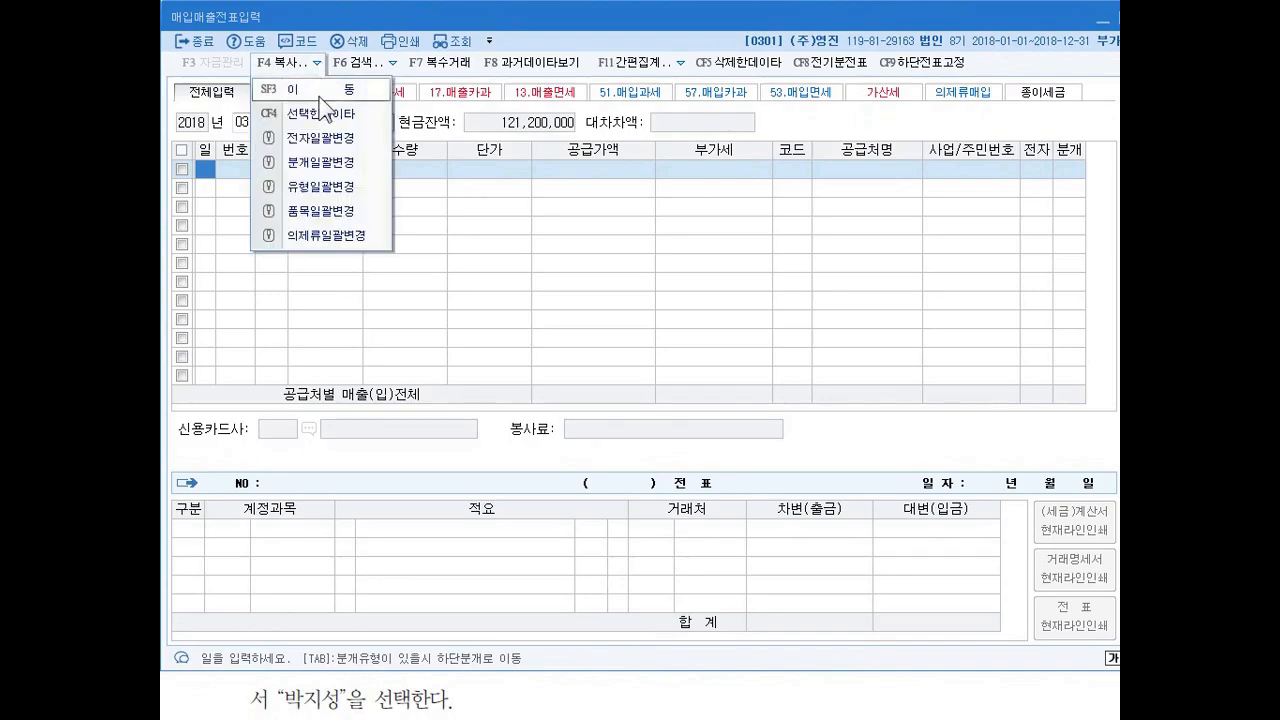
{"action": "left_click", "coordinate": [564, 15]}
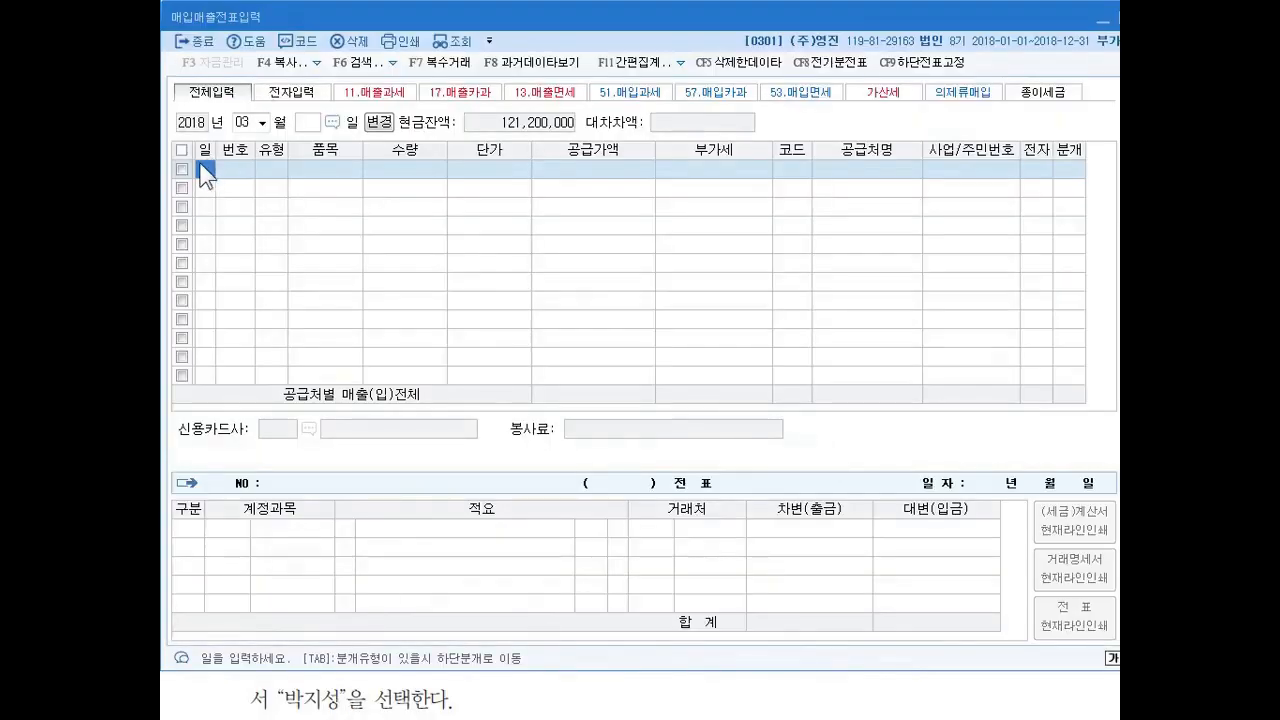
{"action": "key", "text": "Return"}
{"action": "left_click", "coordinate": [201, 165]}
{"action": "type", "text": "2"}
{"action": "key", "text": "Return"}
{"action": "left_click", "coordinate": [201, 165]}
{"action": "type", "text": "1"}
{"action": "key", "text": "Return"}
{"action": "left_click", "coordinate": [201, 165]}
{"action": "type", "text": "2"}
{"action": "key", "text": "Return"}
{"action": "left_click", "coordinate": [201, 165]}
{"action": "key", "text": "Return"}
{"action": "left_click", "coordinate": [201, 165]}
{"action": "left_click", "coordinate": [318, 62]}
{"action": "mouse_move", "coordinate": [331, 72]}
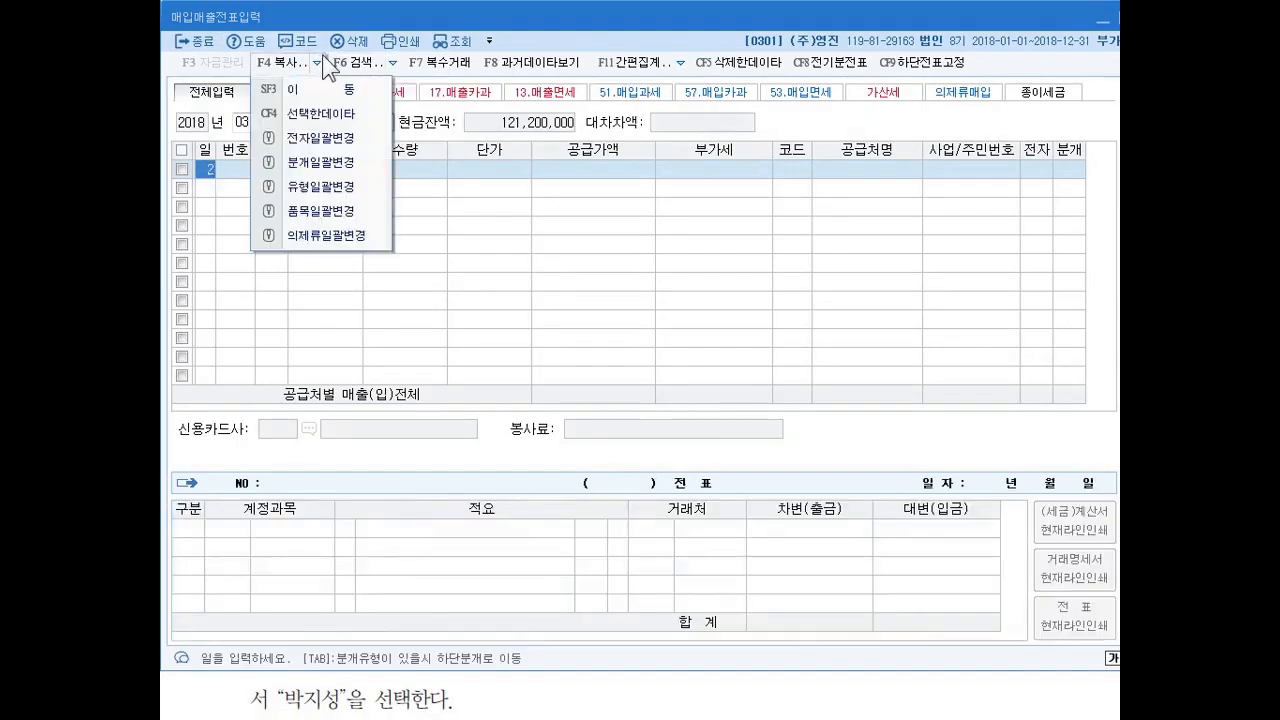
{"action": "left_click", "coordinate": [519, 24]}
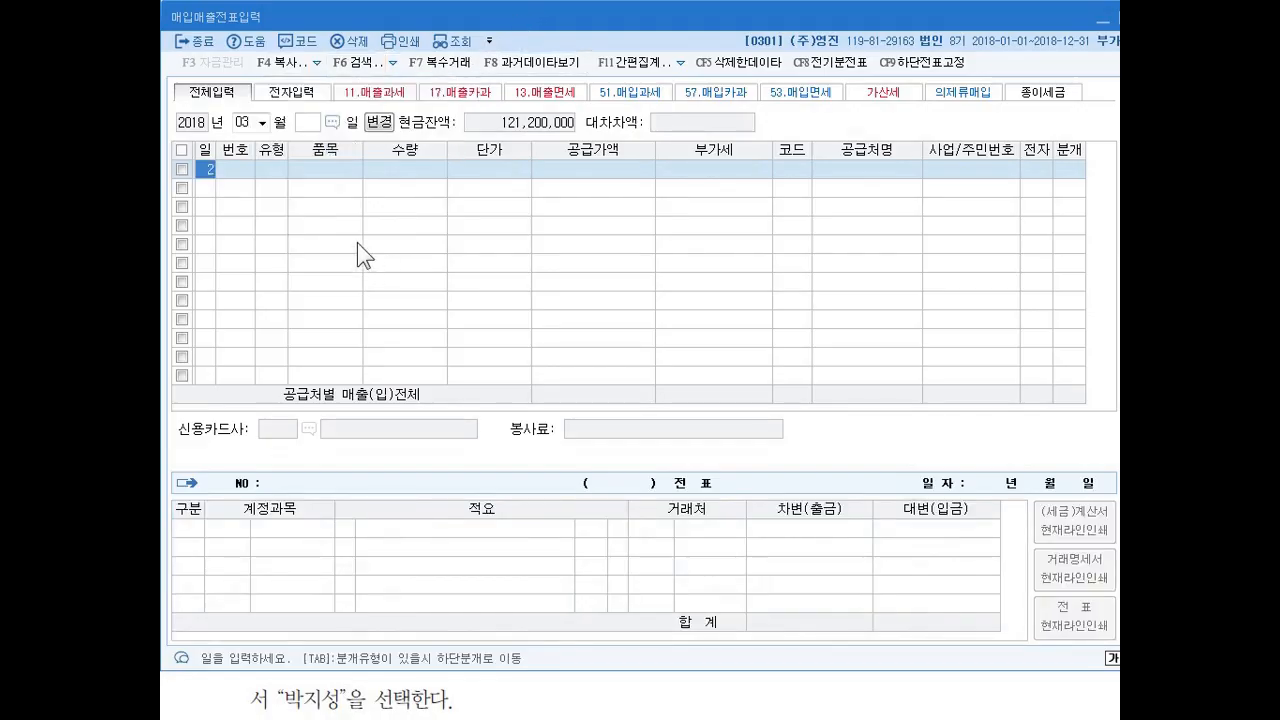
{"action": "left_click", "coordinate": [264, 123]}
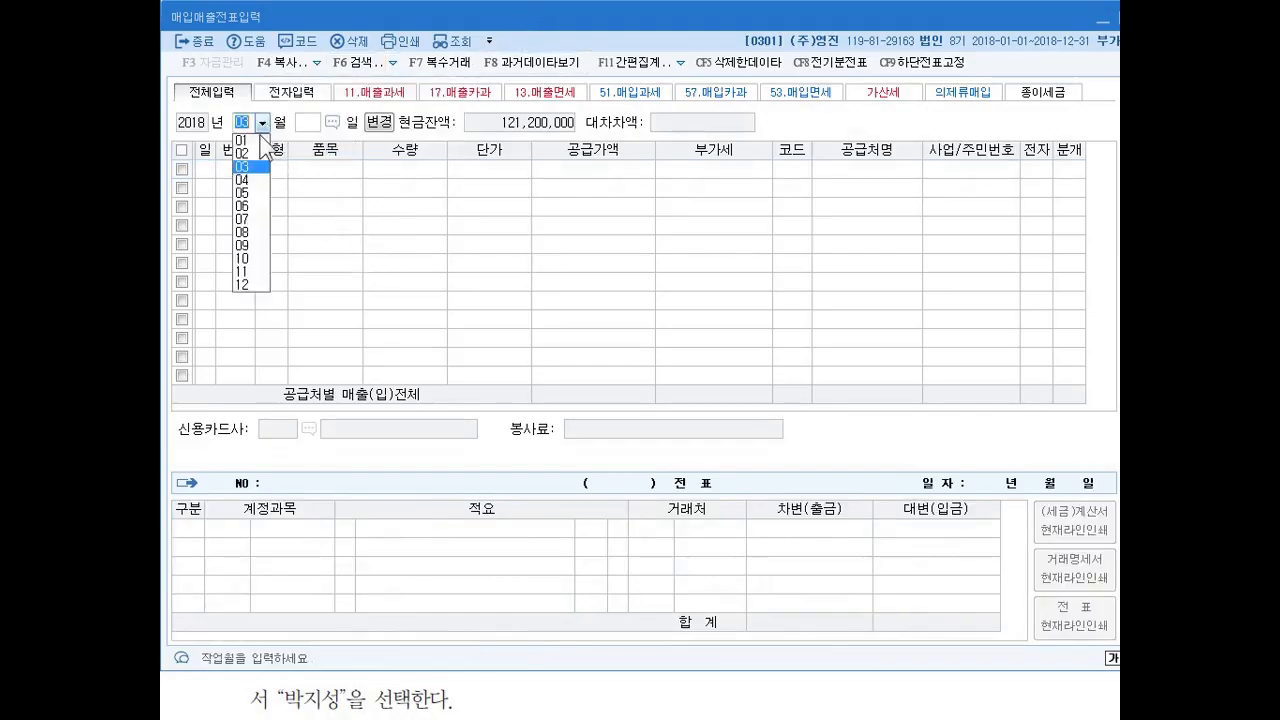
{"action": "left_click", "coordinate": [250, 166]}
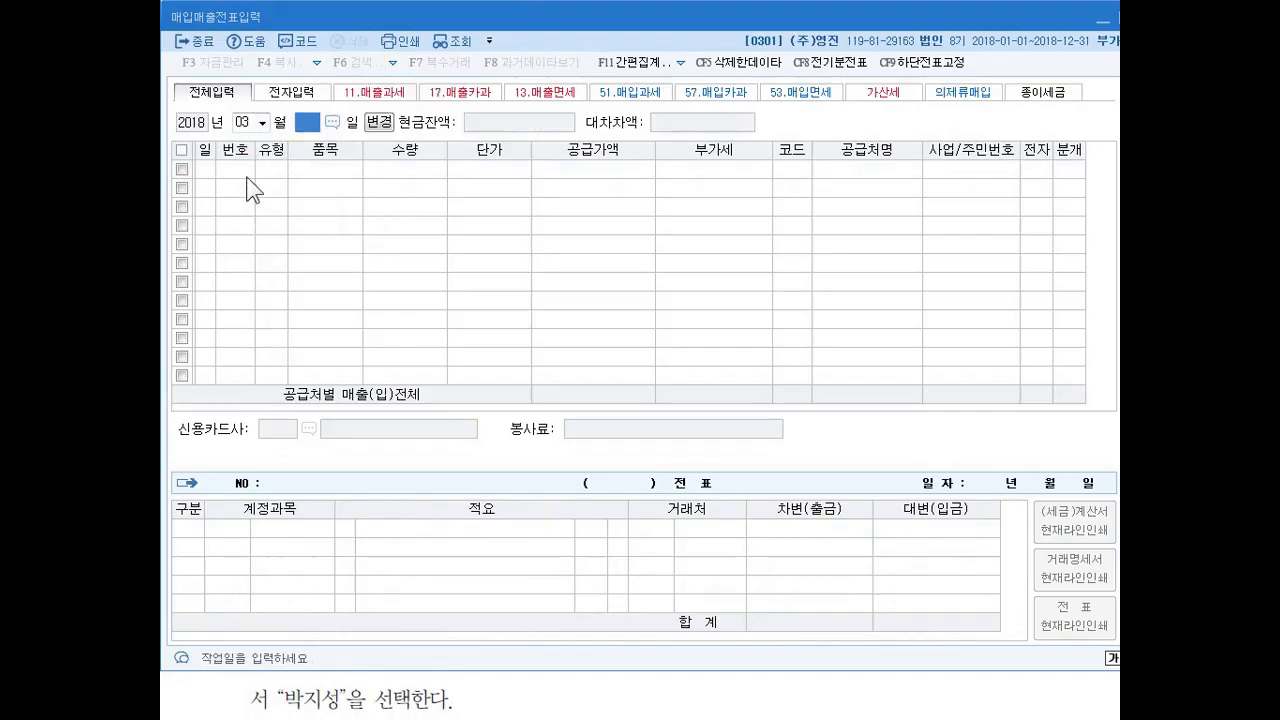
{"action": "left_click", "coordinate": [388, 124]}
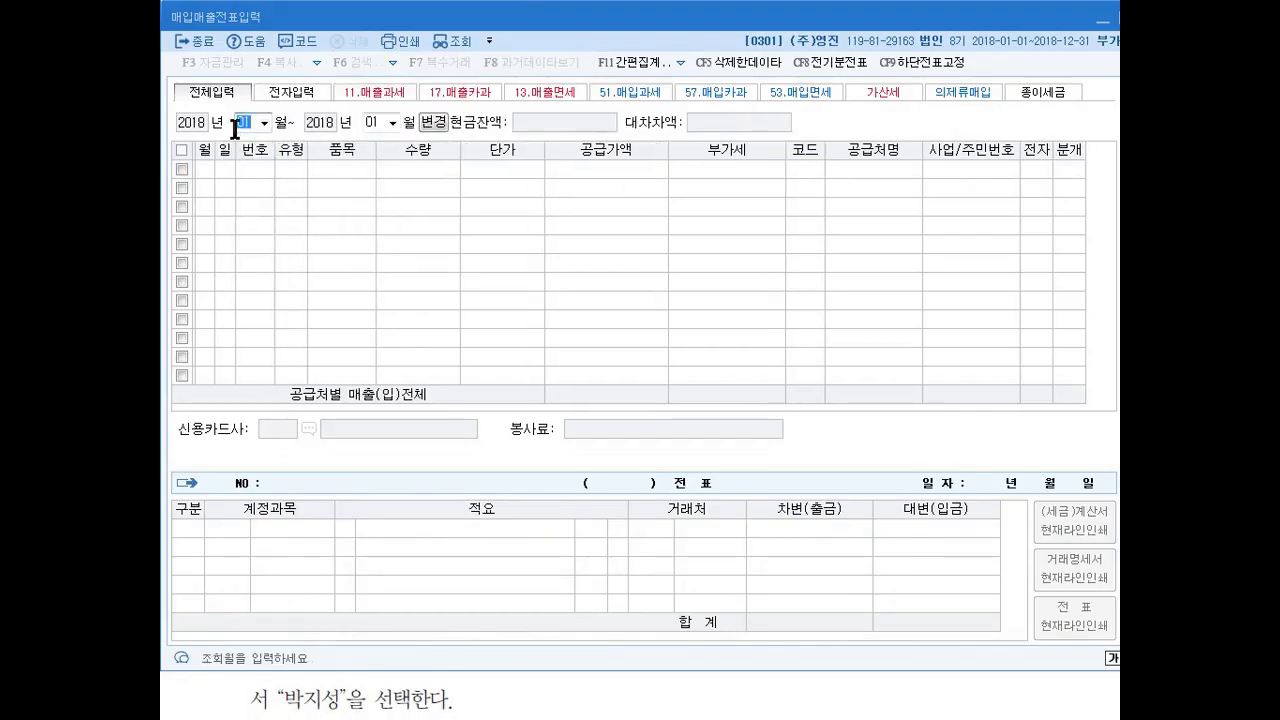
{"action": "left_click", "coordinate": [434, 121]}
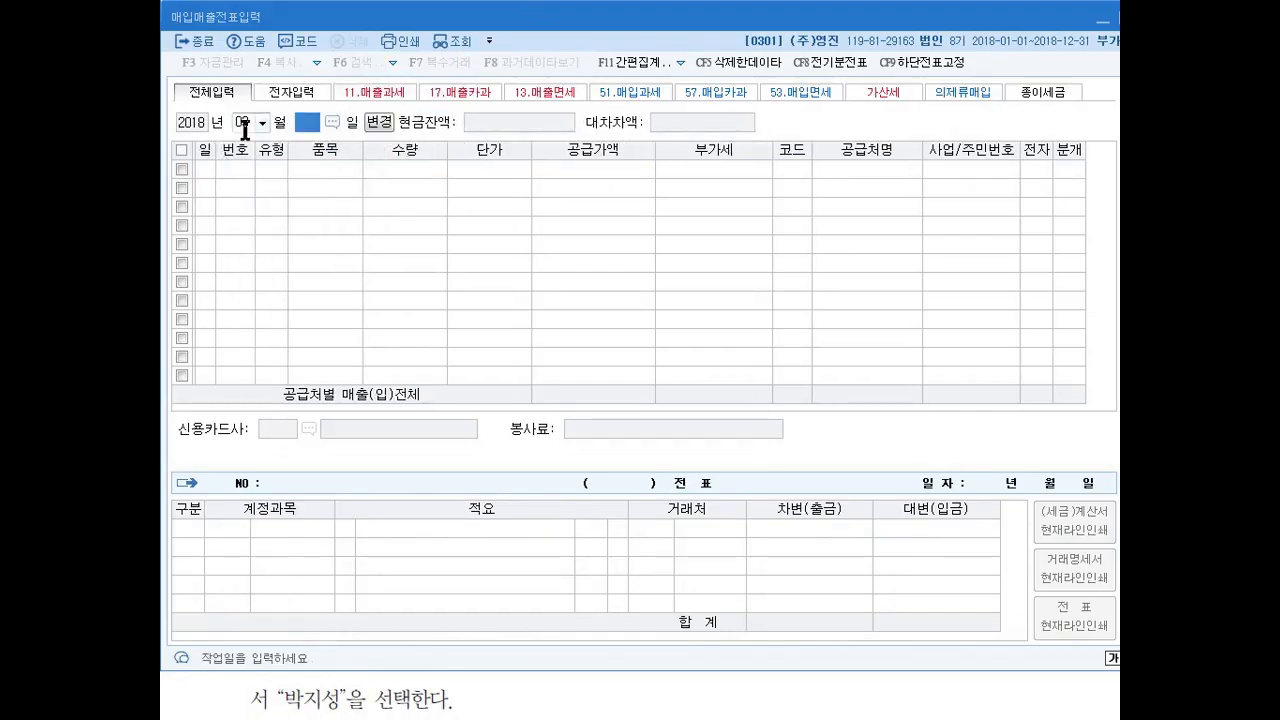
Start the first voucher line of March and advance to its VAT type.
{"action": "left_click", "coordinate": [211, 168]}
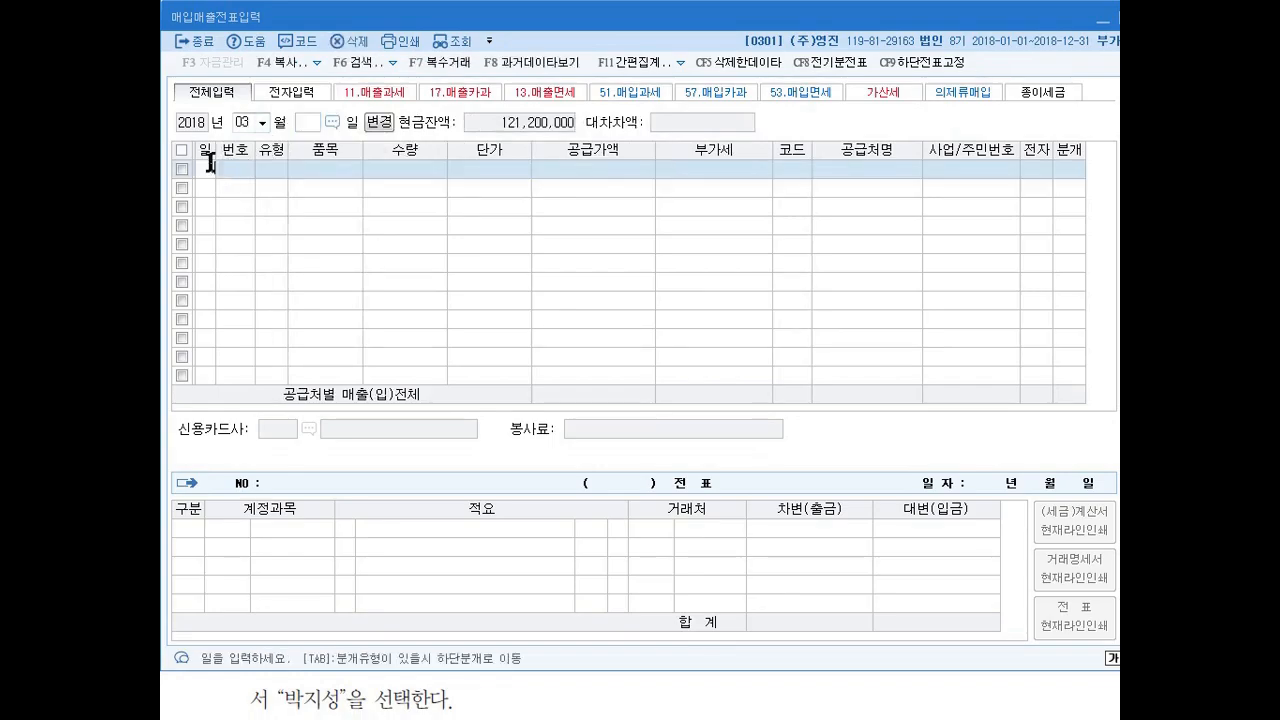
{"action": "key", "text": "Return"}
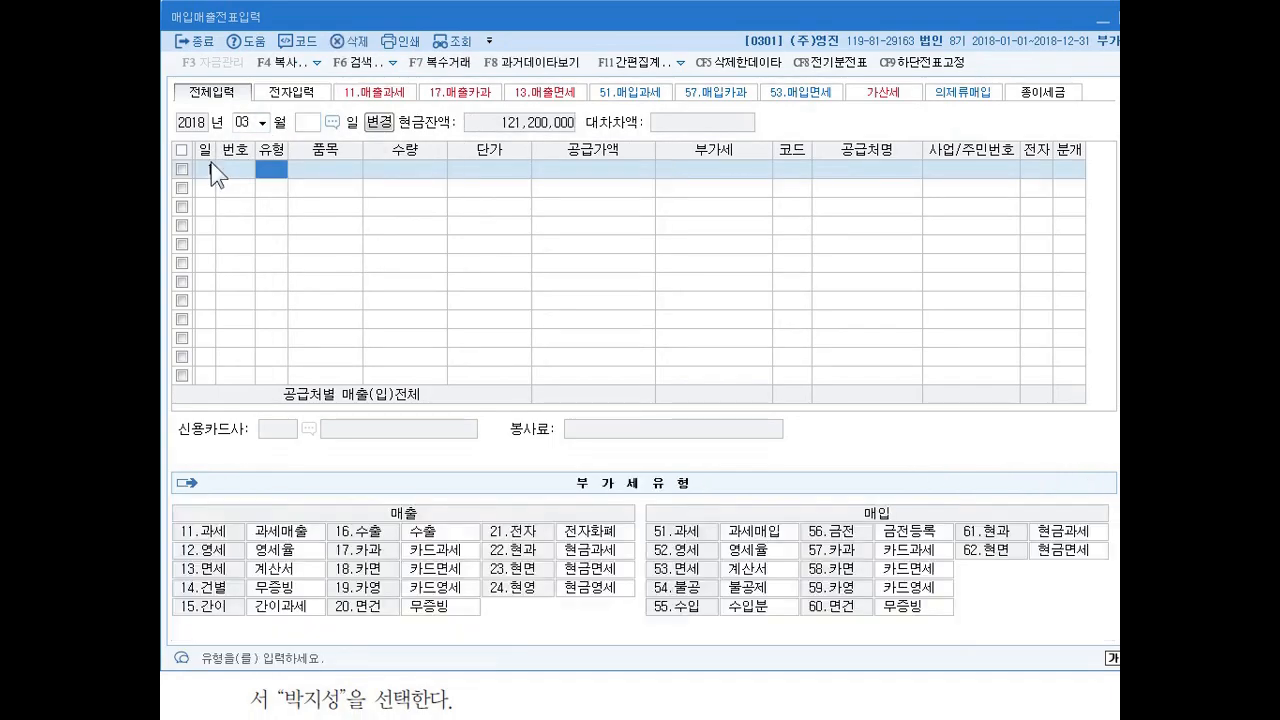
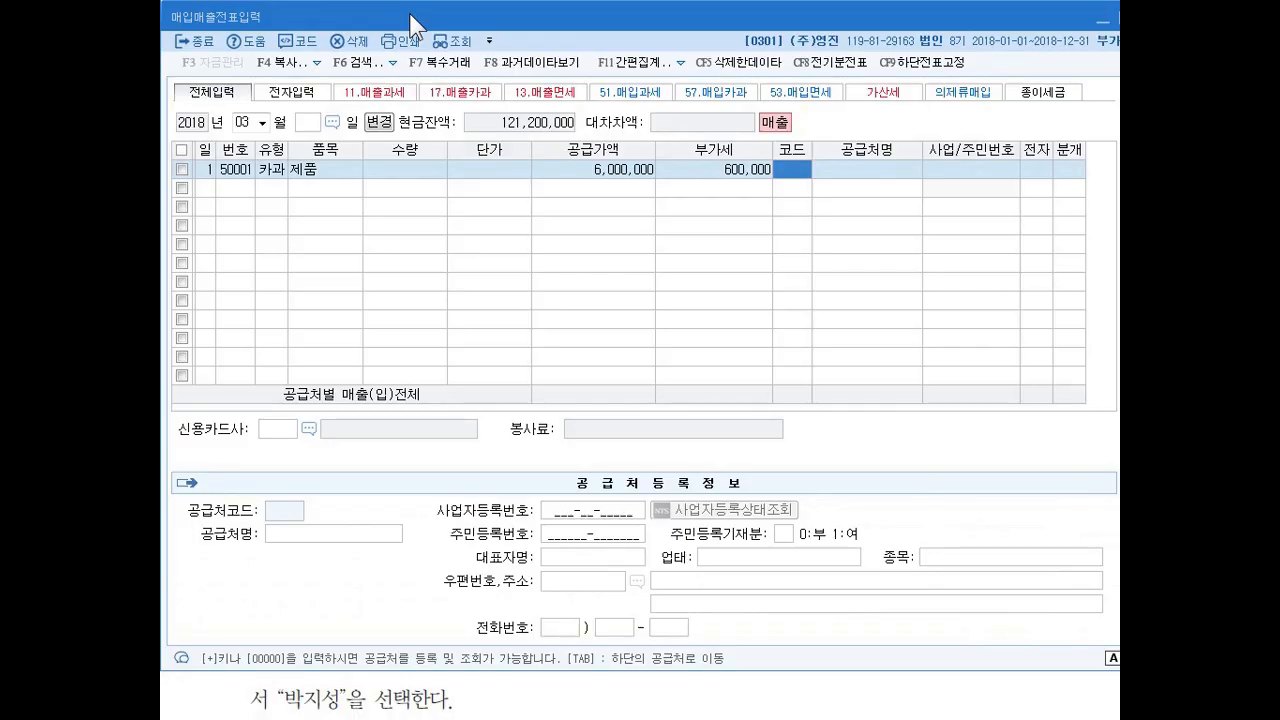
Assign exercise 21's individual customer to the March 1 line and set the credit card company to 삼성카드.
{"action": "type", "text": "박지"}
{"action": "key", "text": "Return"}
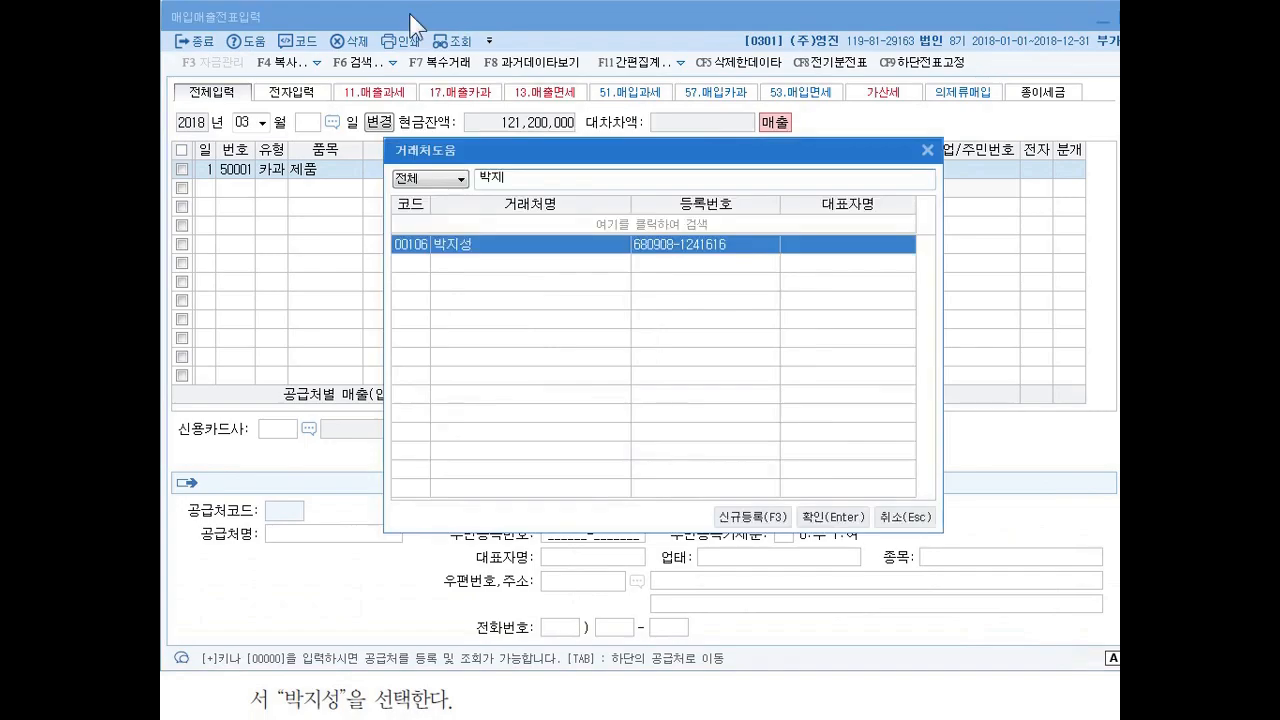
{"action": "key", "text": "Return"}
{"action": "key", "text": "Return"}
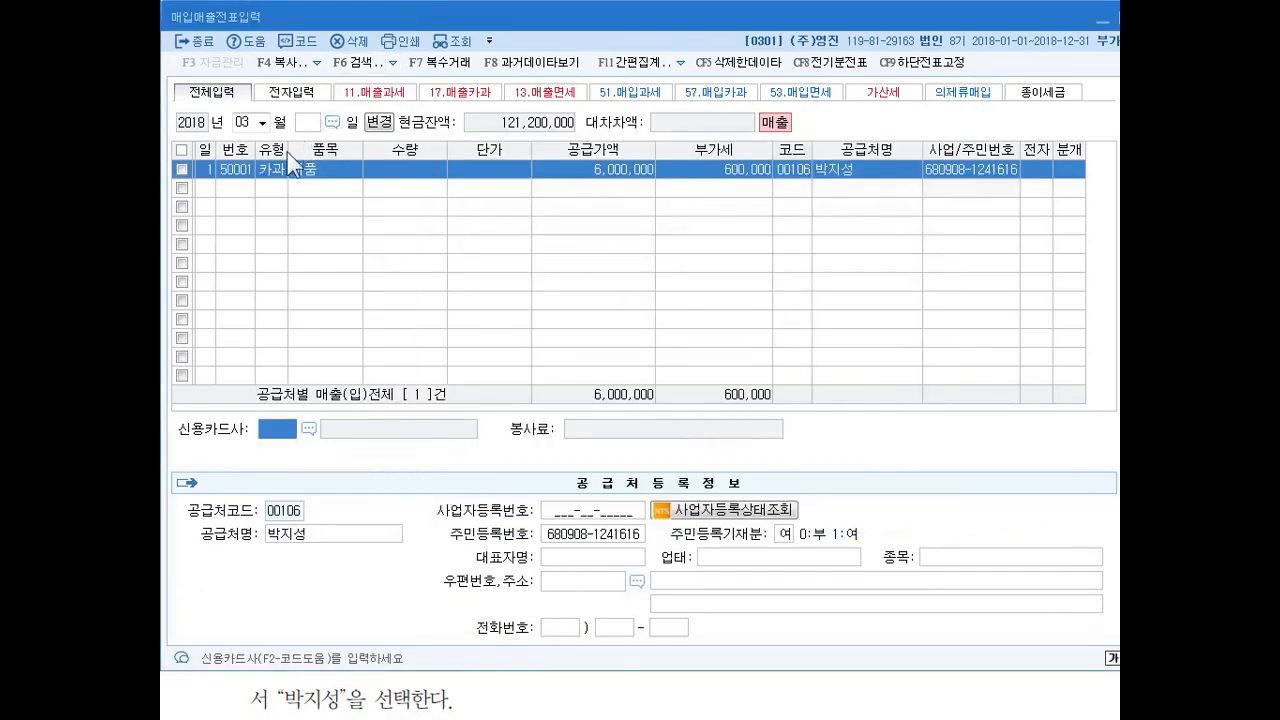
{"action": "left_click", "coordinate": [309, 428]}
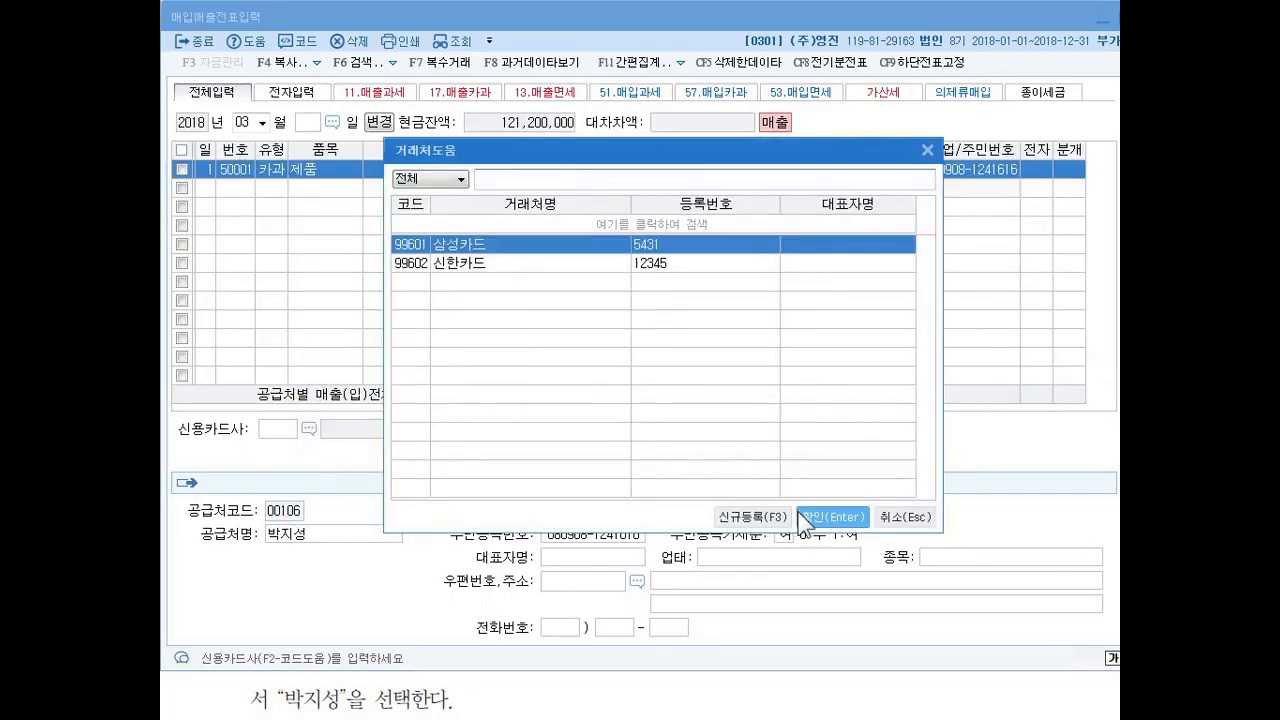
{"action": "left_click", "coordinate": [833, 517]}
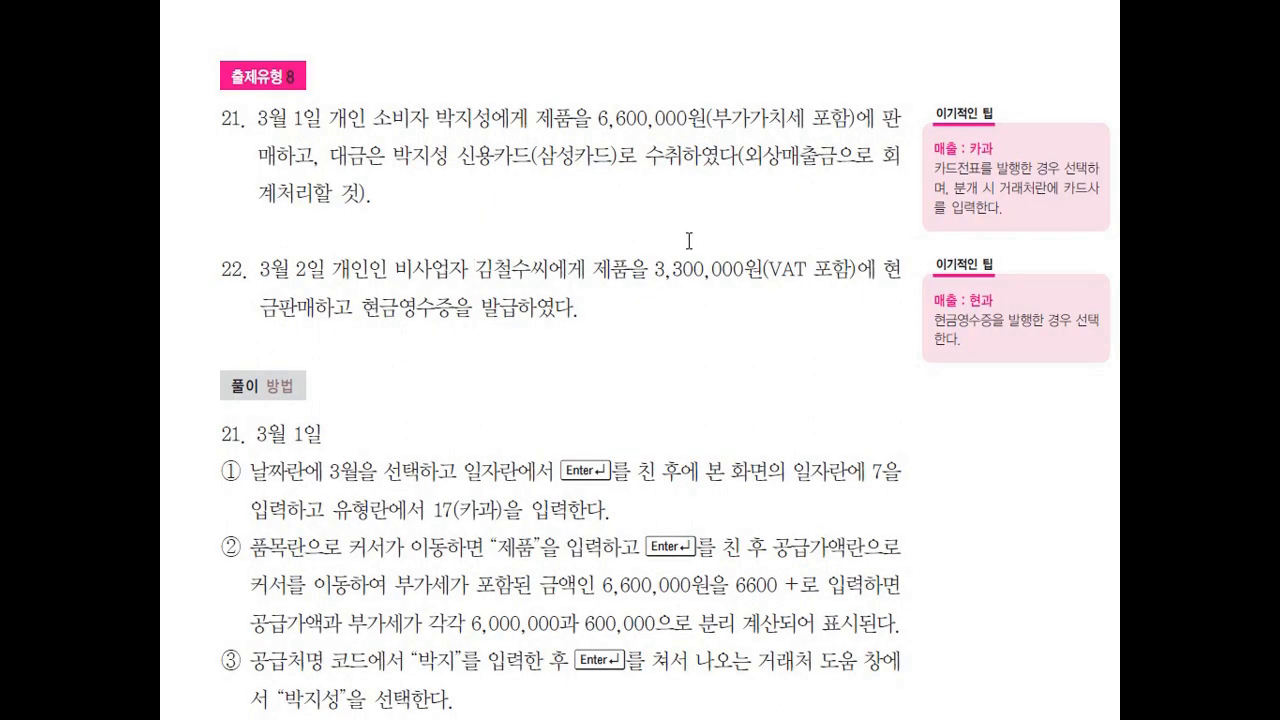
Examine exercise 21's 제품 sale paid by 삼성카드 in the textbook and return to 매입매출전표입력.
{"action": "mouse_move", "coordinate": [536, 175]}
{"action": "left_mouse_down"}
{"action": "mouse_move", "coordinate": [578, 170]}
{"action": "mouse_move", "coordinate": [573, 222]}
{"action": "mouse_move", "coordinate": [598, 190]}
{"action": "mouse_move", "coordinate": [596, 202]}
{"action": "left_mouse_up"}
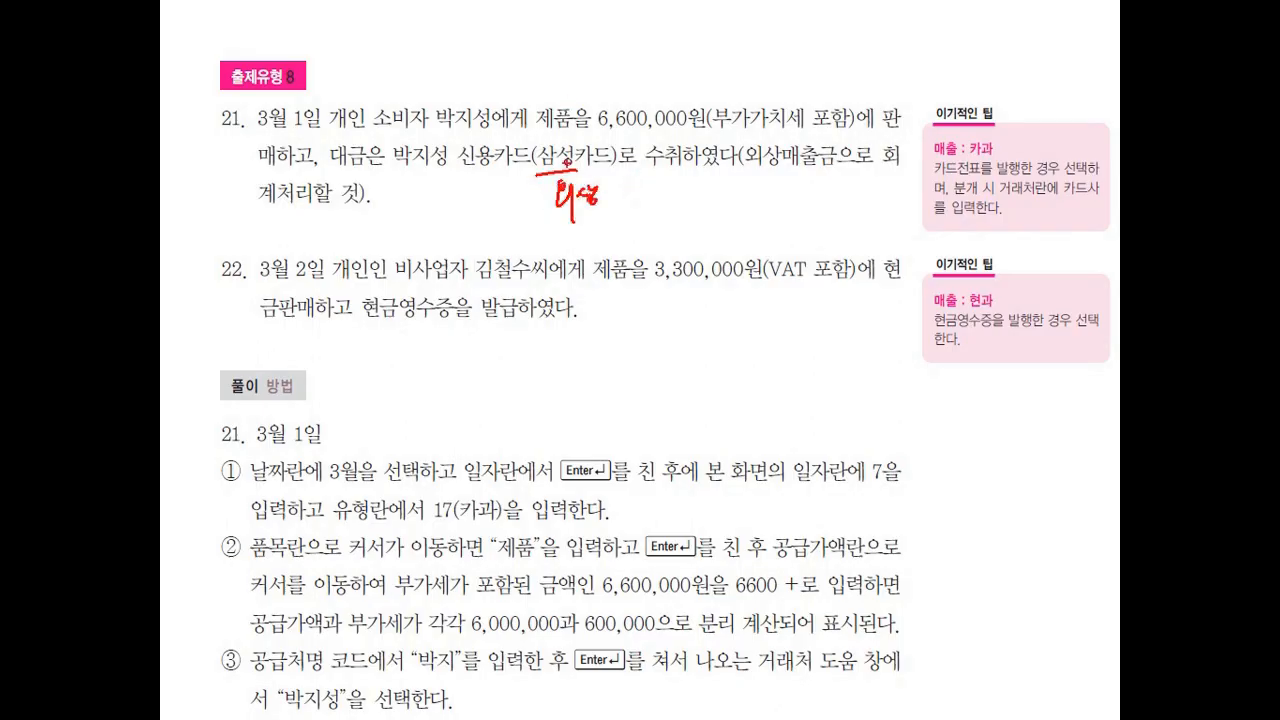
{"action": "mouse_move", "coordinate": [570, 112]}
{"action": "left_mouse_down"}
{"action": "mouse_move", "coordinate": [590, 118]}
{"action": "mouse_move", "coordinate": [595, 145]}
{"action": "left_mouse_up"}
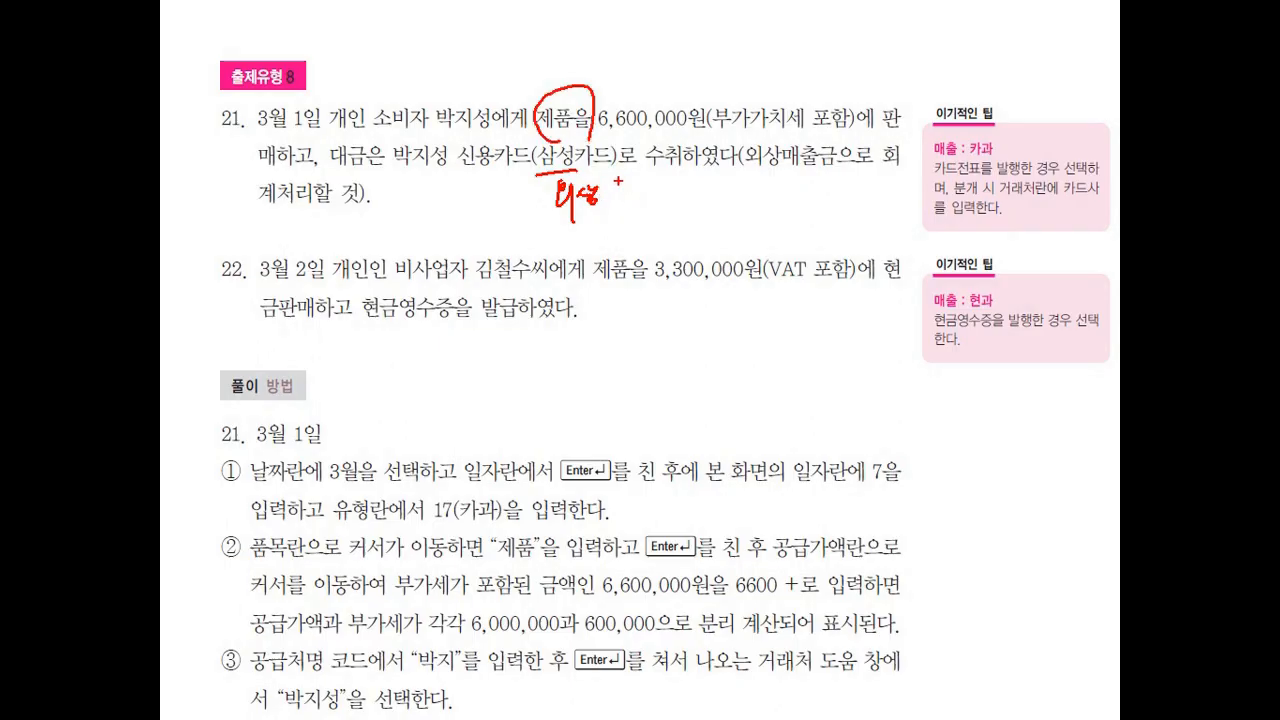
{"action": "key", "text": "Escape"}
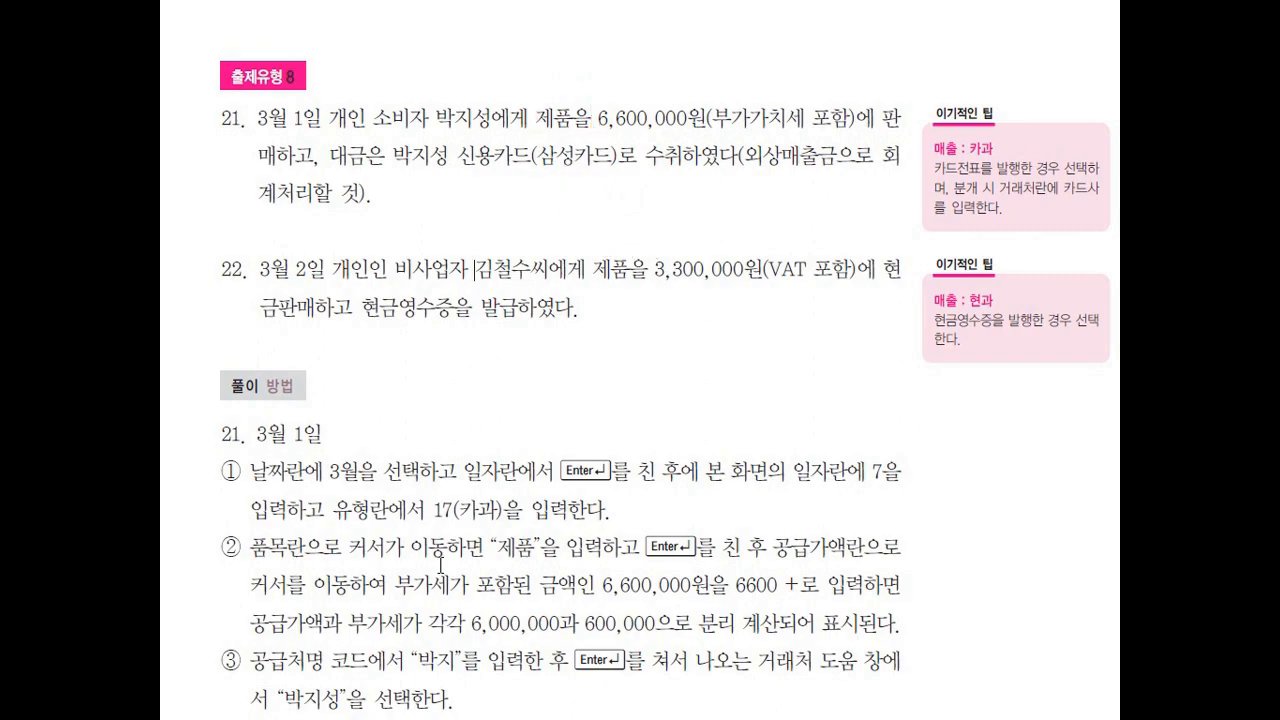
{"action": "key", "text": "alt+Tab"}
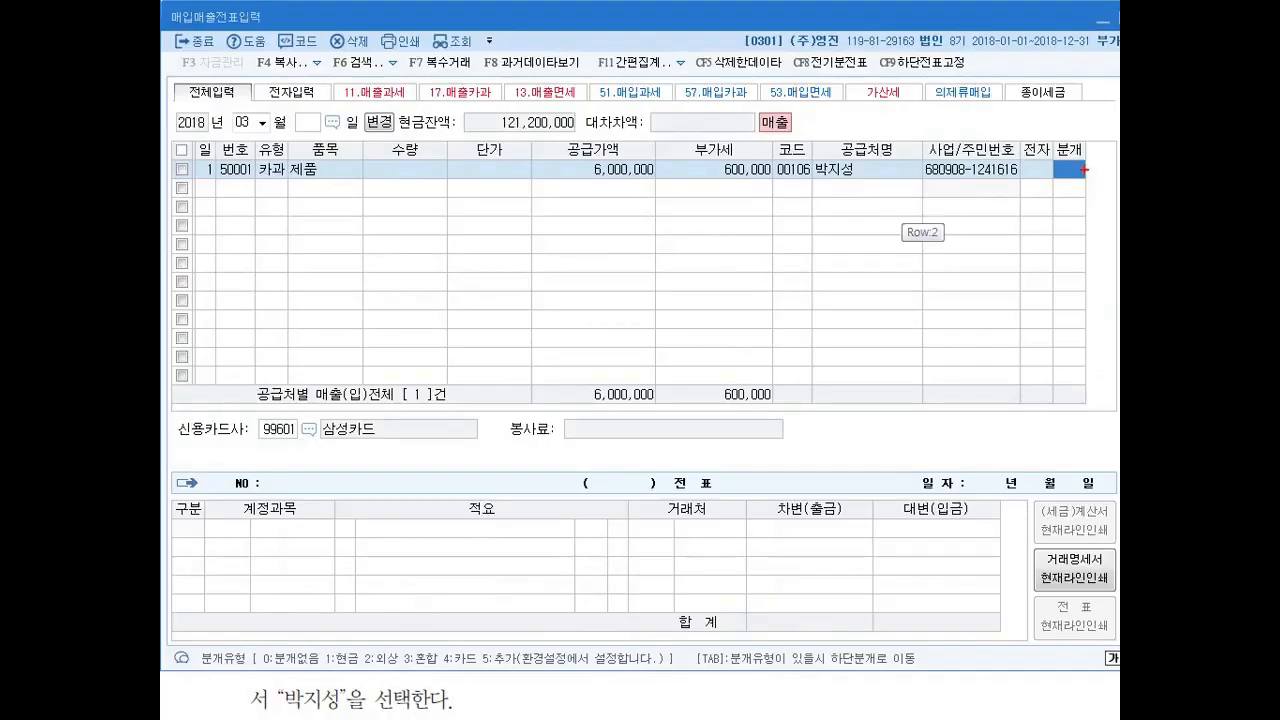
Examine the 카드 journal type option against the 카과 type of the March 1 line.
{"action": "mouse_move", "coordinate": [482, 680]}
{"action": "left_mouse_down"}
{"action": "mouse_move", "coordinate": [485, 622]}
{"action": "mouse_move", "coordinate": [486, 684]}
{"action": "left_mouse_up"}
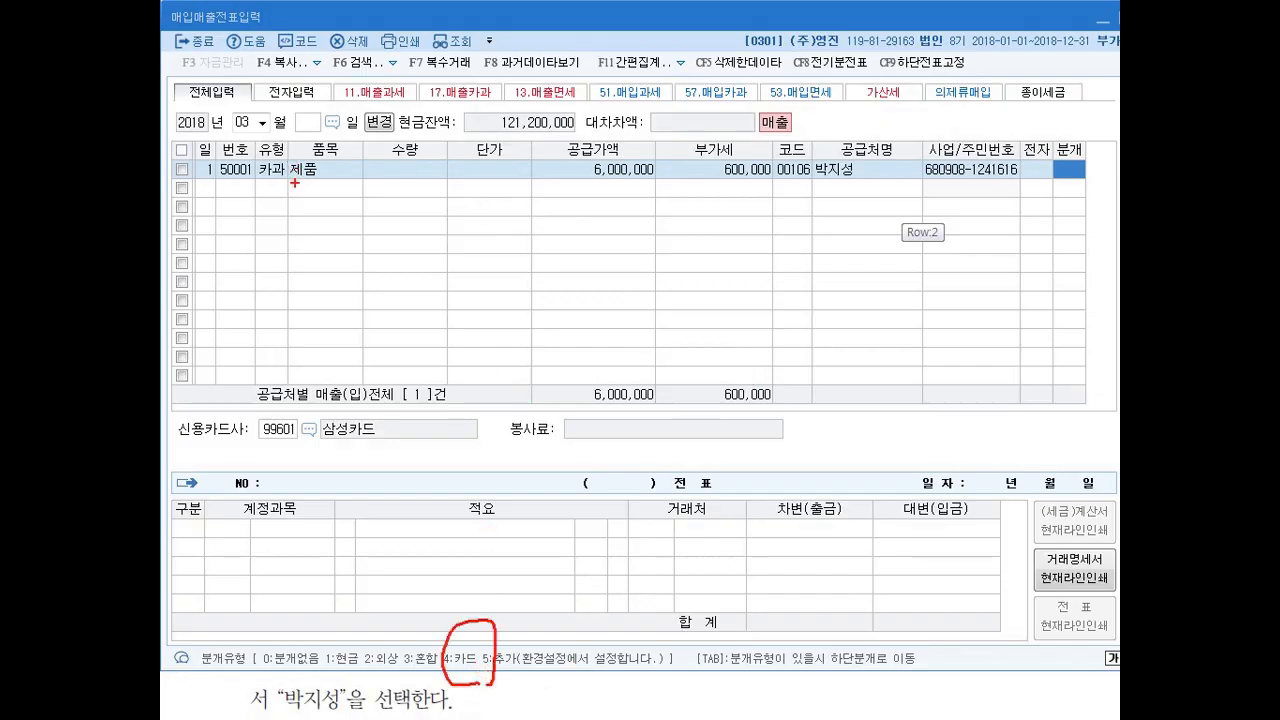
{"action": "mouse_move", "coordinate": [274, 190]}
{"action": "left_mouse_down"}
{"action": "mouse_move", "coordinate": [278, 150]}
{"action": "mouse_move", "coordinate": [254, 182]}
{"action": "mouse_move", "coordinate": [281, 177]}
{"action": "left_mouse_up"}
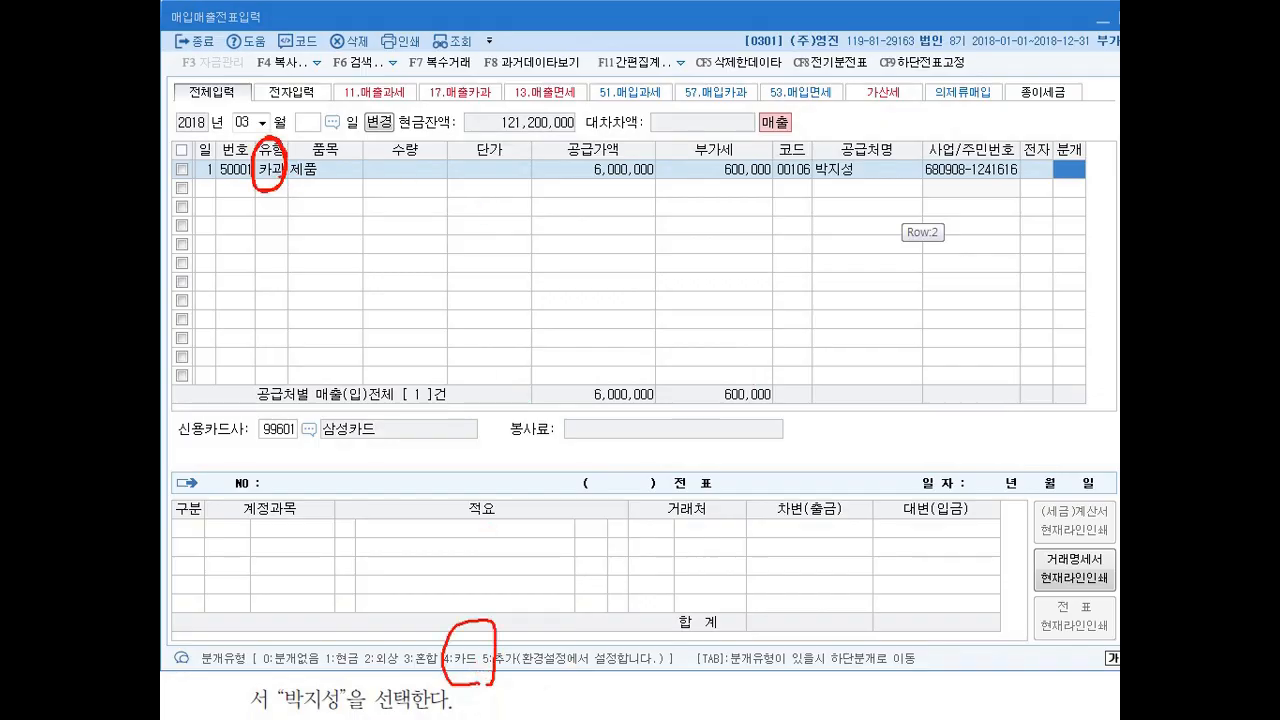
{"action": "mouse_move", "coordinate": [306, 196]}
{"action": "left_mouse_down"}
{"action": "mouse_move", "coordinate": [350, 203]}
{"action": "mouse_move", "coordinate": [350, 222]}
{"action": "mouse_move", "coordinate": [376, 220]}
{"action": "mouse_move", "coordinate": [346, 262]}
{"action": "mouse_move", "coordinate": [404, 240]}
{"action": "mouse_move", "coordinate": [394, 270]}
{"action": "left_mouse_up"}
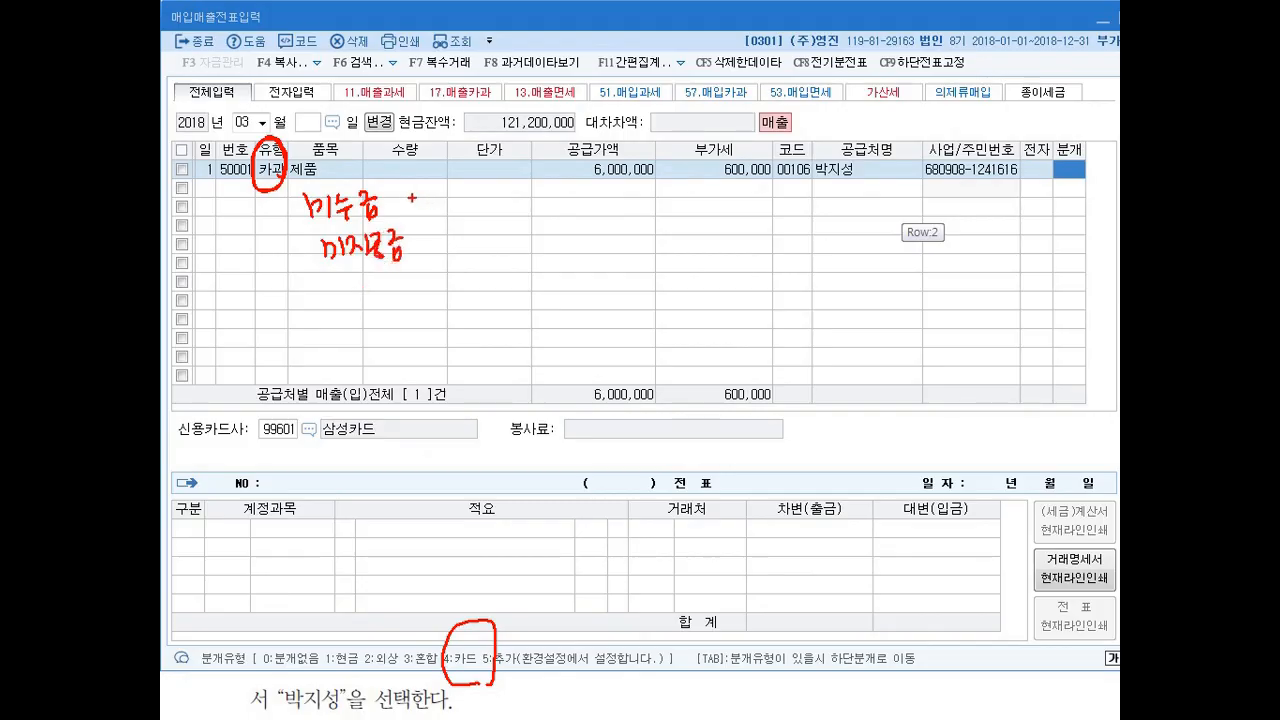
{"action": "mouse_move", "coordinate": [446, 674]}
{"action": "left_mouse_down"}
{"action": "mouse_move", "coordinate": [488, 662]}
{"action": "mouse_move", "coordinate": [500, 672]}
{"action": "left_mouse_up"}
{"action": "mouse_move", "coordinate": [1064, 156]}
{"action": "left_mouse_down"}
{"action": "mouse_move", "coordinate": [1055, 171]}
{"action": "mouse_move", "coordinate": [1078, 170]}
{"action": "left_mouse_up"}
{"action": "left_click_drag", "start_coordinate": [1068, 160], "coordinate": [1062, 204]}
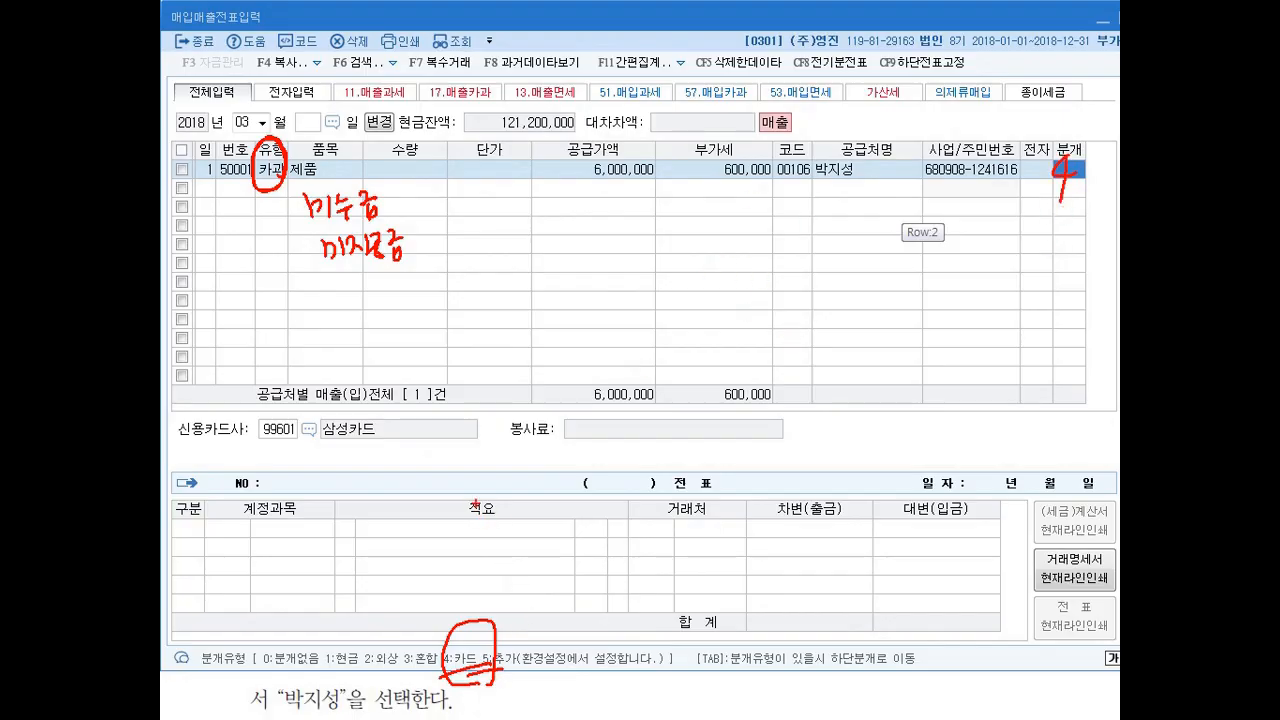
{"action": "left_click_drag", "start_coordinate": [398, 197], "coordinate": [406, 210]}
{"action": "key", "text": "Escape"}
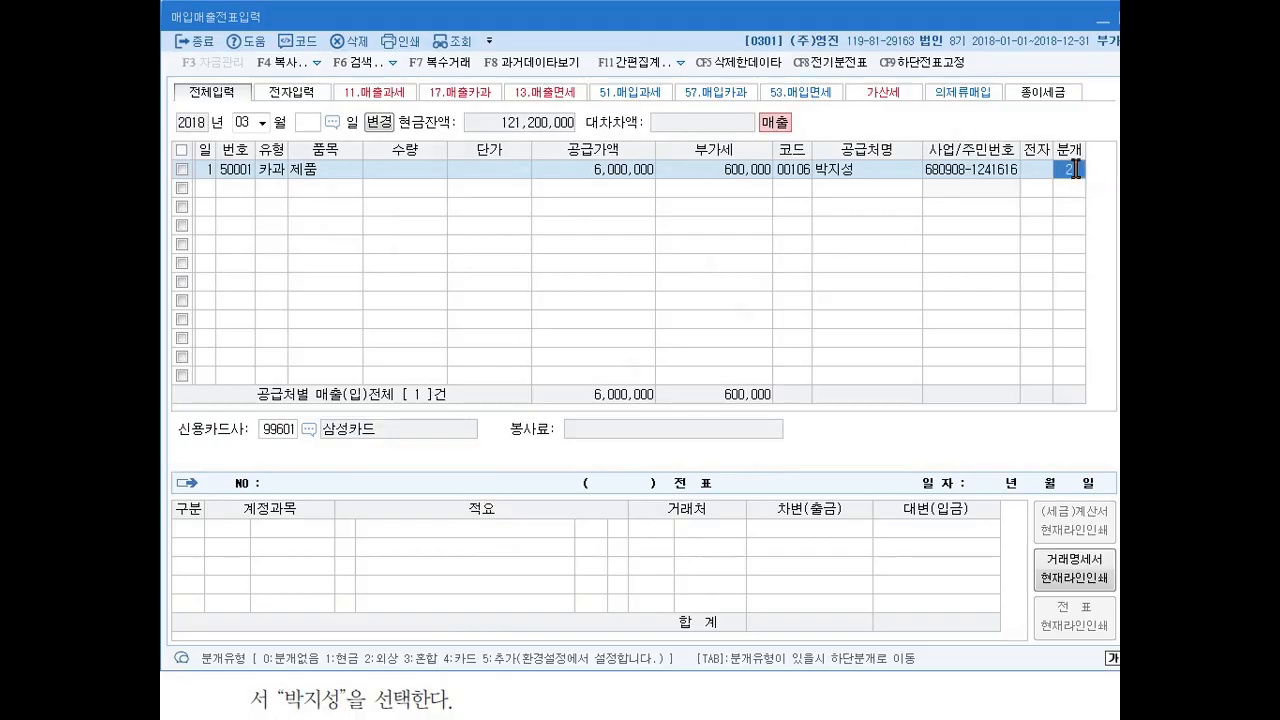
Set the March 1 line's journal type to 외상 (2) and review the debit account and its 거래처.
{"action": "key", "text": "2"}
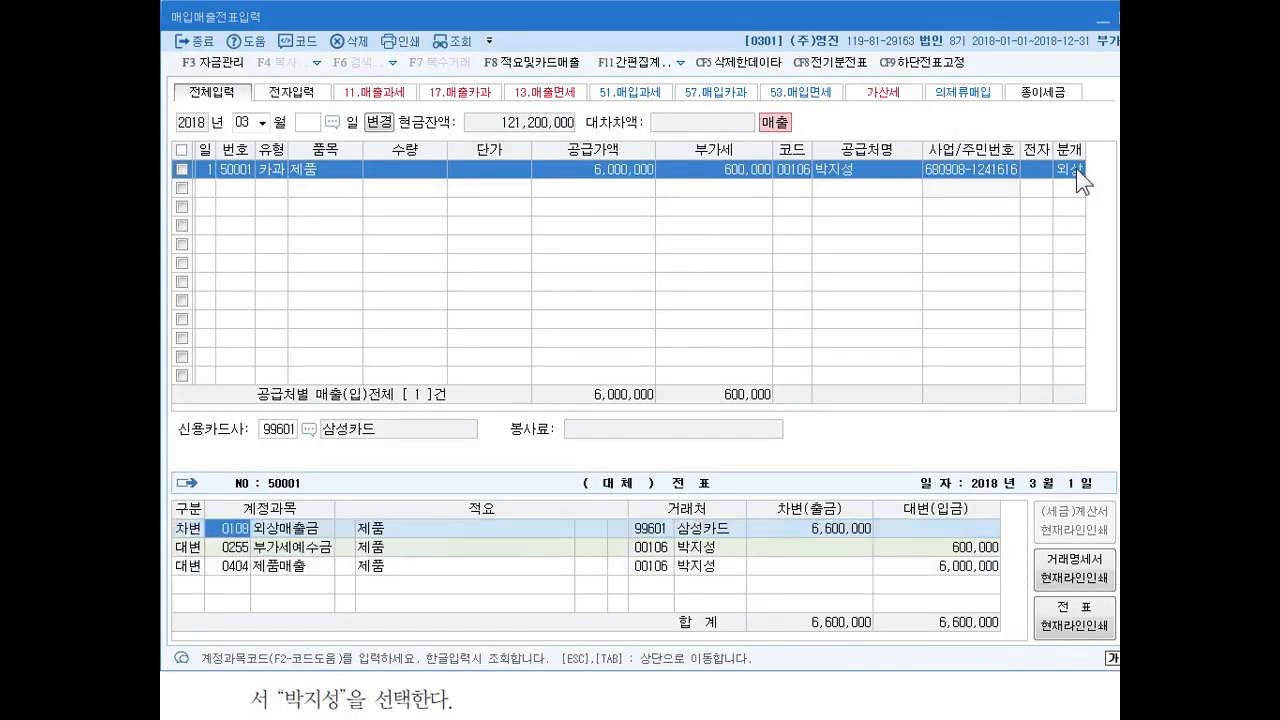
{"action": "key", "text": "Down"}
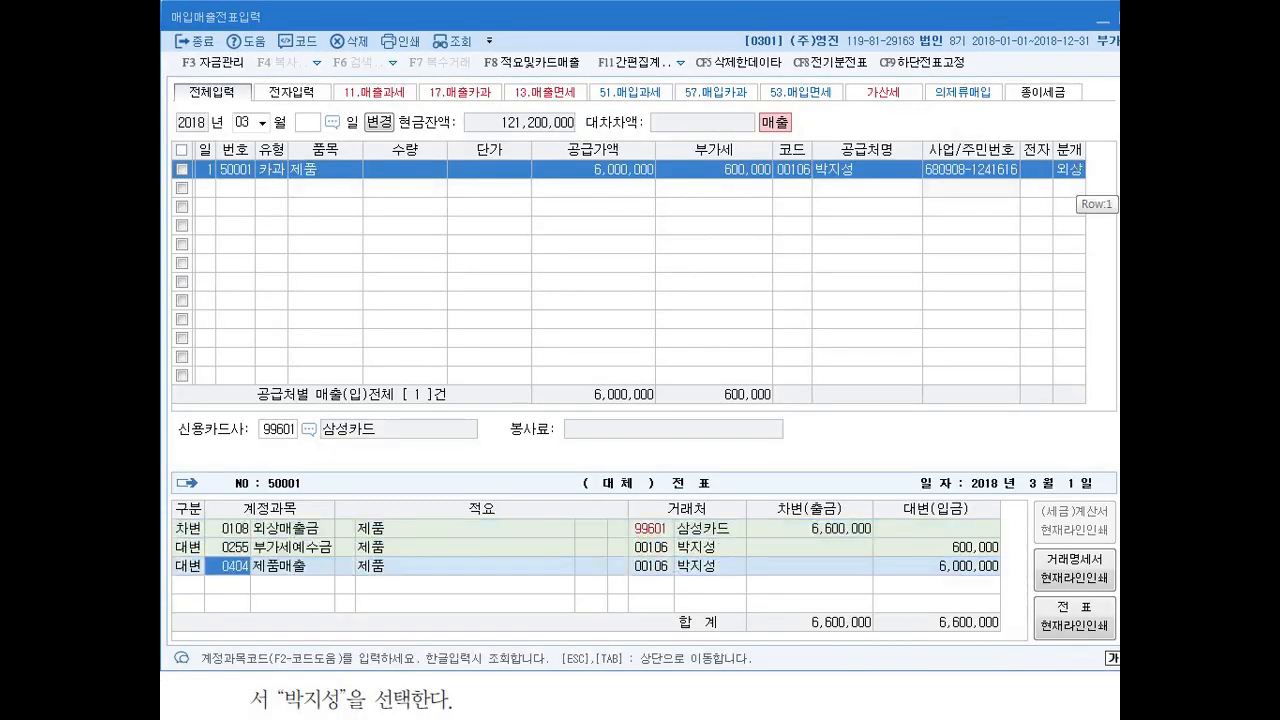
{"action": "left_click_drag", "start_coordinate": [704, 527], "coordinate": [676, 540]}
{"action": "mouse_move", "coordinate": [299, 178]}
{"action": "left_mouse_down"}
{"action": "mouse_move", "coordinate": [290, 150]}
{"action": "mouse_move", "coordinate": [286, 180]}
{"action": "left_mouse_up"}
Try journal type 카드 (4) on the March 1 line and inspect the debit account it generates.
{"action": "left_click", "coordinate": [1076, 168]}
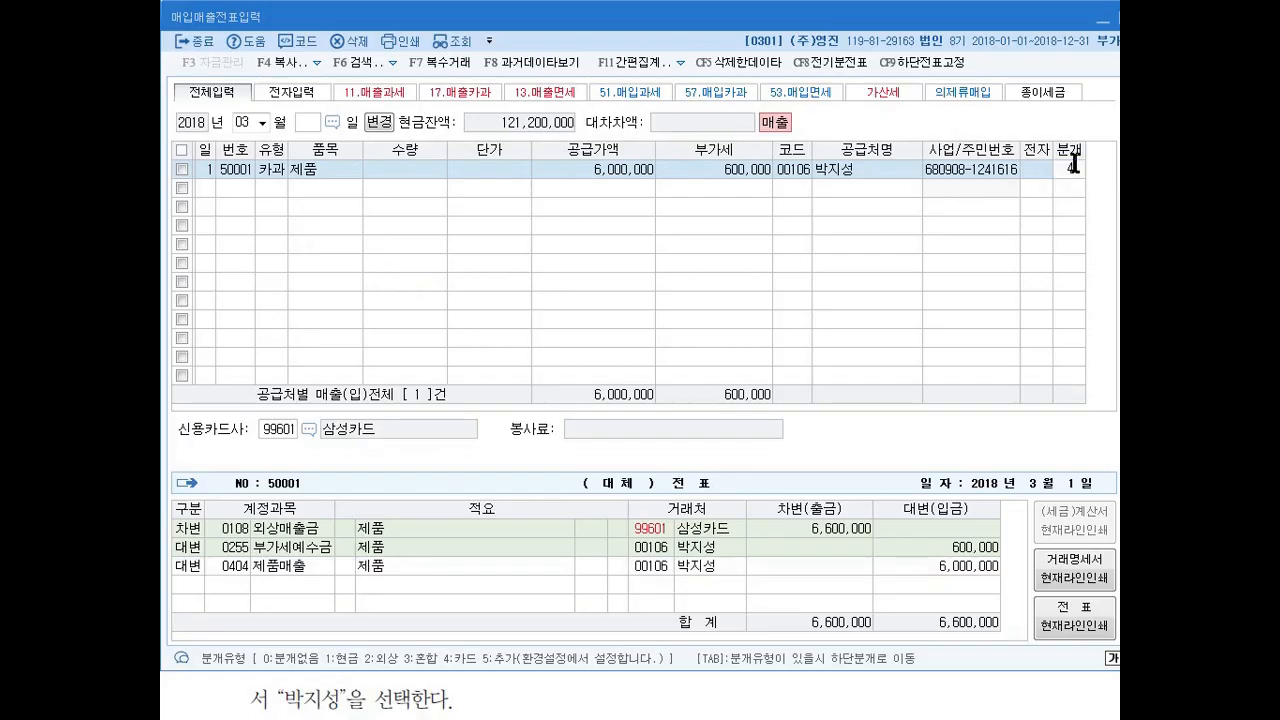
{"action": "type", "text": "4"}
{"action": "key", "text": "Return"}
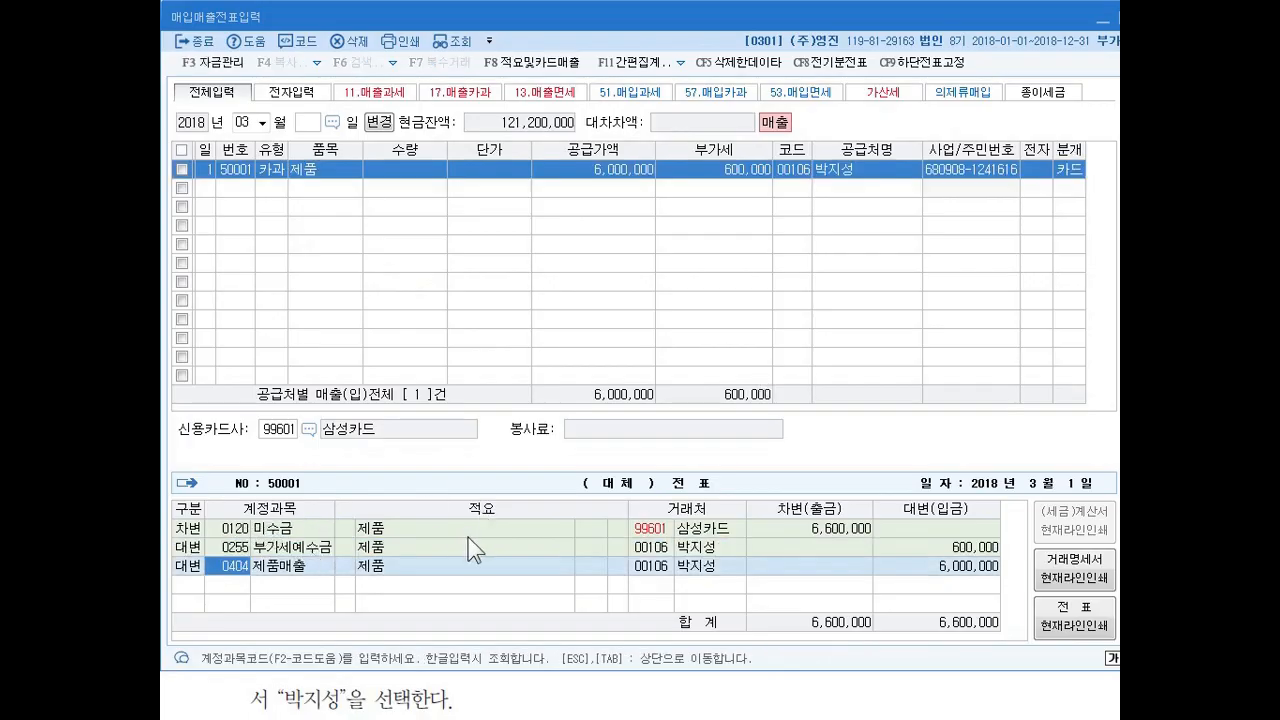
{"action": "left_click", "coordinate": [238, 530]}
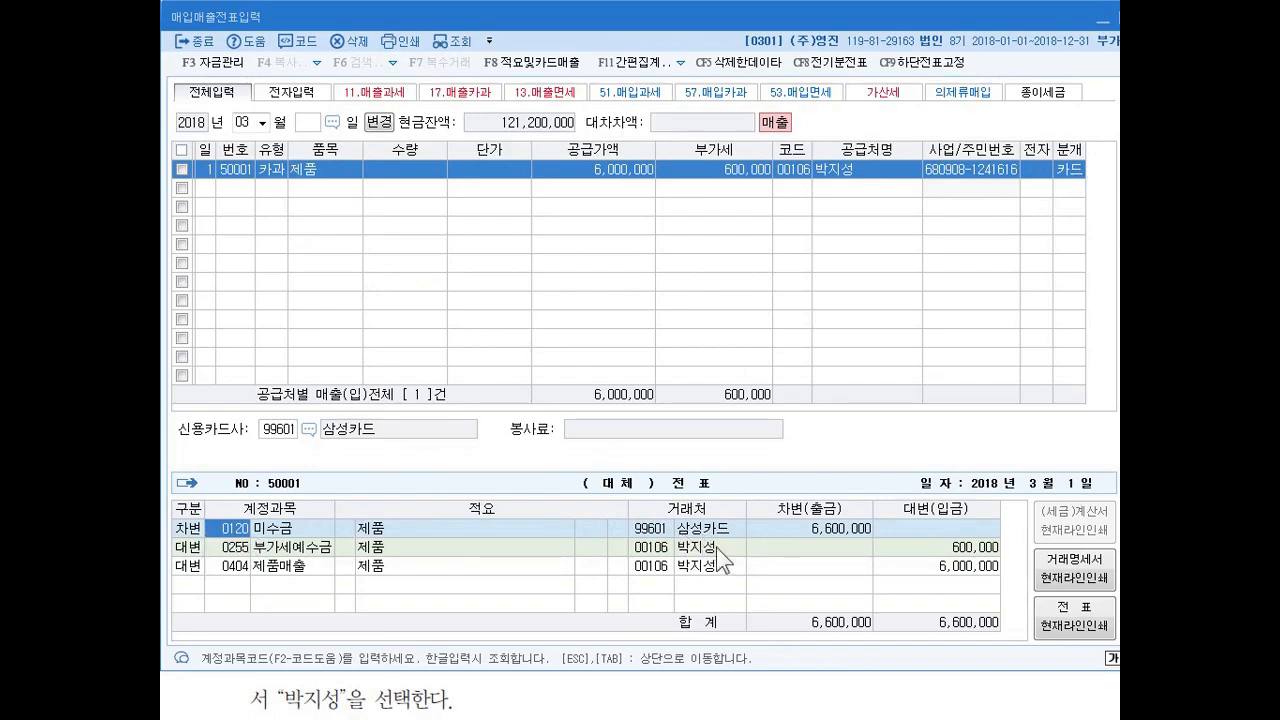
Restore the March 1 line's journal type to 외상 (2) and check the accounts, card company and amounts of its entry.
{"action": "left_click", "coordinate": [1070, 172]}
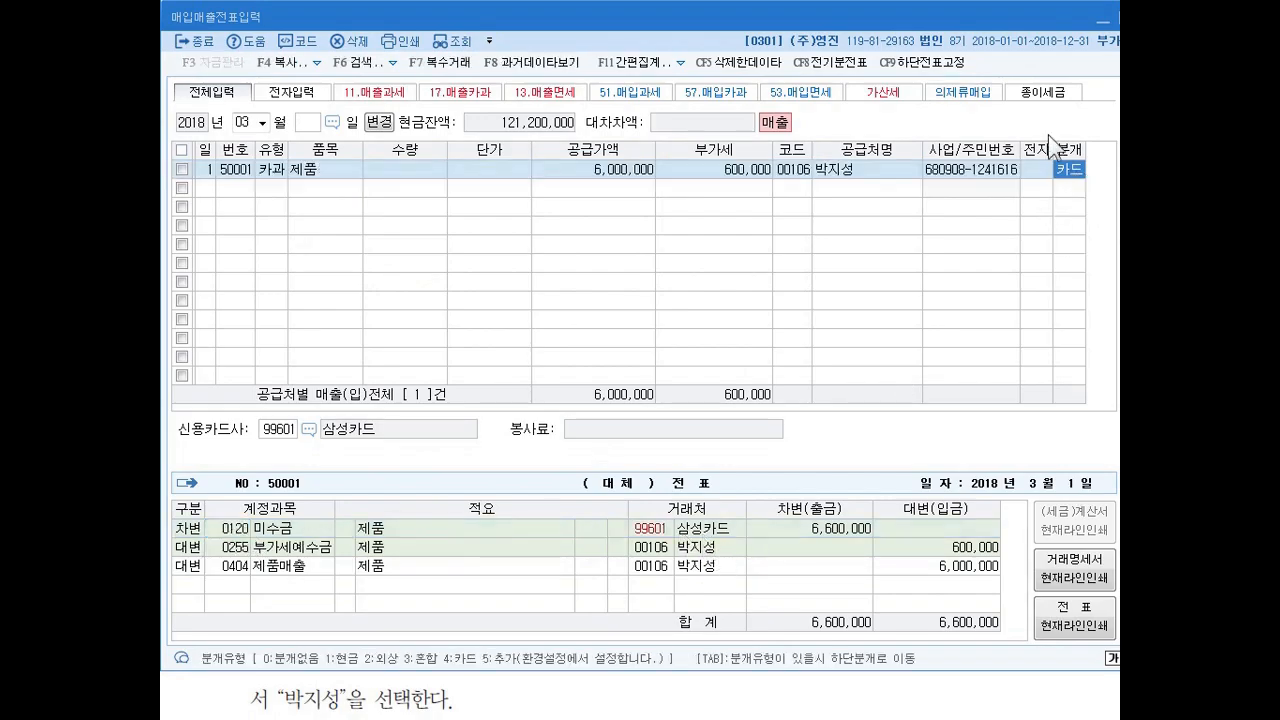
{"action": "key", "text": "2"}
{"action": "key", "text": "Return"}
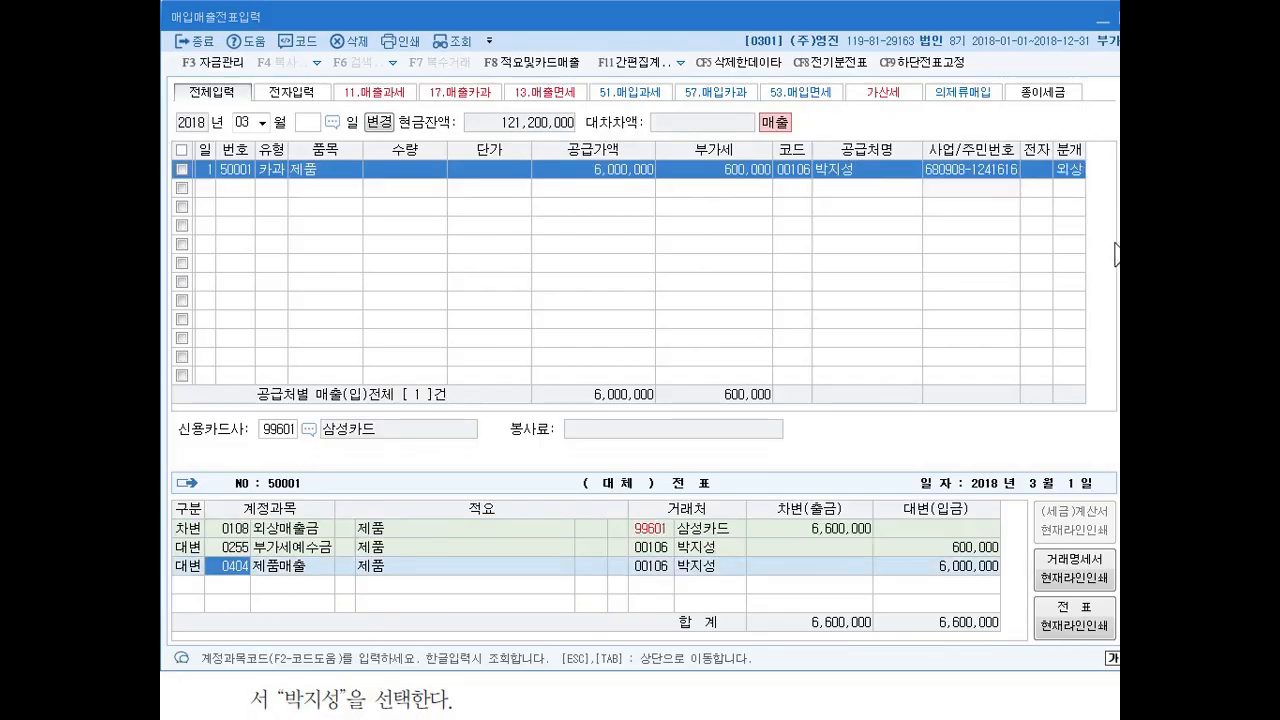
{"action": "mouse_move", "coordinate": [1088, 196]}
{"action": "left_mouse_down"}
{"action": "mouse_move", "coordinate": [1072, 136]}
{"action": "mouse_move", "coordinate": [1077, 197]}
{"action": "left_mouse_up"}
{"action": "left_click_drag", "start_coordinate": [179, 514], "coordinate": [171, 586]}
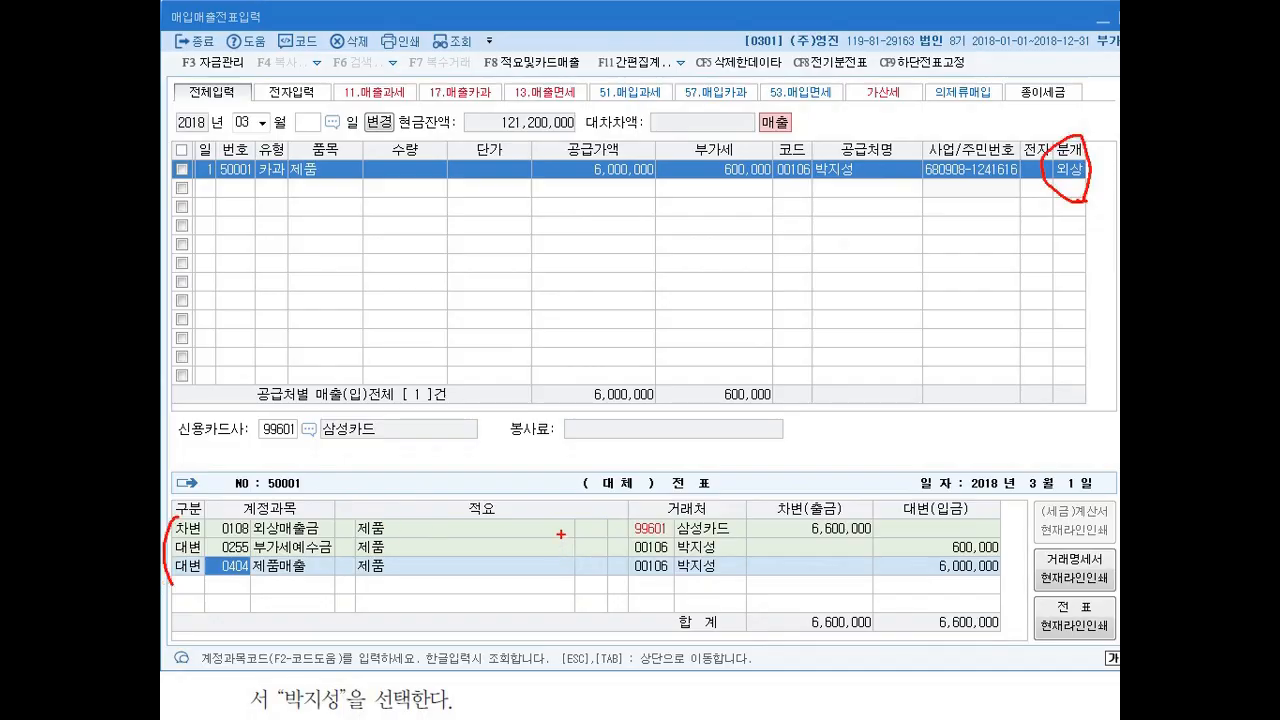
{"action": "left_click_drag", "start_coordinate": [895, 507], "coordinate": [852, 580]}
{"action": "mouse_move", "coordinate": [636, 540]}
{"action": "left_mouse_down"}
{"action": "mouse_move", "coordinate": [728, 507]}
{"action": "mouse_move", "coordinate": [622, 545]}
{"action": "left_mouse_up"}
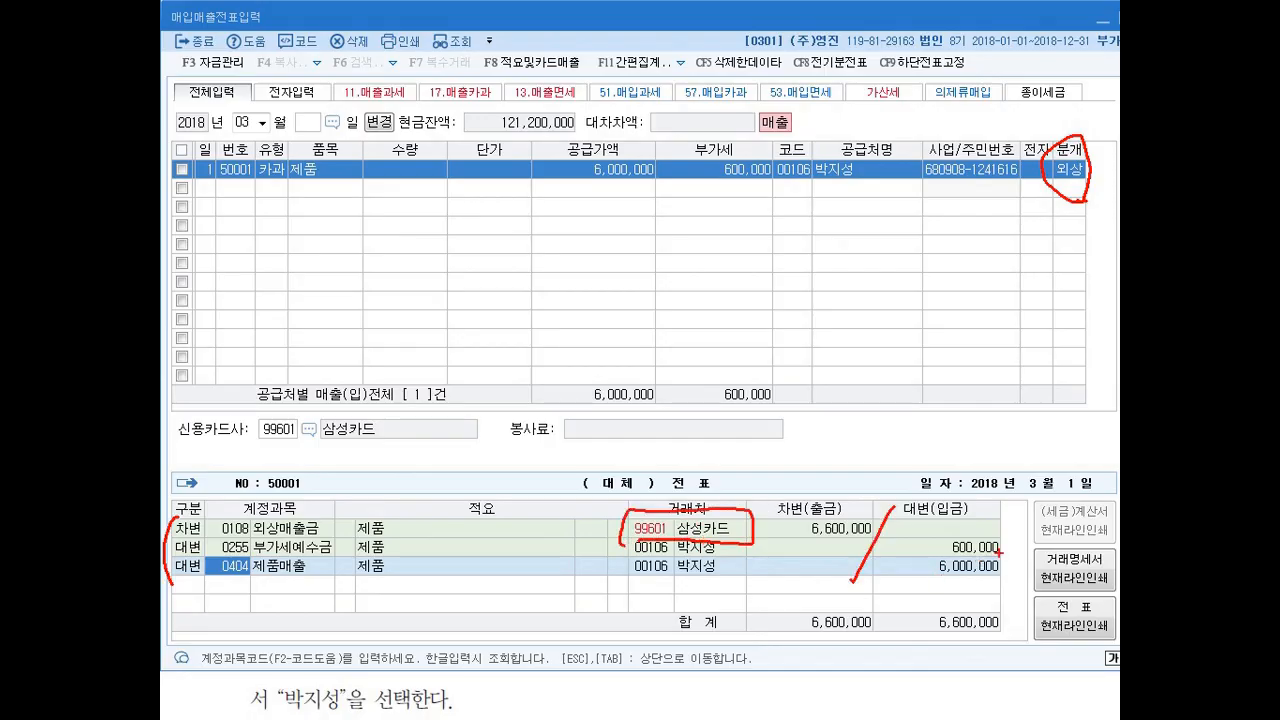
{"action": "mouse_move", "coordinate": [930, 530]}
{"action": "left_mouse_down"}
{"action": "mouse_move", "coordinate": [954, 527]}
{"action": "mouse_move", "coordinate": [928, 573]}
{"action": "mouse_move", "coordinate": [940, 560]}
{"action": "left_mouse_up"}
{"action": "key", "text": "Escape"}
Switch to the textbook, examine exercise 22's cash-receipt sale, and return to 매입매출전표입력.
{"action": "key", "text": "alt+Tab"}
{"action": "left_click", "coordinate": [474, 290]}
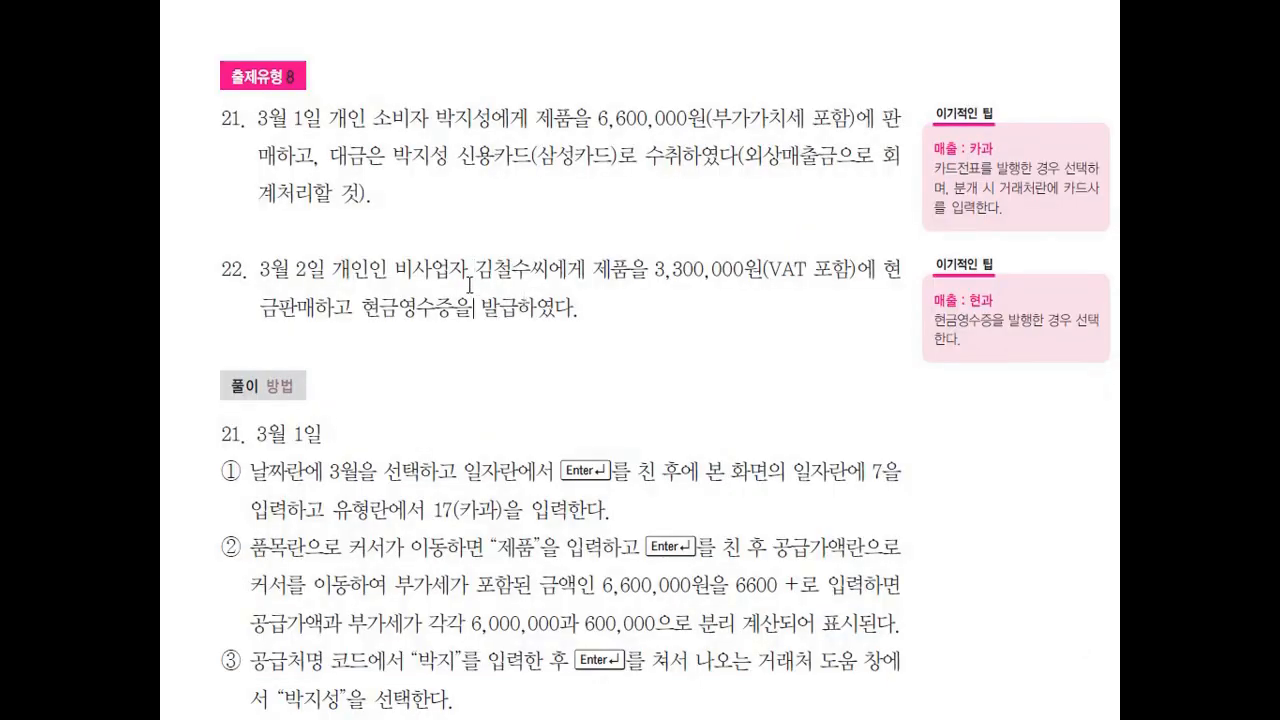
{"action": "scroll", "coordinate": [469, 285], "scroll_direction": "down", "scroll_amount": 1}
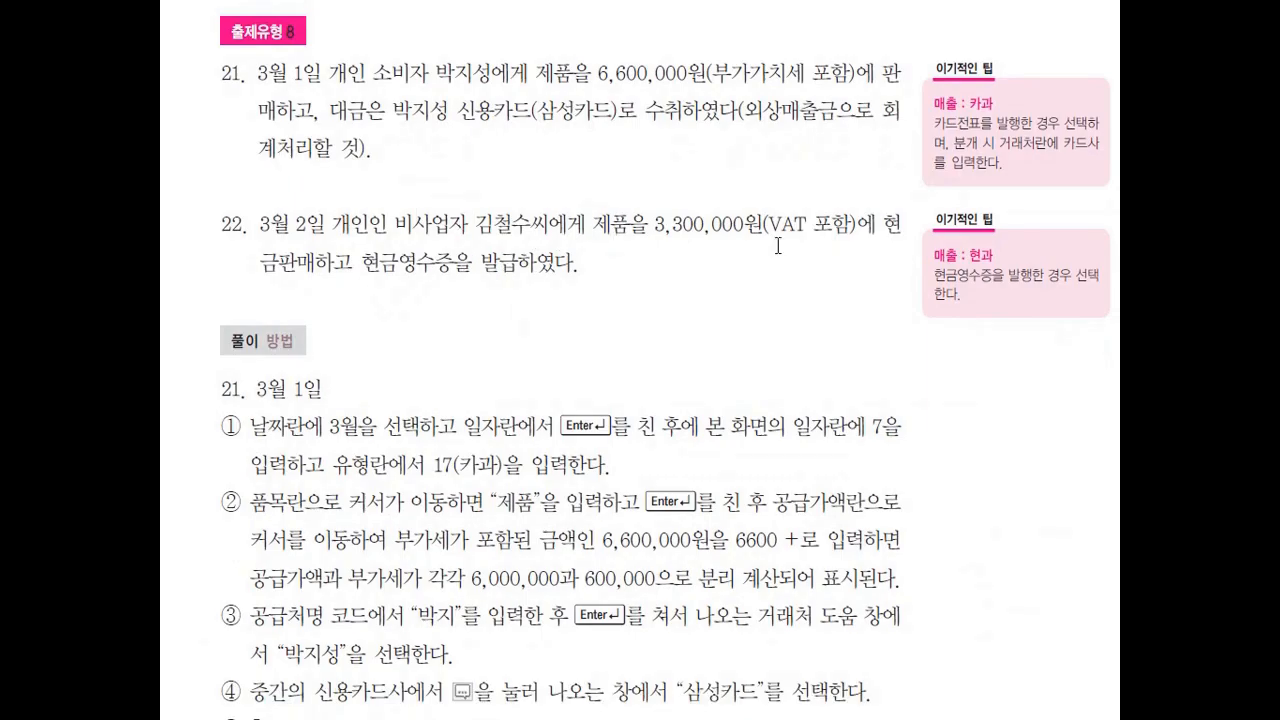
{"action": "key", "text": "ctrl+2"}
{"action": "mouse_move", "coordinate": [376, 278]}
{"action": "left_mouse_down"}
{"action": "mouse_move", "coordinate": [444, 276]}
{"action": "mouse_move", "coordinate": [430, 289]}
{"action": "left_mouse_up"}
{"action": "key", "text": "Escape"}
{"action": "key", "text": "alt+Tab"}
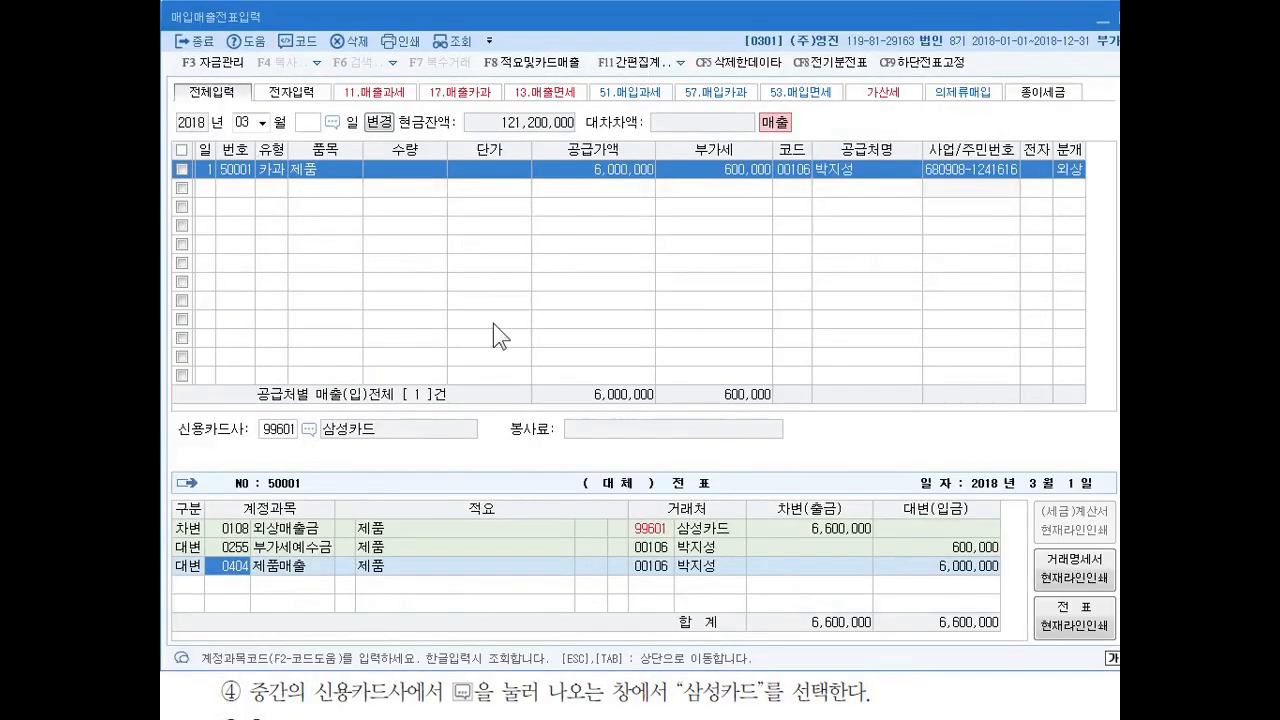
Start a second March voucher line on day 2 with VAT type 22 (현과).
{"action": "left_click", "coordinate": [209, 187]}
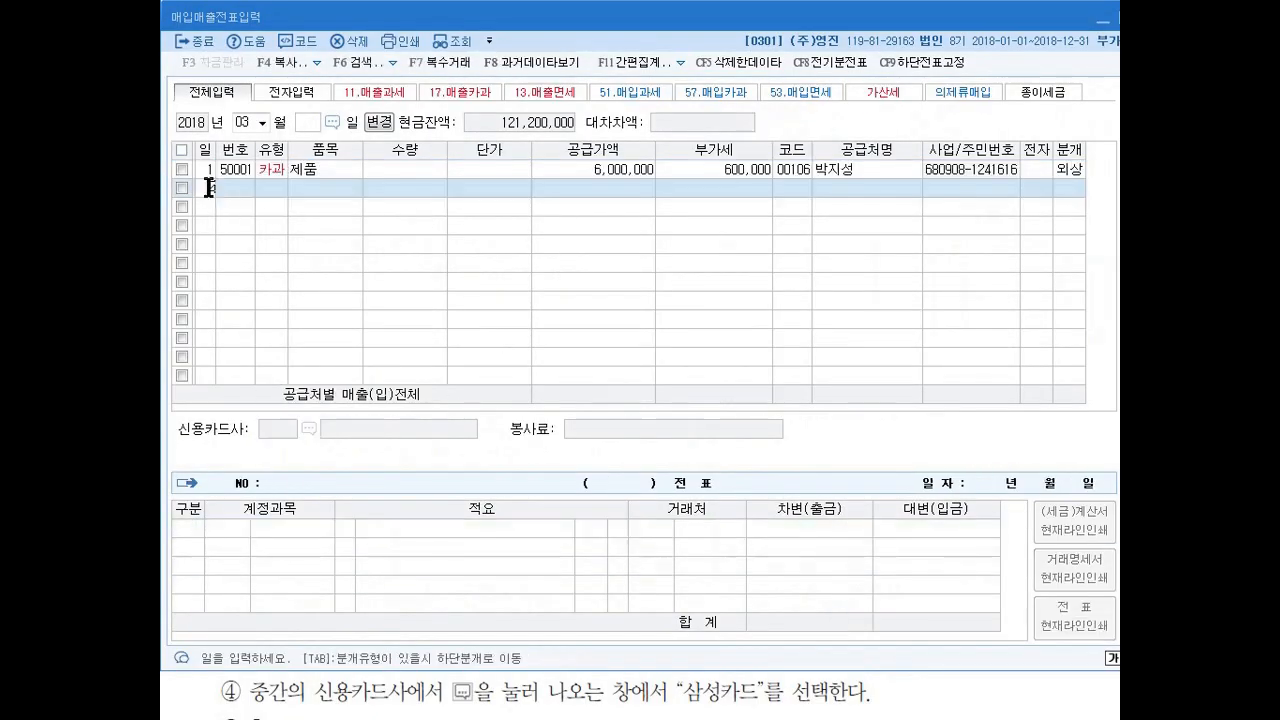
{"action": "type", "text": "2"}
{"action": "key", "text": "Return"}
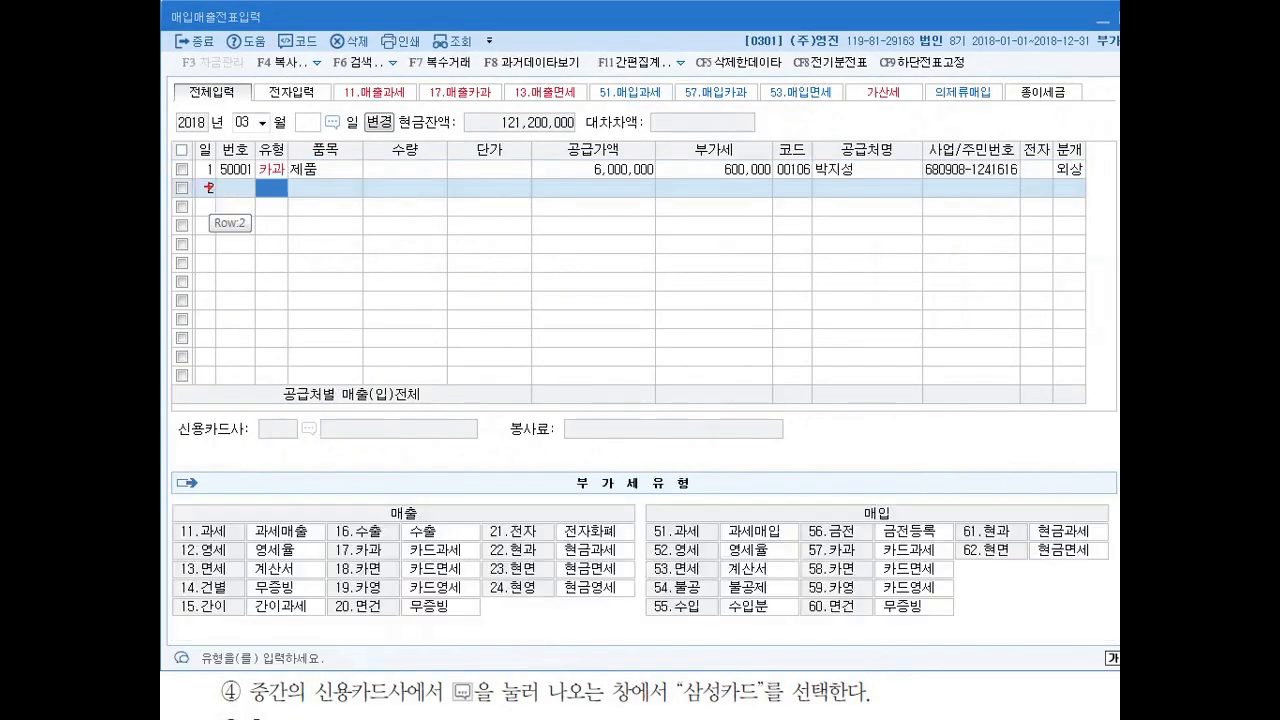
{"action": "mouse_move", "coordinate": [478, 561]}
{"action": "left_mouse_down"}
{"action": "mouse_move", "coordinate": [568, 561]}
{"action": "mouse_move", "coordinate": [570, 542]}
{"action": "mouse_move", "coordinate": [478, 562]}
{"action": "left_mouse_up"}
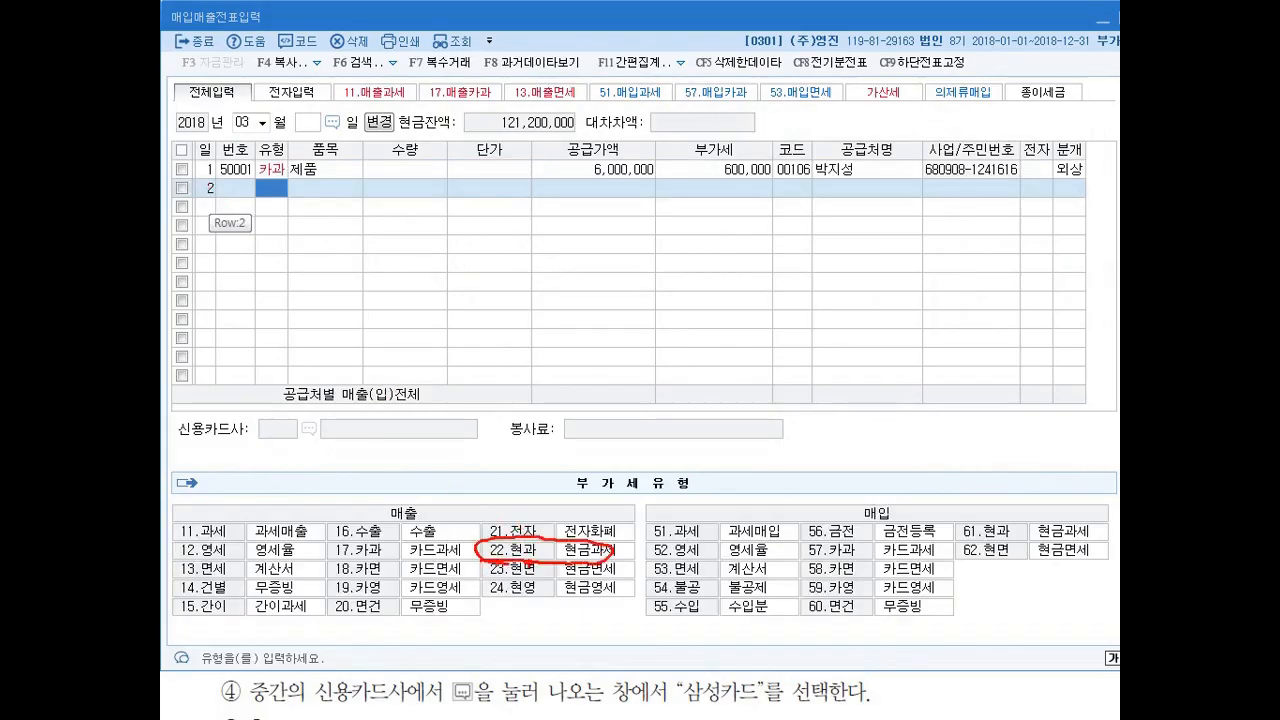
{"action": "left_click_drag", "start_coordinate": [602, 554], "coordinate": [590, 559]}
{"action": "type", "text": "62"}
{"action": "key", "text": "Return"}
{"action": "key", "text": "Left"}
{"action": "type", "text": "22"}
{"action": "key", "text": "Return"}
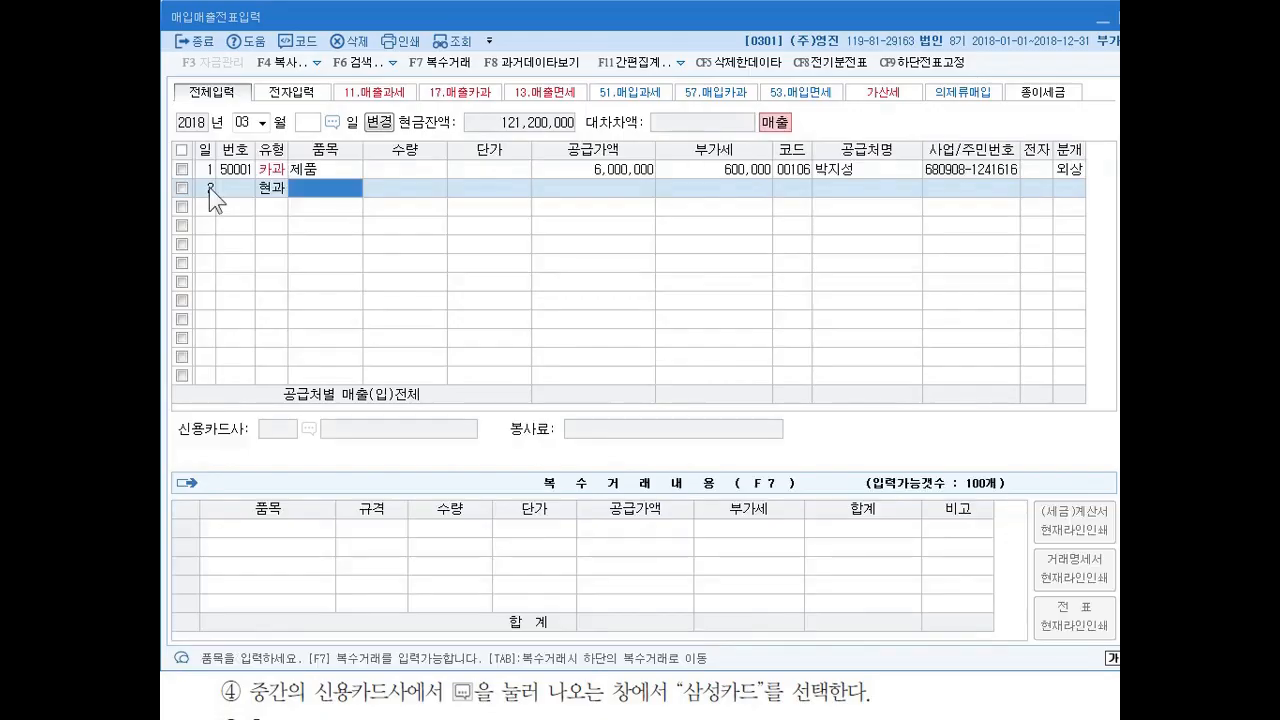
Enter 제품 as the item and 3,000,000 as the supply value with its VAT on the March 2 line.
{"action": "type", "text": "제품"}
{"action": "key", "text": "Return"}
{"action": "key", "text": "Return"}
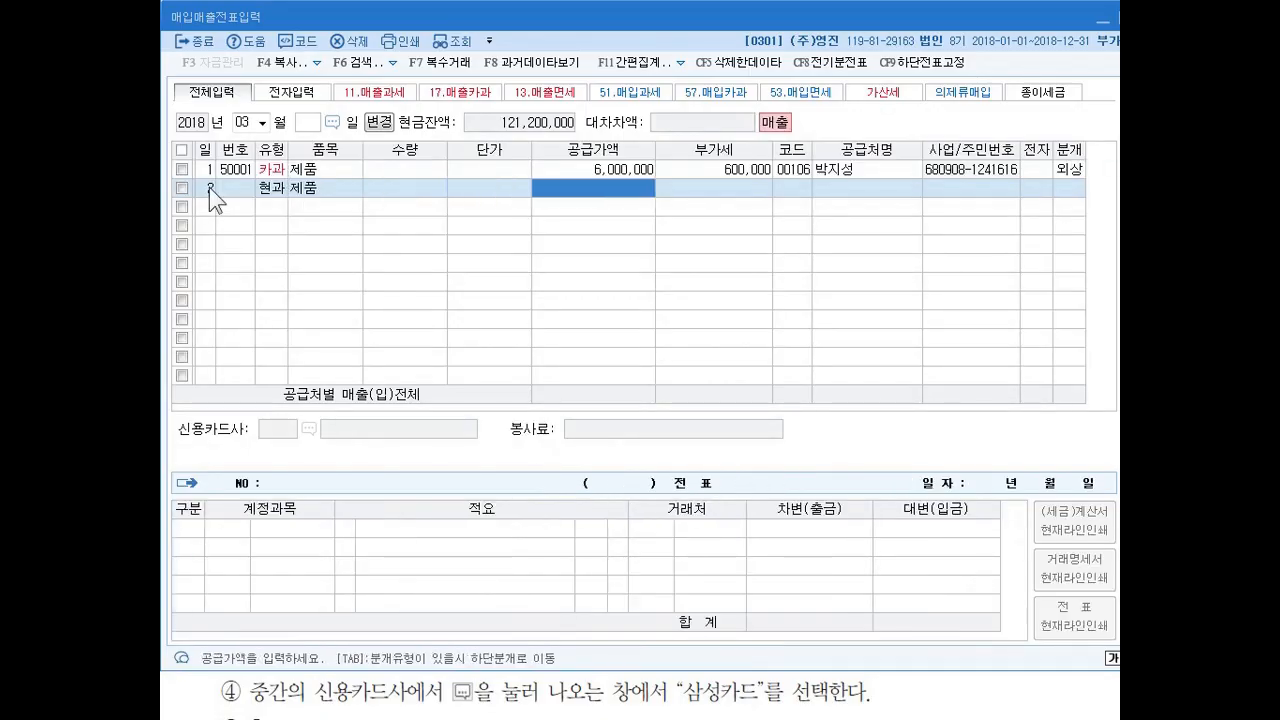
{"action": "type", "text": "3000000"}
{"action": "key", "text": "Return"}
{"action": "key", "text": "Return"}
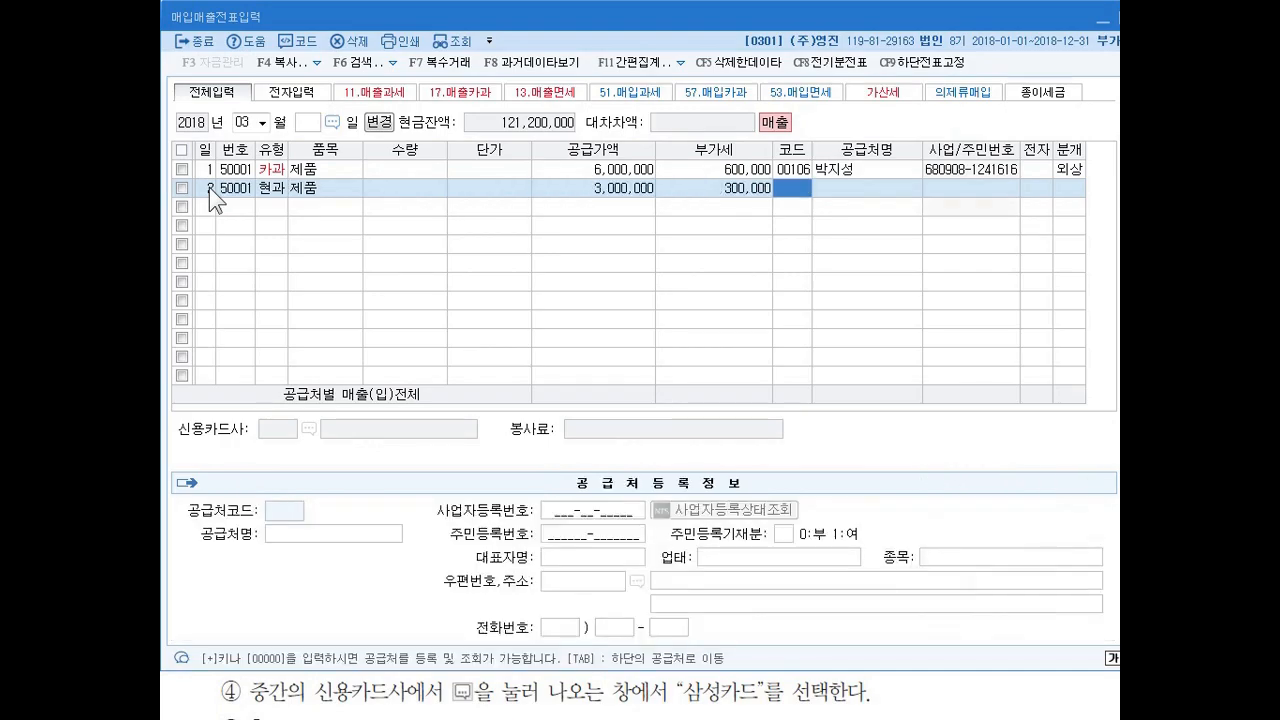
Assign exercise 22's individual customer to the March 2 line and complete its entry with journal type 현금 (1).
{"action": "type", "text": "김철"}
{"action": "key", "text": "Return"}
{"action": "key", "text": "Return"}
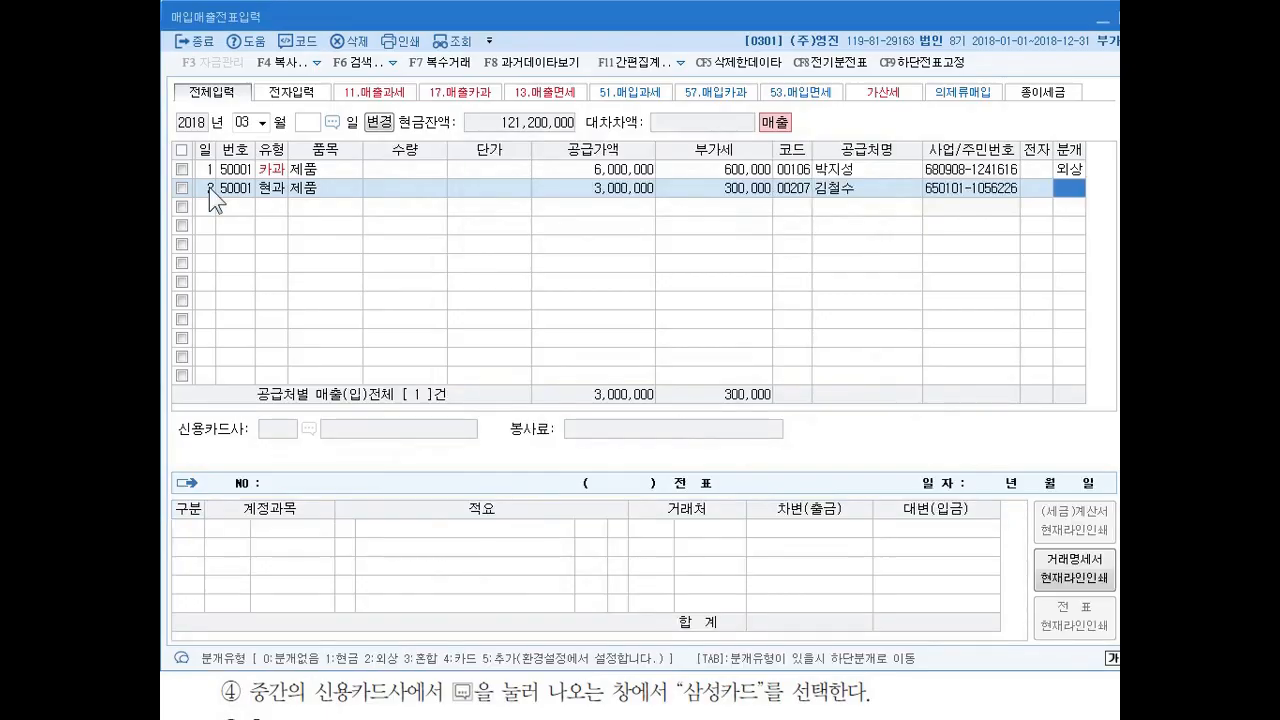
{"action": "type", "text": "1"}
{"action": "key", "text": "Return"}
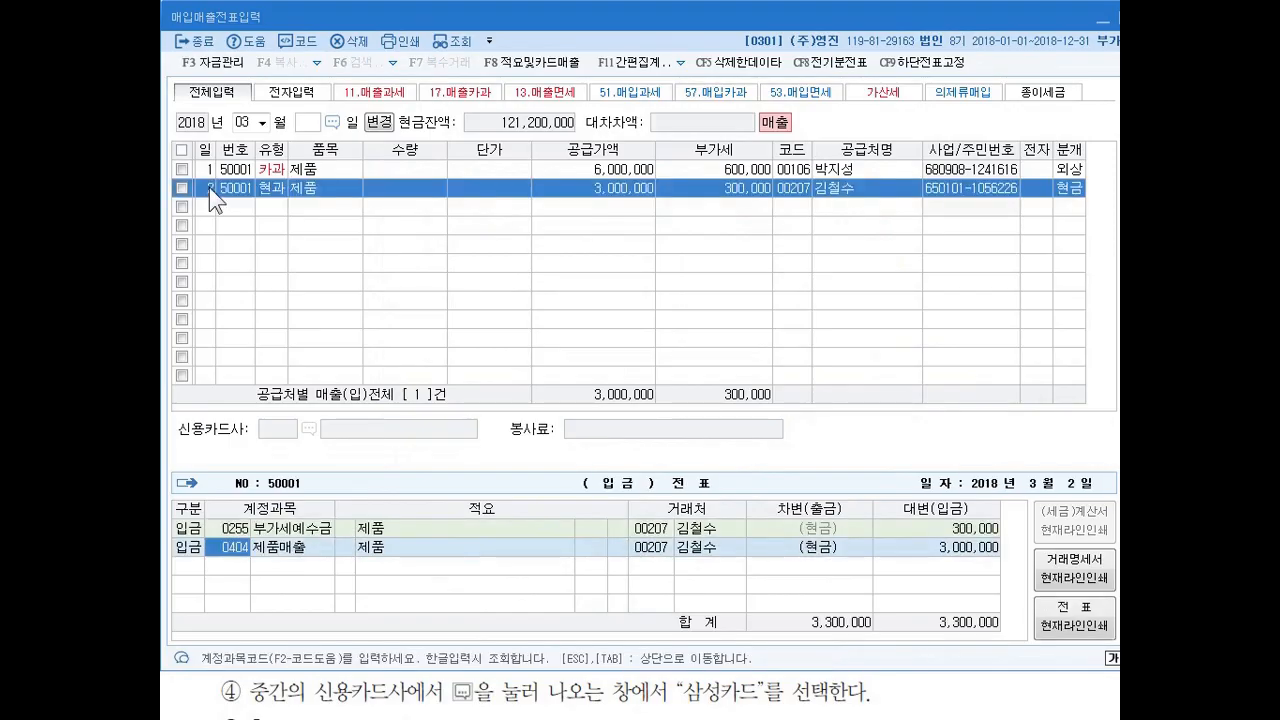
{"action": "key", "text": "Escape"}
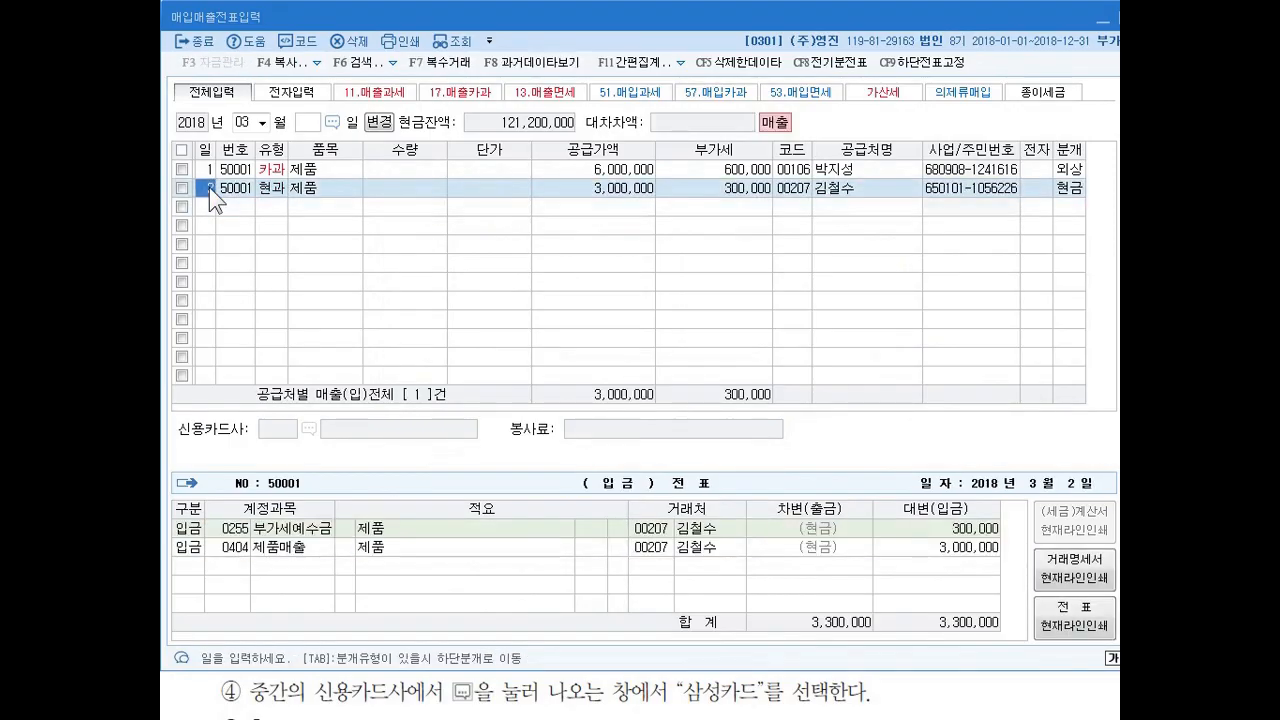